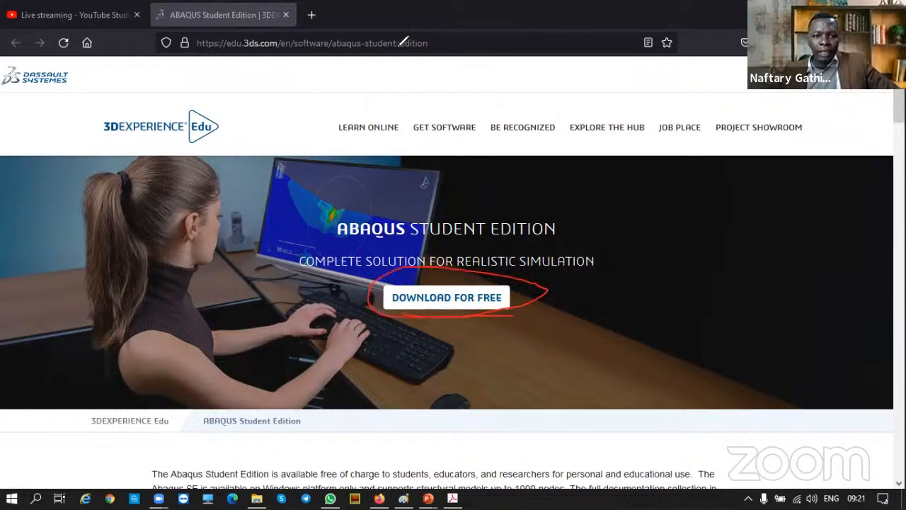
Draw an arrow annotation pointing at the web address of the ABAQUS Student Edition page.
left_click_drag(132, 78, 213, 53)
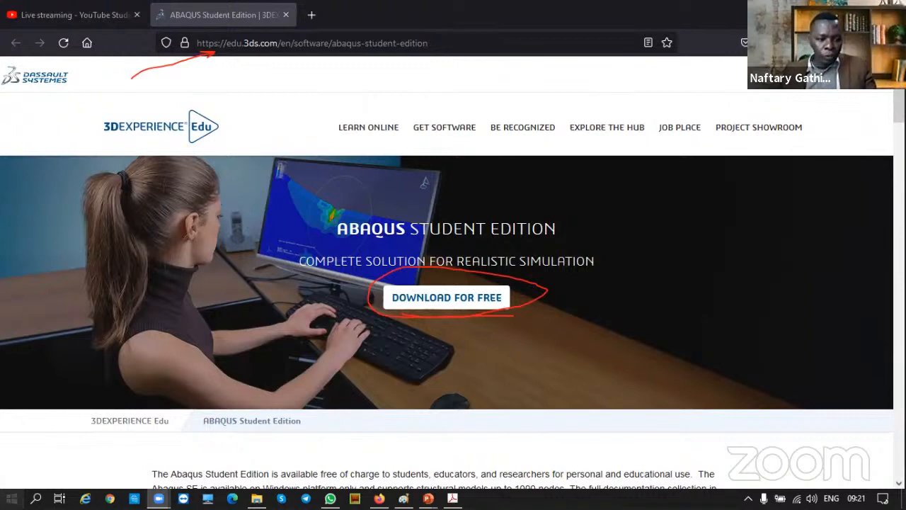
Examine the installed programs in the Dassault Systemes Documentation and Dassault Systemes SIMULIA Abaqus folders.
left_click(11, 498)
scroll(95, 333, "down", 3)
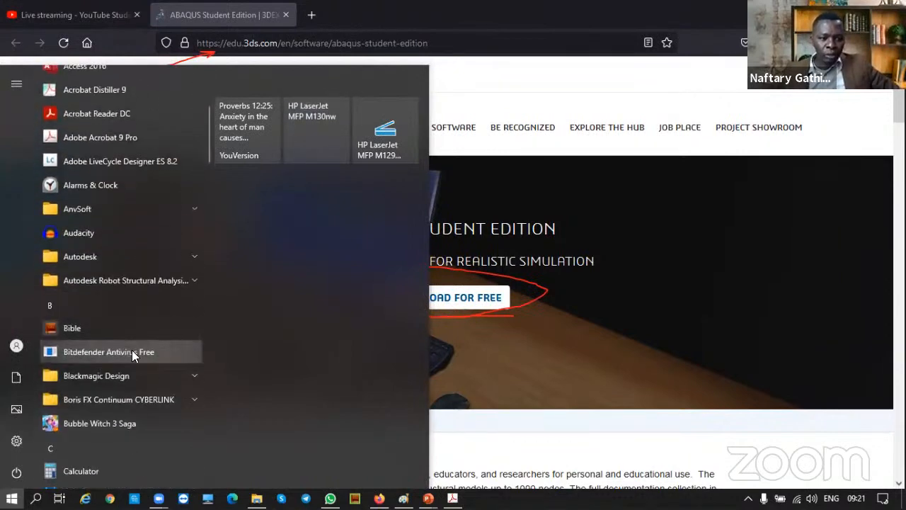
scroll(133, 354, "down", 6)
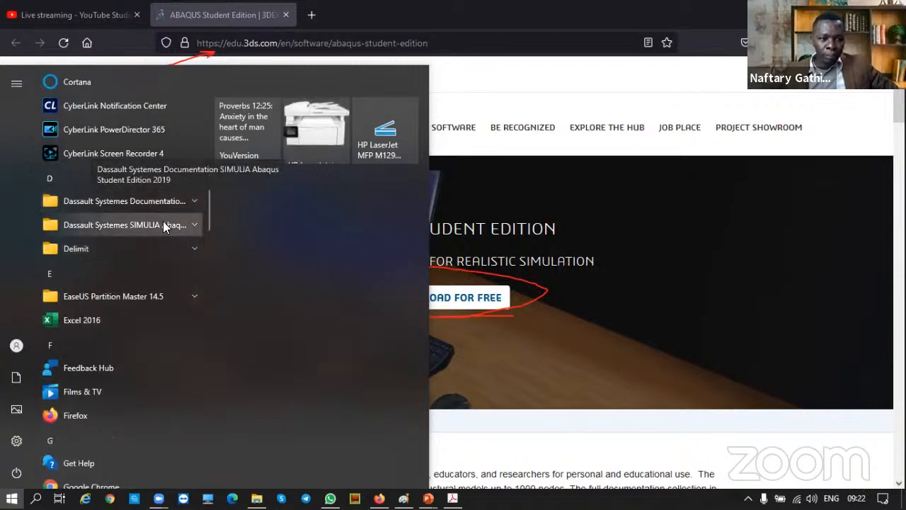
left_click(194, 202)
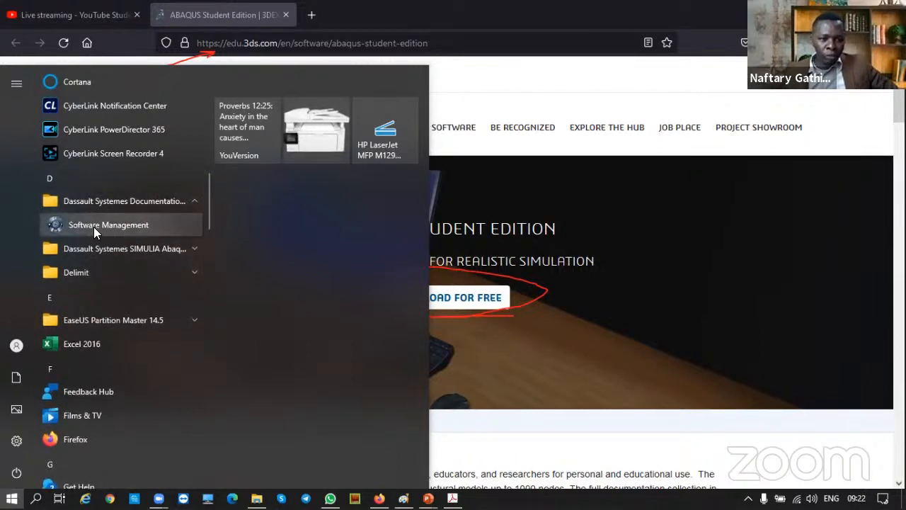
left_click(193, 201)
left_click(196, 225)
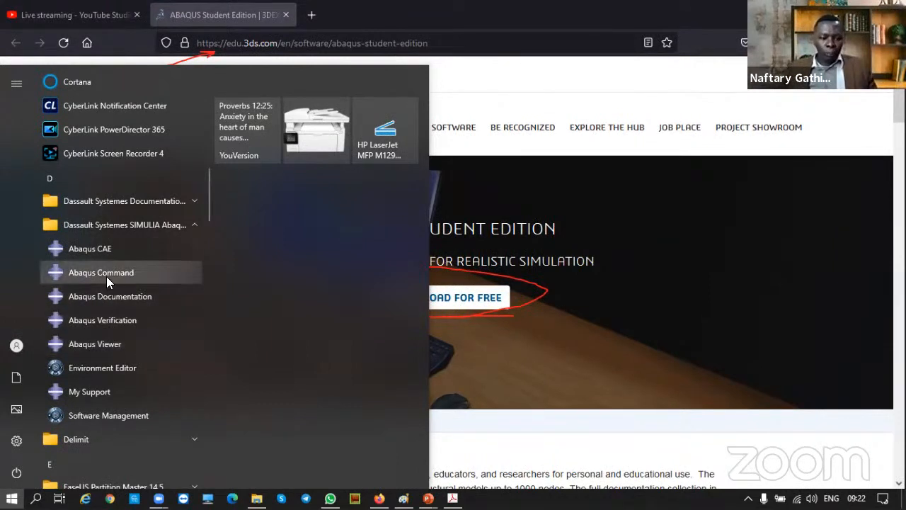
Search Windows for "cmd" and open the Command Prompt.
left_click(35, 498)
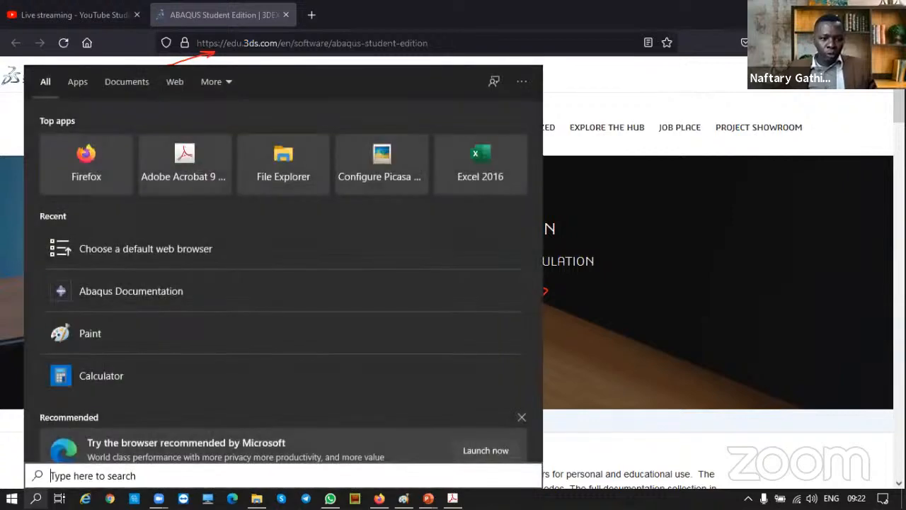
type("cmd")
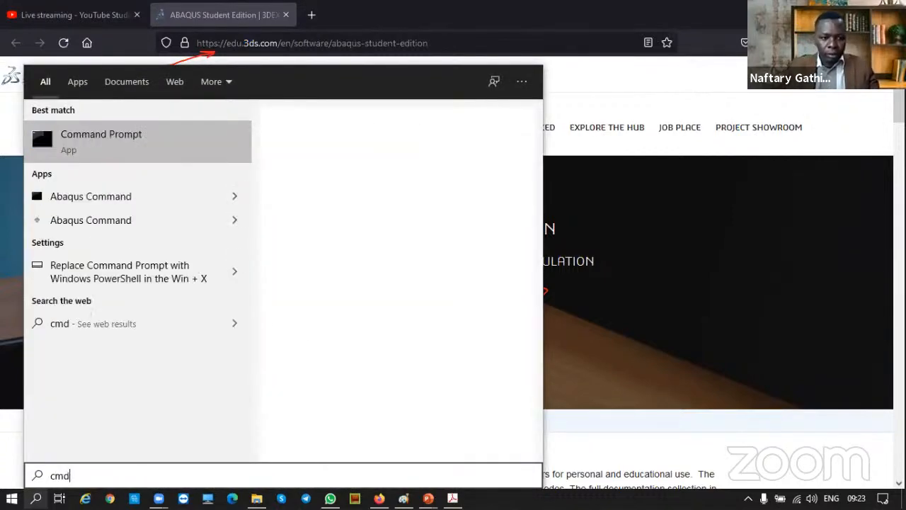
key("Return")
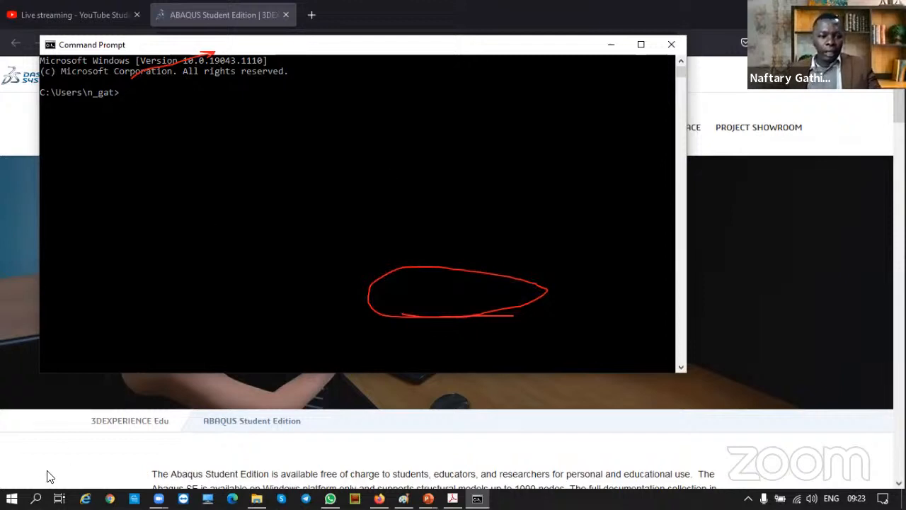
Expand both Dassault Systemes folders in the installed programs list to review the Abaqus applications.
left_click(11, 498)
scroll(86, 316, "down", 10)
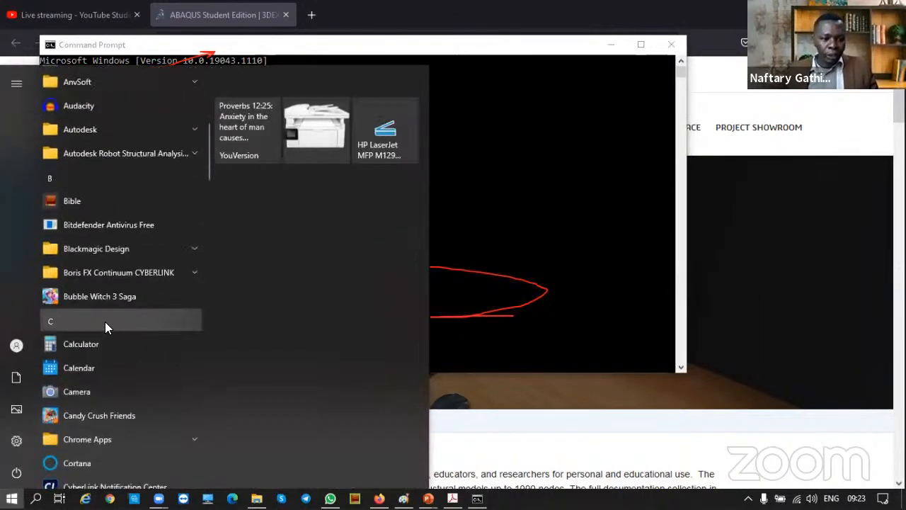
left_click(191, 263)
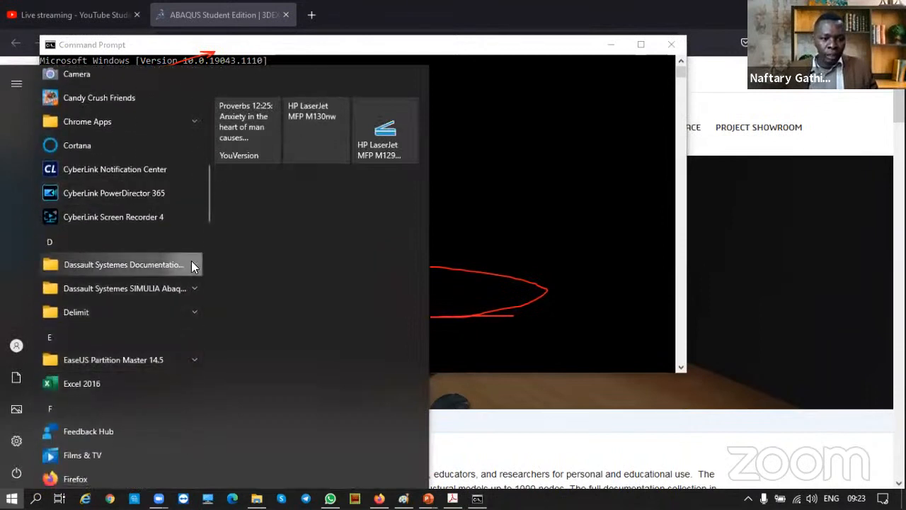
left_click(191, 312)
scroll(142, 319, "down", 3)
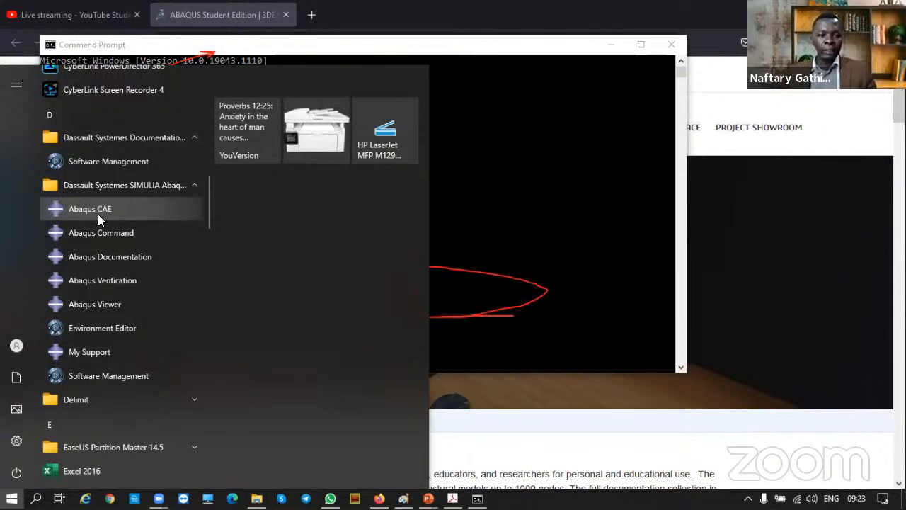
Collapse the Dassault Systemes folders and review the programs in the Abaqus 6.13-1 folder.
scroll(100, 212, "up", 5)
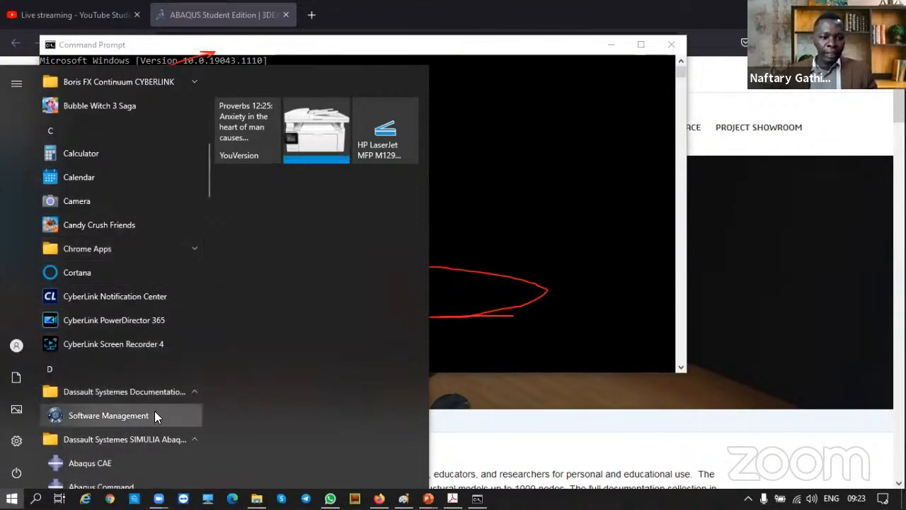
scroll(167, 407, "down", 2)
left_click(190, 375)
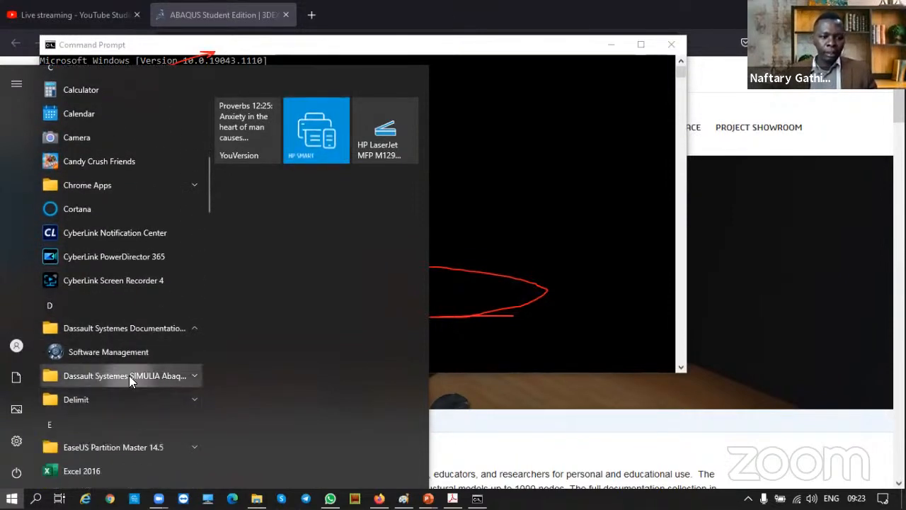
left_click(141, 328)
scroll(136, 290, "up", 3)
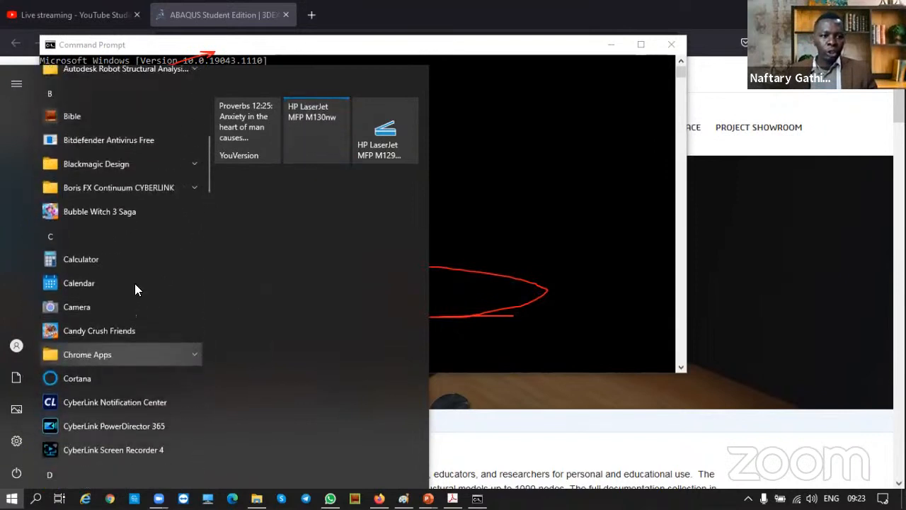
scroll(135, 284, "up", 5)
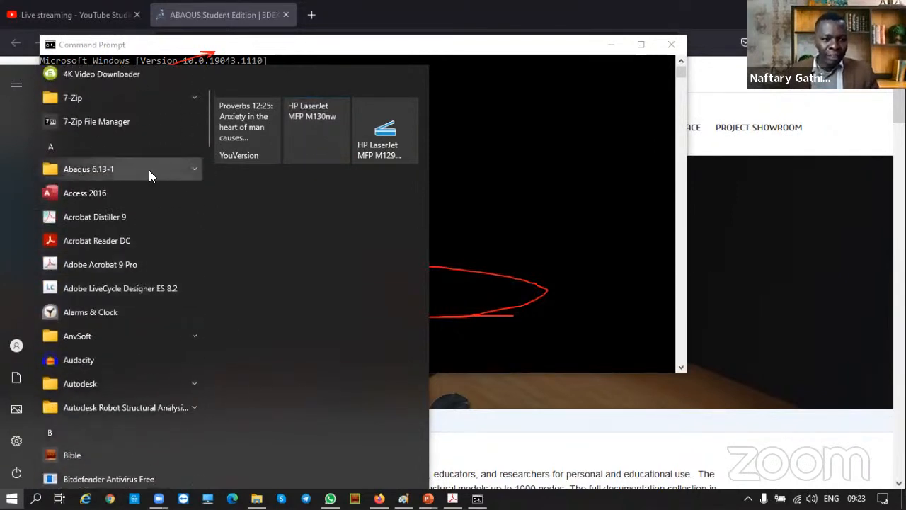
left_click(192, 171)
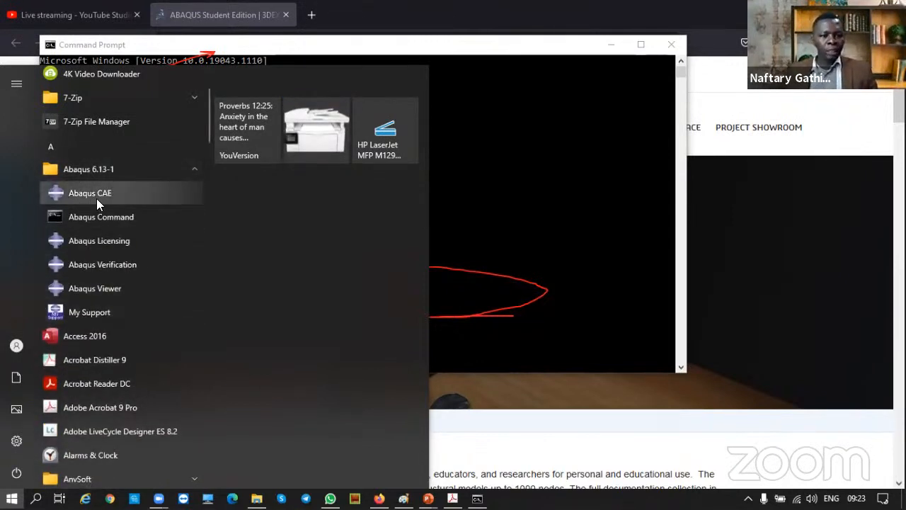
left_click(196, 171)
Try to open Abaqus Documentation from the Dassault Systemes SIMULIA Abaqus program folder.
scroll(153, 276, "down", 10)
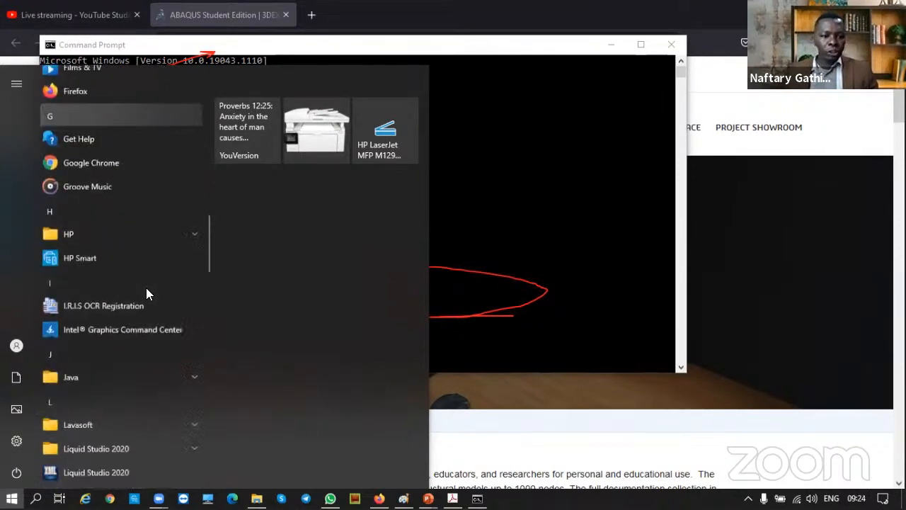
scroll(145, 289, "down", 4)
scroll(148, 292, "up", 5)
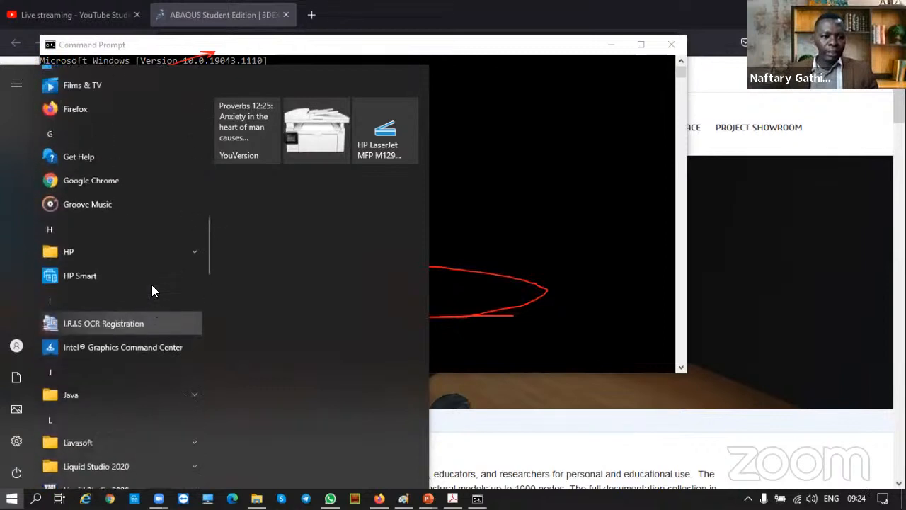
scroll(152, 285, "up", 5)
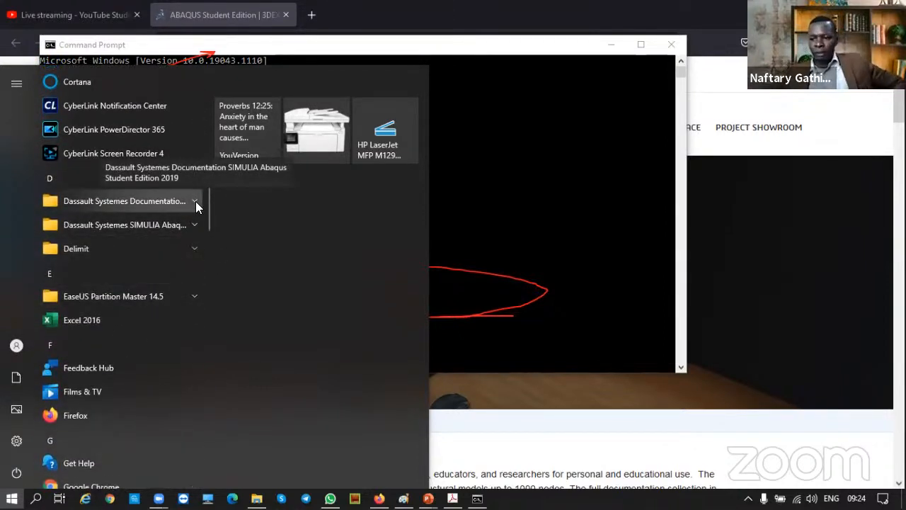
left_click(195, 203)
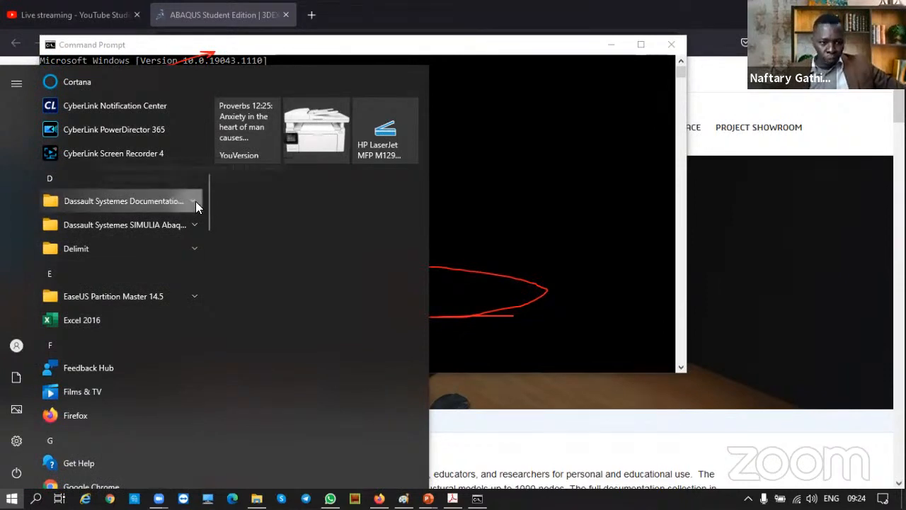
left_click(196, 201)
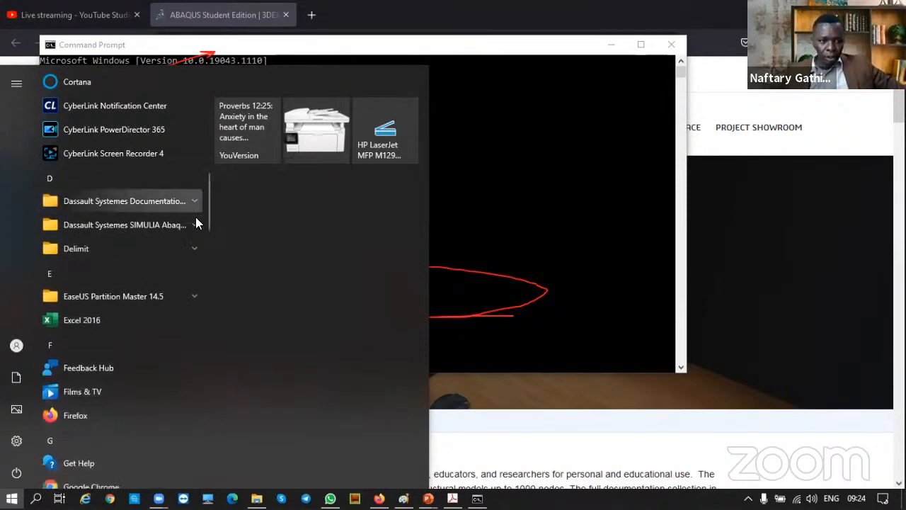
left_click(195, 225)
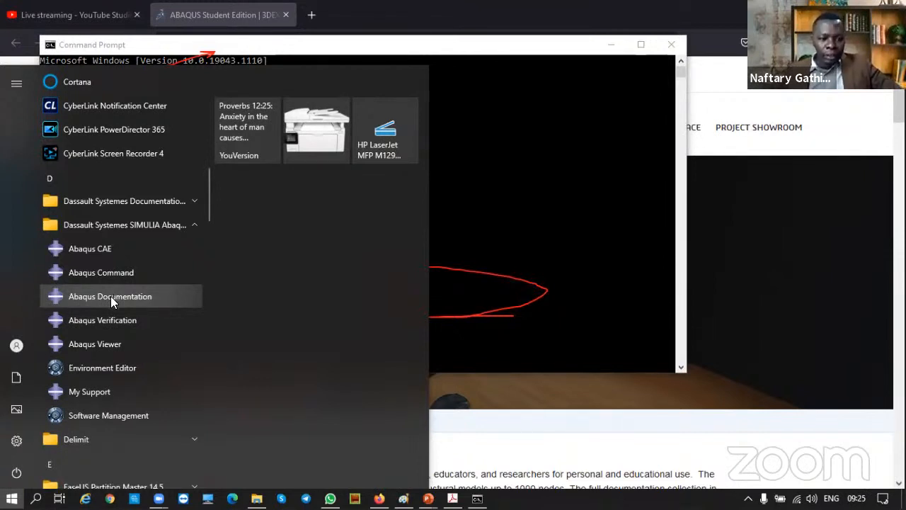
left_click(111, 296)
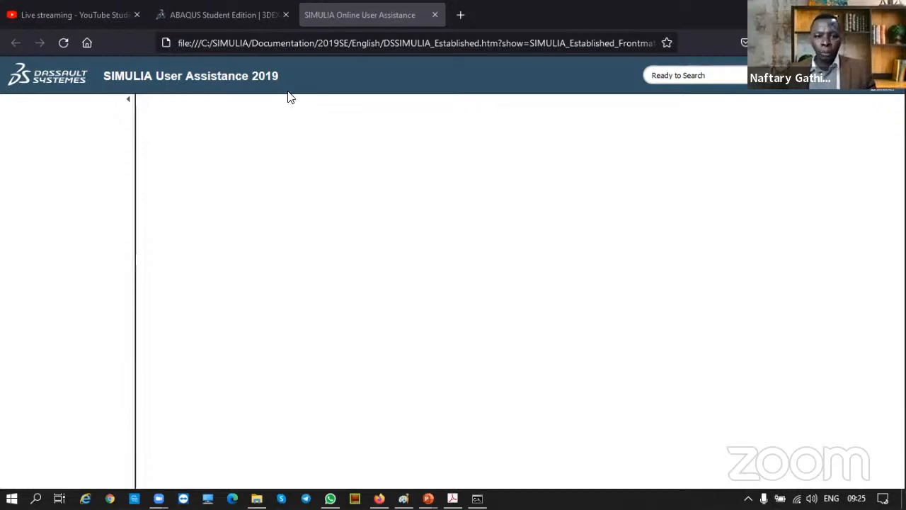
Close the SIMULIA Online User Assistance and ABAQUS Student Edition pages in the browser.
left_click(434, 15)
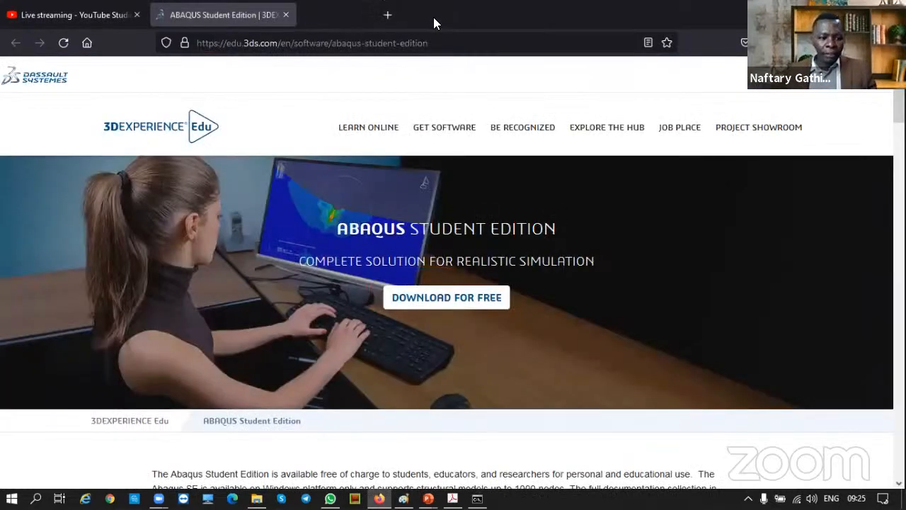
key("ctrl+w")
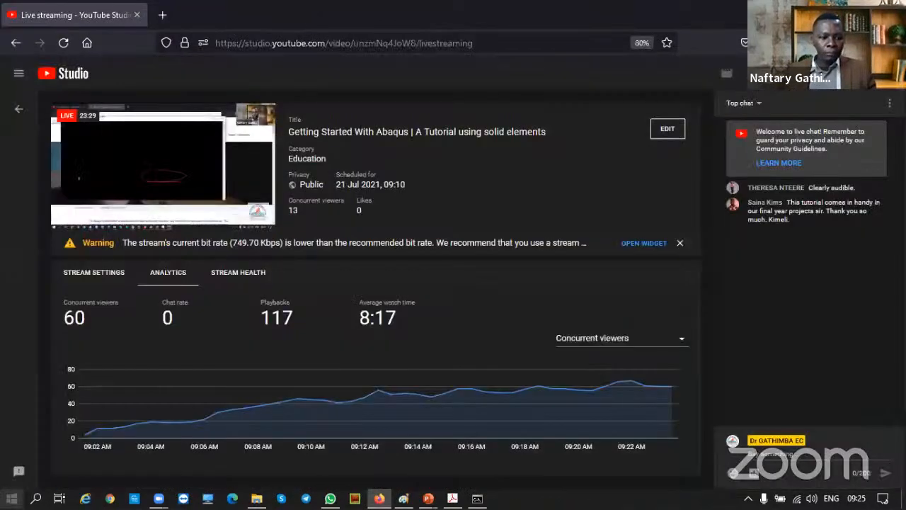
Set Internet Explorer as the default web browser in the Windows default apps settings, and close the settings.
left_click(35, 499)
type("defaul")
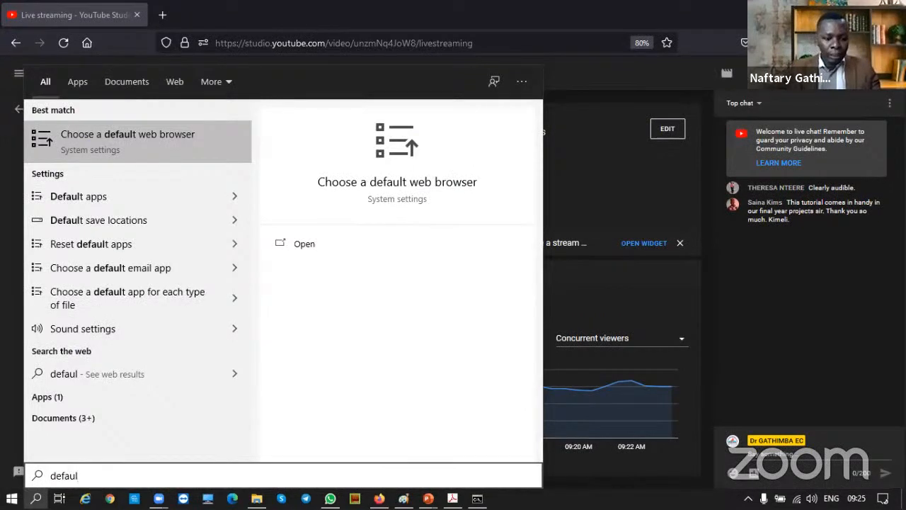
type("t")
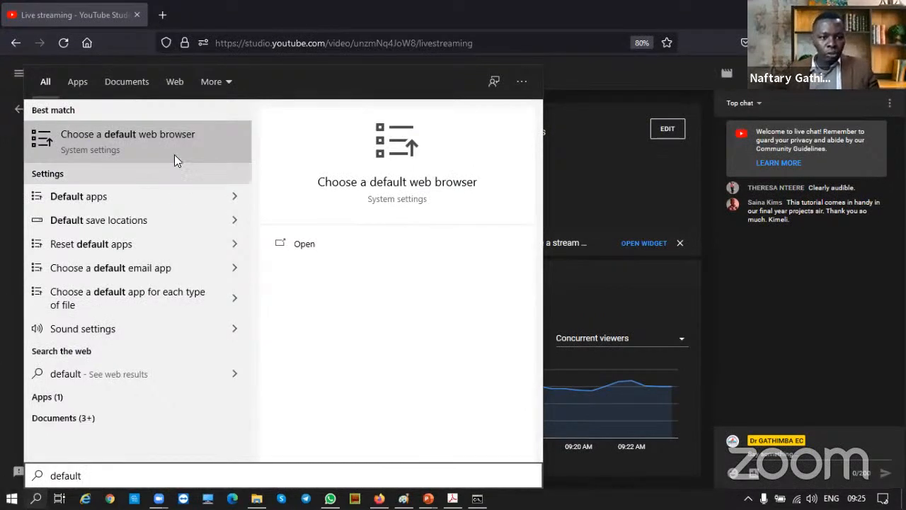
left_click(168, 142)
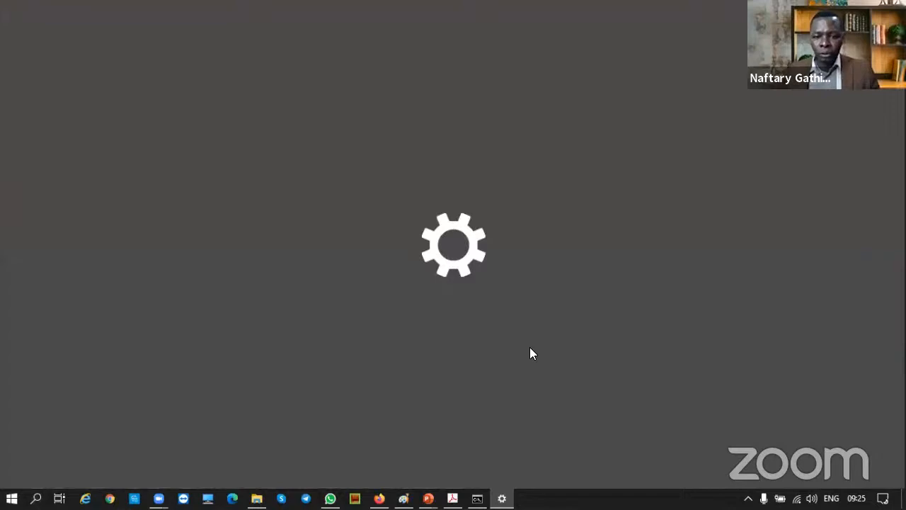
scroll(286, 391, "down", 2)
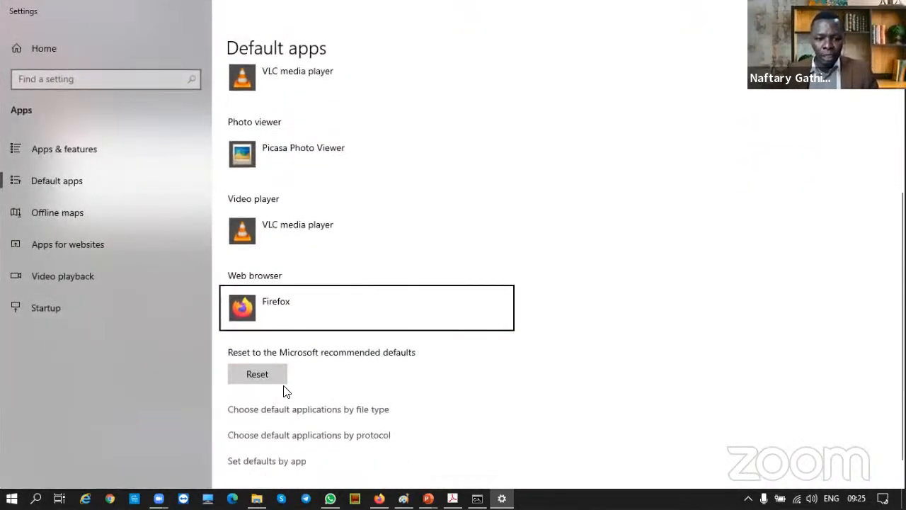
left_click(285, 305)
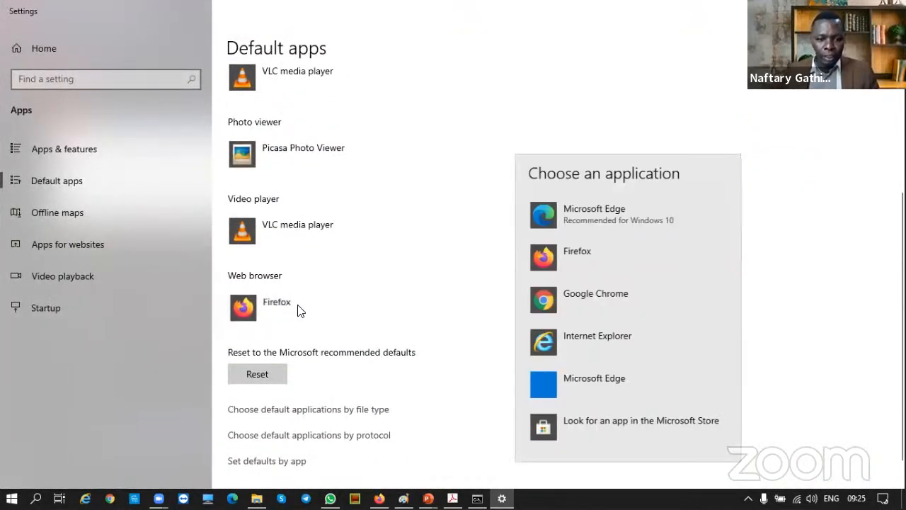
left_click(589, 345)
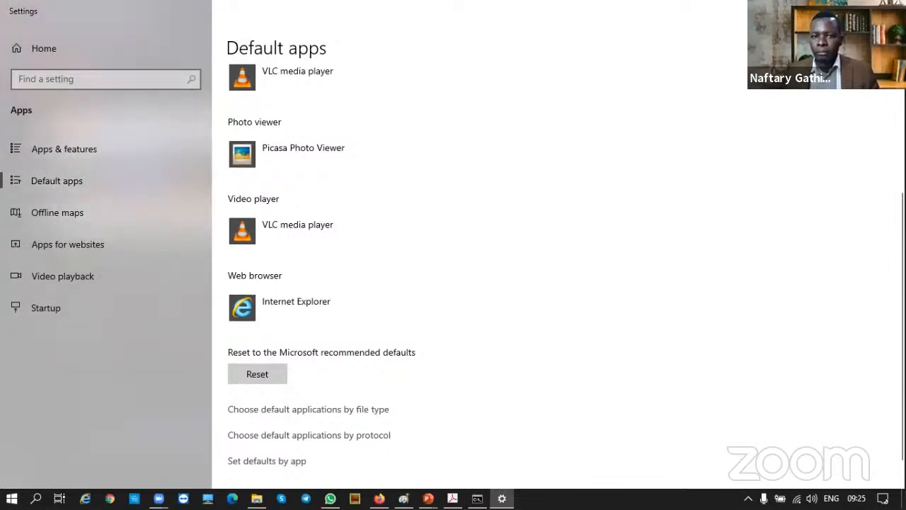
left_click(890, 11)
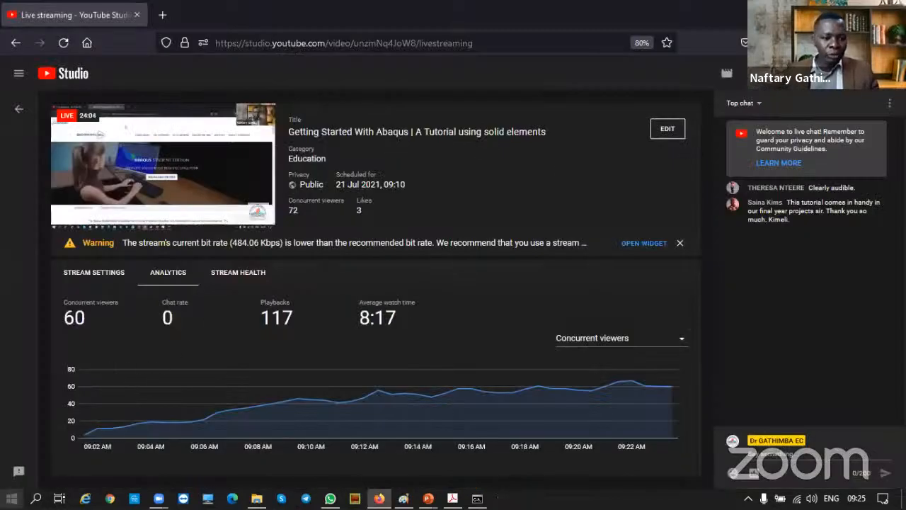
Find Abaqus Documentation among the installed programs, open it in Internet Explorer, and allow its blocked content.
left_click(11, 498)
scroll(121, 344, "down", 5)
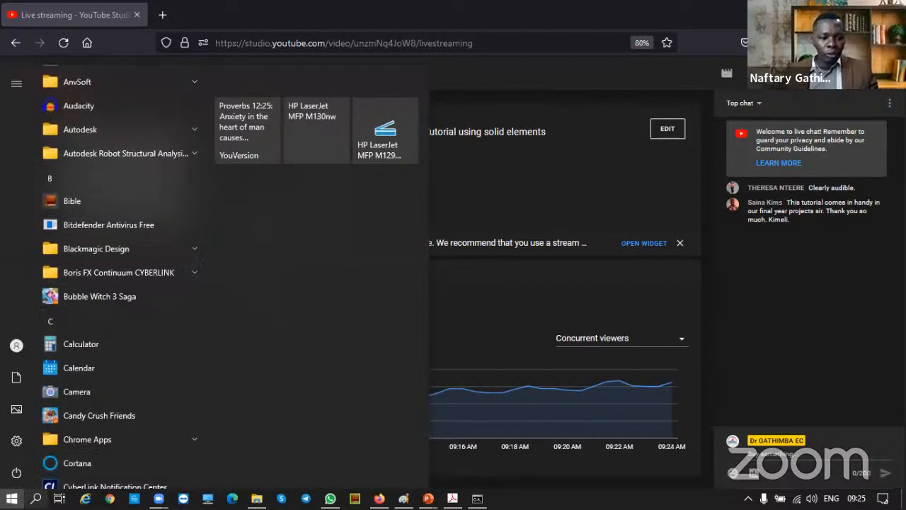
left_click(36, 498)
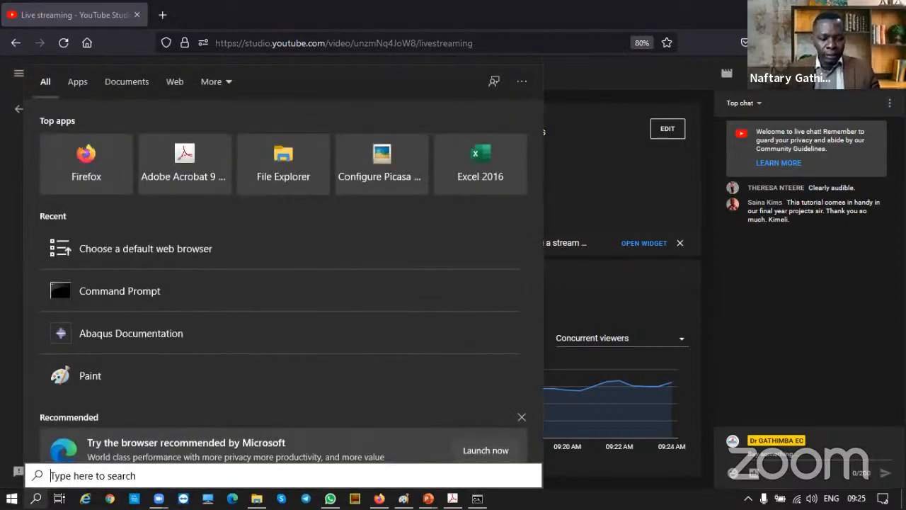
type("aba")
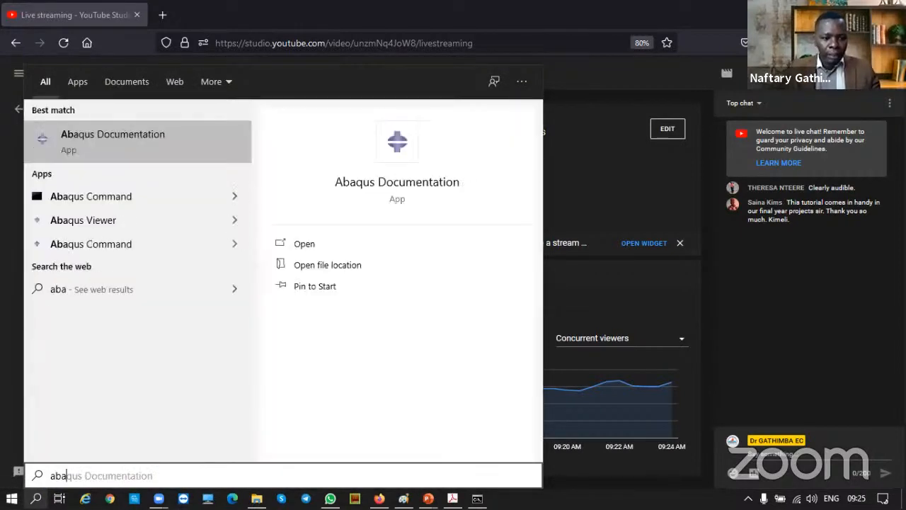
left_click(109, 140)
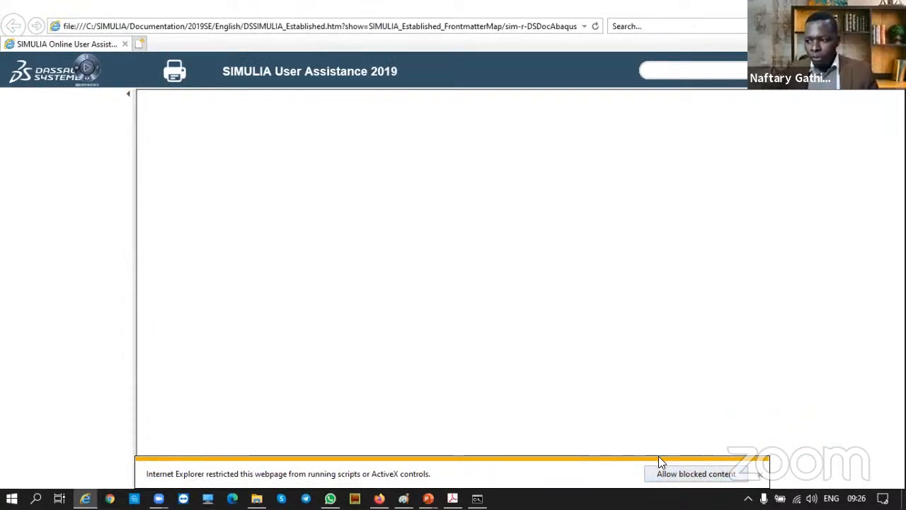
left_click(683, 475)
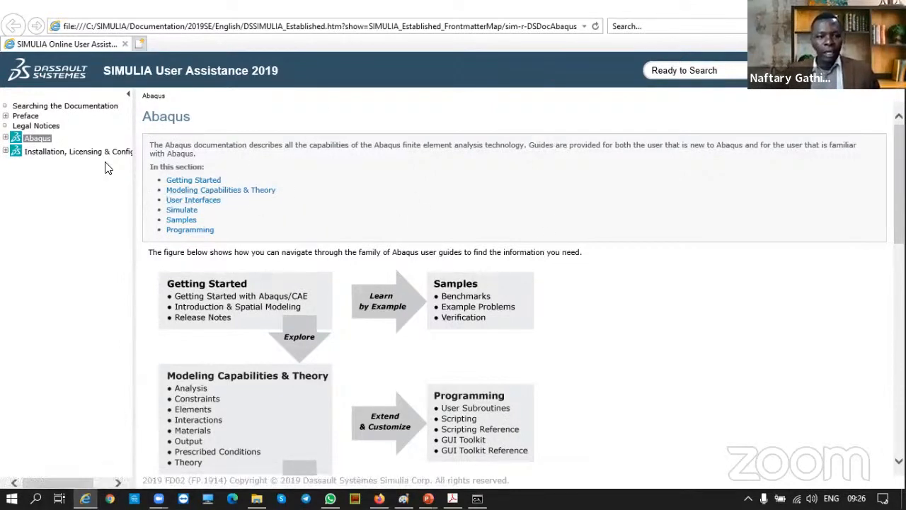
Open the Overhead hoist analysis page from the overhead hoist example in Abaqus Basics, under Getting Started with Abaqus/CAE, widening the contents pane.
left_click(5, 139)
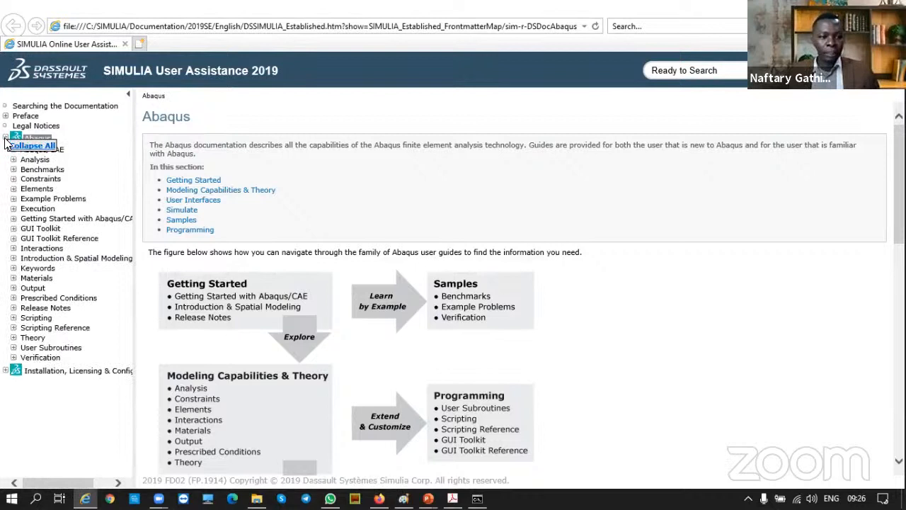
left_click(13, 219)
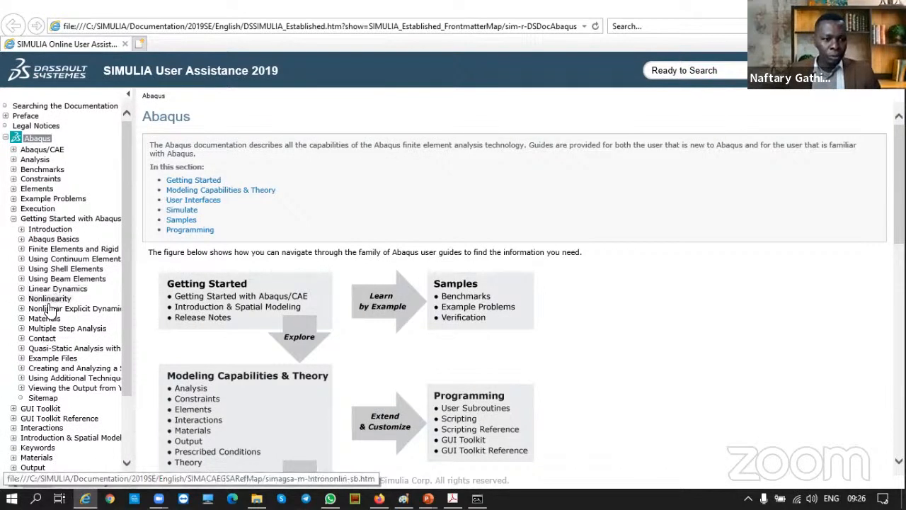
left_click(21, 239)
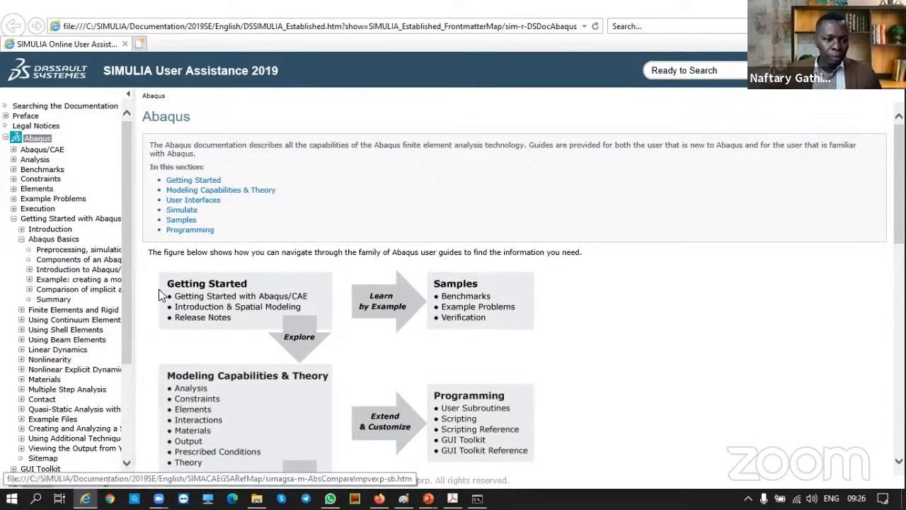
left_click_drag(133, 274, 231, 274)
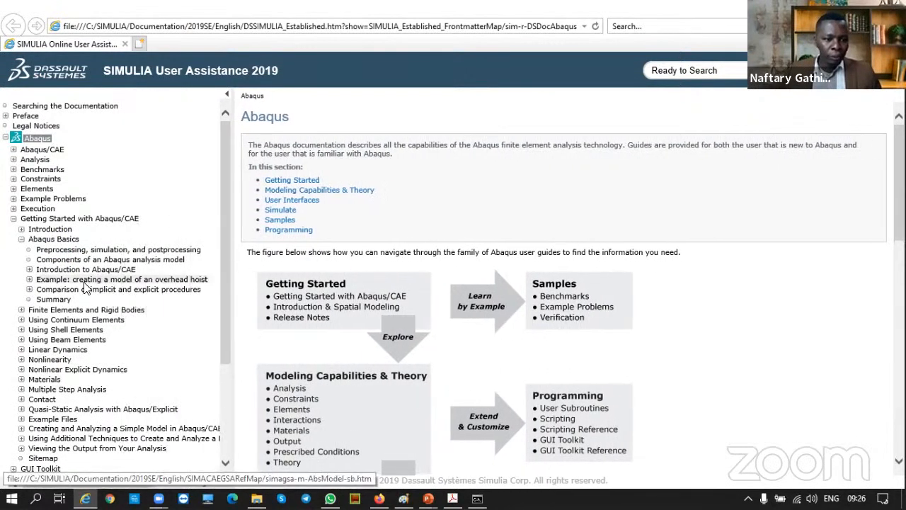
left_click(30, 280)
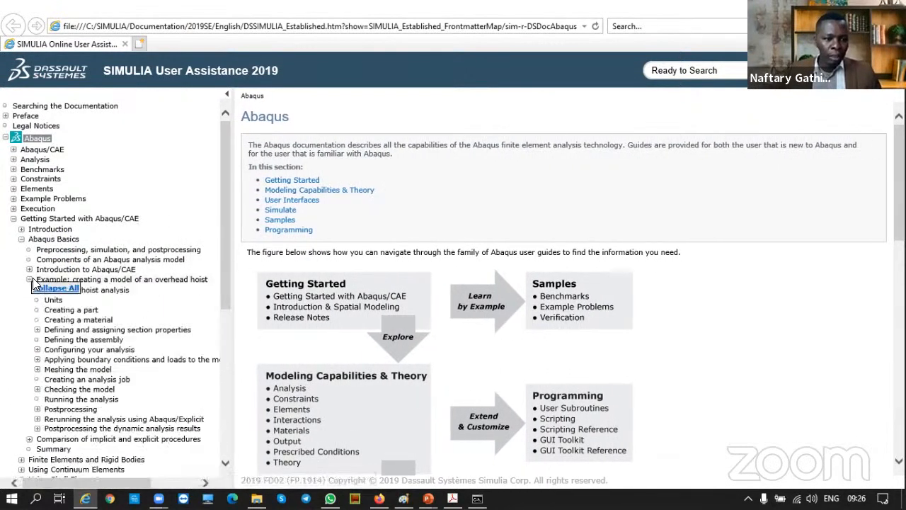
left_click(99, 280)
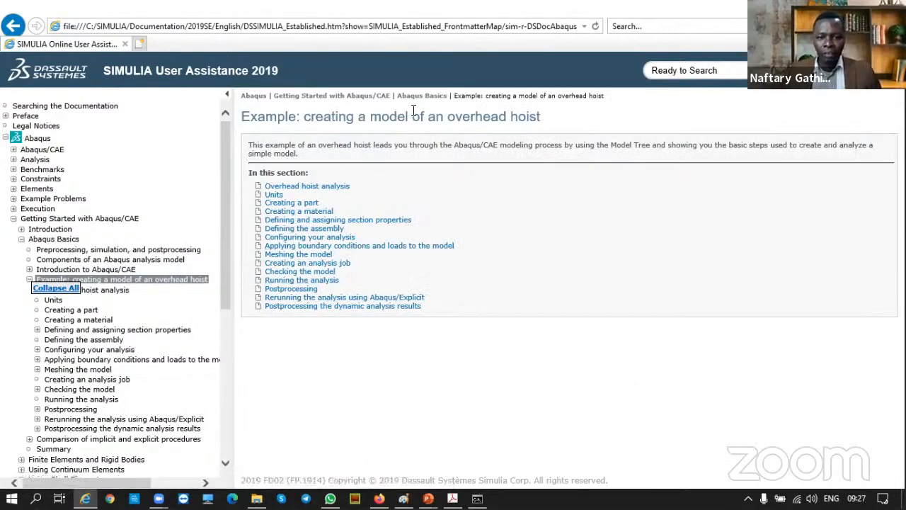
left_click(99, 291)
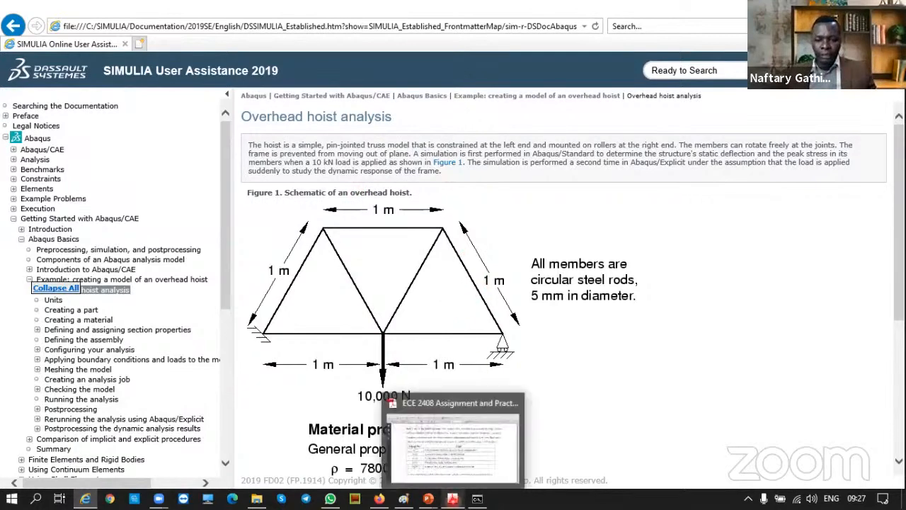
Switch to the ECE 2408 Assignment and Practicals 2021 PDF in Adobe Acrobat and read the assignment's three analysis methods.
left_click(453, 499)
scroll(354, 340, "up", 5)
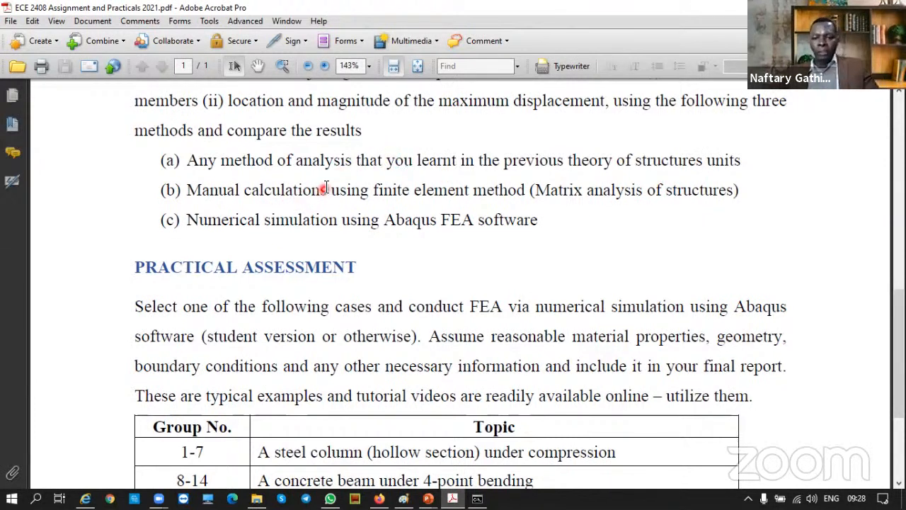
left_click(455, 501)
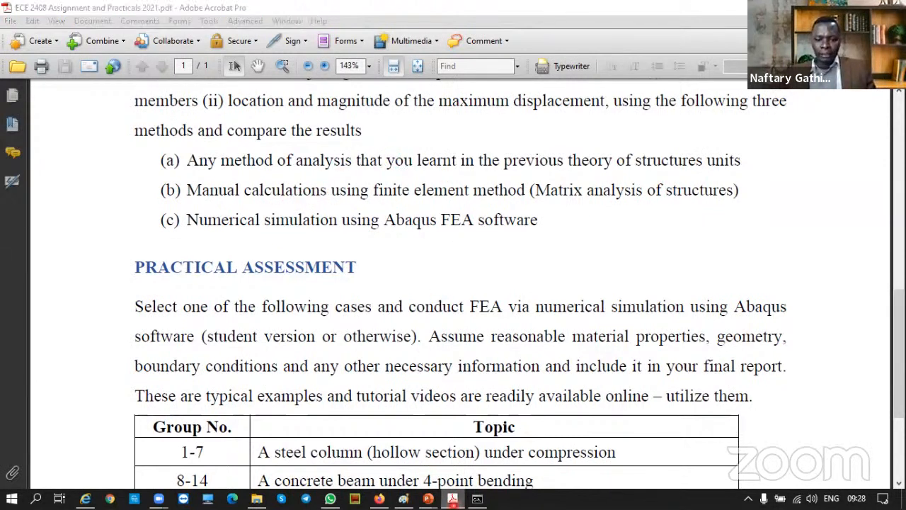
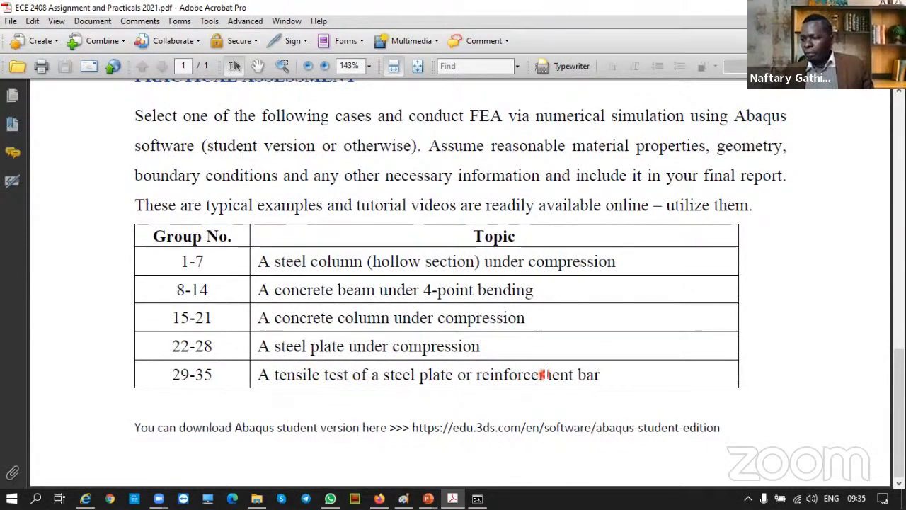
Review the PDF's instructions, submission dates, assignment and practical topics per group, and return to the Abaqus documentation in Internet Explorer.
scroll(543, 373, "up", 3)
scroll(545, 374, "up", 6)
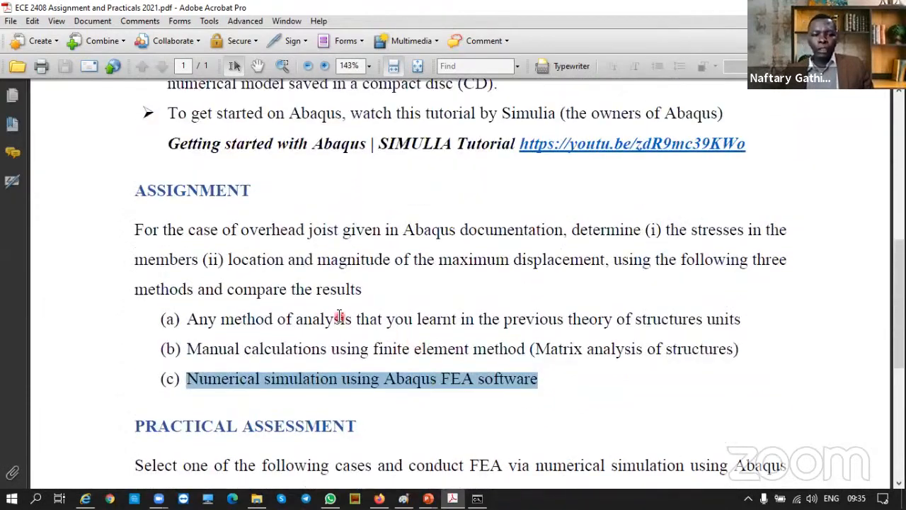
scroll(283, 298, "up", 1)
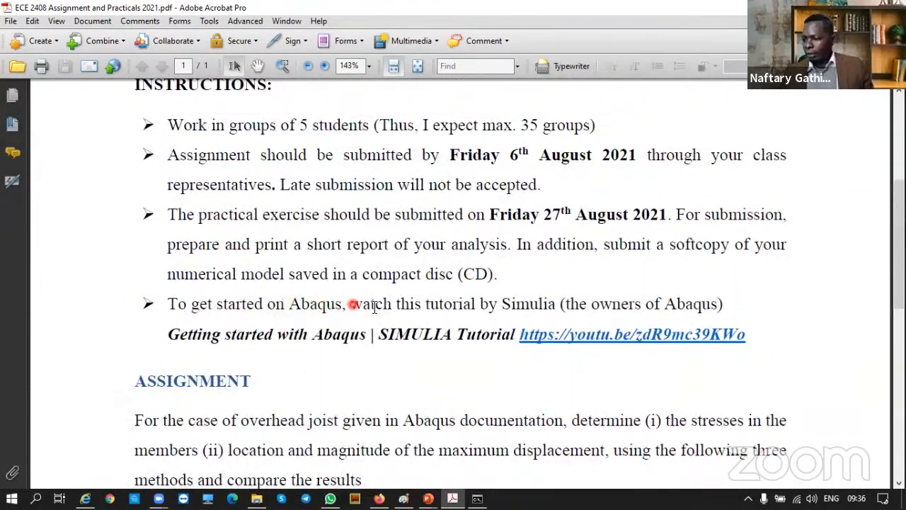
scroll(383, 307, "up", 1)
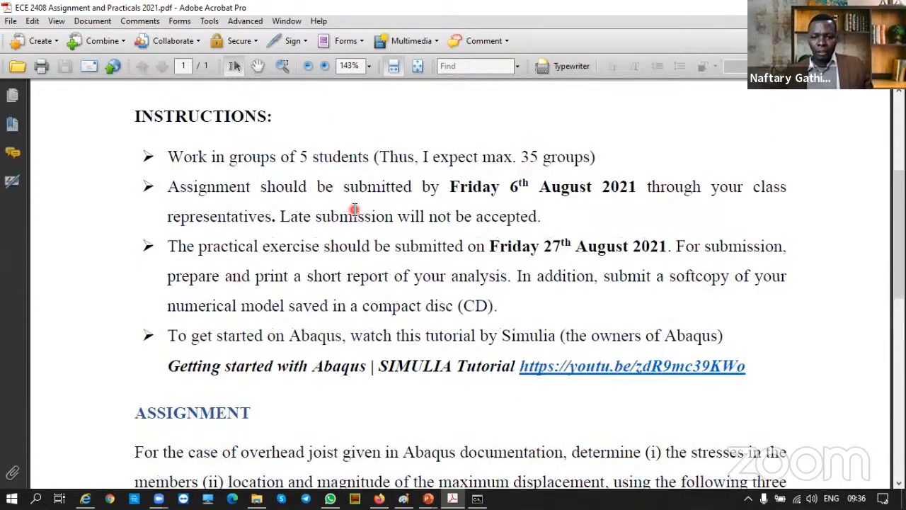
scroll(354, 206, "up", 1)
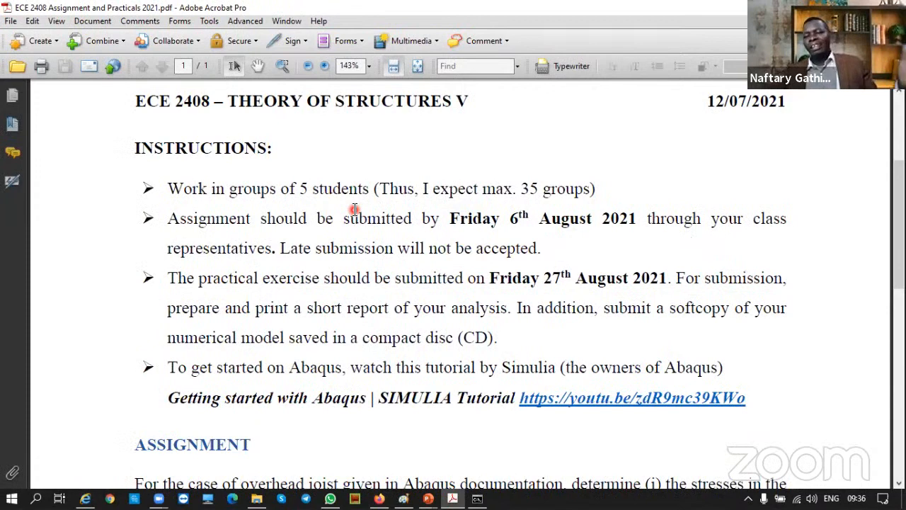
scroll(295, 275, "down", 3)
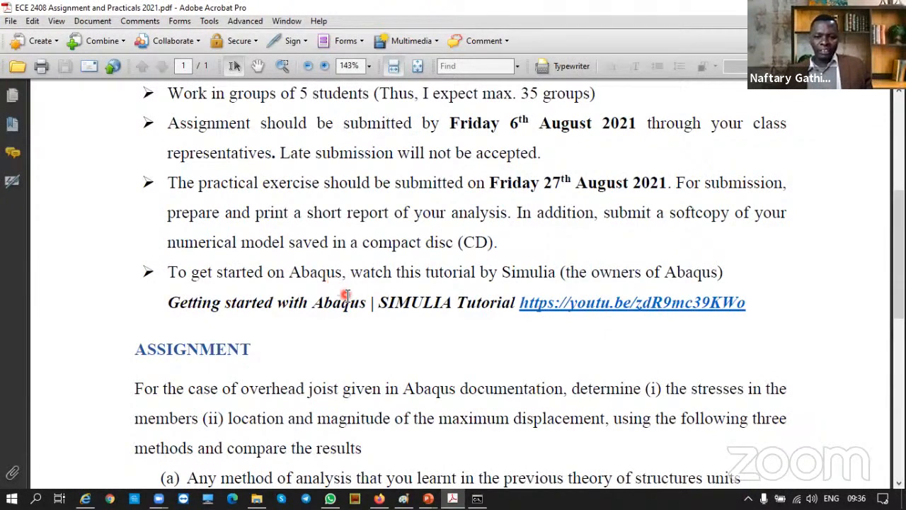
scroll(349, 301, "down", 1)
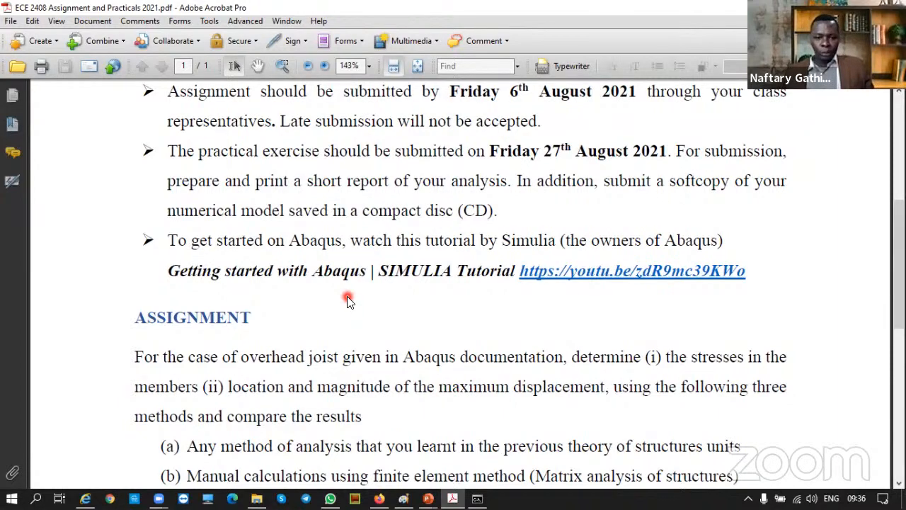
scroll(348, 298, "up", 3)
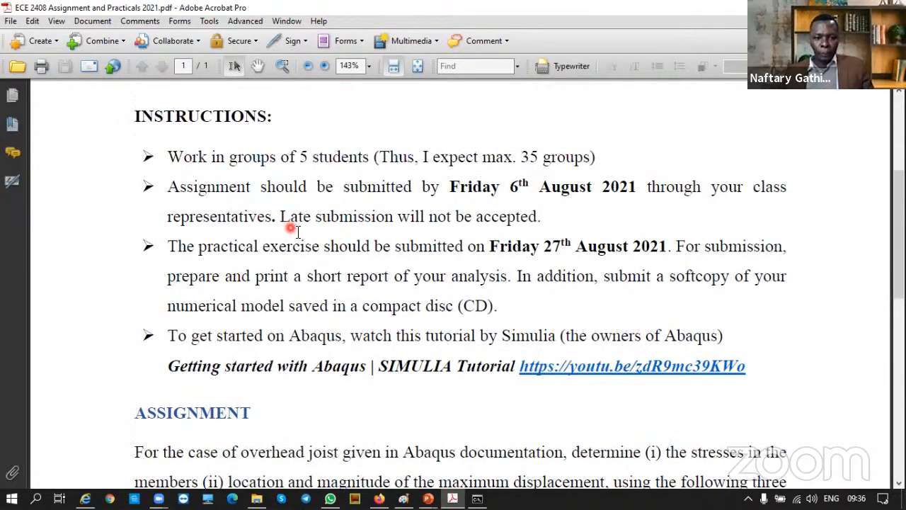
scroll(311, 255, "down", 7)
scroll(319, 268, "down", 11)
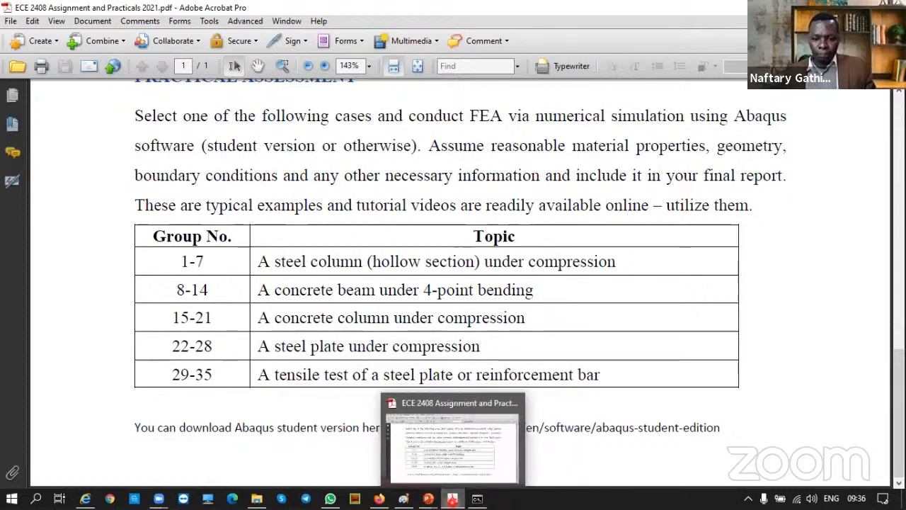
left_click(453, 502)
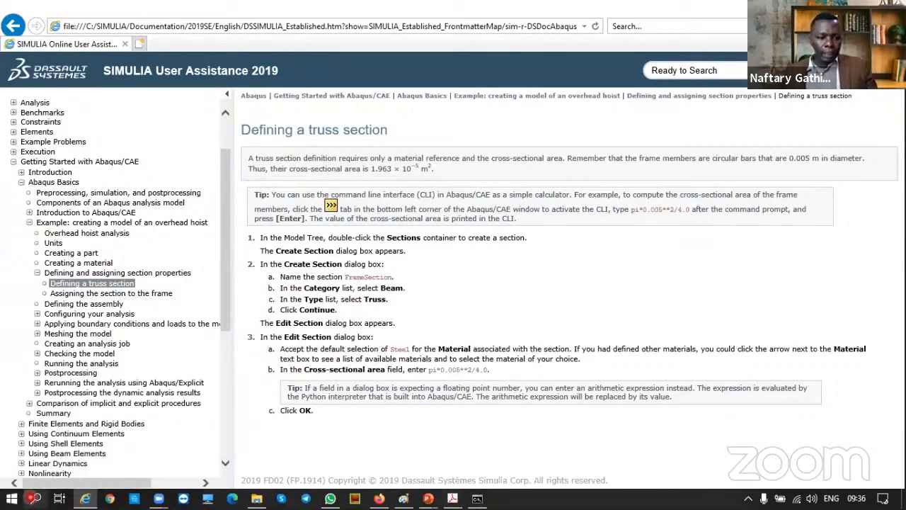
left_click(36, 499)
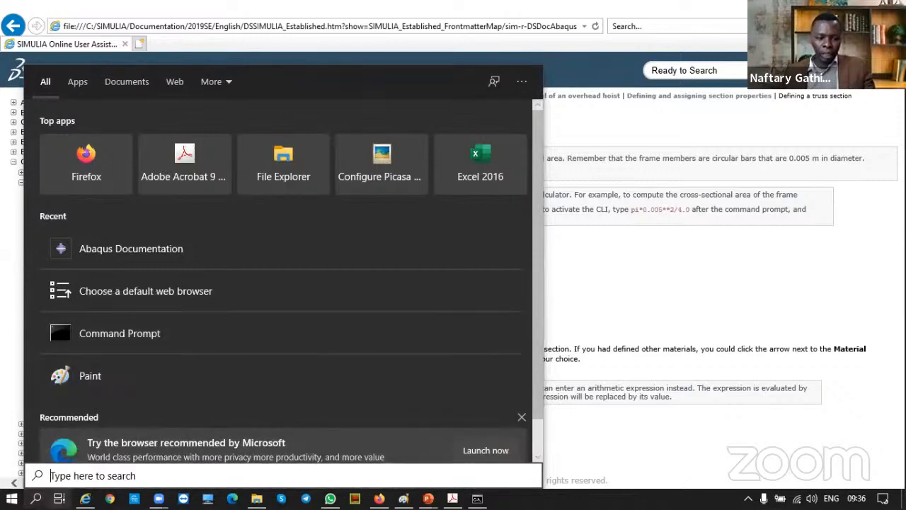
left_click(36, 499)
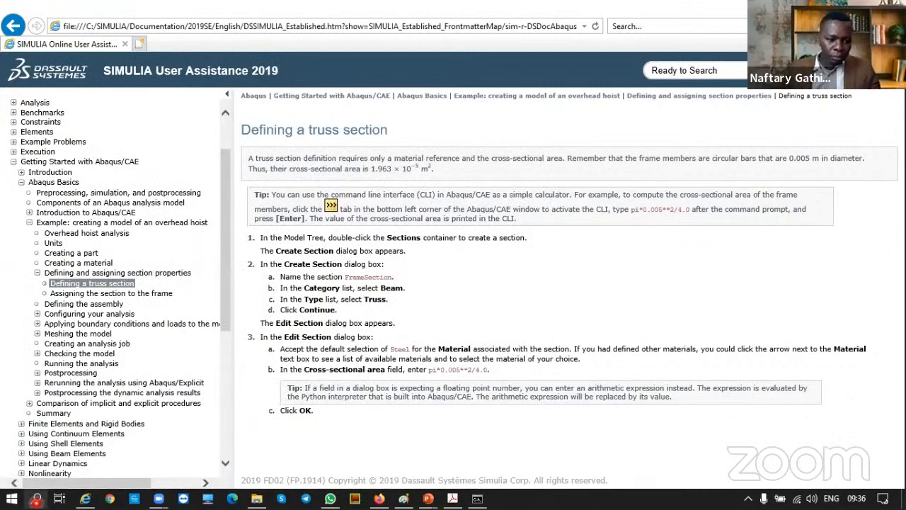
left_click(36, 499)
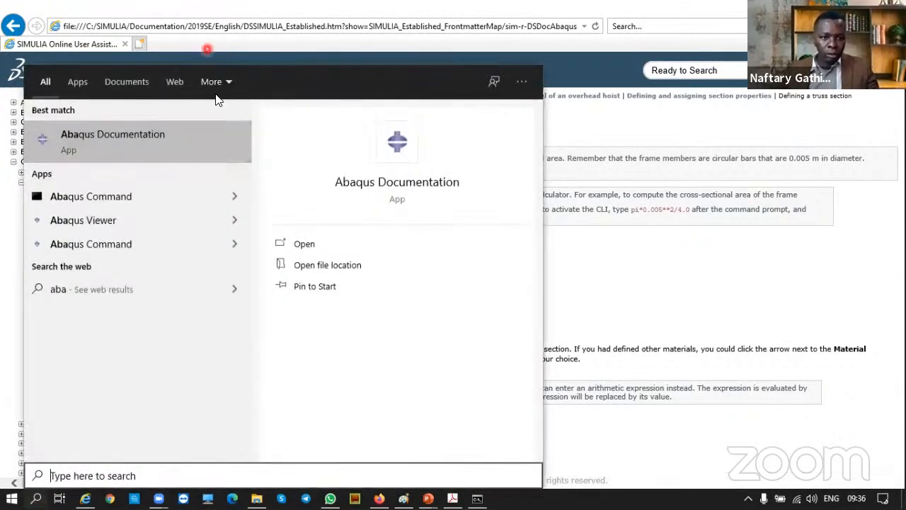
key("Escape")
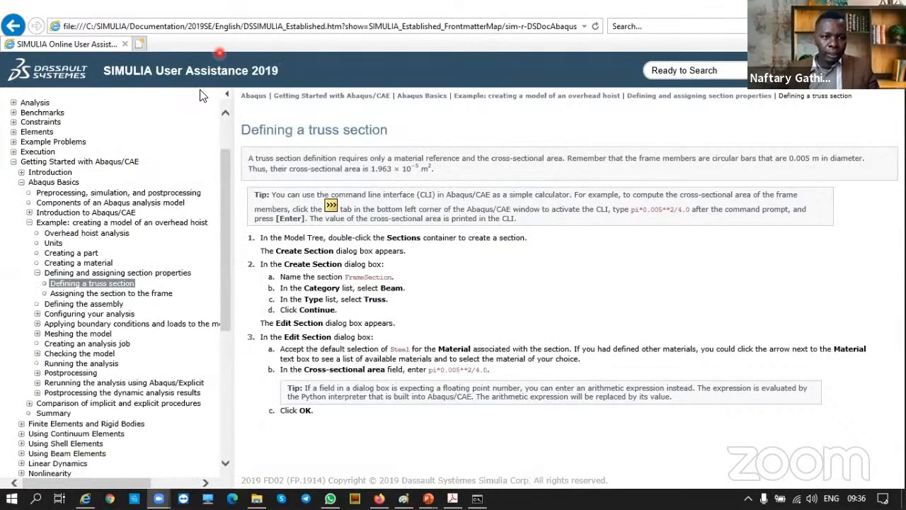
left_click(37, 498)
type("aba")
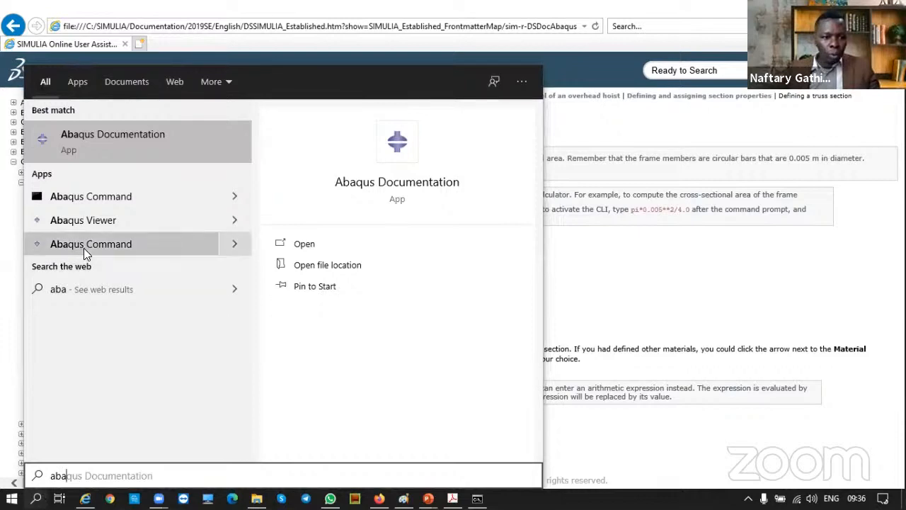
Launch Abaqus CAE from the Dassault Systemes SIMULIA Abaqus program folder.
left_click(11, 499)
scroll(105, 352, "down", 5)
scroll(105, 353, "down", 5)
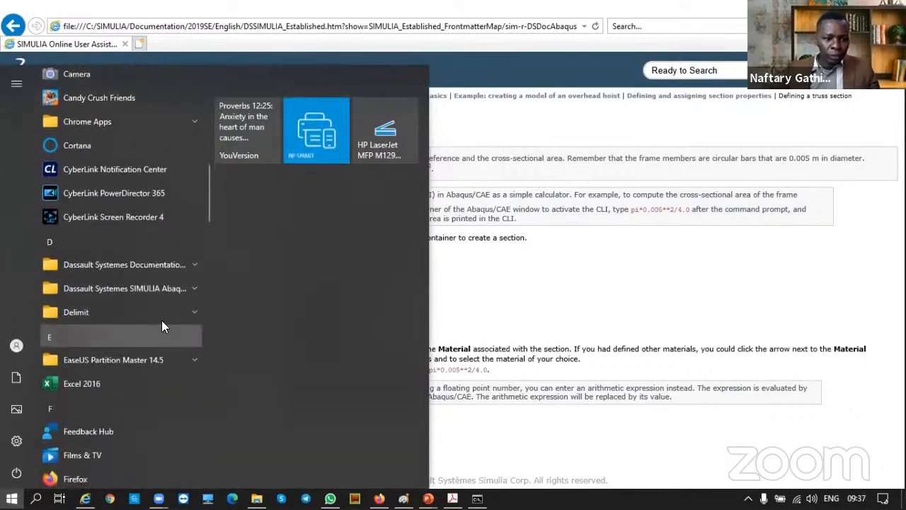
left_click(197, 291)
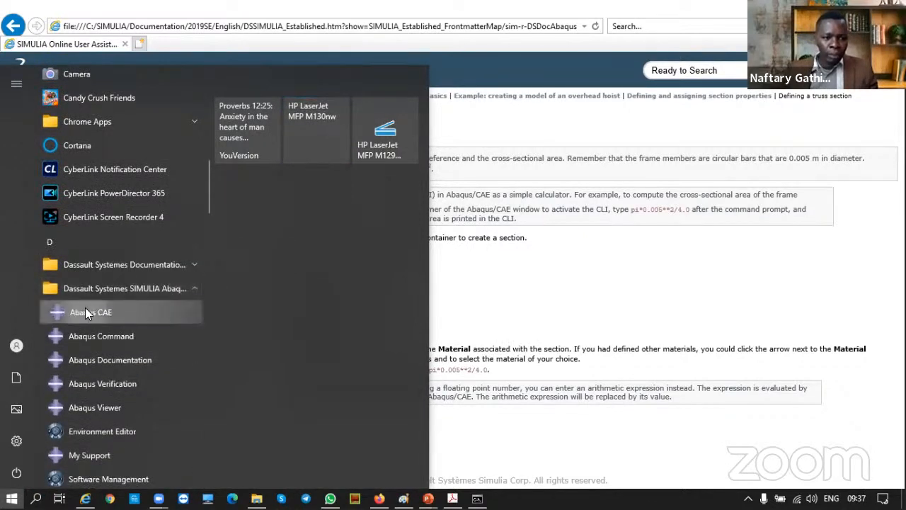
left_click(85, 307)
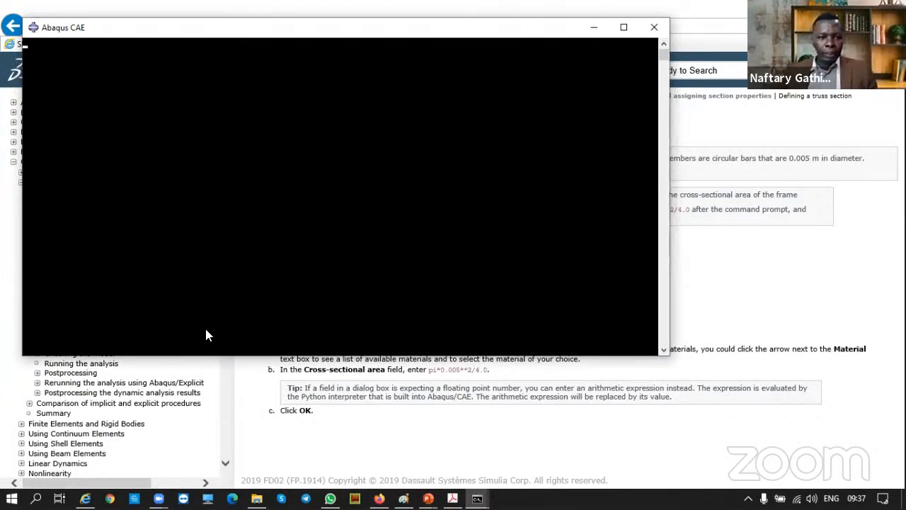
Enlarge and reposition the Abaqus CAE console window while the program loads.
left_click_drag(664, 356, 719, 427)
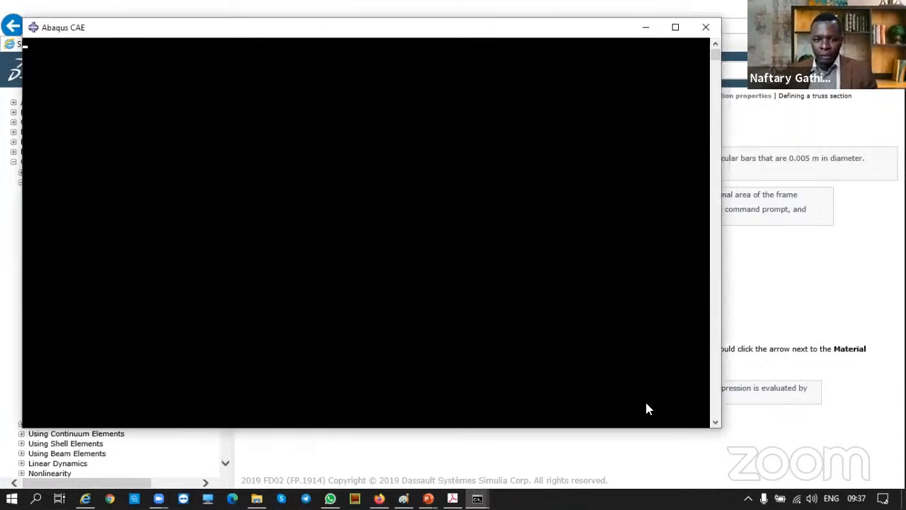
left_click_drag(100, 31, 121, 48)
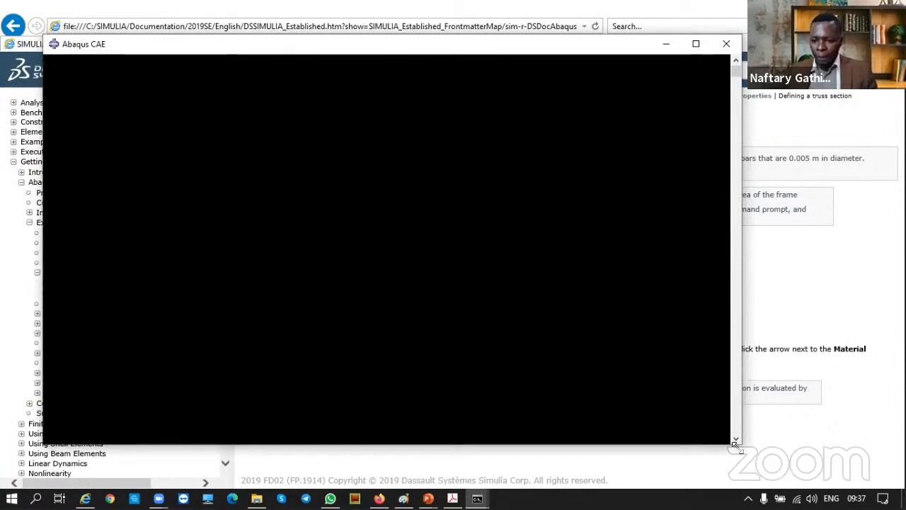
left_click_drag(745, 448, 755, 469)
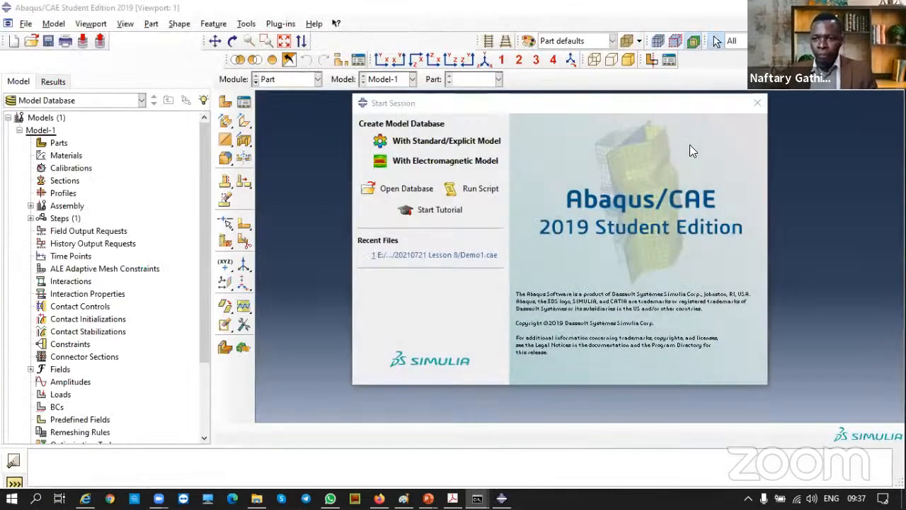
Close the running Abaqus/CAE session and relaunch Abaqus CAE from its program folder.
left_click(756, 103)
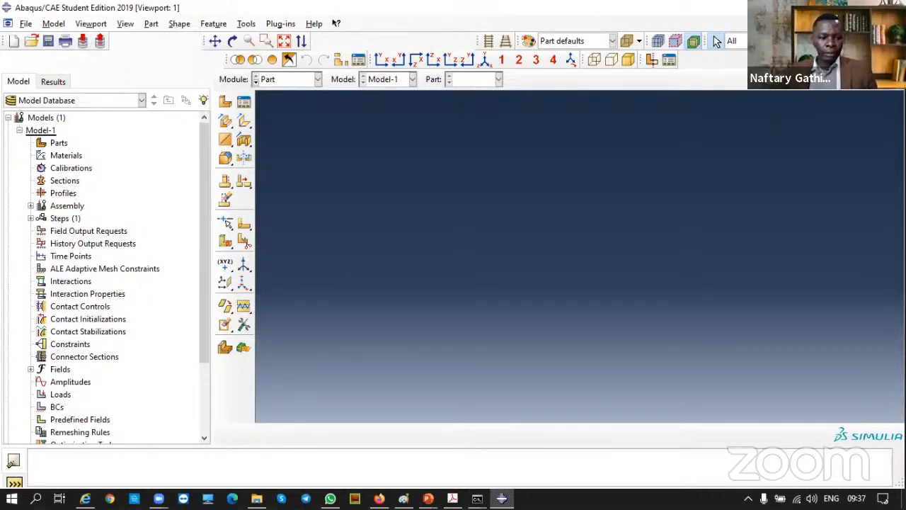
left_click(890, 7)
left_click(12, 498)
scroll(158, 316, "down", 3)
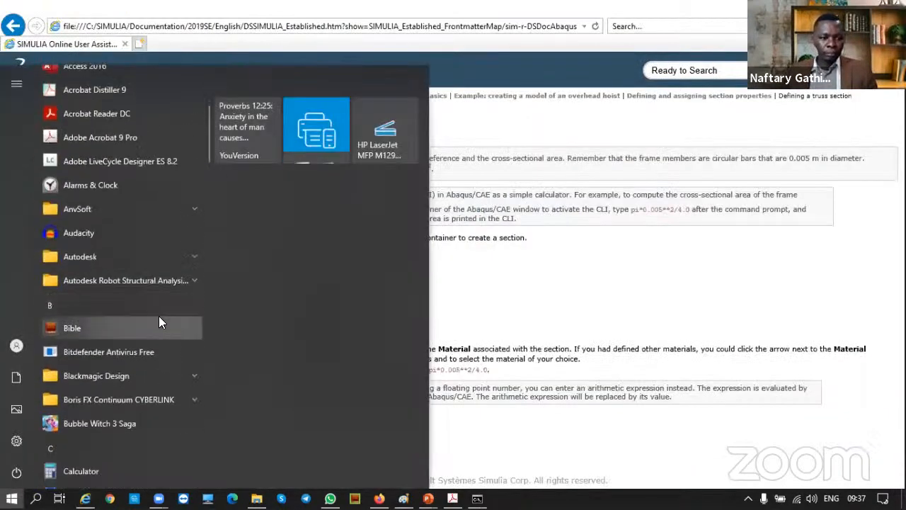
scroll(159, 323, "down", 6)
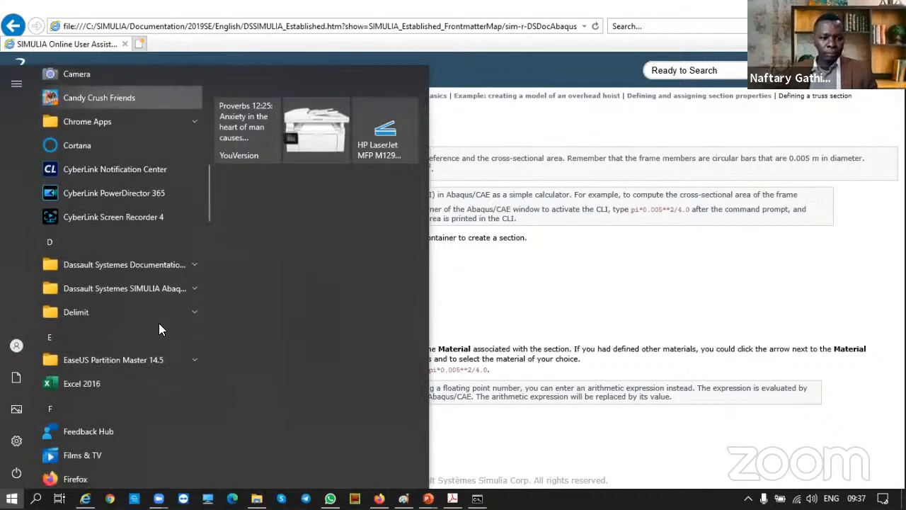
left_click(194, 265)
left_click(194, 265)
left_click(190, 289)
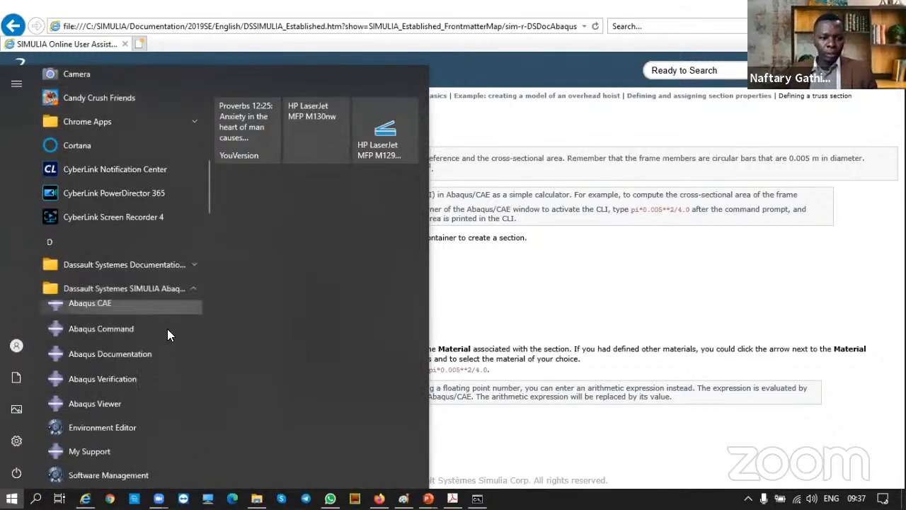
left_click(112, 313)
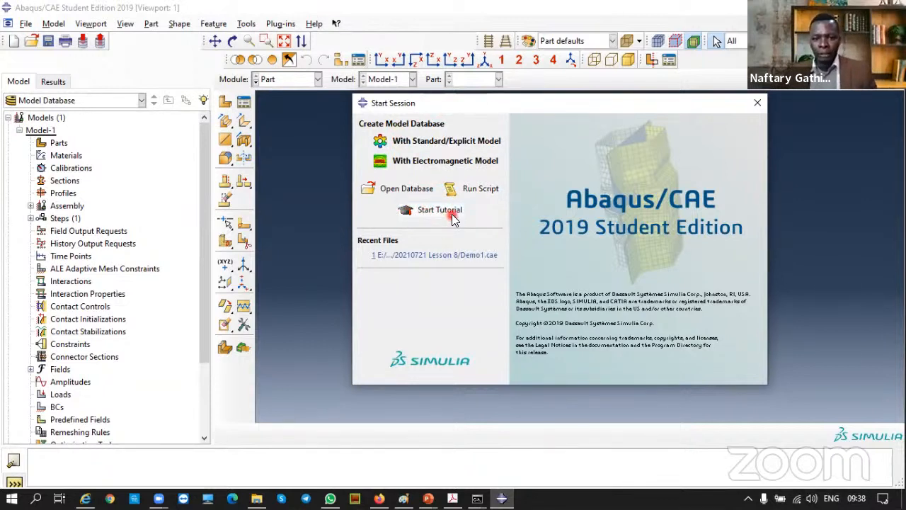
Create a new model database with a Standard/Explicit model and look through its model tree.
left_click(441, 142)
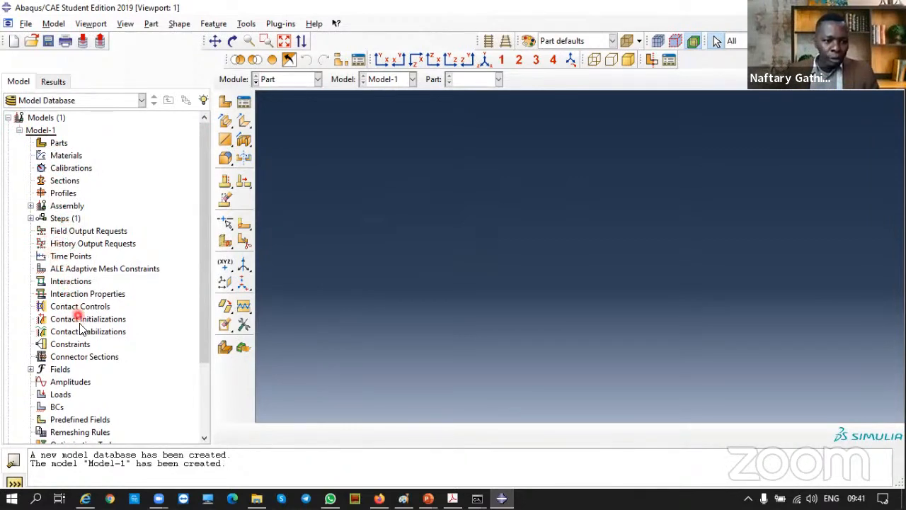
scroll(74, 382, "down", 2)
scroll(40, 399, "down", 1)
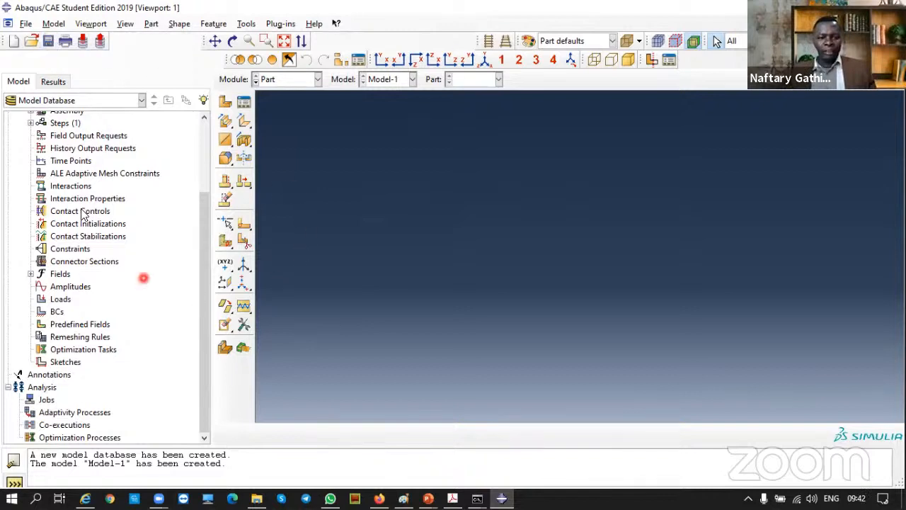
scroll(99, 255, "up", 3)
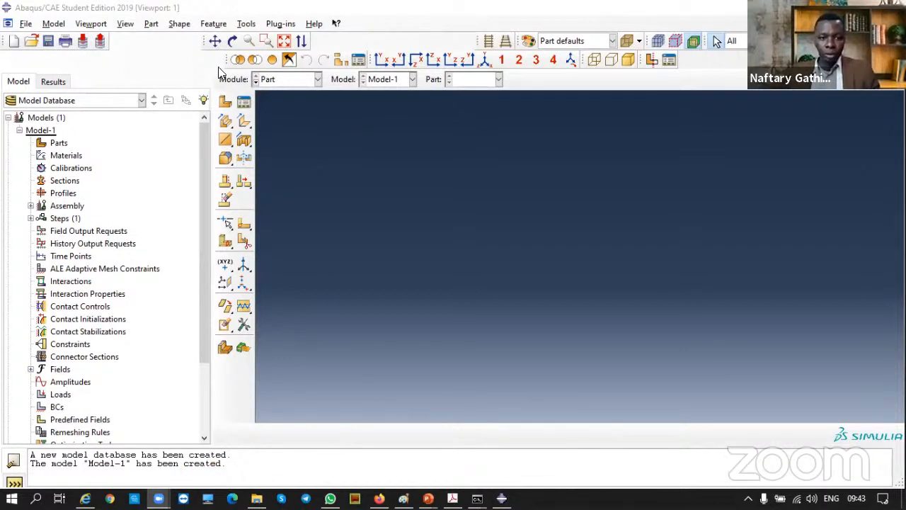
Create a 3D deformable solid extrusion part named Plate with an approximate size of 200.
double_click(58, 145)
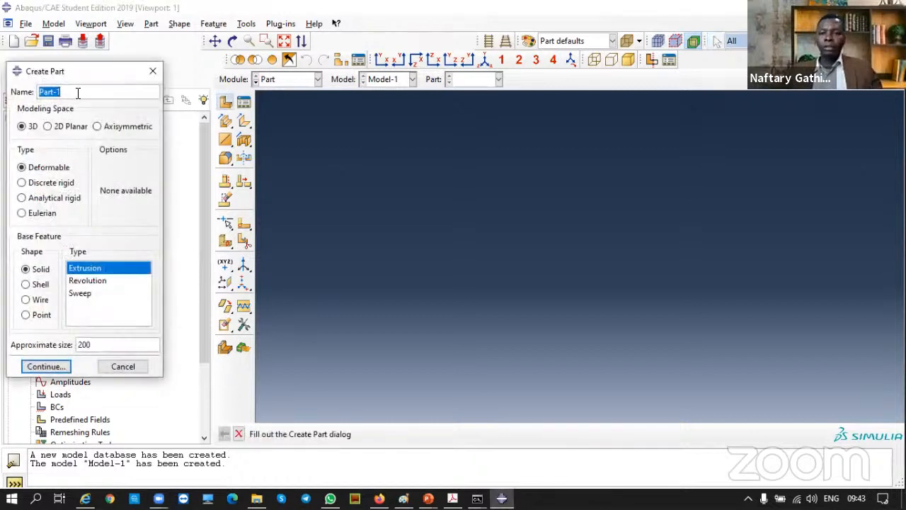
type("Plate")
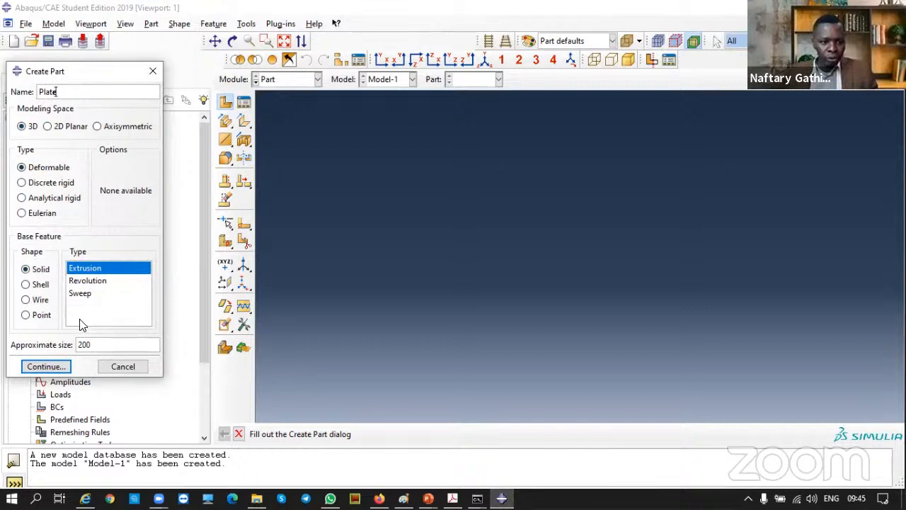
left_click(46, 367)
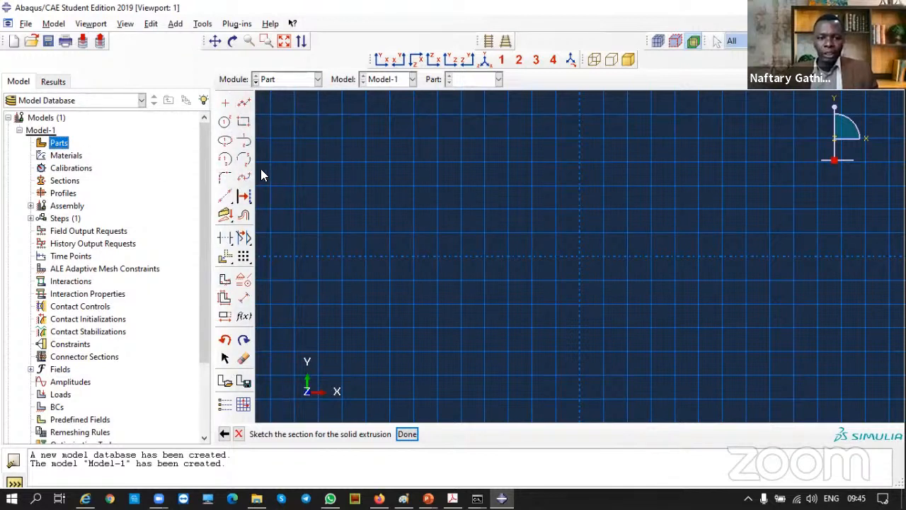
Sketch a thin horizontal rectangle about 42.5 long just beside the Y axis and try to dimension its length.
left_click(243, 122)
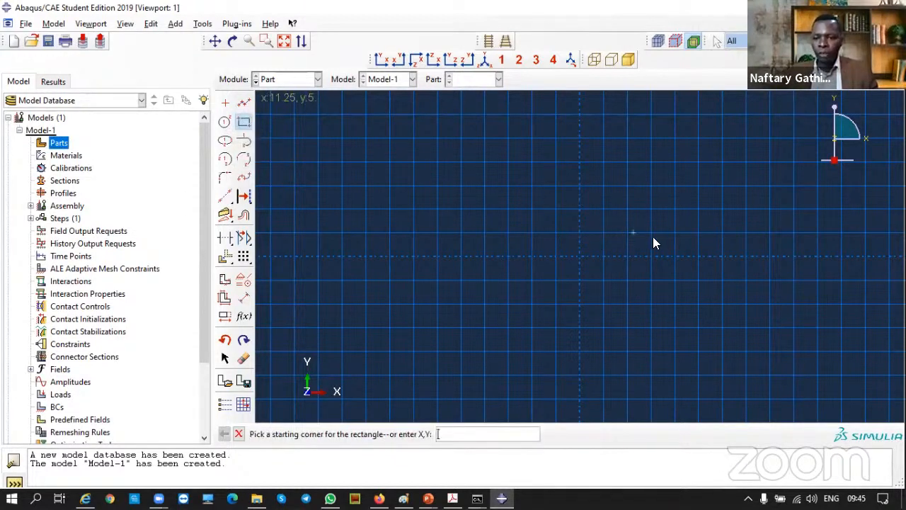
left_click(575, 257)
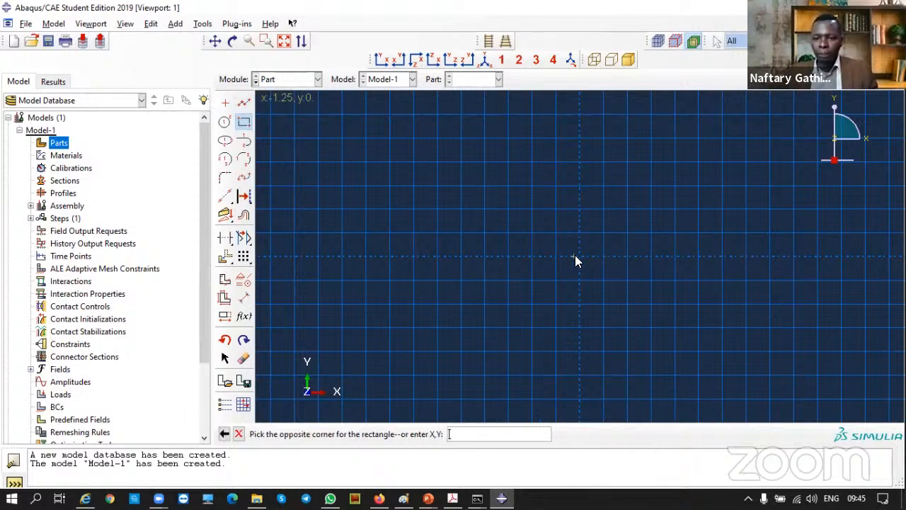
left_click(793, 265)
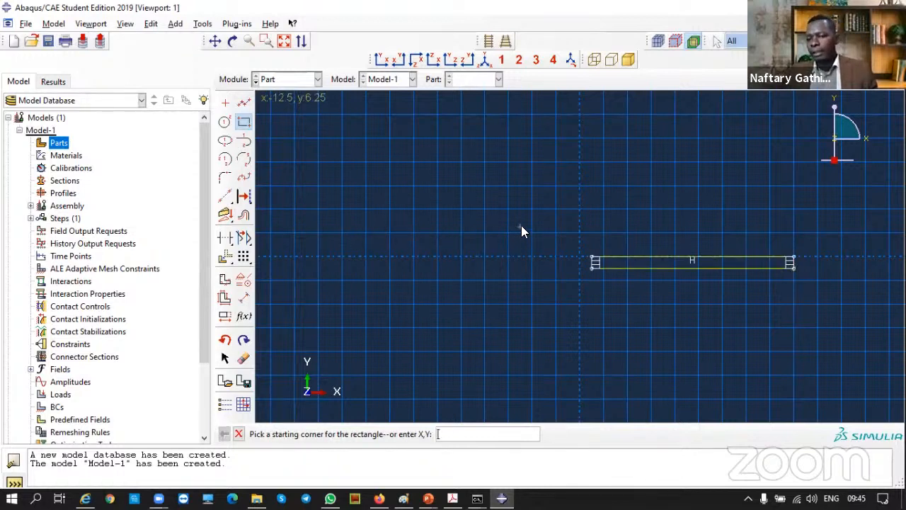
left_click(243, 298)
left_click(593, 261)
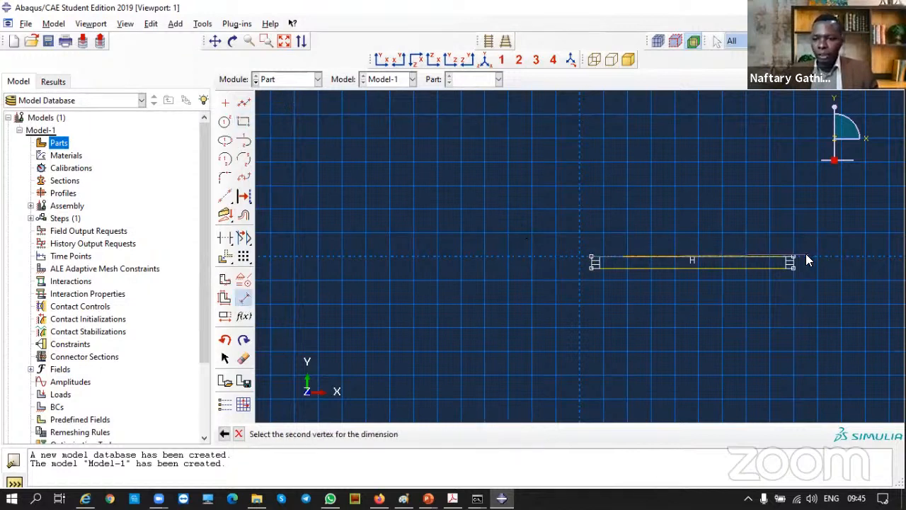
left_click(791, 260)
left_click(711, 228)
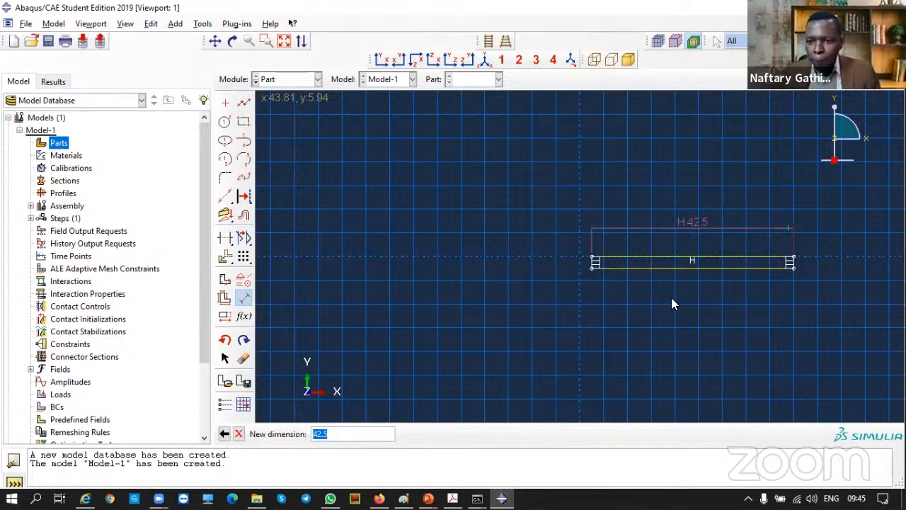
Delete all the edges of the sketched rectangle.
left_click(244, 359)
left_click(749, 267)
left_click(714, 256)
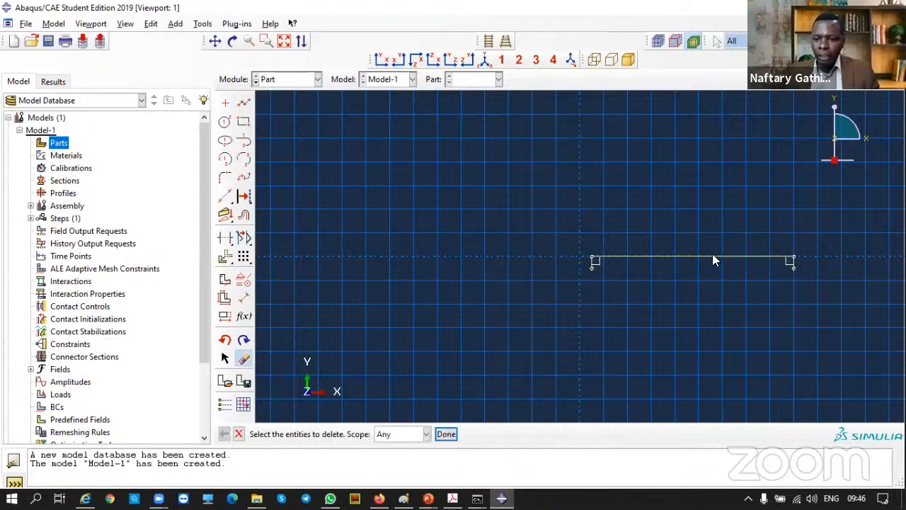
middle_click(711, 256)
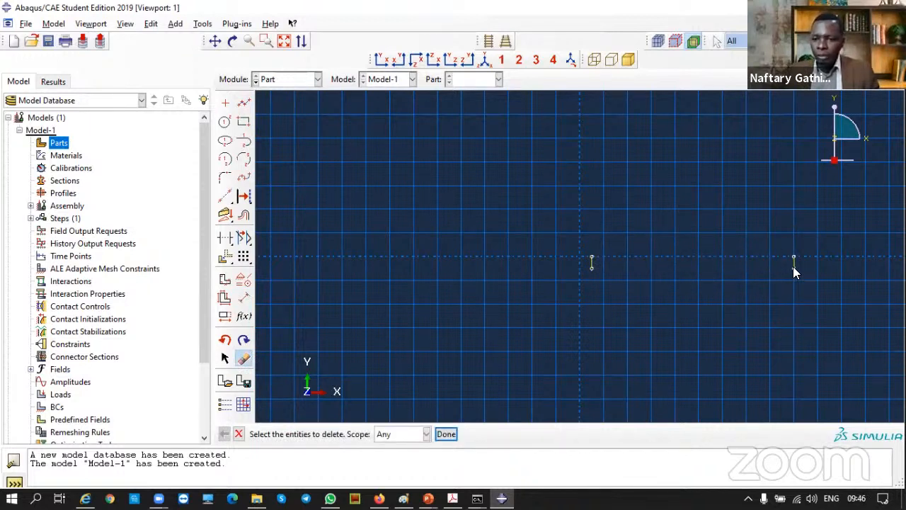
middle_click(592, 263)
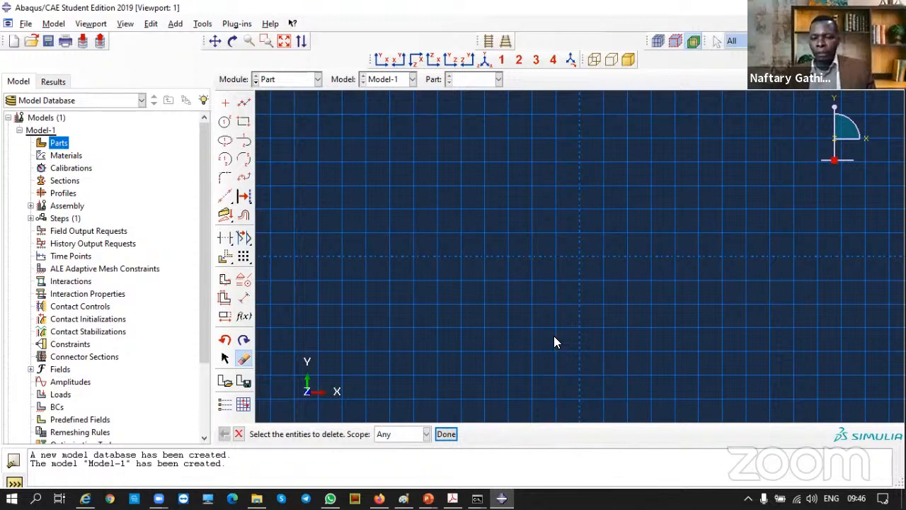
Sketch a thin horizontal rectangle about 45 long and 2.5 high across the Y axis, with its upper edge on the X axis.
left_click(242, 124)
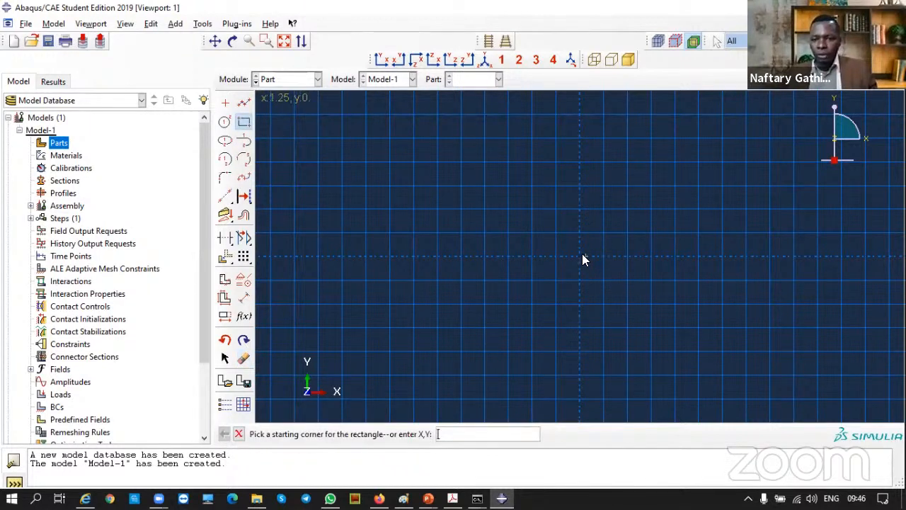
left_click(732, 268)
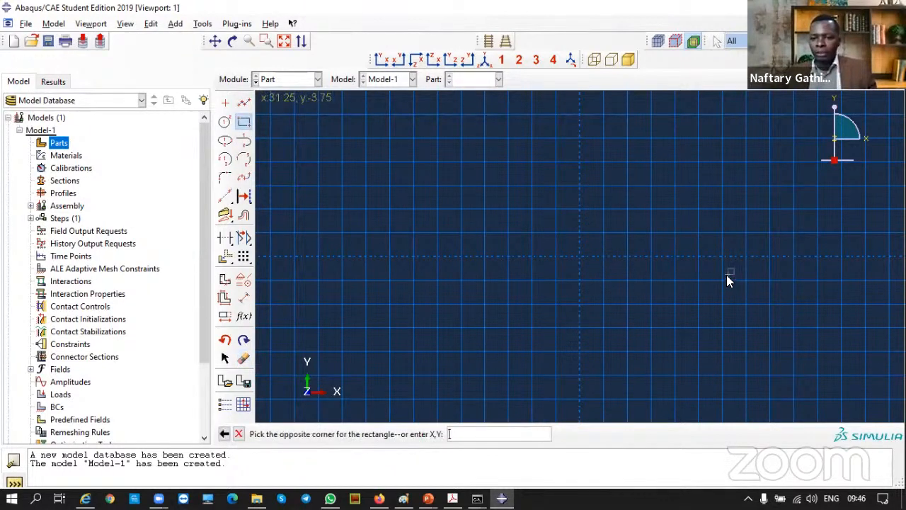
left_click(520, 258)
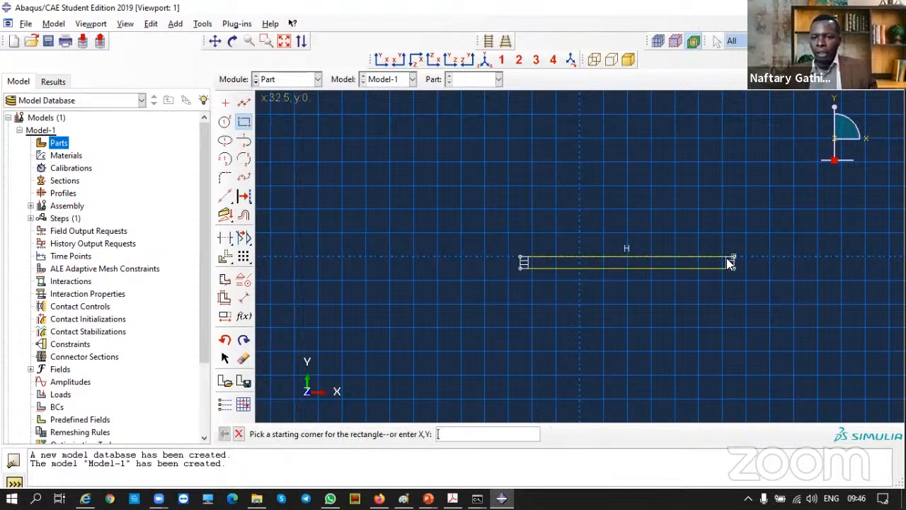
key("Escape")
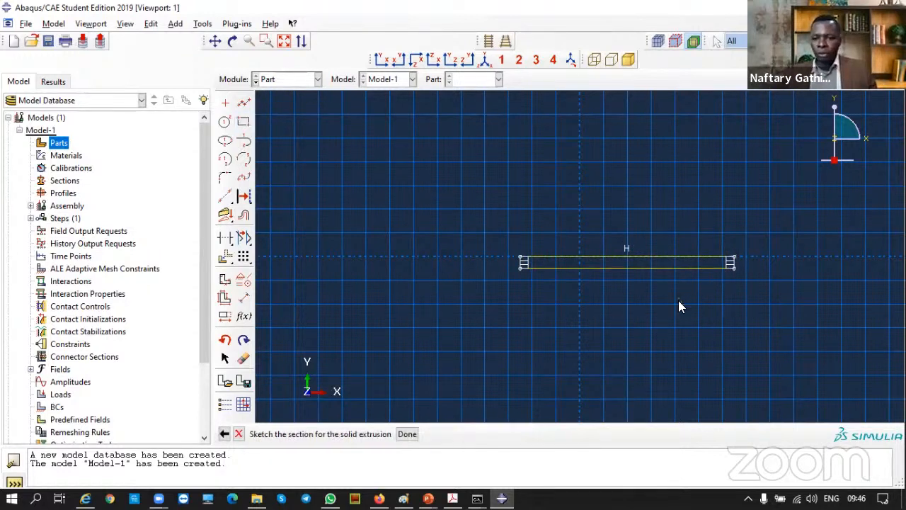
Finish the sketch and extrude the rectangle to a depth of 100.
left_click(409, 436)
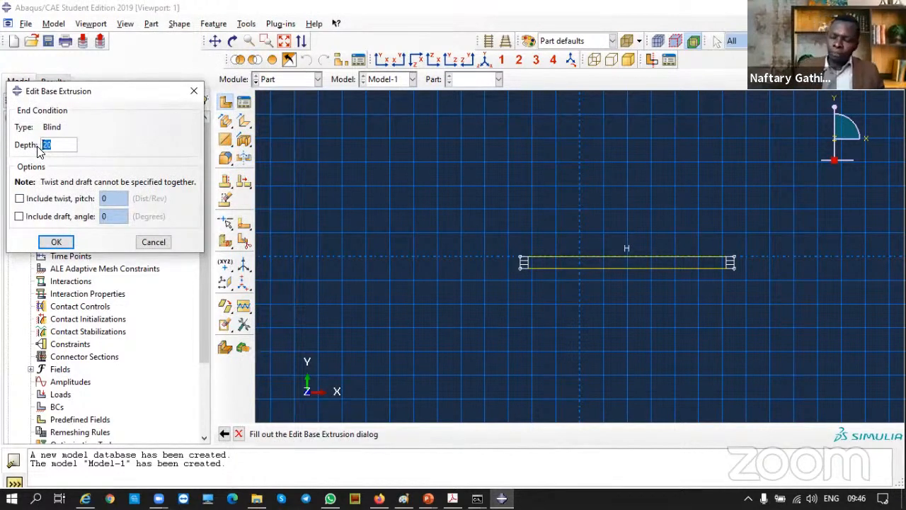
type("10")
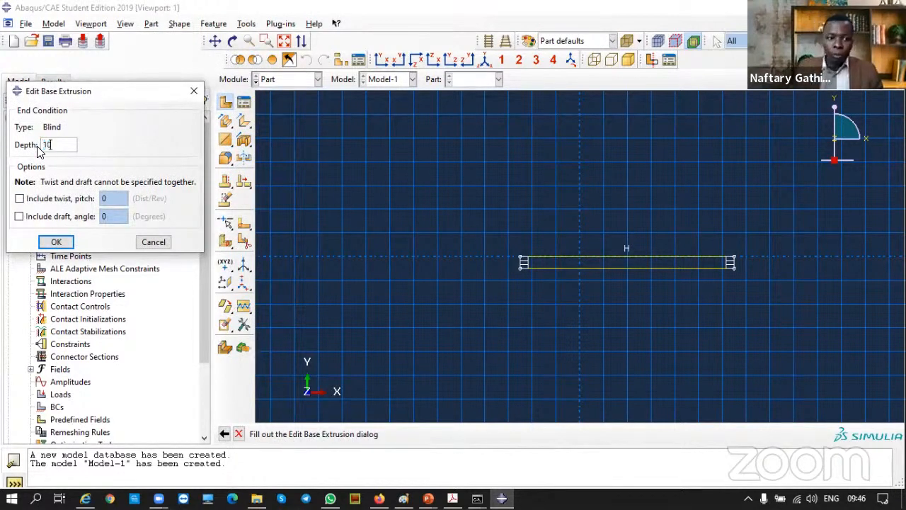
type("0")
left_click(56, 241)
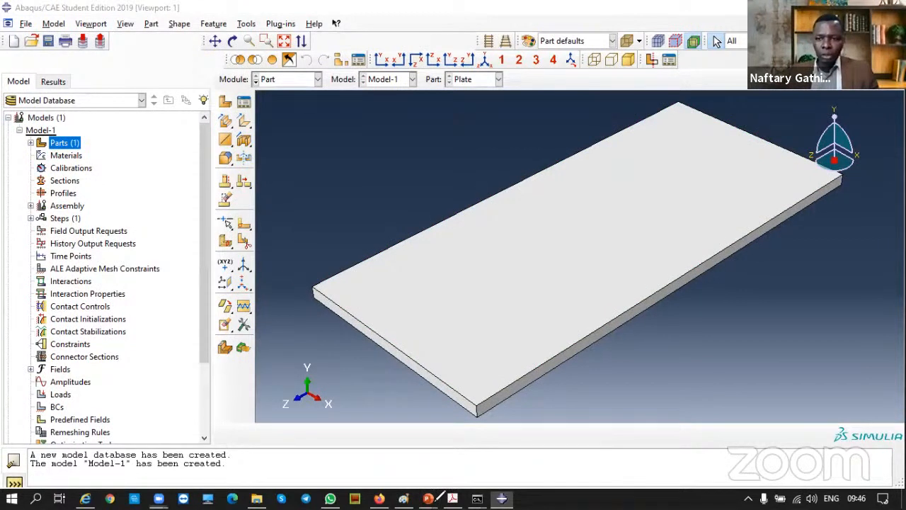
mouse_move(328, 304)
left_mouse_down()
mouse_move(367, 338)
mouse_move(389, 350)
mouse_move(337, 310)
mouse_move(432, 371)
mouse_move(444, 394)
left_mouse_up()
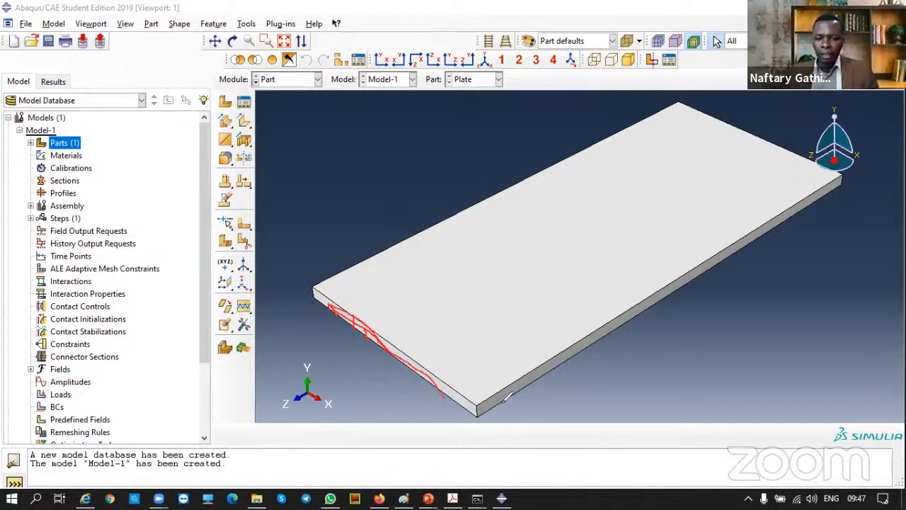
mouse_move(509, 408)
left_mouse_down()
mouse_move(830, 225)
mouse_move(850, 195)
left_mouse_up()
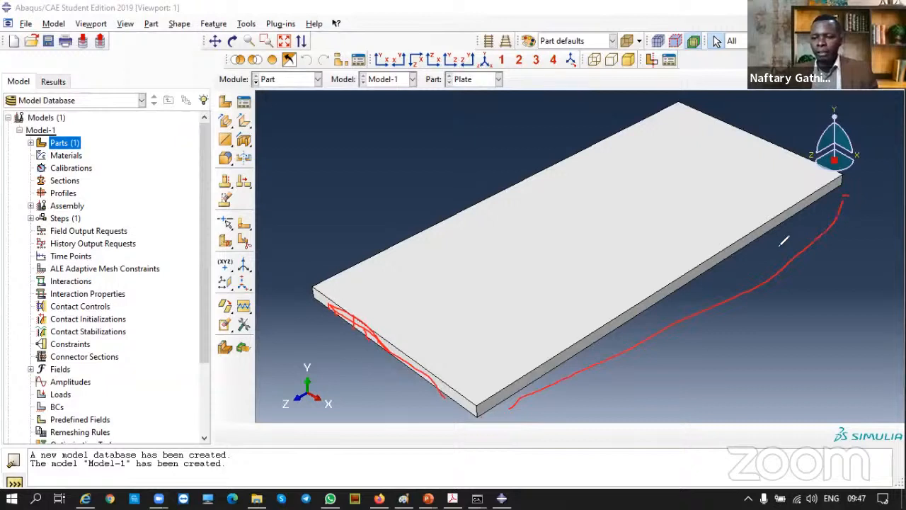
left_click(636, 148)
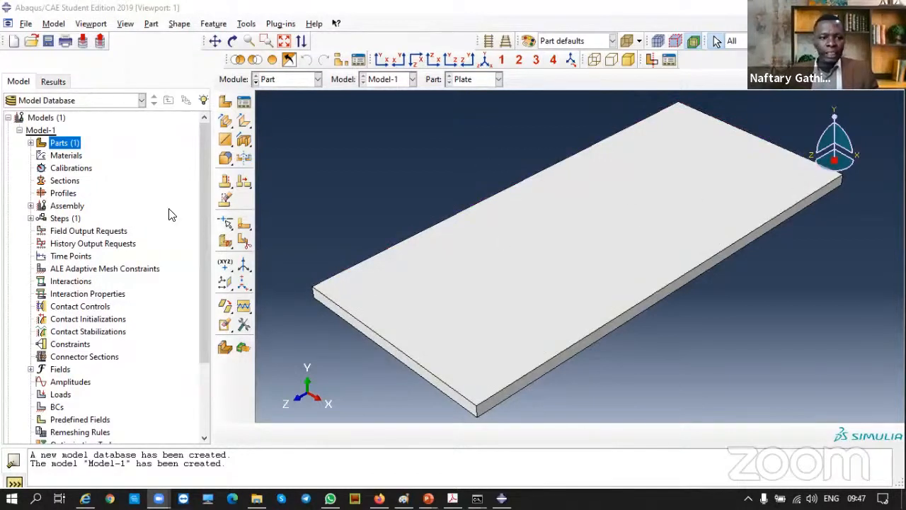
Create a new material named steel and check which general material behaviours are available for it.
double_click(65, 156)
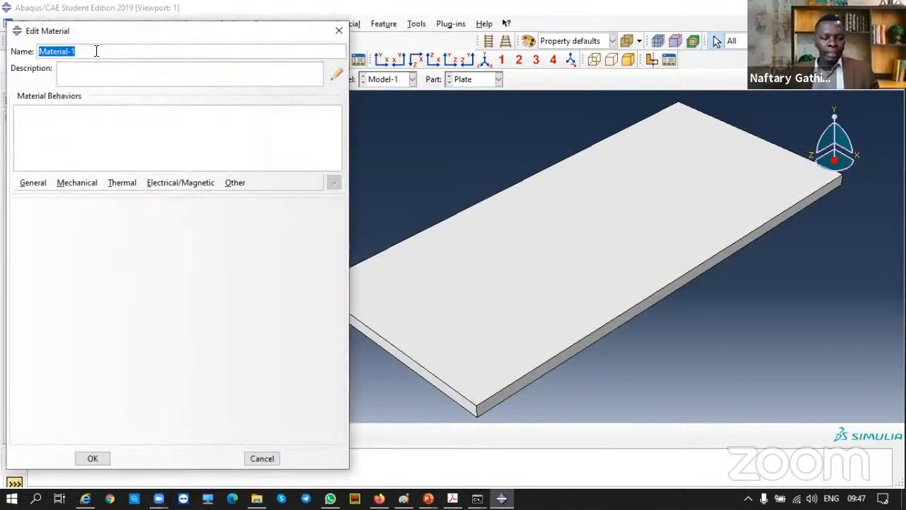
type("steel")
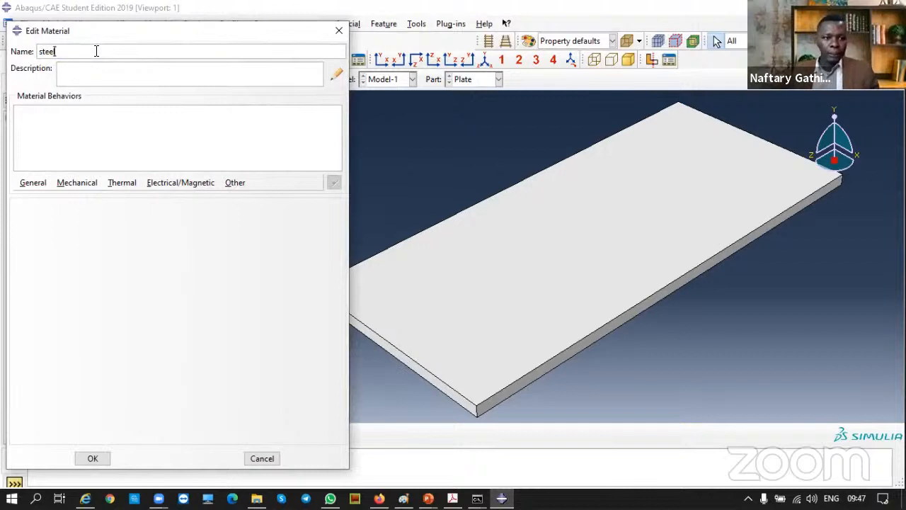
left_click(33, 184)
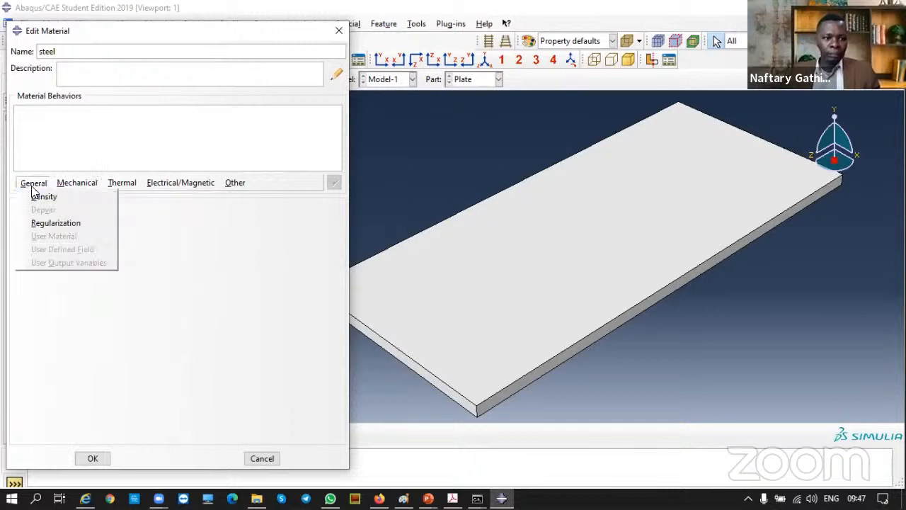
left_click(48, 164)
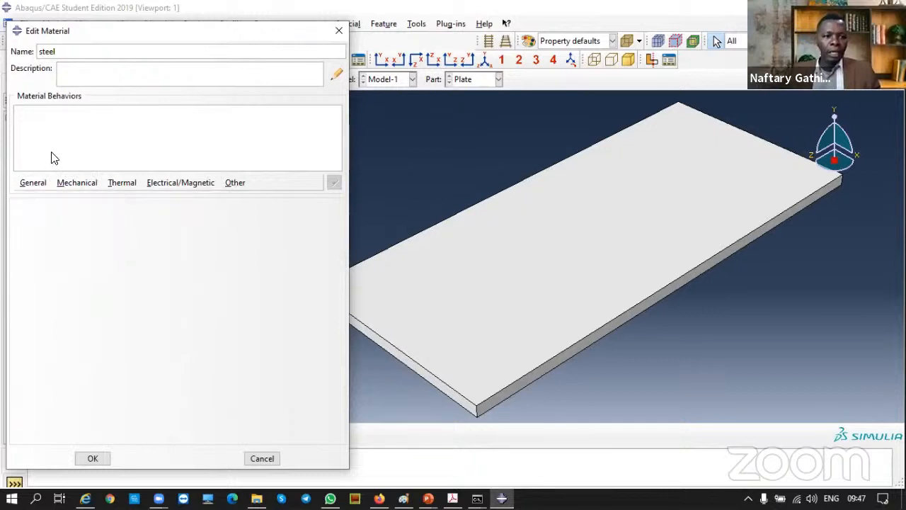
left_click(33, 186)
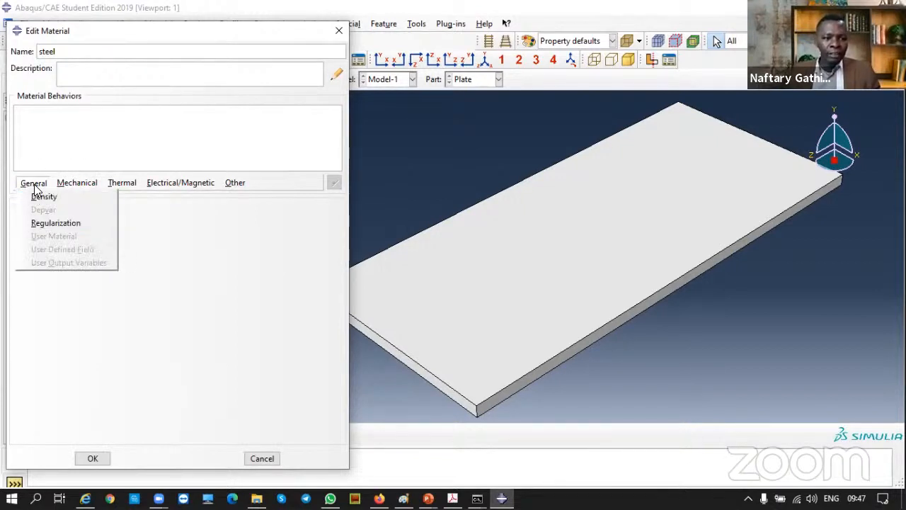
left_click(35, 186)
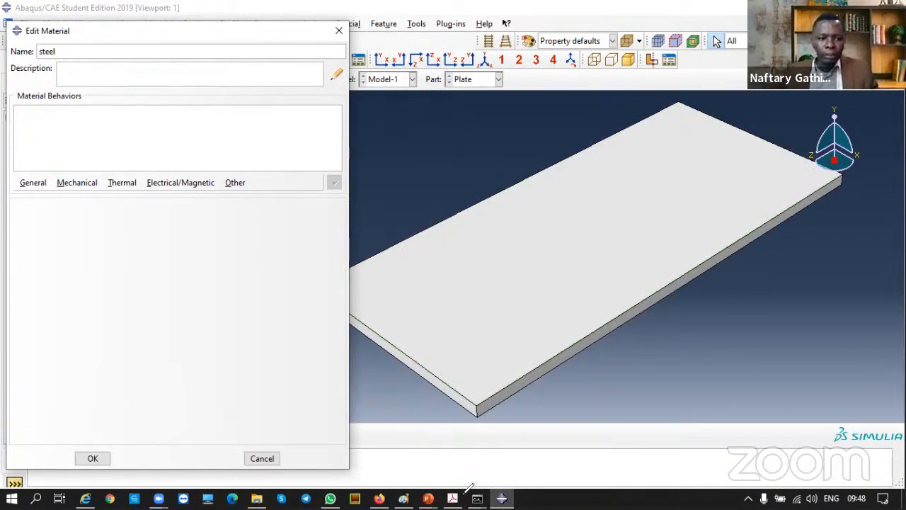
Draw a stress-strain diagram over the material editor, with arrowed axes labelled σ and ε and a curve with a yield plateau.
mouse_move(118, 239)
left_mouse_down()
mouse_move(287, 388)
mouse_move(309, 395)
left_mouse_up()
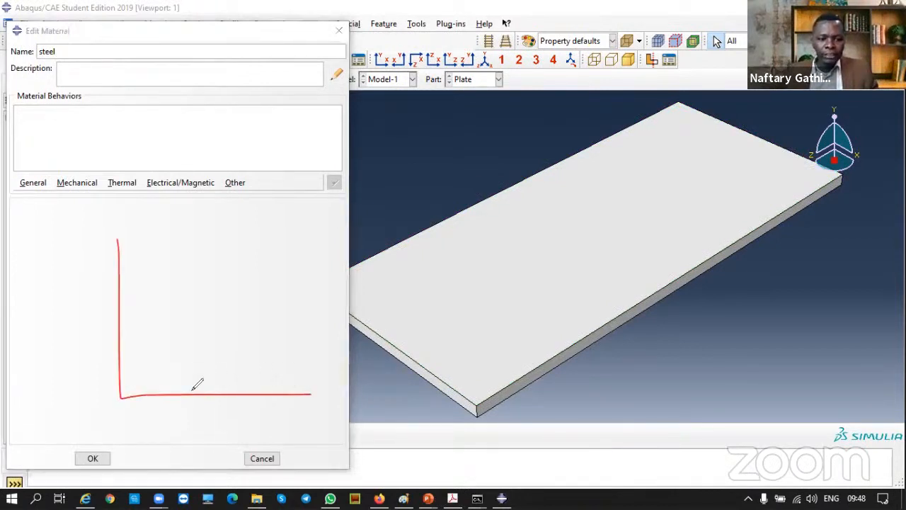
mouse_move(121, 395)
left_mouse_down()
mouse_move(169, 295)
mouse_move(195, 288)
mouse_move(234, 237)
mouse_move(281, 228)
mouse_move(330, 247)
left_mouse_up()
left_click_drag(118, 247, 134, 232)
left_click_drag(101, 289, 121, 259)
mouse_move(307, 389)
left_mouse_down()
mouse_move(307, 401)
mouse_move(283, 413)
mouse_move(293, 434)
left_mouse_up()
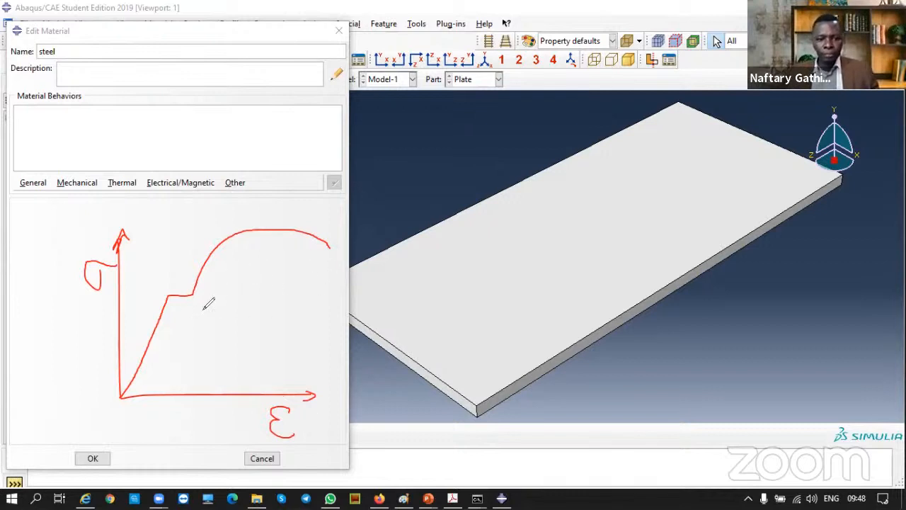
Mark the elastic slope on the stress-strain curve with a triangle and annotate it with E = 210 GPa and ν.
mouse_move(122, 398)
left_mouse_down()
mouse_move(129, 387)
mouse_move(129, 396)
left_mouse_up()
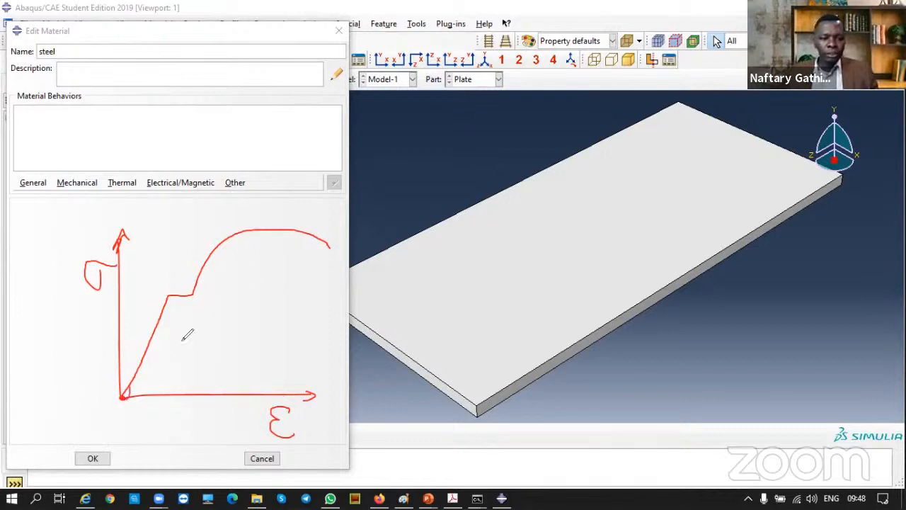
mouse_move(166, 302)
left_mouse_down()
mouse_move(167, 362)
mouse_move(141, 361)
left_mouse_up()
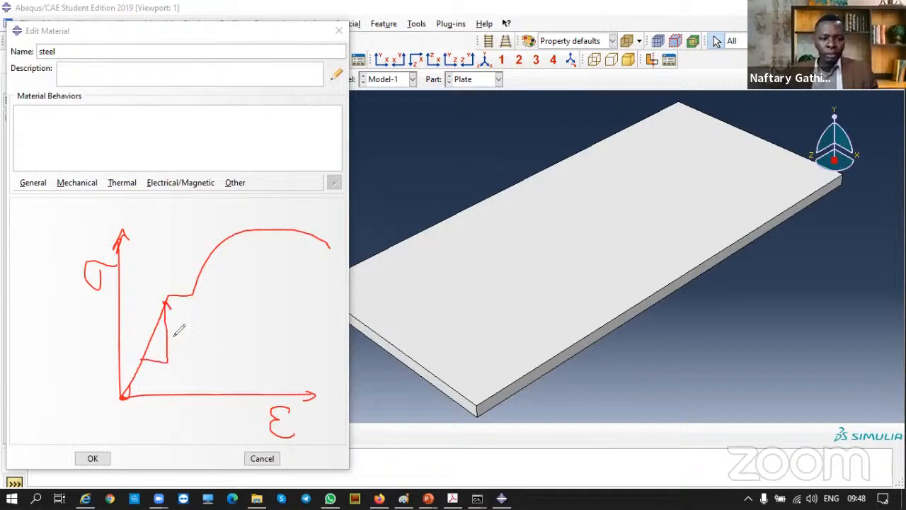
mouse_move(180, 332)
left_mouse_down()
mouse_move(190, 347)
mouse_move(193, 332)
mouse_move(192, 340)
mouse_move(209, 338)
left_mouse_up()
left_click(196, 339)
mouse_move(194, 347)
left_mouse_down()
mouse_move(245, 350)
mouse_move(264, 336)
mouse_move(322, 355)
left_mouse_up()
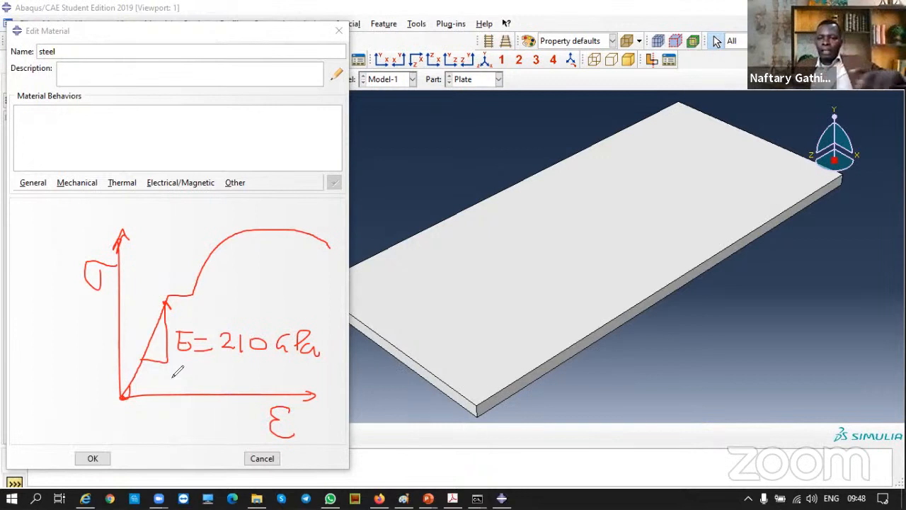
left_click_drag(179, 375, 198, 367)
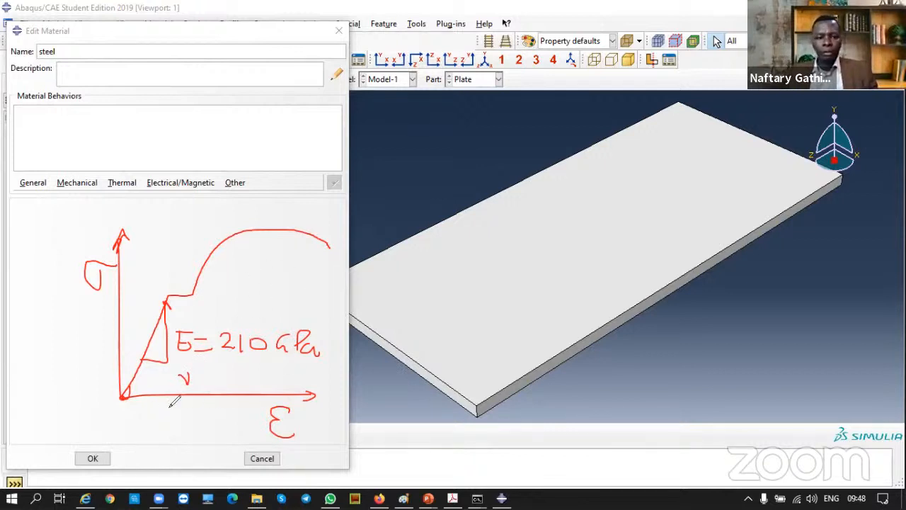
Trace the plastic part of the curve with dashes and mark its range with a vertical line at yield and a horizontal arrow.
mouse_move(179, 290)
left_mouse_down()
mouse_move(190, 296)
mouse_move(192, 287)
left_mouse_up()
mouse_move(194, 285)
left_mouse_down()
mouse_move(207, 258)
mouse_move(246, 235)
left_mouse_up()
left_click_drag(257, 234, 259, 234)
left_click_drag(269, 233, 308, 237)
mouse_move(167, 287)
left_mouse_down()
mouse_move(164, 431)
mouse_move(168, 203)
mouse_move(337, 210)
mouse_move(330, 214)
left_mouse_up()
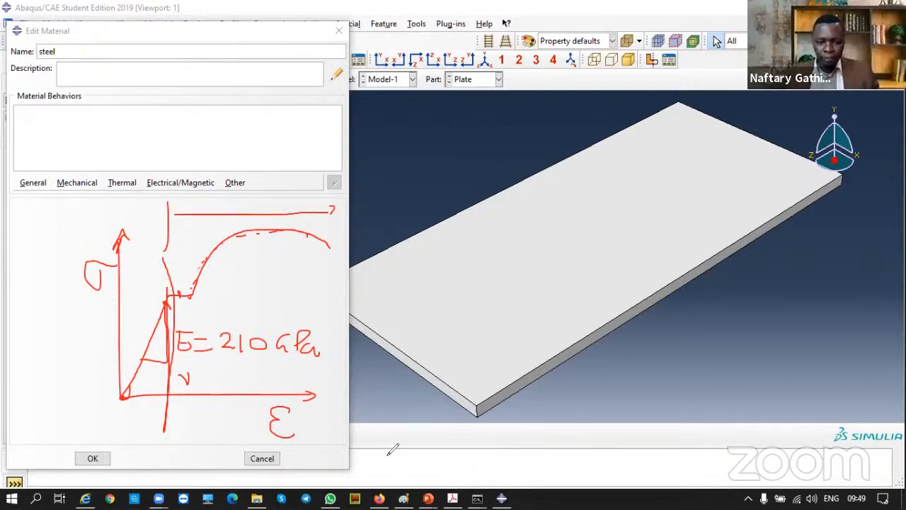
Draw a two-column σ and ε table over the plate with rows 0, 0 and 350, 0.2%, plus a third row for the plateau's end.
left_click_drag(537, 222, 705, 232)
left_click_drag(624, 191, 623, 391)
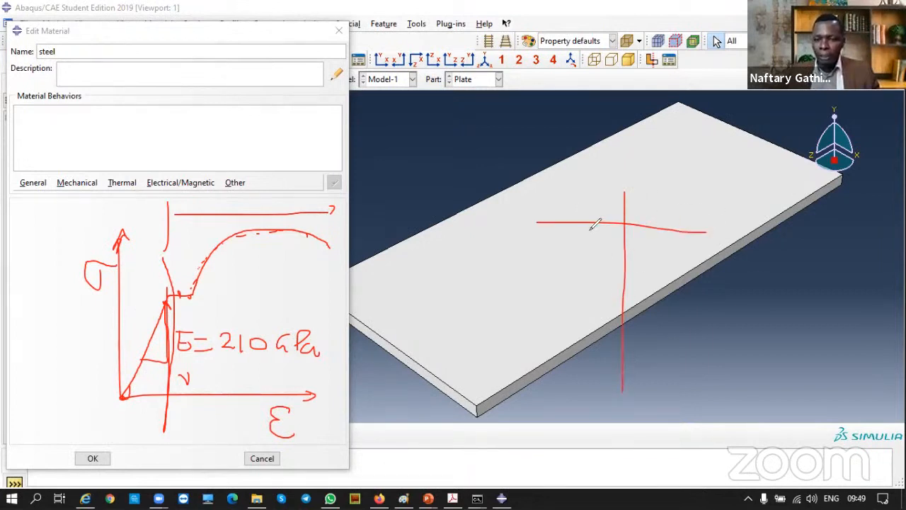
mouse_move(603, 197)
left_mouse_down()
mouse_move(648, 214)
mouse_move(609, 231)
mouse_move(642, 228)
left_mouse_up()
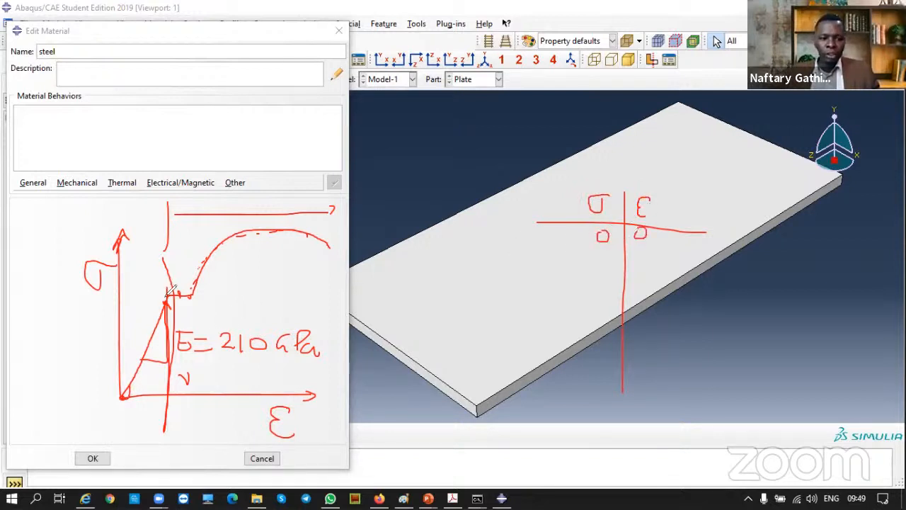
mouse_move(567, 267)
left_mouse_down()
mouse_move(575, 276)
mouse_move(565, 292)
left_mouse_up()
mouse_move(592, 264)
left_mouse_down()
mouse_move(602, 284)
mouse_move(613, 273)
mouse_move(665, 269)
mouse_move(669, 255)
mouse_move(677, 296)
mouse_move(666, 275)
left_mouse_up()
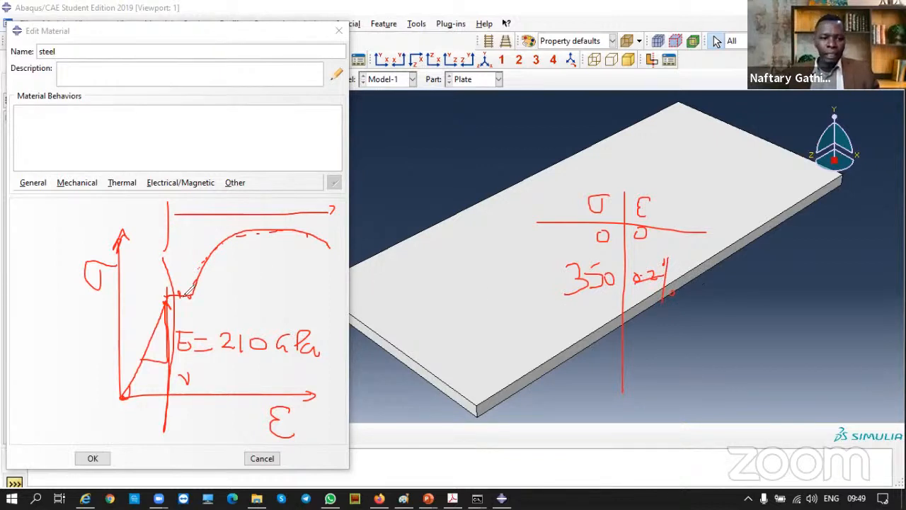
left_click_drag(169, 294, 193, 293)
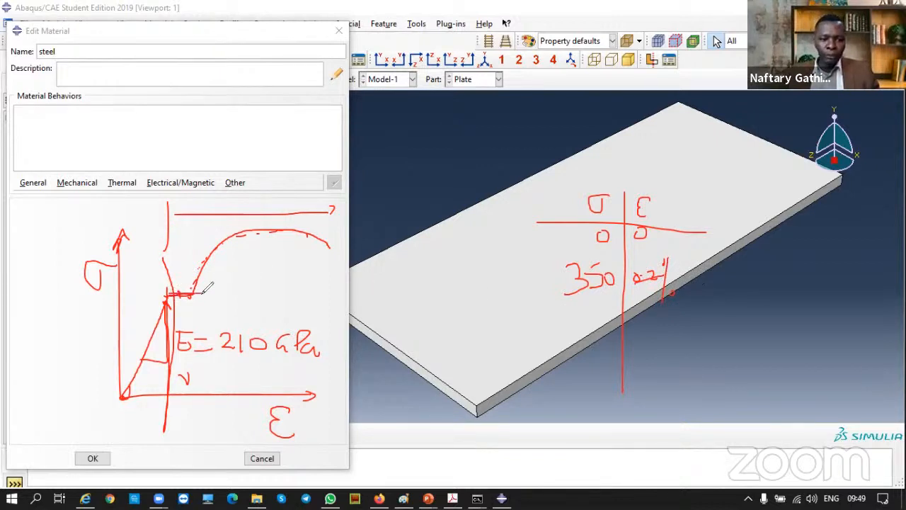
mouse_move(565, 320)
left_mouse_down()
mouse_move(575, 326)
mouse_move(571, 344)
mouse_move(584, 320)
mouse_move(595, 333)
mouse_move(606, 327)
left_mouse_up()
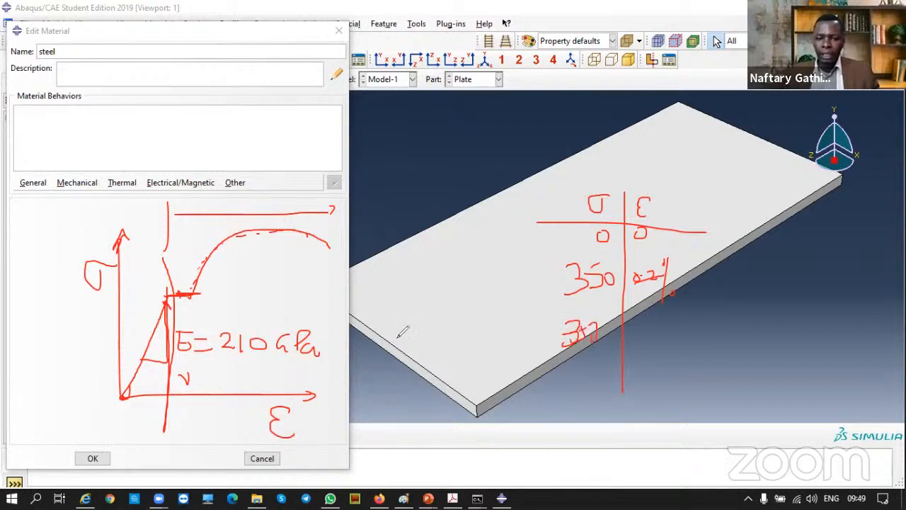
left_click_drag(192, 289, 194, 317)
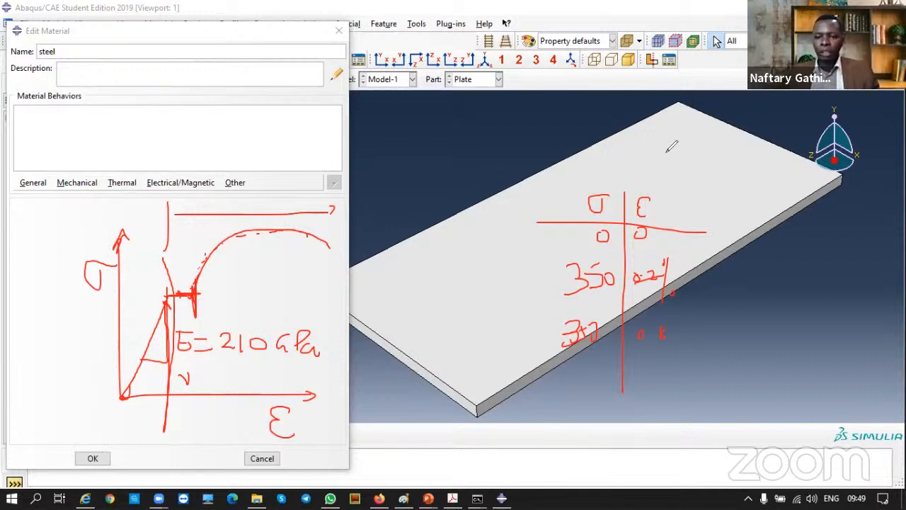
Replace the annotations with a simplified stress-strain sketch showing a linear rise, a nearly flat plateau and two hardening branches, and clear it.
left_click(667, 152)
mouse_move(52, 241)
left_mouse_down()
mouse_move(33, 378)
mouse_move(96, 410)
mouse_move(289, 427)
left_mouse_up()
mouse_move(32, 407)
left_mouse_down()
mouse_move(92, 273)
mouse_move(269, 290)
left_mouse_up()
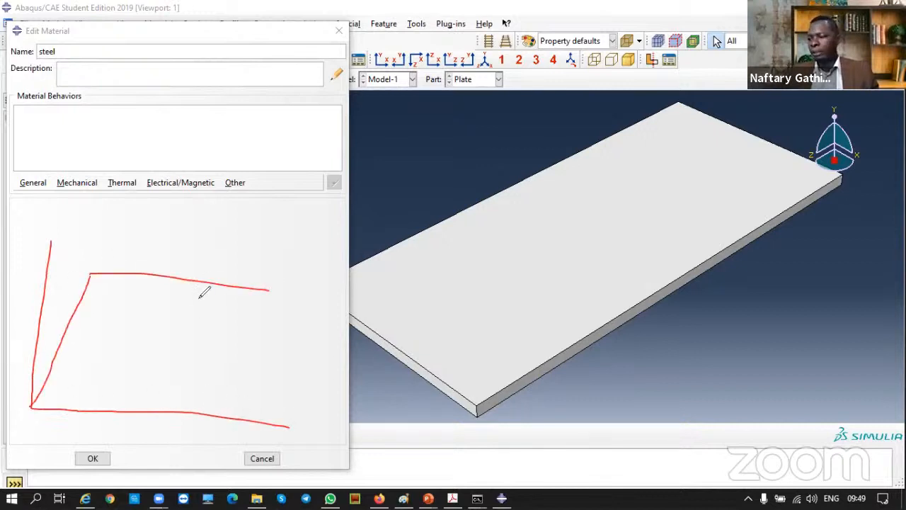
left_click_drag(40, 248, 59, 246)
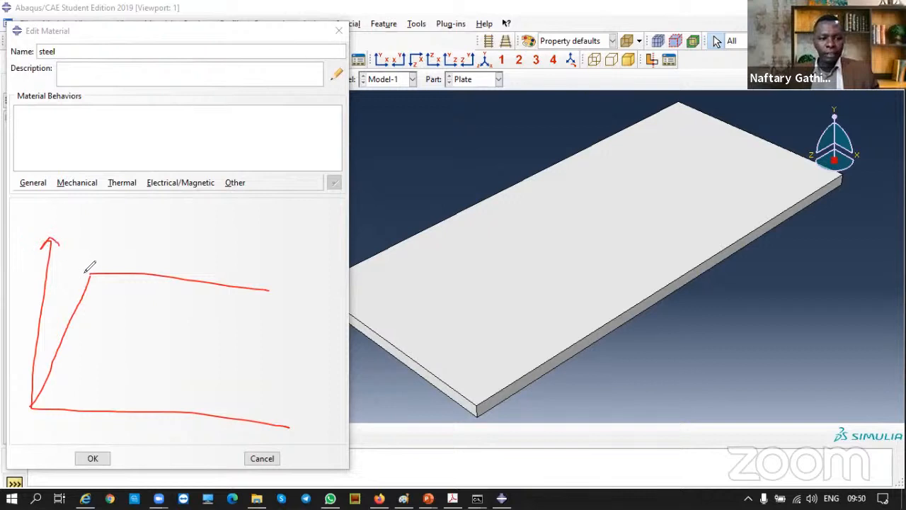
left_click_drag(85, 274, 275, 288)
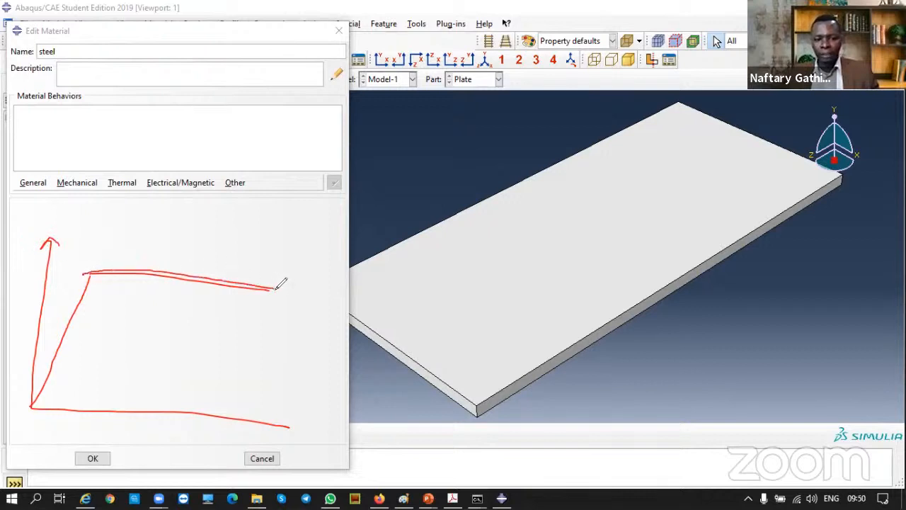
mouse_move(188, 278)
left_mouse_down()
mouse_move(229, 236)
mouse_move(308, 224)
left_mouse_up()
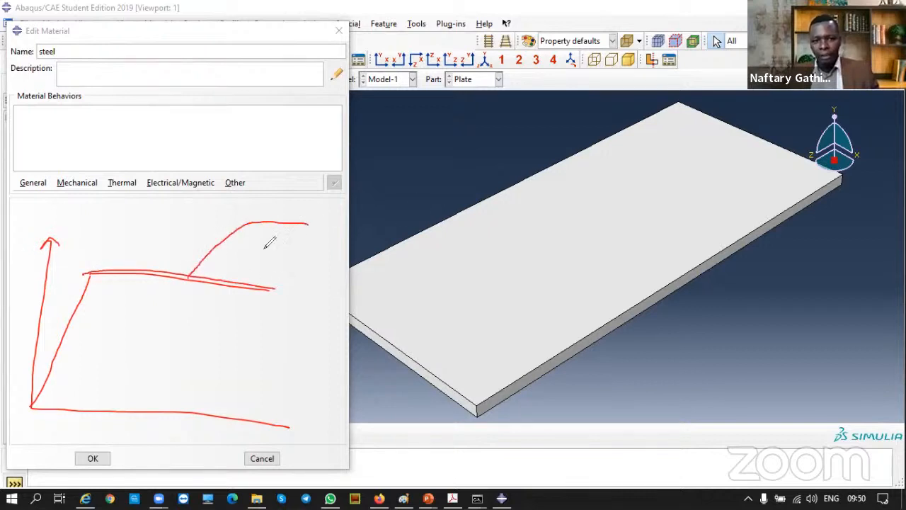
left_click_drag(190, 280, 201, 239)
mouse_move(191, 277)
left_mouse_down()
mouse_move(225, 223)
mouse_move(286, 204)
left_mouse_up()
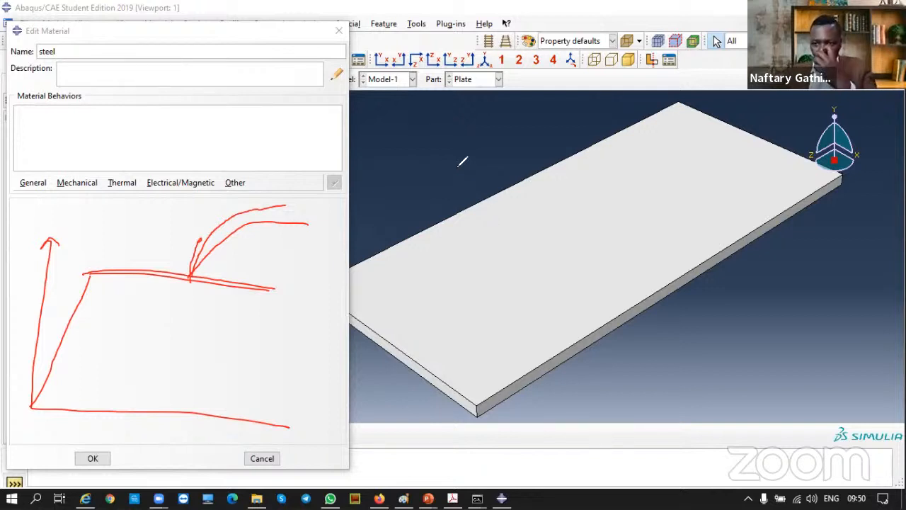
left_click(473, 383)
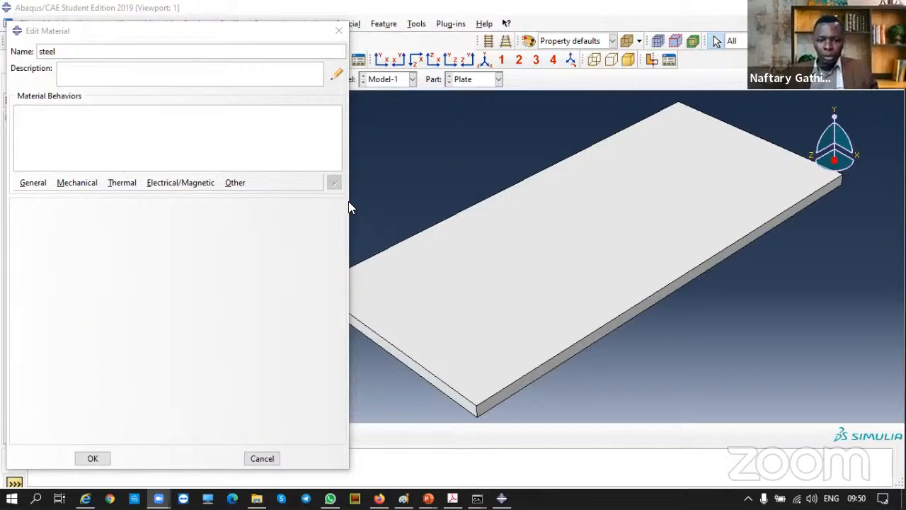
Switch to the assignment PDF in Adobe Acrobat and highlight the instruction to assume reasonable material properties, geometry and boundary conditions.
scroll(402, 213, "down", 1)
left_click(453, 498)
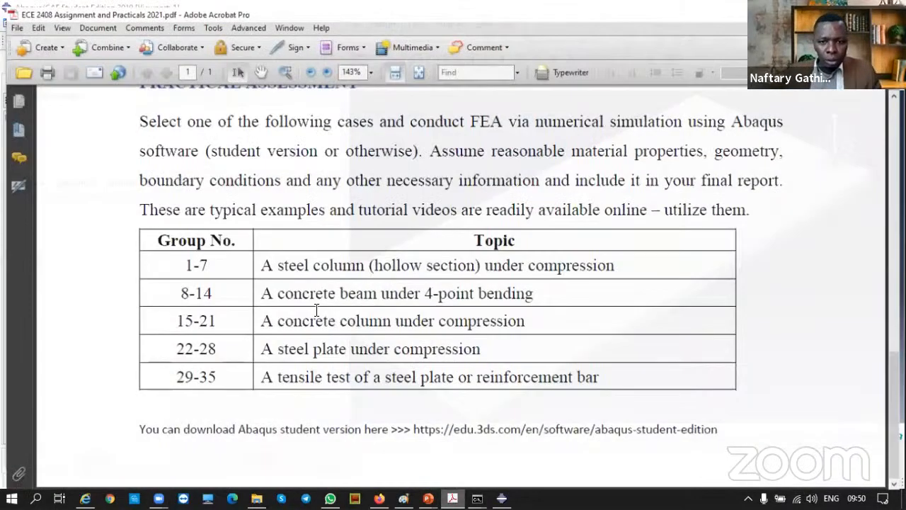
scroll(318, 311, "up", 4)
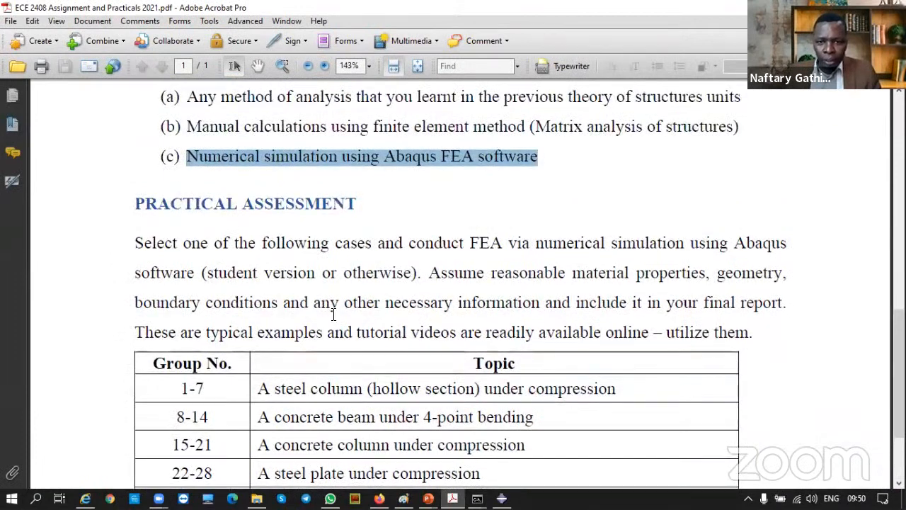
left_click(494, 276)
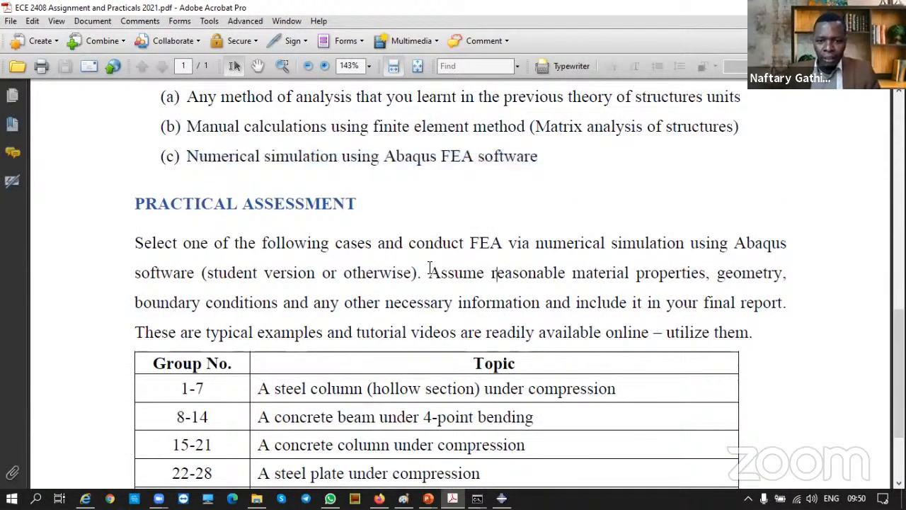
left_click_drag(452, 273, 729, 305)
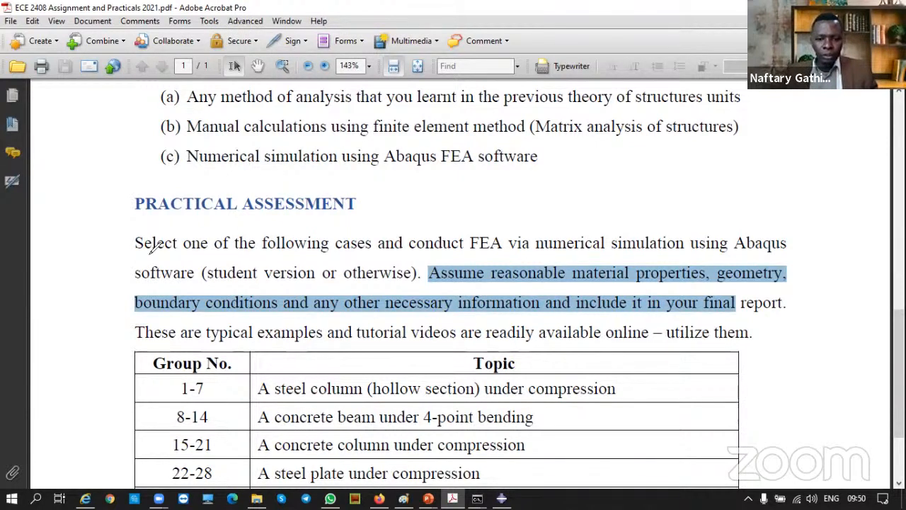
Draw a tall hollow rectangular column beside the Practical Assessment text, with an inner outline on its top face.
mouse_move(65, 151)
left_mouse_down()
mouse_move(122, 157)
mouse_move(67, 153)
mouse_move(85, 187)
mouse_move(139, 177)
mouse_move(134, 185)
left_mouse_up()
left_click_drag(58, 156, 68, 319)
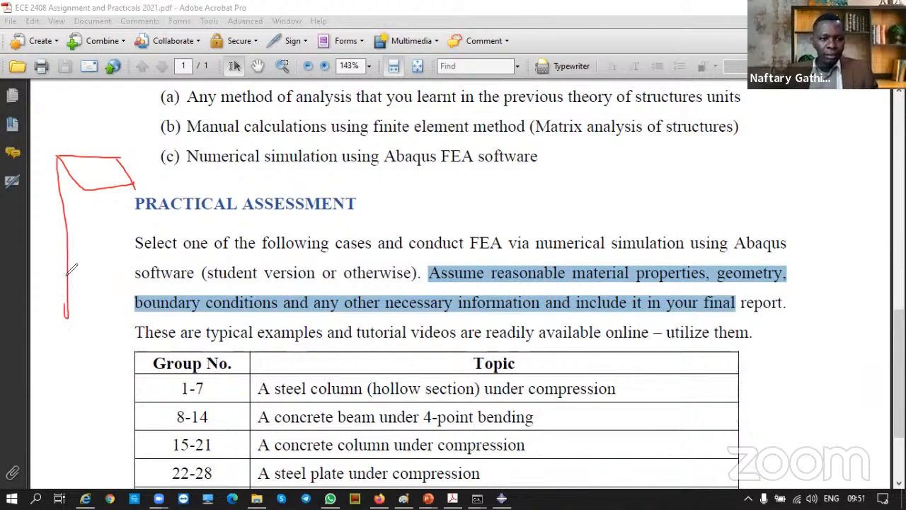
mouse_move(85, 190)
left_mouse_down()
mouse_move(94, 330)
mouse_move(85, 329)
mouse_move(102, 338)
left_mouse_up()
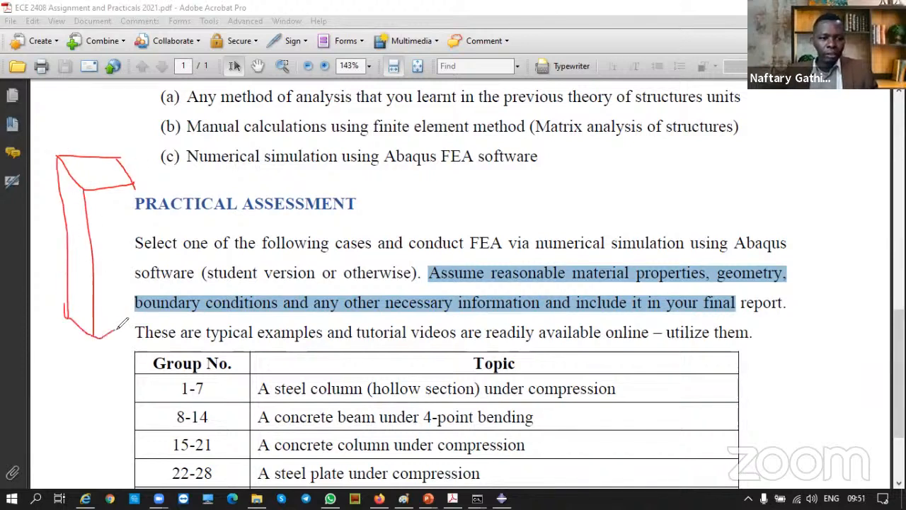
left_click_drag(134, 185, 132, 324)
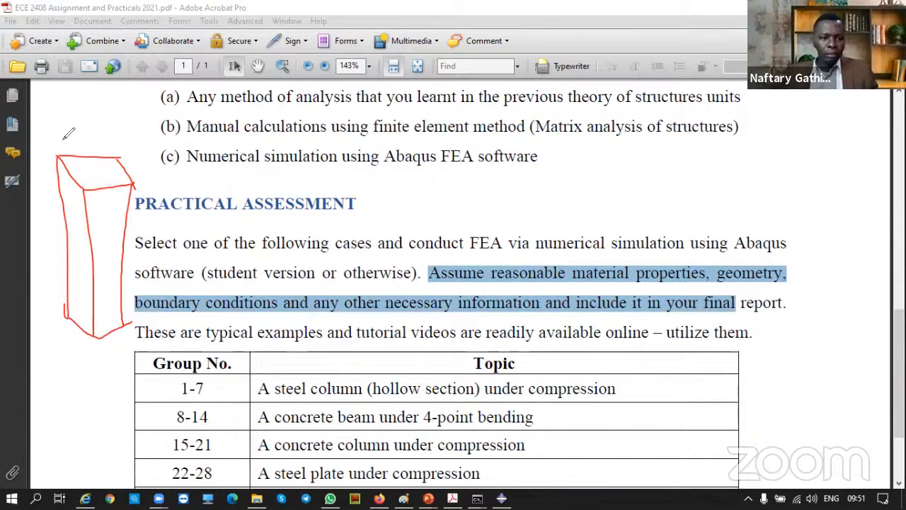
mouse_move(64, 156)
left_mouse_down()
mouse_move(95, 183)
mouse_move(125, 177)
mouse_move(107, 162)
mouse_move(71, 161)
left_mouse_up()
Annotate the rectangular column sketch with a height of 1.5 m and a width of 20 on both base sides.
mouse_move(150, 173)
left_mouse_down()
mouse_move(177, 172)
mouse_move(162, 334)
left_mouse_up()
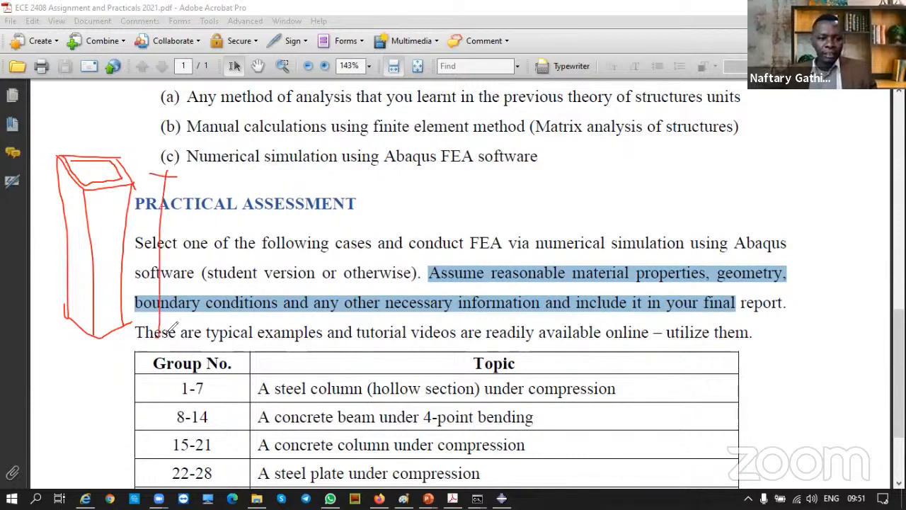
mouse_move(177, 253)
left_mouse_down()
mouse_move(177, 269)
mouse_move(213, 252)
left_mouse_up()
left_click(185, 260)
mouse_move(214, 252)
left_mouse_down()
mouse_move(215, 262)
mouse_move(235, 254)
left_mouse_up()
mouse_move(56, 338)
left_mouse_down()
mouse_move(95, 359)
mouse_move(58, 364)
mouse_move(97, 374)
mouse_move(133, 356)
left_mouse_up()
mouse_move(134, 355)
left_mouse_down()
mouse_move(125, 386)
mouse_move(138, 381)
left_mouse_up()
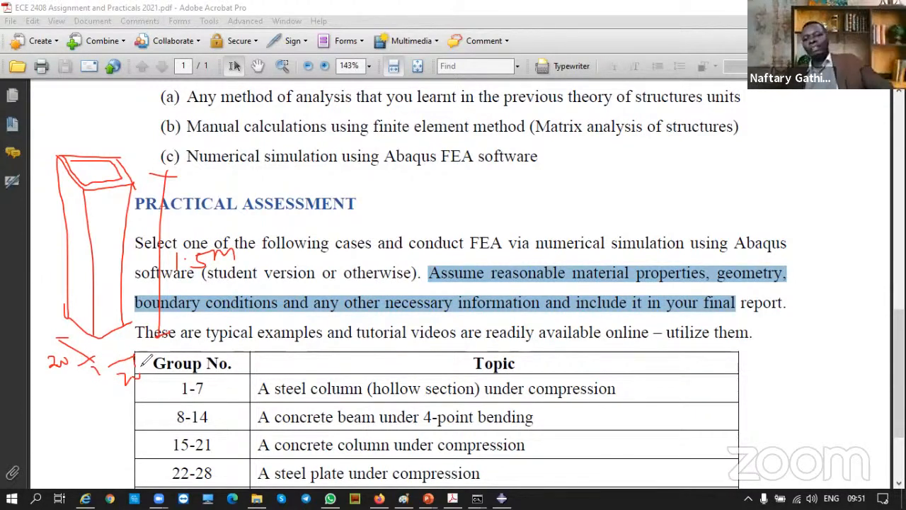
Draw a hollow circular column over the assessment text with a double-ringed top and two vertical sides.
mouse_move(487, 177)
left_mouse_down()
mouse_move(457, 212)
mouse_move(484, 178)
mouse_move(446, 193)
mouse_move(484, 187)
left_mouse_up()
left_click_drag(435, 202, 448, 296)
left_click_drag(500, 193, 494, 291)
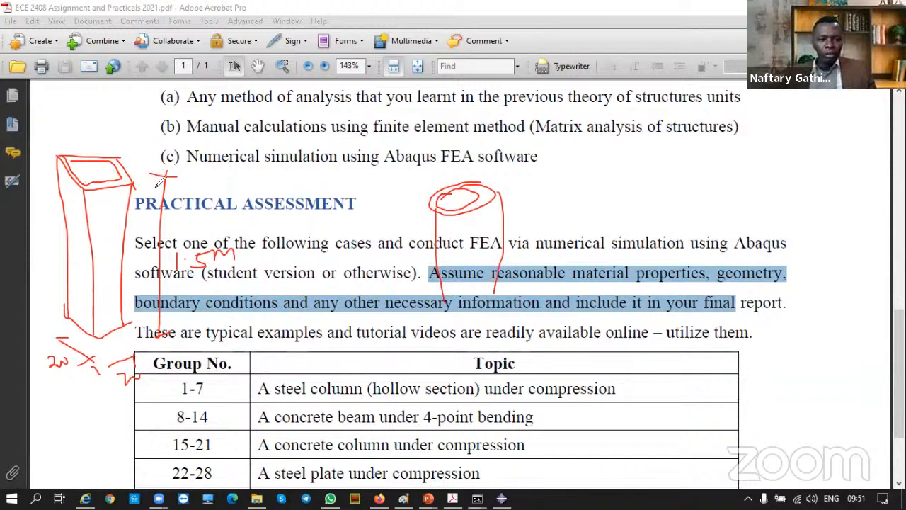
Circle the 1.5 m and both 20 dimensions, then circle "reasonable material properties" and write "m.p" above it.
mouse_move(186, 267)
left_mouse_down()
mouse_move(273, 244)
mouse_move(170, 263)
left_mouse_up()
mouse_move(77, 327)
left_mouse_down()
mouse_move(39, 370)
mouse_move(131, 332)
mouse_move(150, 356)
left_mouse_up()
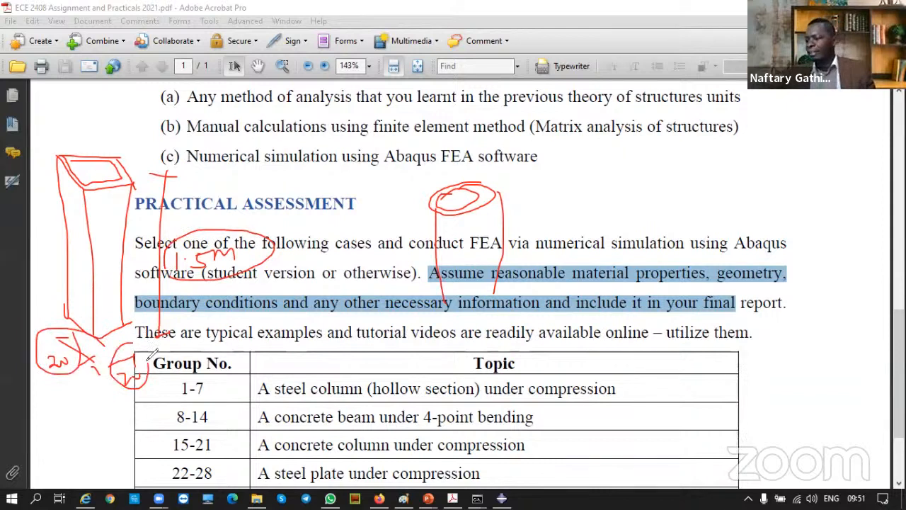
mouse_move(504, 286)
left_mouse_down()
mouse_move(711, 279)
mouse_move(500, 249)
mouse_move(530, 280)
left_mouse_up()
mouse_move(581, 223)
left_mouse_down()
mouse_move(587, 205)
mouse_move(649, 202)
mouse_move(642, 226)
left_mouse_up()
left_click(627, 207)
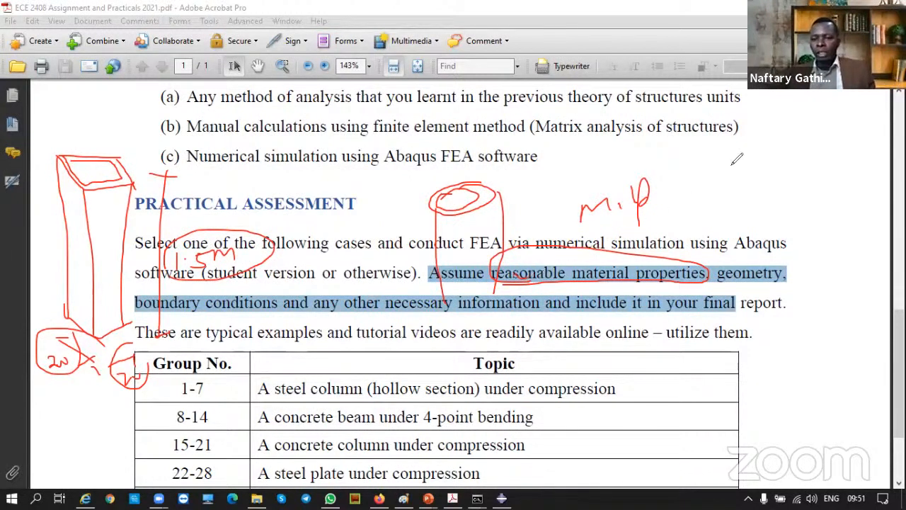
Handwrite E = 200-210 G and v = 0.3 beside the "m.p" note.
mouse_move(721, 164)
left_mouse_down()
mouse_move(746, 189)
mouse_move(742, 161)
mouse_move(738, 174)
mouse_move(800, 179)
left_mouse_up()
left_click_drag(804, 169, 875, 150)
left_click_drag(766, 211, 823, 220)
left_click(825, 218)
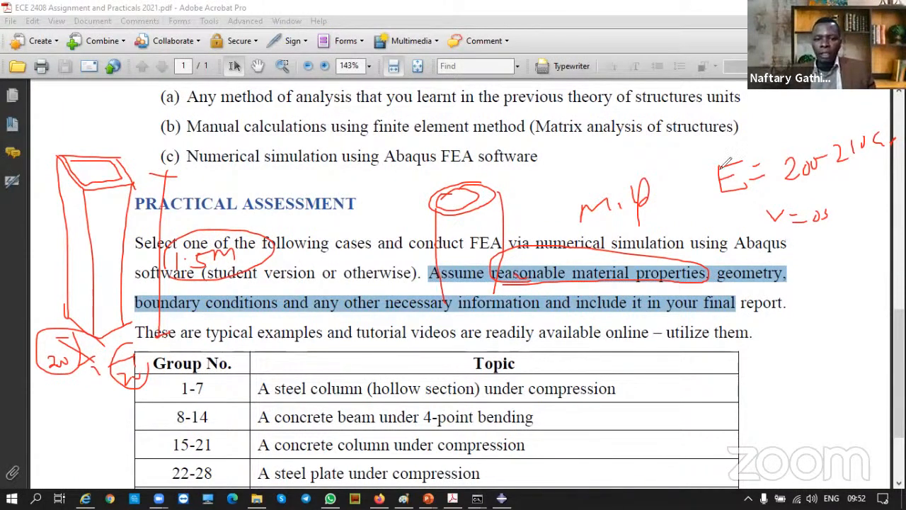
Clear all drawn annotations from the assignment page and switch to Abaqus/CAE with the steel material being edited.
left_click(251, 245)
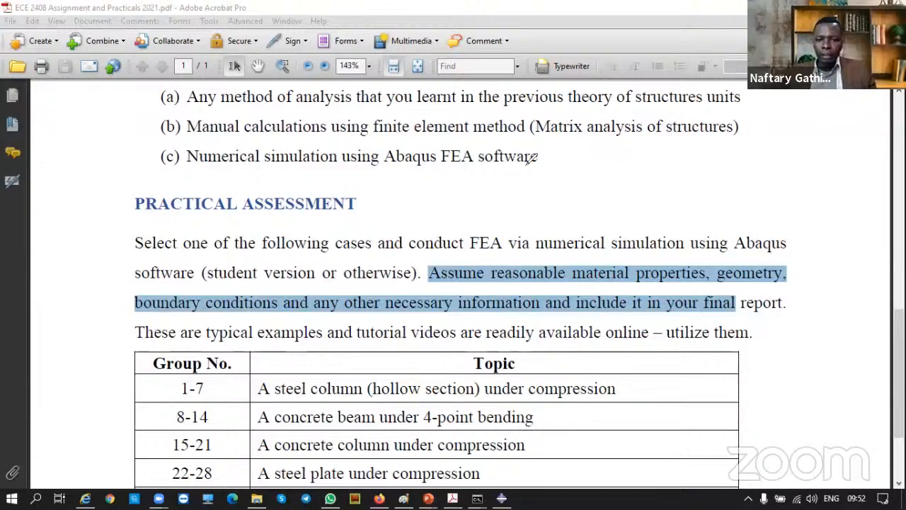
left_click(501, 498)
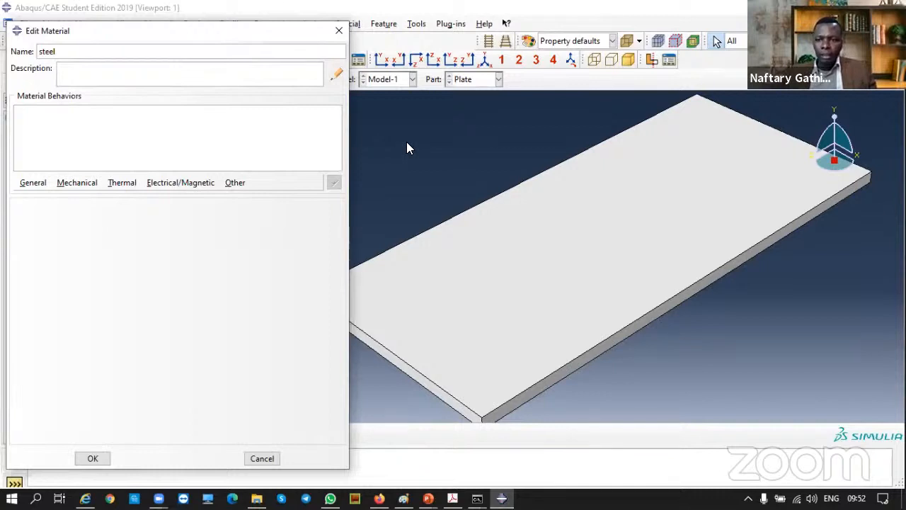
Draw a stress-strain graph with a sloped elastic line and flat plateau over the material editor, and mark its yield point.
left_click(362, 348)
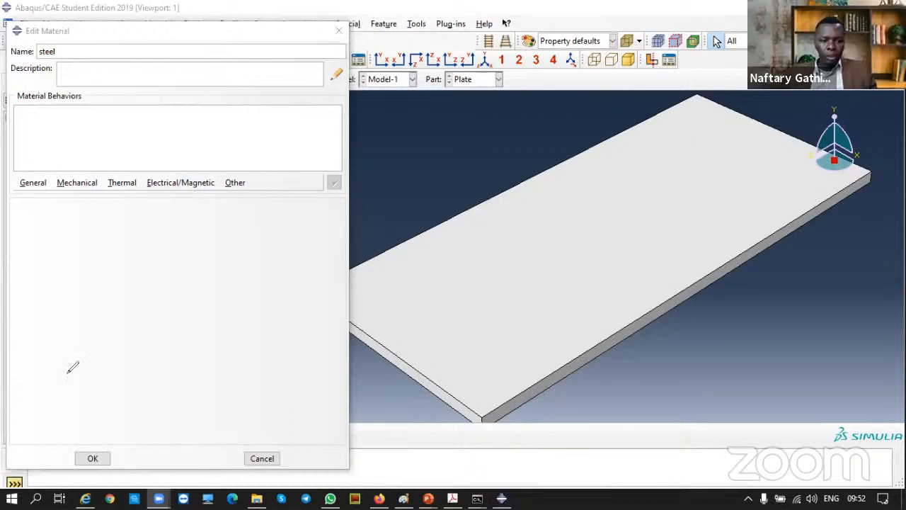
left_click_drag(72, 239, 285, 389)
left_click_drag(70, 378, 89, 320)
mouse_move(74, 373)
left_mouse_down()
mouse_move(108, 271)
mouse_move(225, 266)
left_mouse_up()
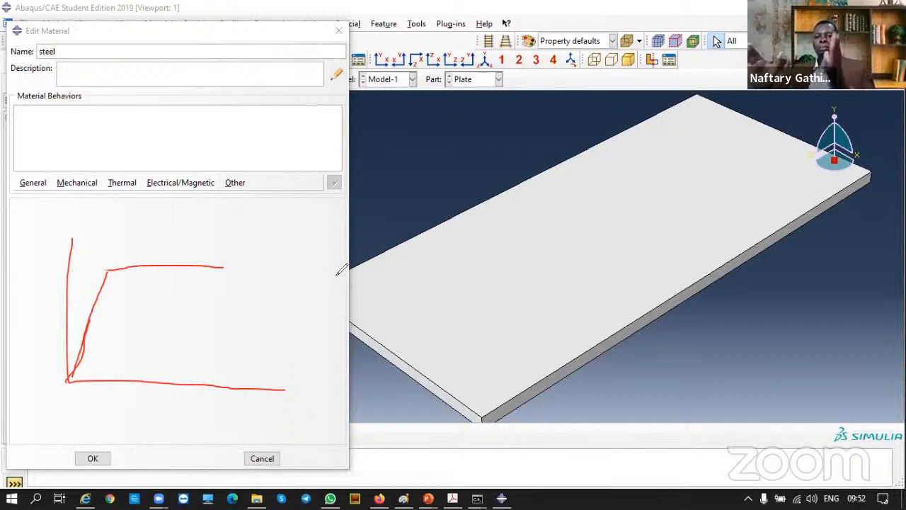
left_click_drag(577, 289, 599, 283)
mouse_move(111, 257)
left_mouse_down()
mouse_move(112, 294)
mouse_move(112, 258)
left_mouse_up()
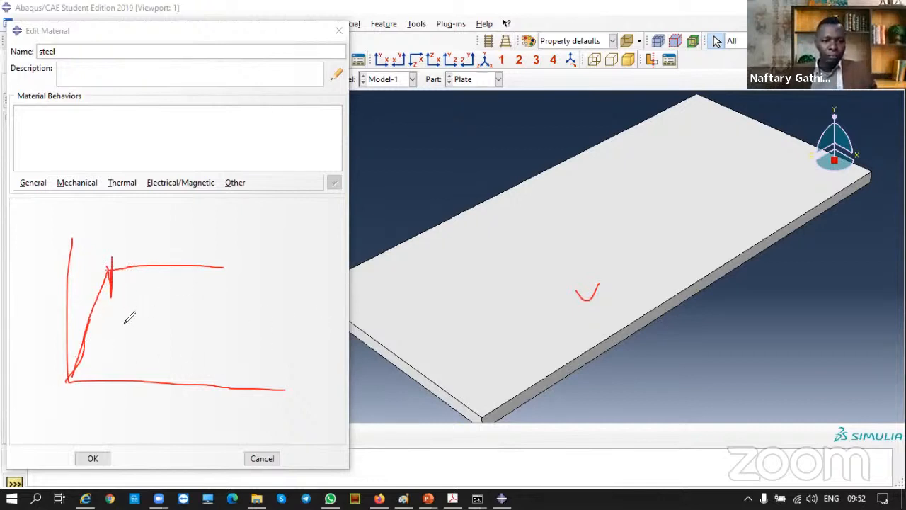
Annotate the graph with σ, E and v symbols, and extend the elastic line upward with dashes past the yield point.
mouse_move(153, 307)
left_mouse_down()
mouse_move(142, 323)
mouse_move(156, 298)
mouse_move(147, 305)
mouse_move(184, 291)
mouse_move(238, 317)
left_mouse_up()
left_click_drag(216, 297, 236, 304)
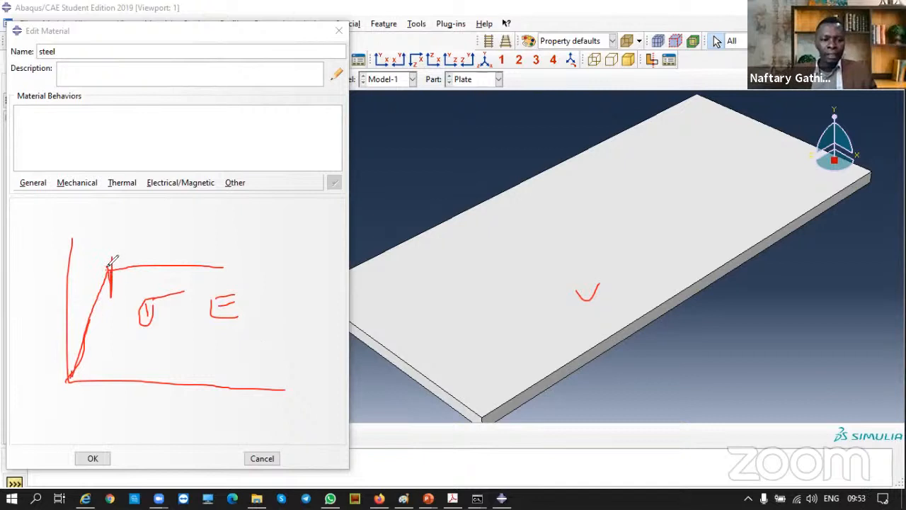
left_click_drag(119, 238, 145, 152)
left_click_drag(248, 303, 267, 288)
left_click_drag(243, 342, 268, 361)
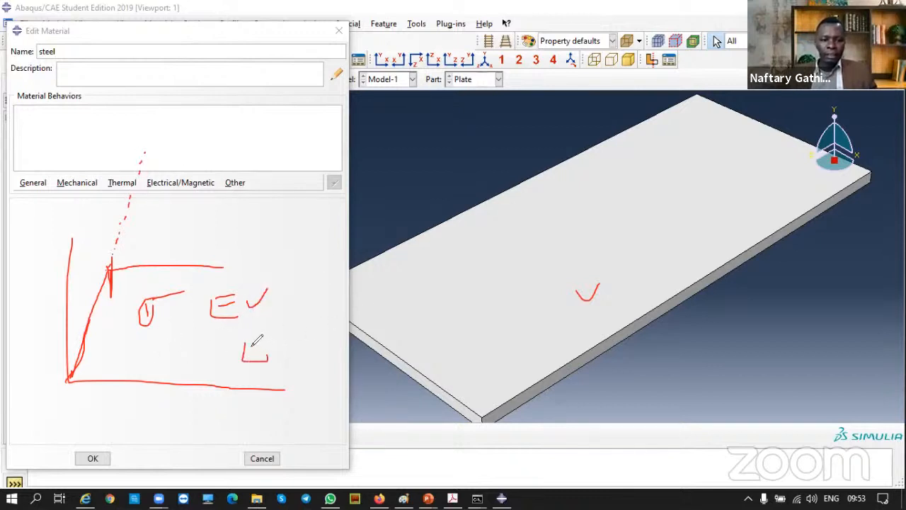
left_click_drag(187, 346, 202, 345)
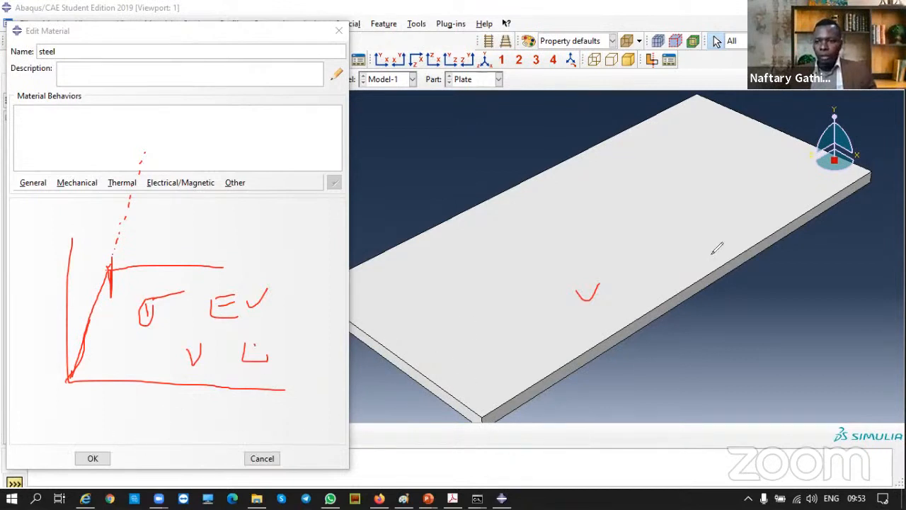
Clear the annotations and give the steel an isotropic elastic behavior with Young's modulus 210000 and Poisson's ratio 0.3.
left_click(129, 134)
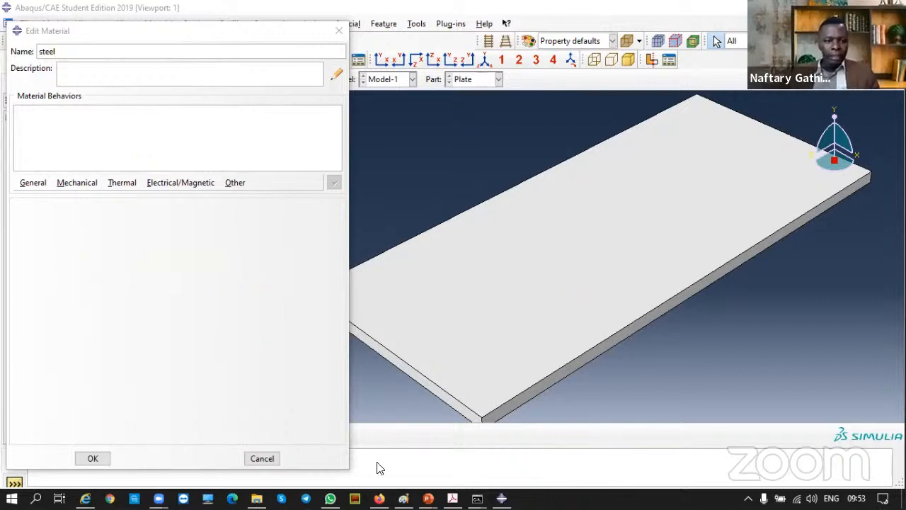
left_click(77, 183)
mouse_move(150, 199)
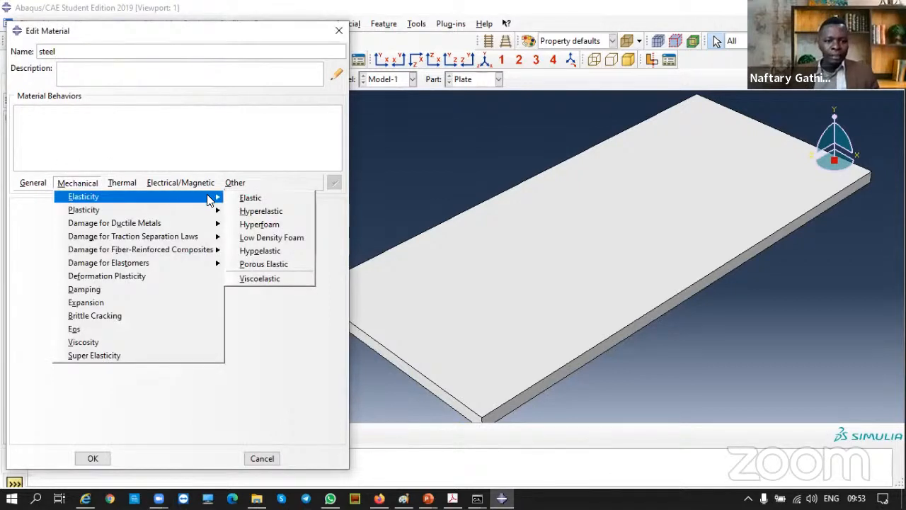
left_click(250, 198)
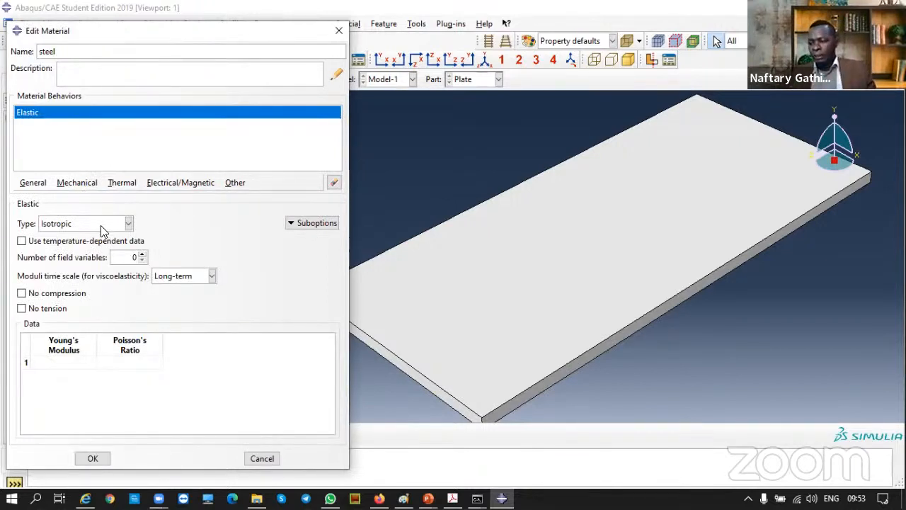
left_click(58, 362)
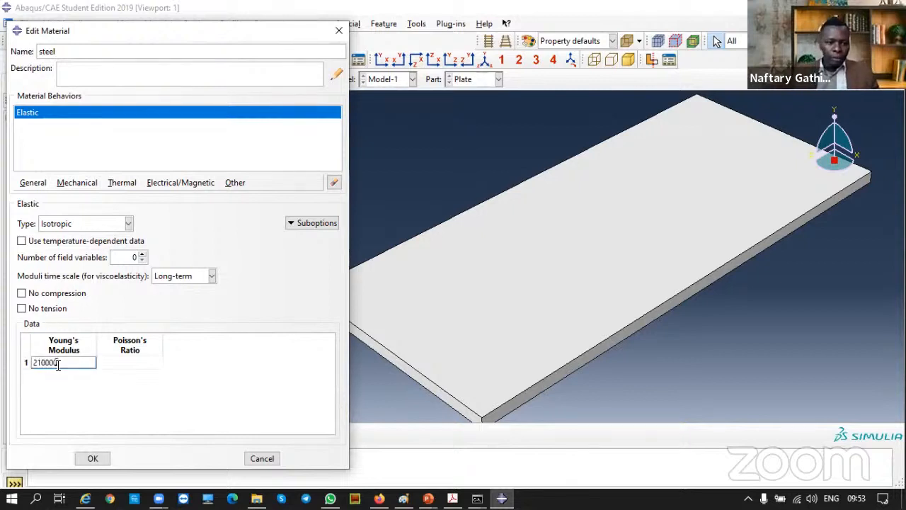
left_click(129, 363)
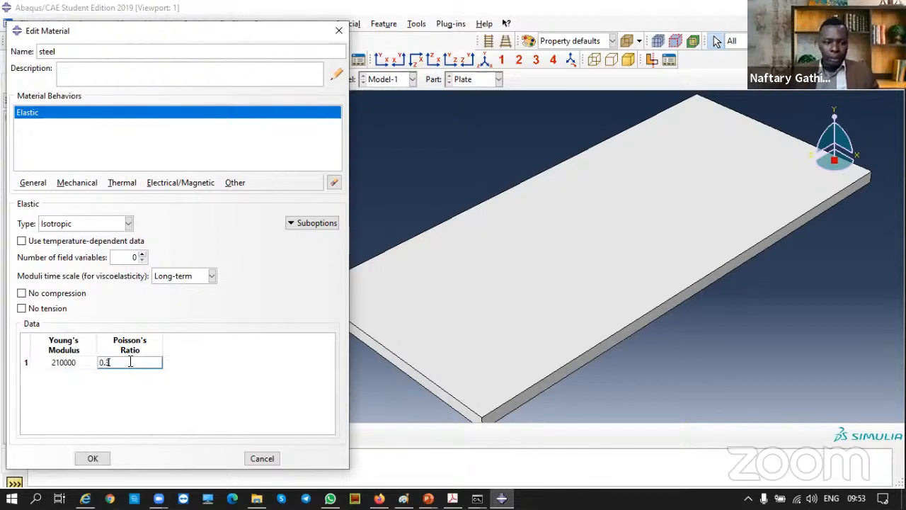
key("Return")
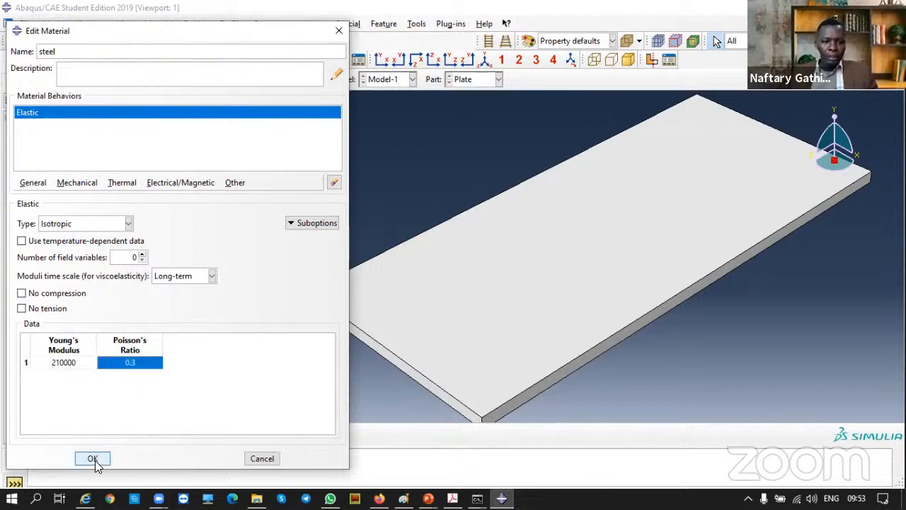
Add a Plastic behavior to the steel material and open its first yield stress cell for editing.
left_click(77, 184)
mouse_move(219, 216)
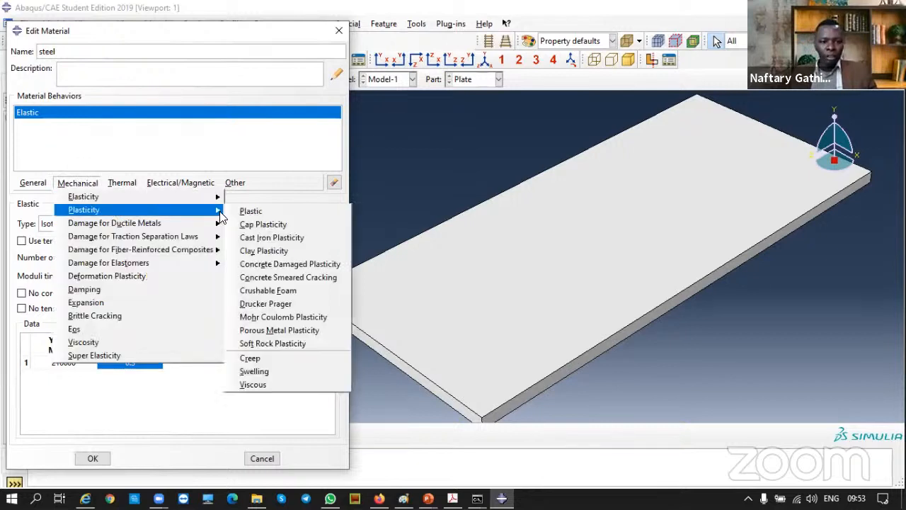
left_click(276, 212)
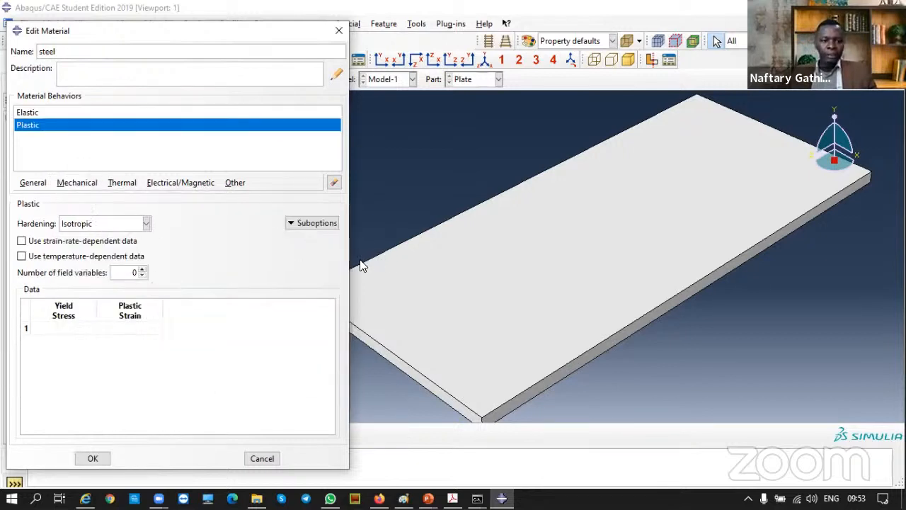
double_click(64, 329)
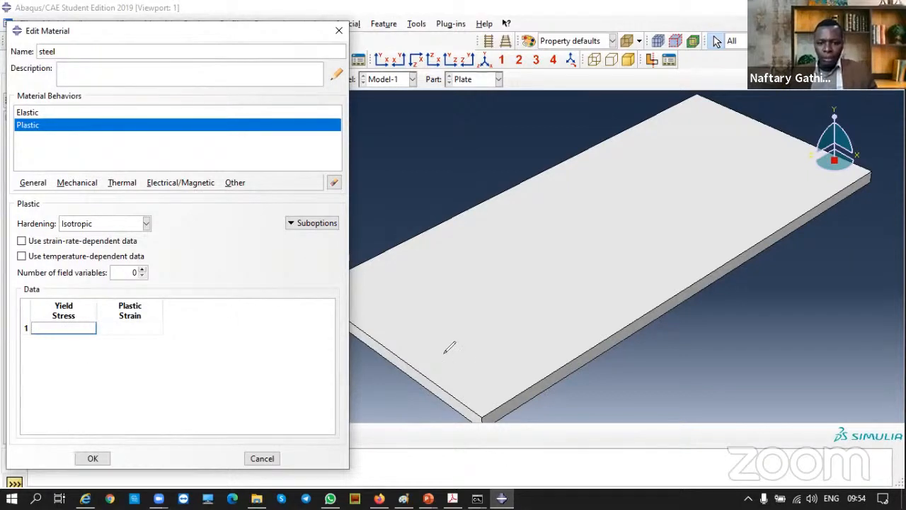
Draw stress-strain axes over the plate, with a curve rising to a yield point and continuing as a plateau.
left_click_drag(443, 190, 445, 376)
left_click_drag(445, 376, 646, 382)
mouse_move(445, 374)
left_mouse_down()
mouse_move(472, 330)
mouse_move(492, 240)
mouse_move(609, 229)
mouse_move(663, 236)
left_mouse_up()
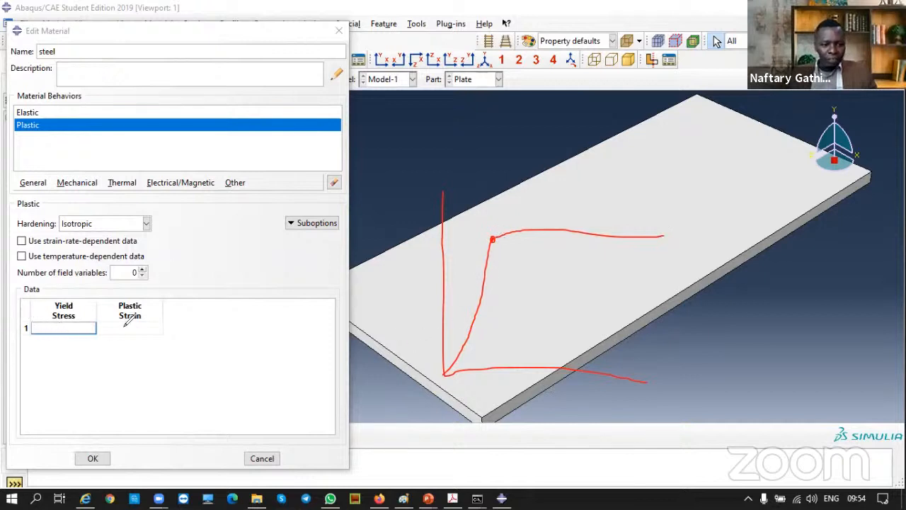
Project the yield point down to the strain axis with a dashed line and handwrite 0.002 in the first plastic strain cell.
left_click_drag(493, 243, 495, 368)
left_click_drag(57, 323, 86, 327)
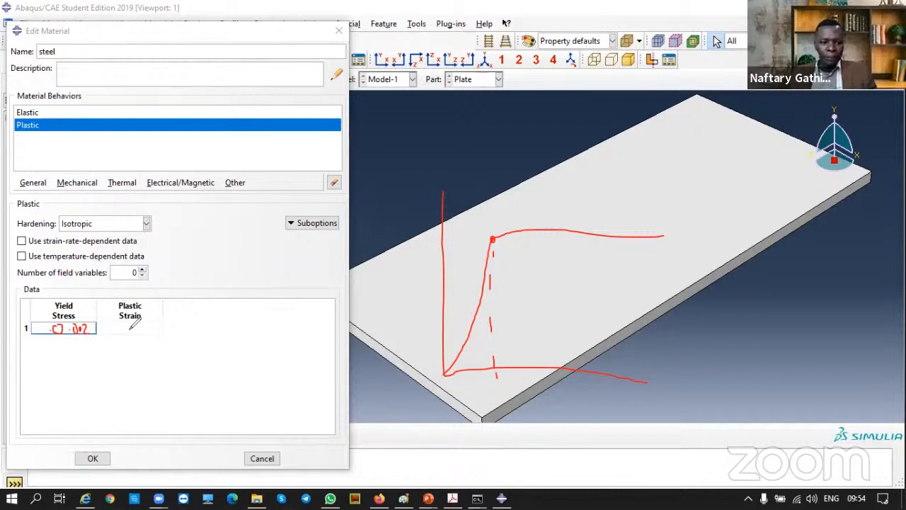
left_click(402, 458)
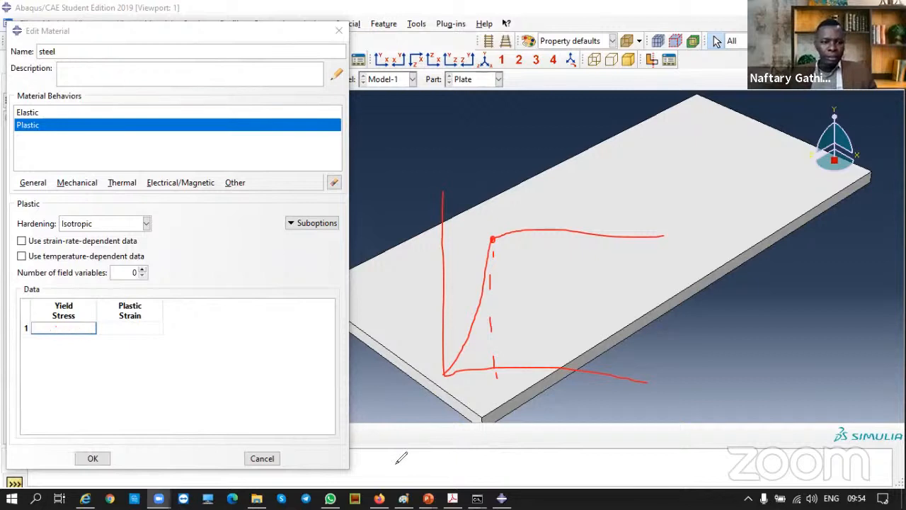
left_click_drag(123, 324, 163, 327)
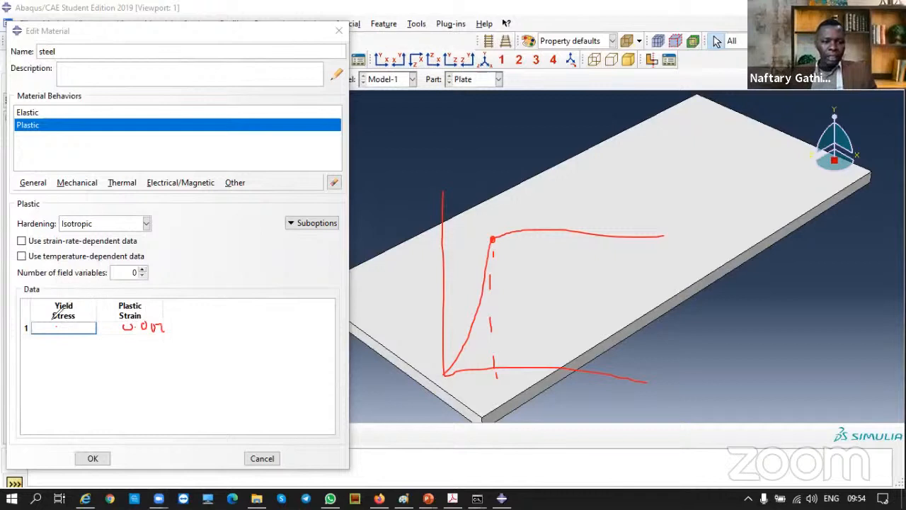
Project the yield point to the stress axis, label it 350, and handwrite 350 in the first yield stress cell.
left_click_drag(432, 250, 482, 240)
left_click(488, 241)
mouse_move(387, 252)
left_mouse_down()
mouse_move(408, 250)
mouse_move(400, 276)
left_mouse_up()
mouse_move(427, 248)
left_mouse_down()
mouse_move(416, 277)
mouse_move(432, 269)
left_mouse_up()
mouse_move(41, 324)
left_mouse_down()
mouse_move(42, 333)
mouse_move(60, 325)
left_mouse_up()
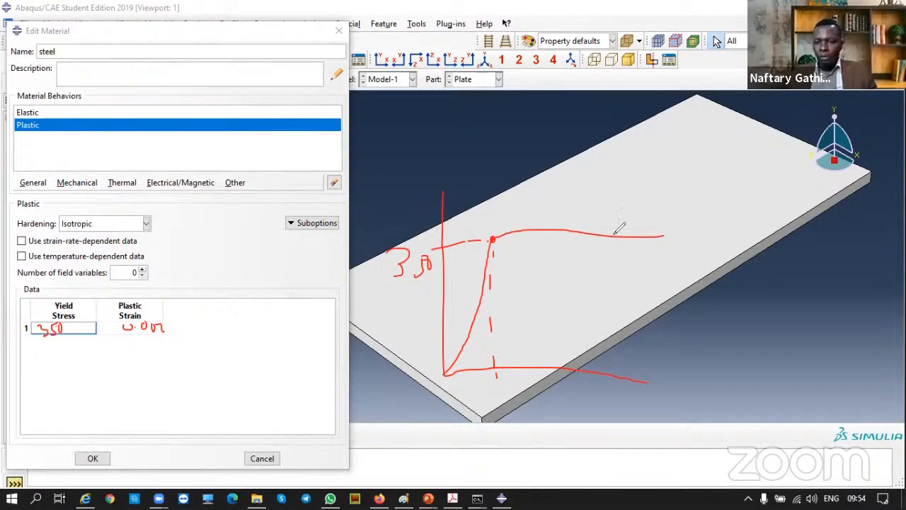
Mark the plateau's end point, project it down to the strain axis, and handwrite 350 and 0.1 below the first data row.
left_click_drag(662, 232, 663, 243)
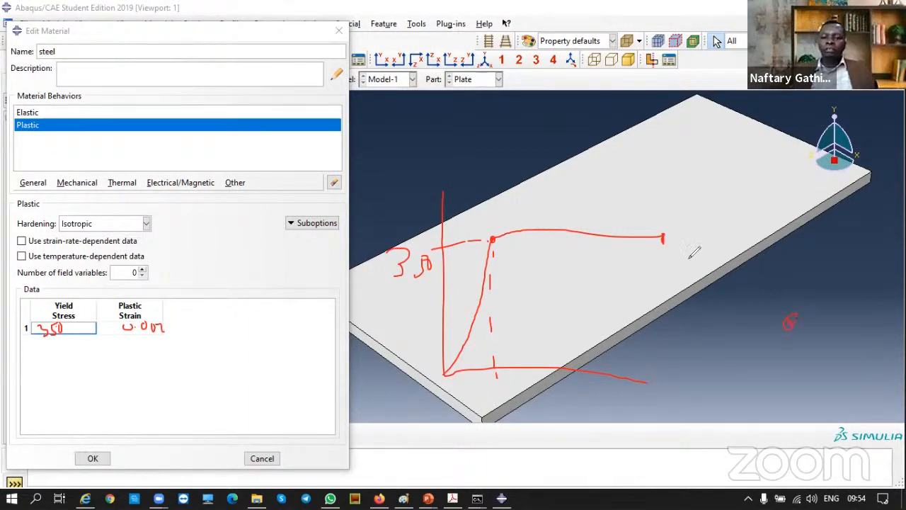
mouse_move(676, 228)
left_mouse_down()
mouse_move(661, 233)
mouse_move(664, 242)
left_mouse_up()
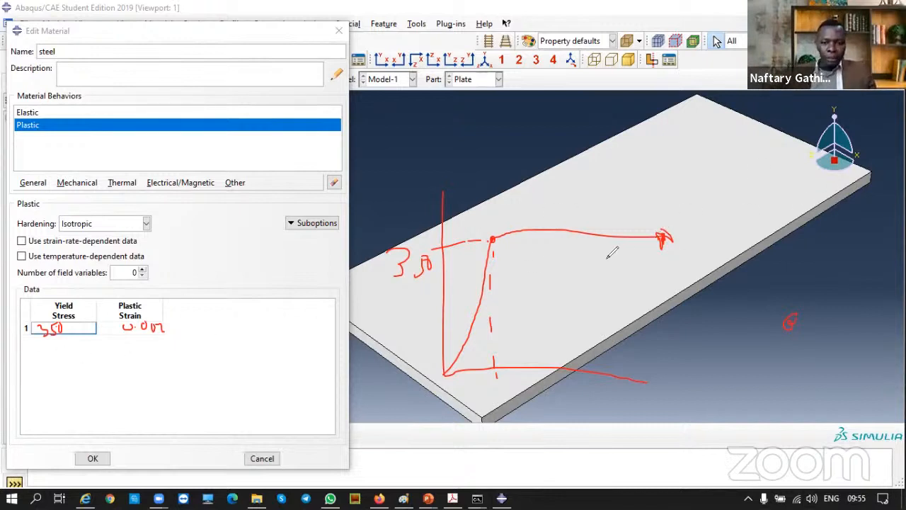
left_click_drag(678, 234, 663, 258)
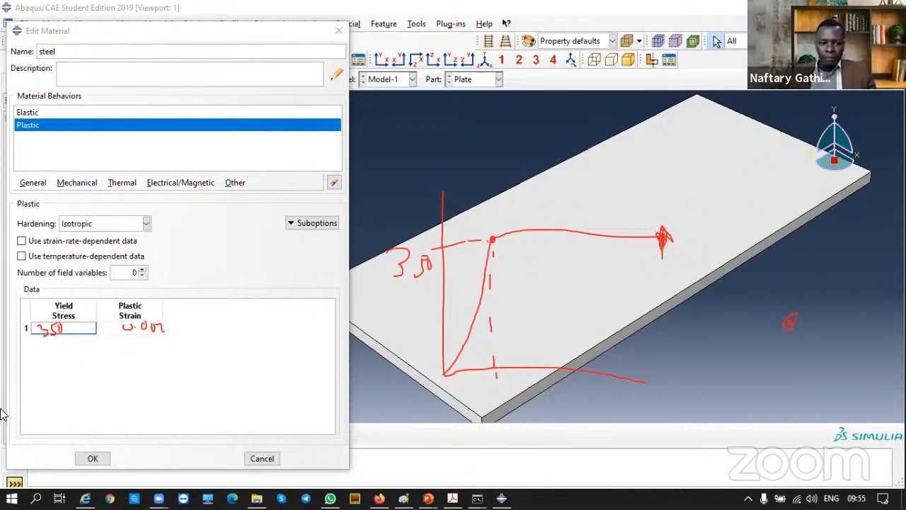
mouse_move(48, 345)
left_mouse_down()
mouse_move(51, 363)
mouse_move(84, 347)
left_mouse_up()
left_click_drag(671, 263, 666, 300)
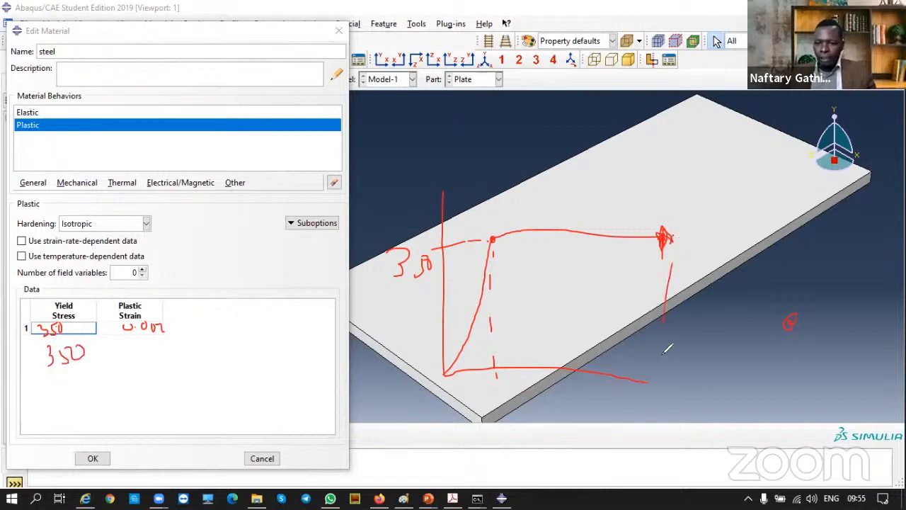
mouse_move(132, 349)
left_mouse_down()
mouse_move(128, 365)
mouse_move(150, 362)
left_mouse_up()
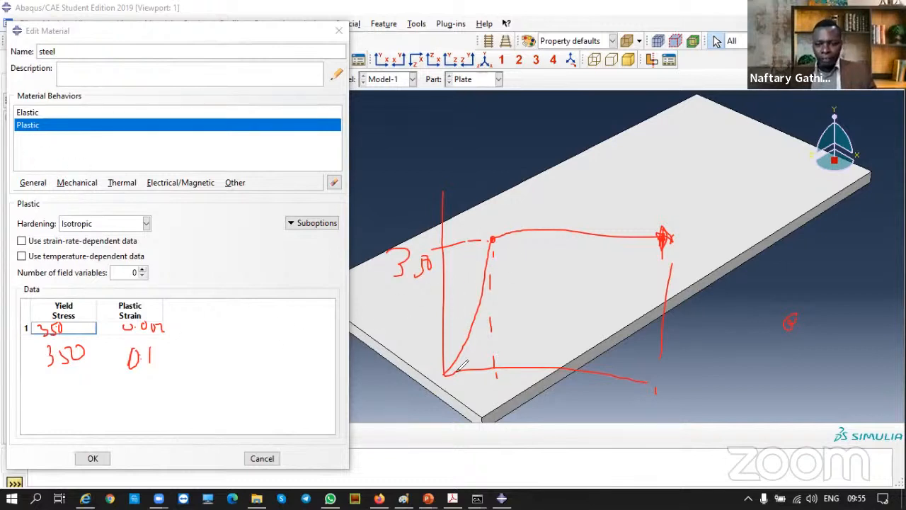
Retrace the graph's elastic line and plateau, and draw a blue strain-hardening curve rising above the plateau.
left_click_drag(484, 347, 499, 338)
left_click_drag(447, 373, 494, 245)
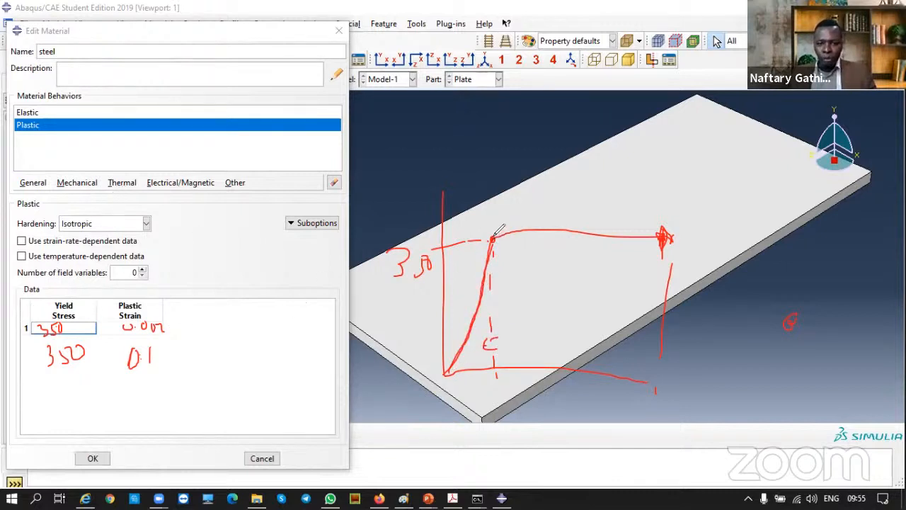
left_click_drag(496, 236, 662, 237)
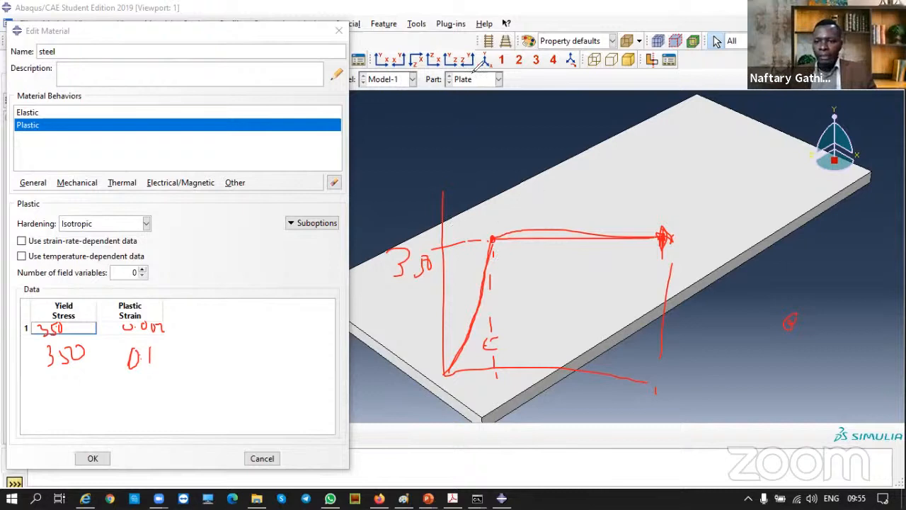
mouse_move(496, 238)
left_mouse_down()
mouse_move(543, 234)
mouse_move(582, 178)
mouse_move(657, 172)
left_mouse_up()
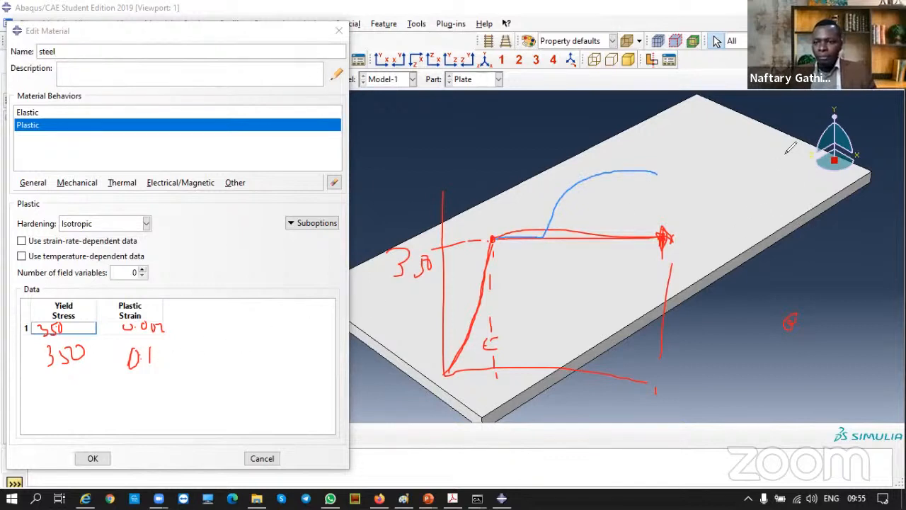
Erase the handwritten values from the plastic data table, extend it to six rows, and open the first yield stress cell.
mouse_move(75, 353)
left_mouse_down()
mouse_move(61, 311)
mouse_move(47, 354)
mouse_move(135, 360)
mouse_move(148, 337)
left_mouse_up()
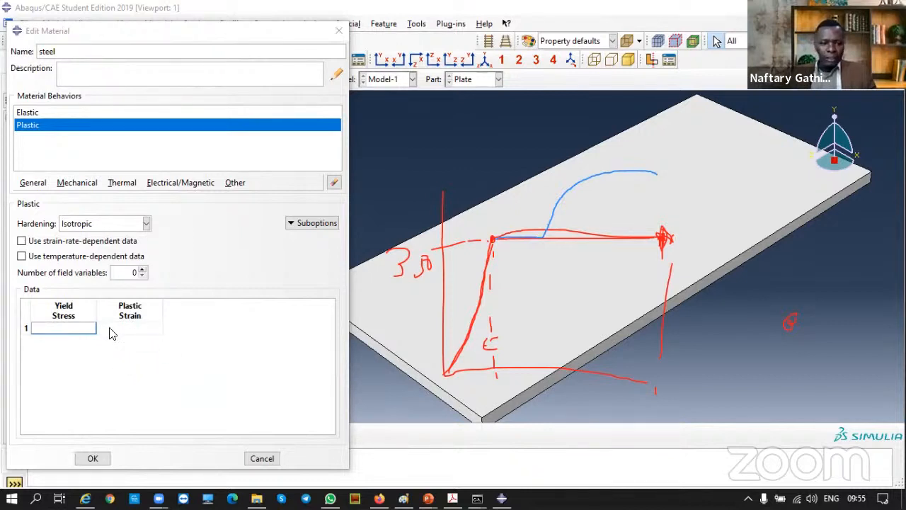
key("Return")
left_click(136, 341)
key("Return")
left_click(132, 354)
key("Return")
key("Return")
left_click(125, 382)
key("Return")
left_click(80, 328)
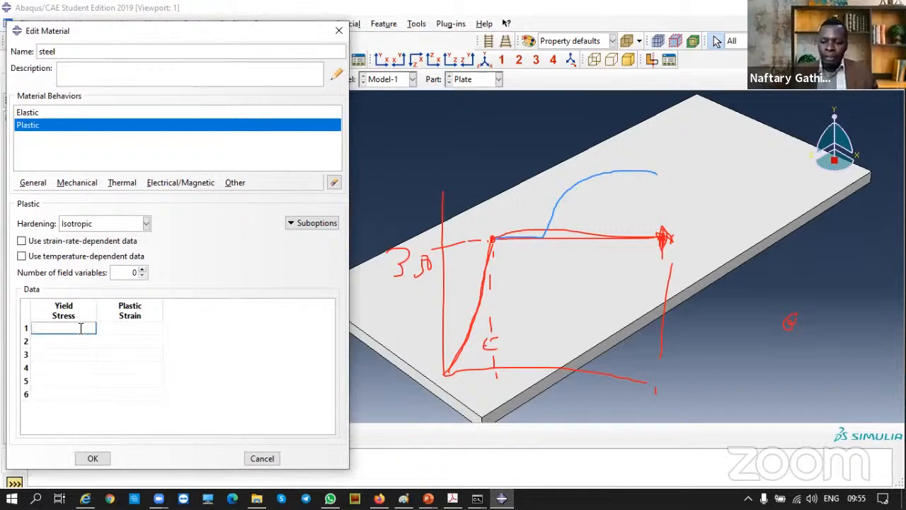
Enter a yield stress of 350 and a plastic strain of 0.02 in the plastic table's first row.
type("350")
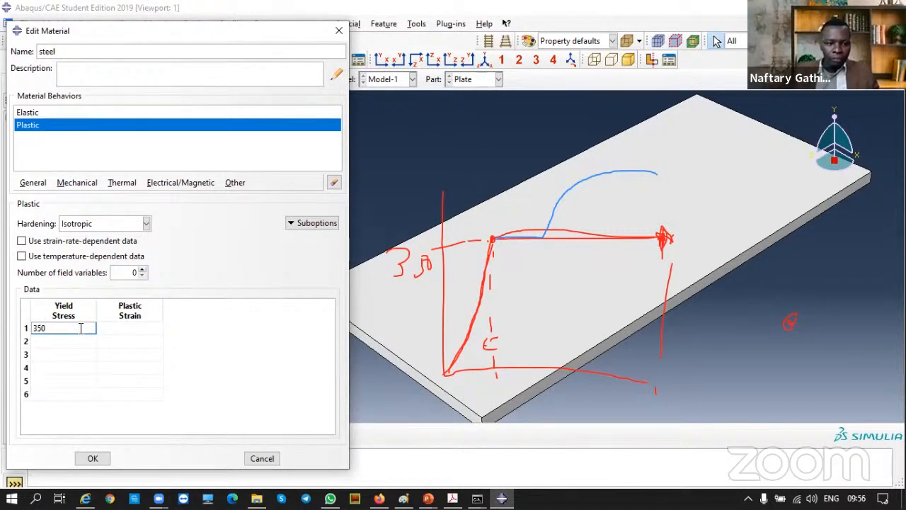
left_click(134, 329)
type("00")
key("BackSpace")
type(".02")
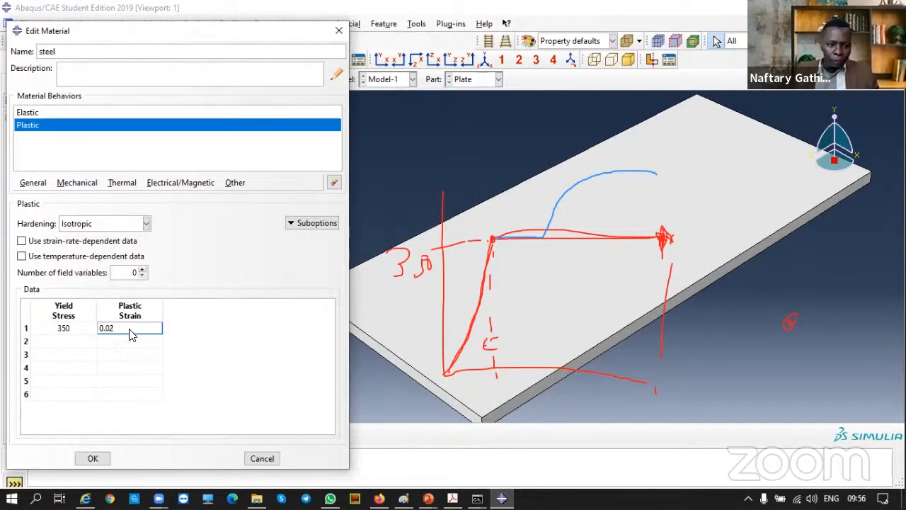
Enter 350 and 0.08 in the plastic table's second row and a yield stress of 365 in the third row.
left_click(91, 342)
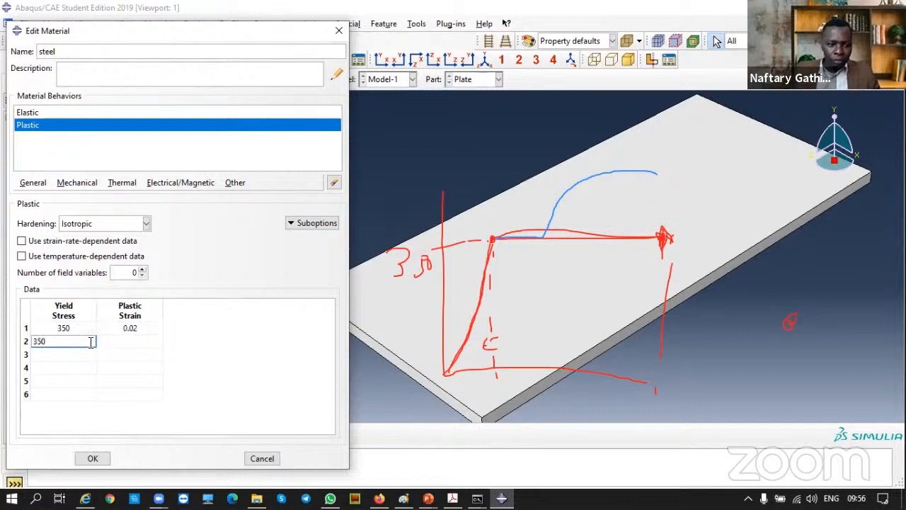
left_click(150, 340)
type("0.08")
left_click(84, 366)
left_click(80, 354)
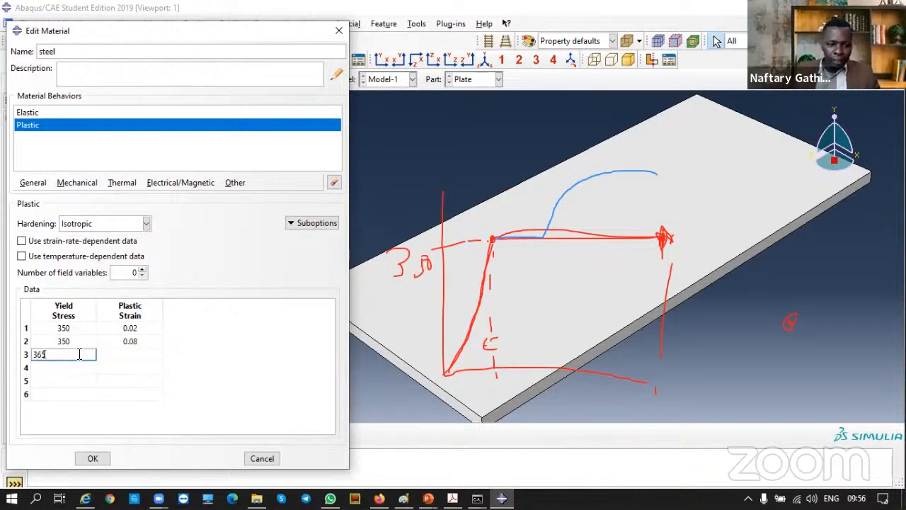
left_click(142, 354)
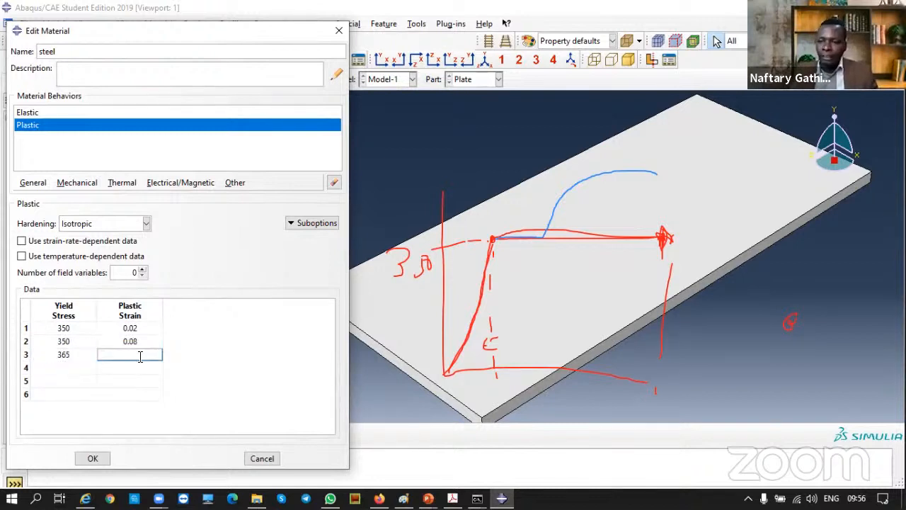
left_click(442, 463)
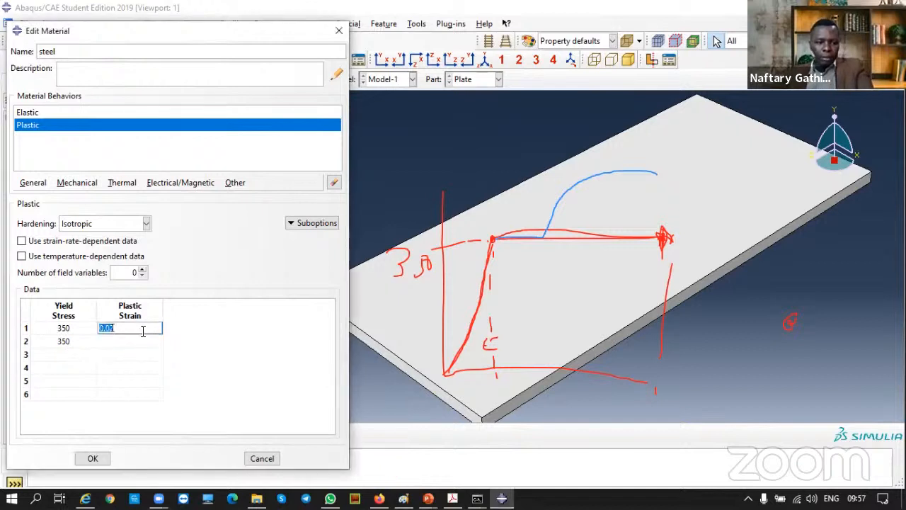
Clear the remaining yield stress and plastic strain values from the plastic data table.
left_click(130, 311)
key("Delete")
left_click(64, 328)
key("Delete")
left_click(71, 343)
Return to the elastic behavior, describe the material as Mild steel, and try to save it.
left_click(77, 182)
mouse_move(199, 198)
left_click(244, 196)
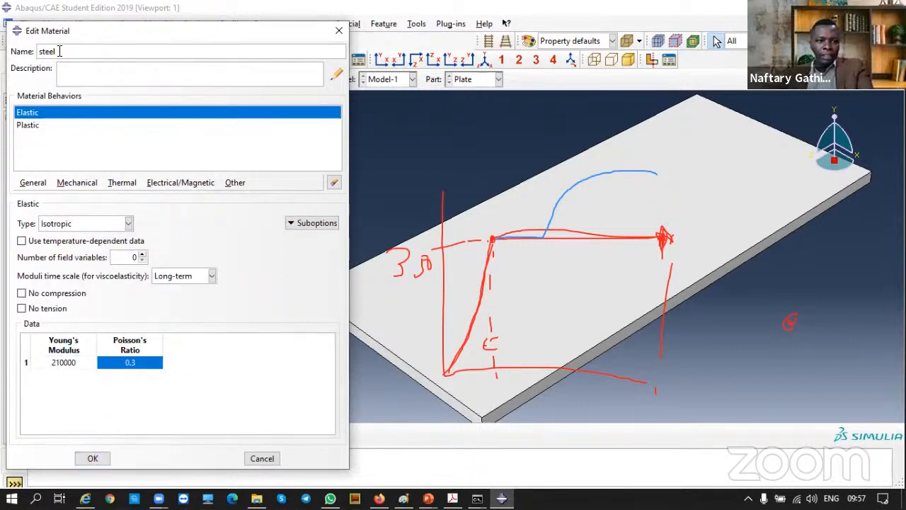
left_click(88, 70)
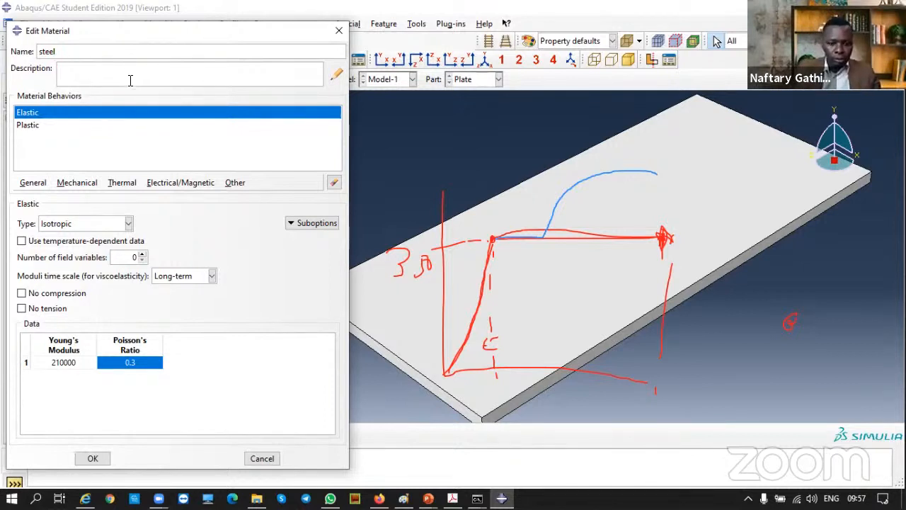
left_click(336, 74)
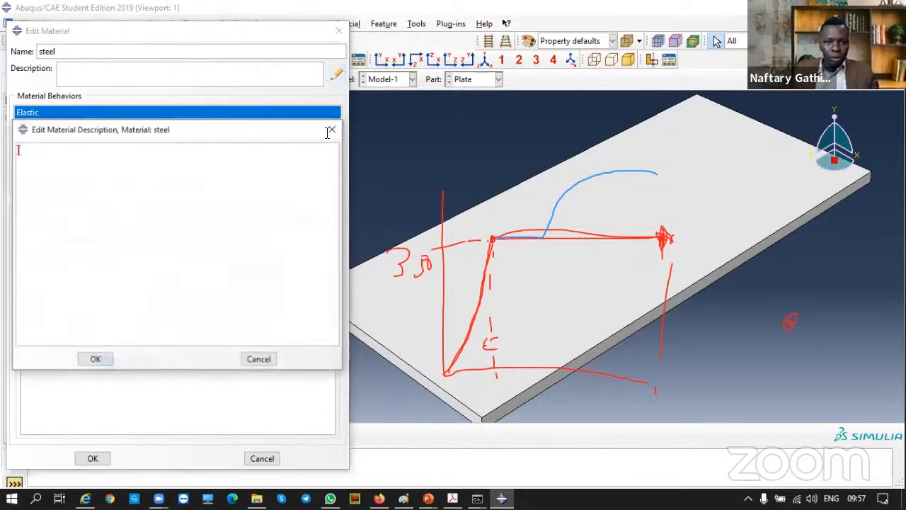
type("Mild steel")
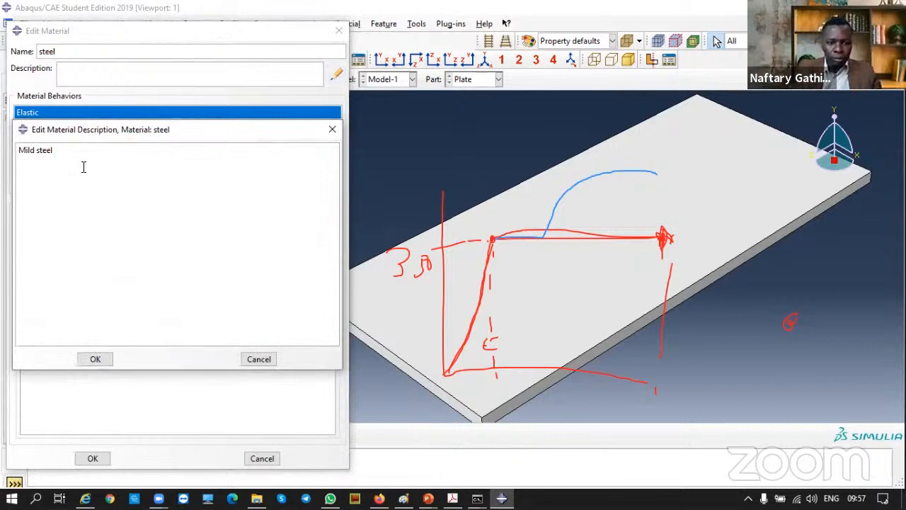
left_click(95, 359)
left_click(93, 458)
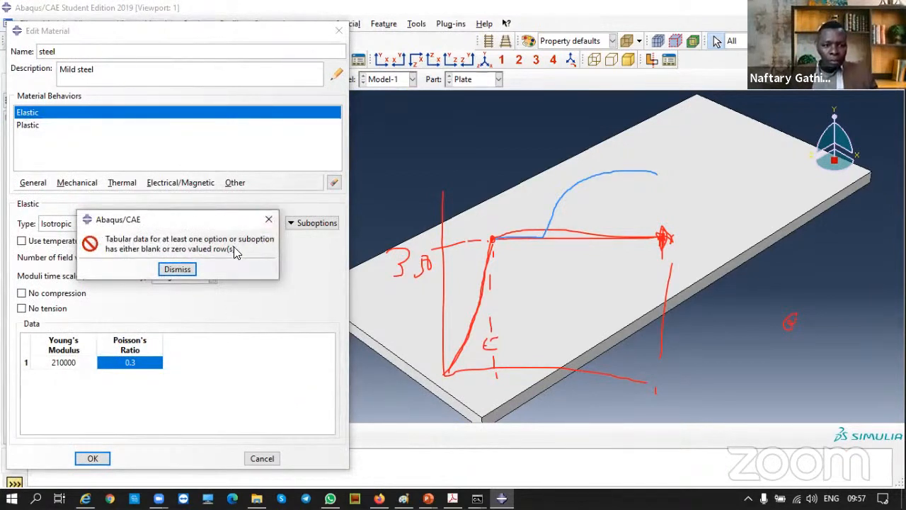
left_click(268, 224)
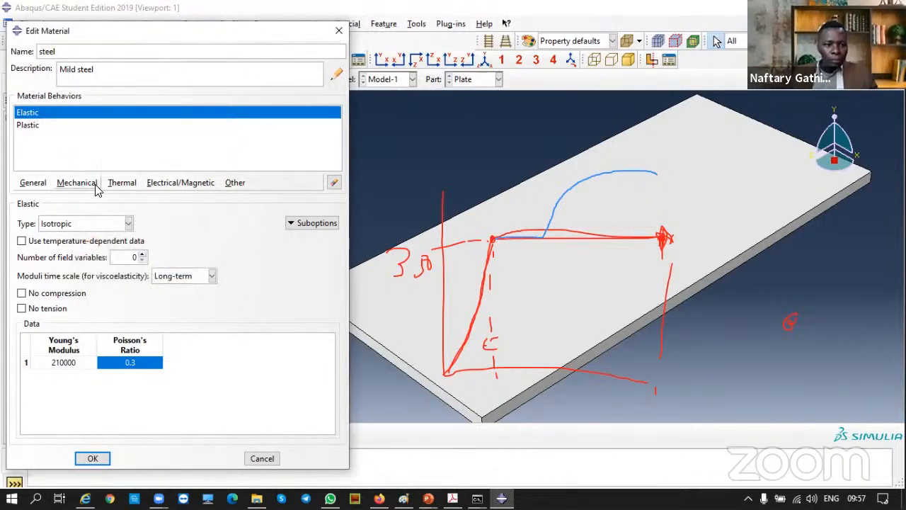
Go back to the empty plastic data table and close the material editor without saving the changes.
left_click(96, 185)
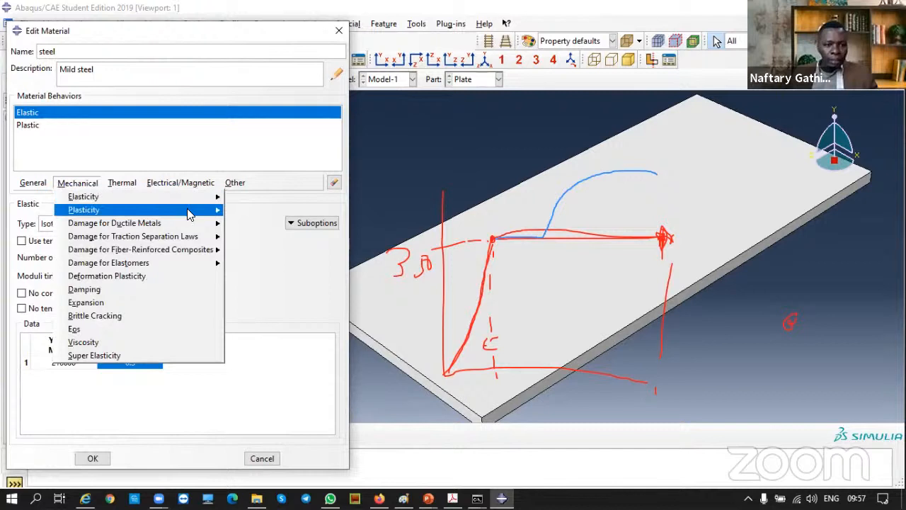
mouse_move(189, 215)
left_click(248, 211)
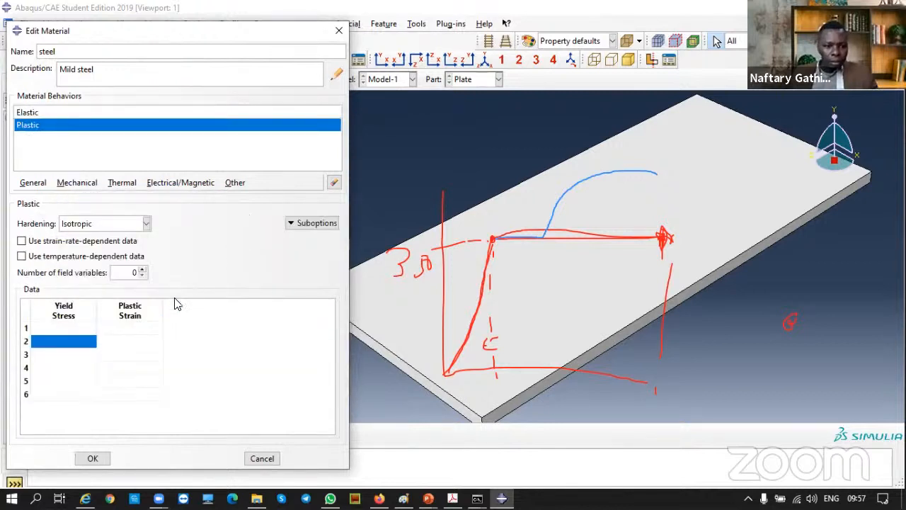
left_click(67, 395)
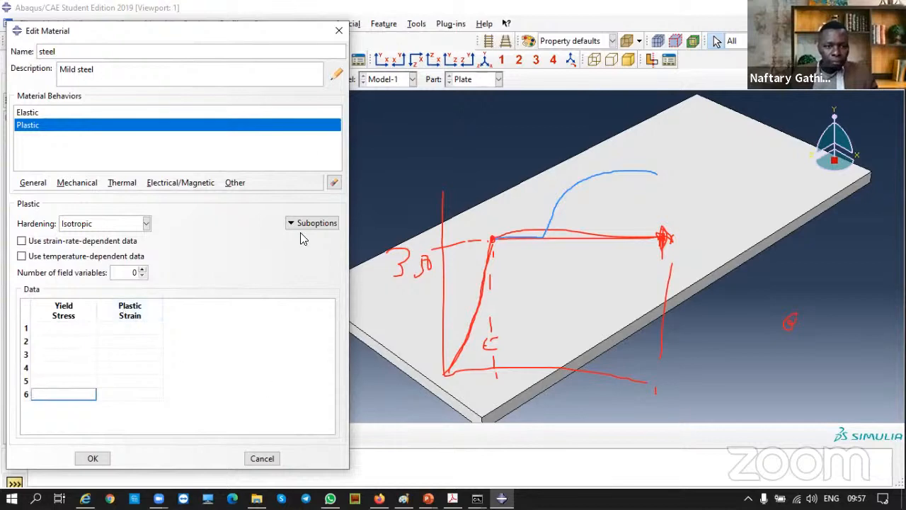
left_click(339, 31)
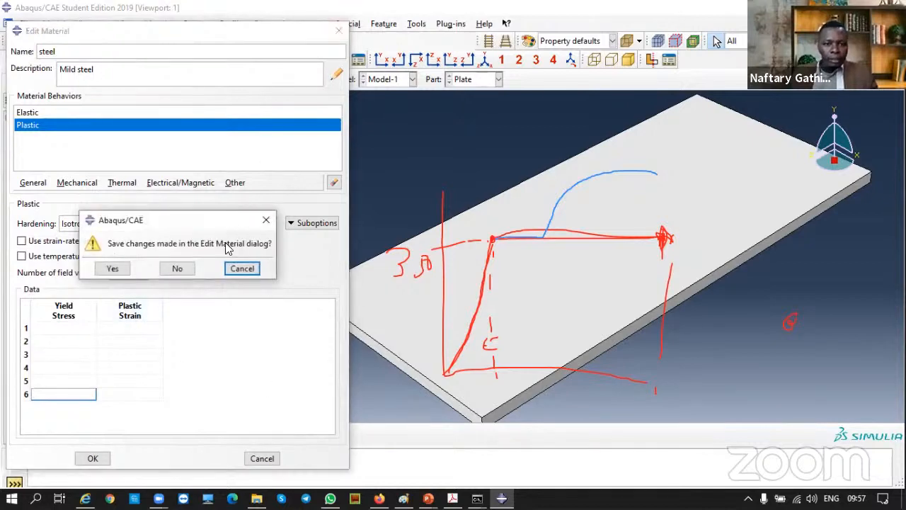
left_click(183, 269)
Create a new material named Steel with the description Mild steel.
double_click(66, 155)
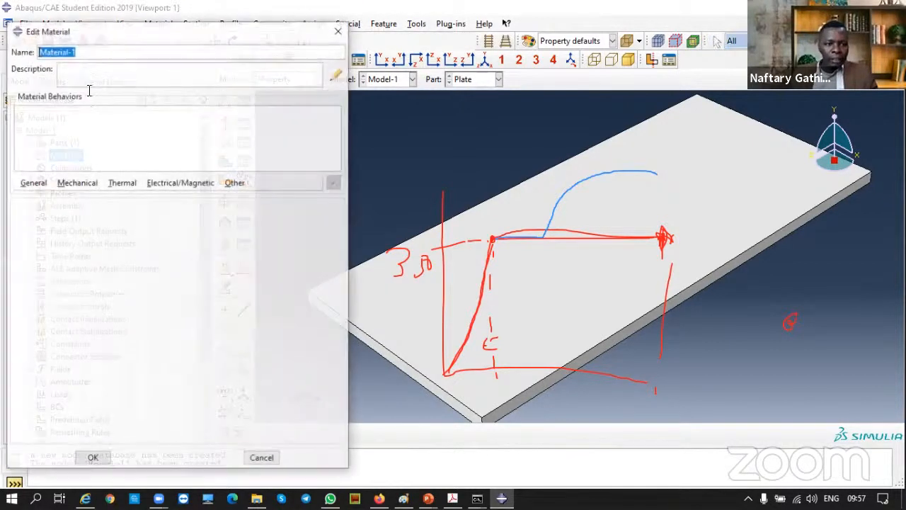
type("Steel")
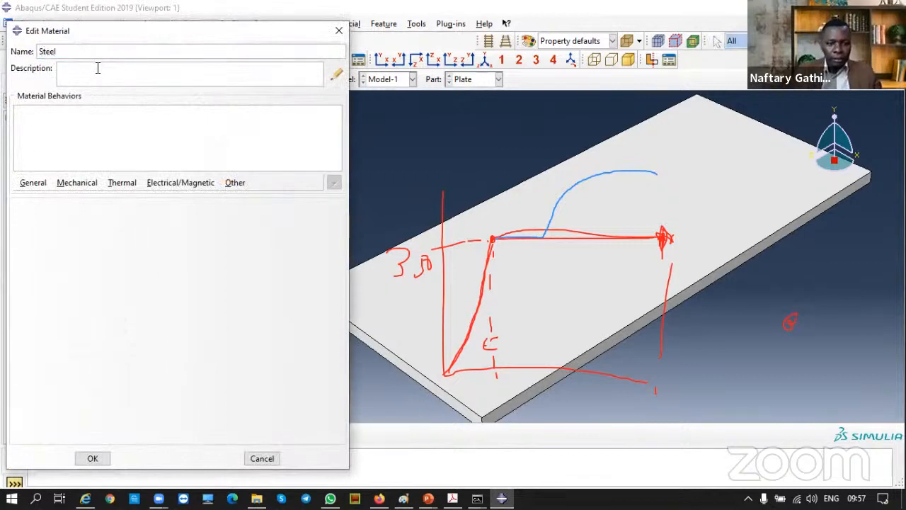
left_click(336, 75)
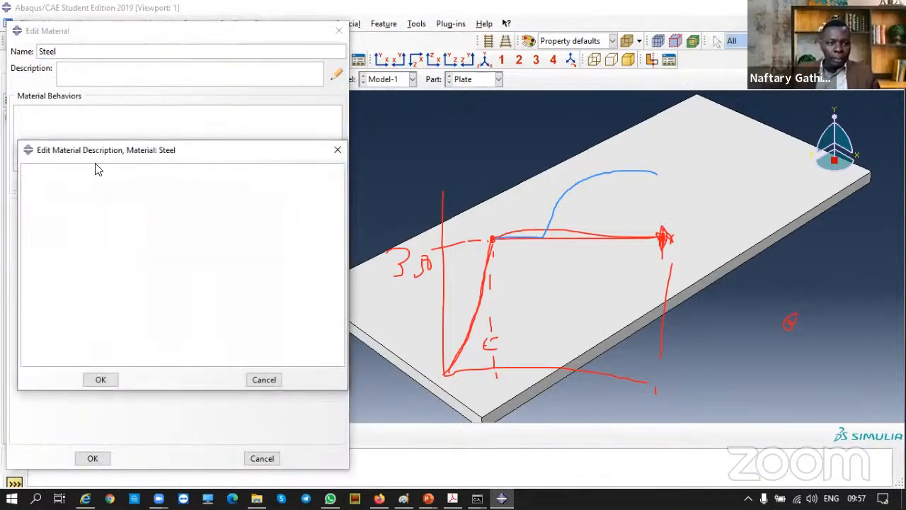
type("Mi")
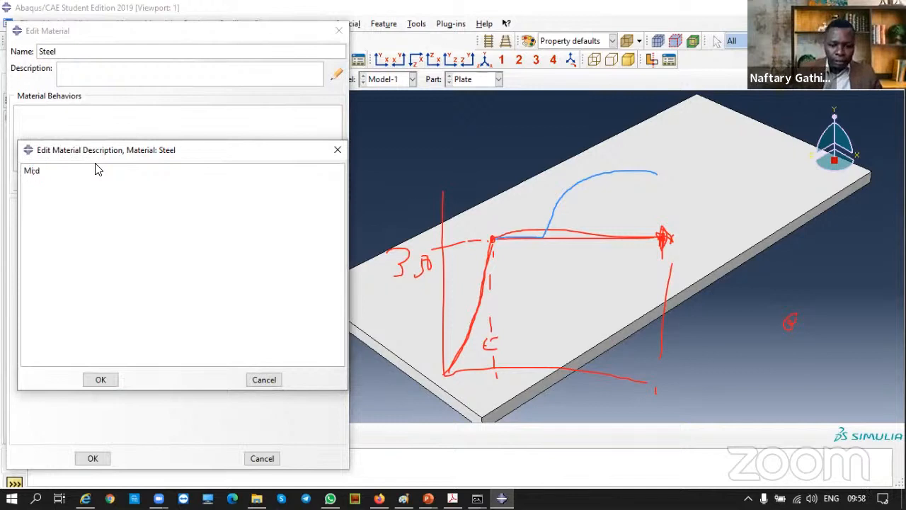
type("ld steel")
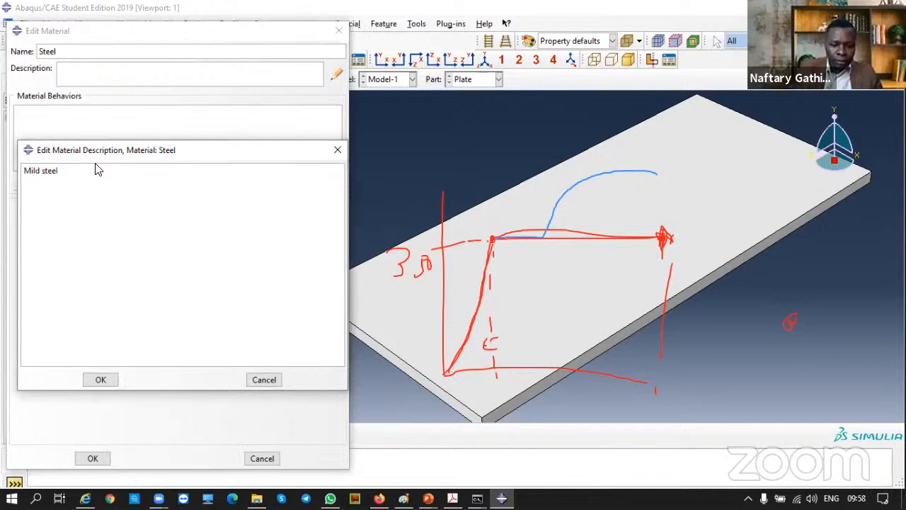
left_click(87, 383)
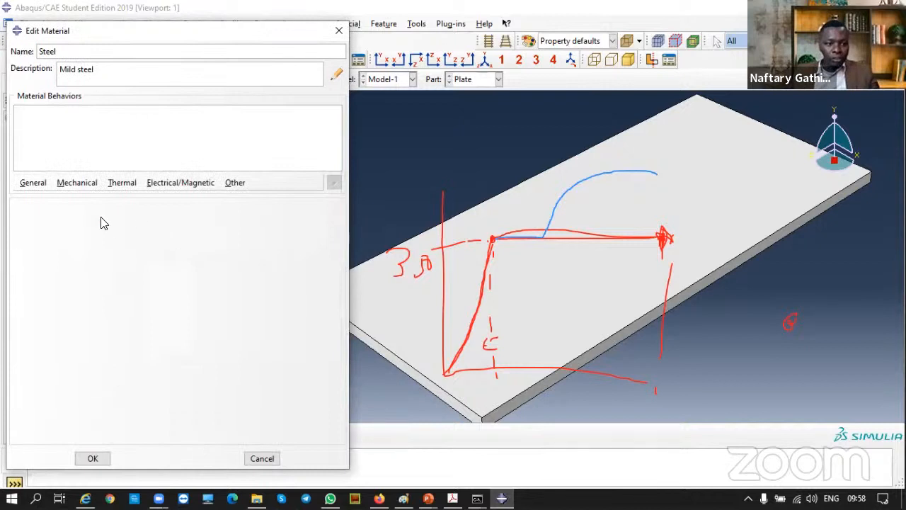
Add an isotropic elastic behavior to the Steel material with Young's modulus 210000 and Poisson's ratio 0.3.
left_click(68, 186)
mouse_move(106, 199)
left_click(255, 197)
double_click(68, 362)
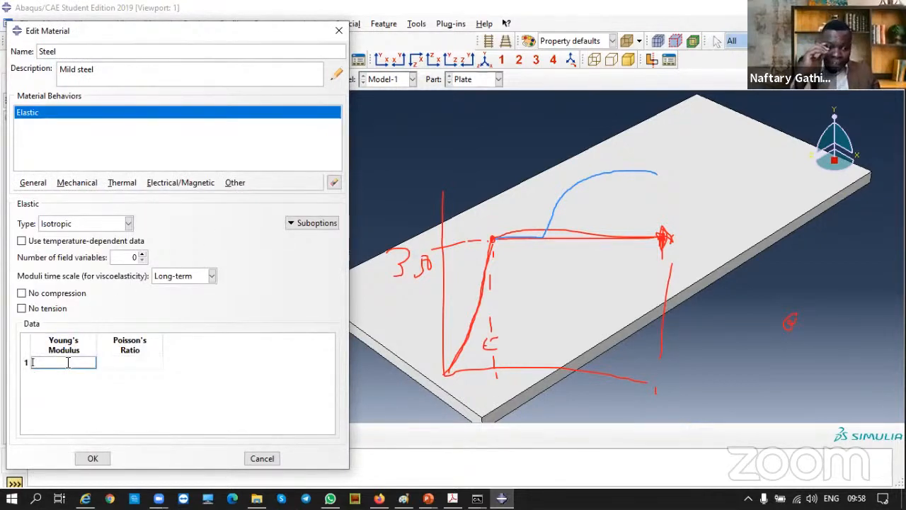
type("210")
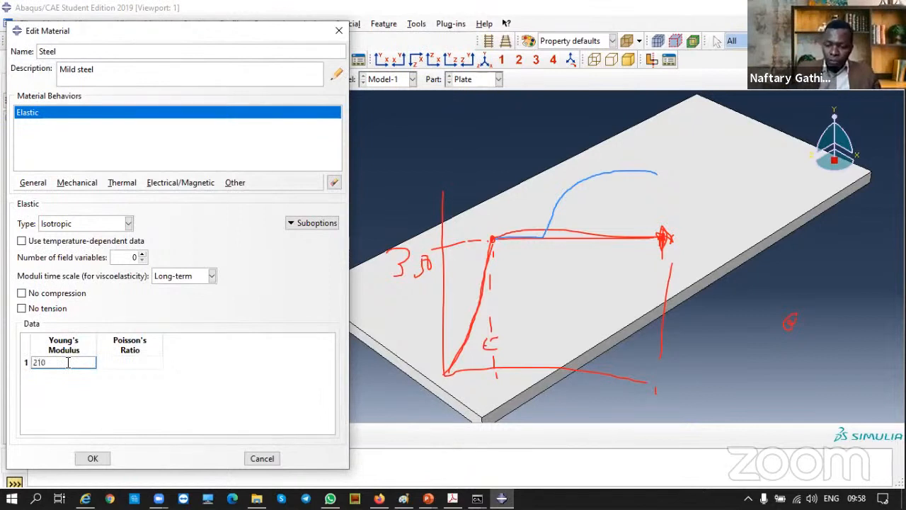
type("000")
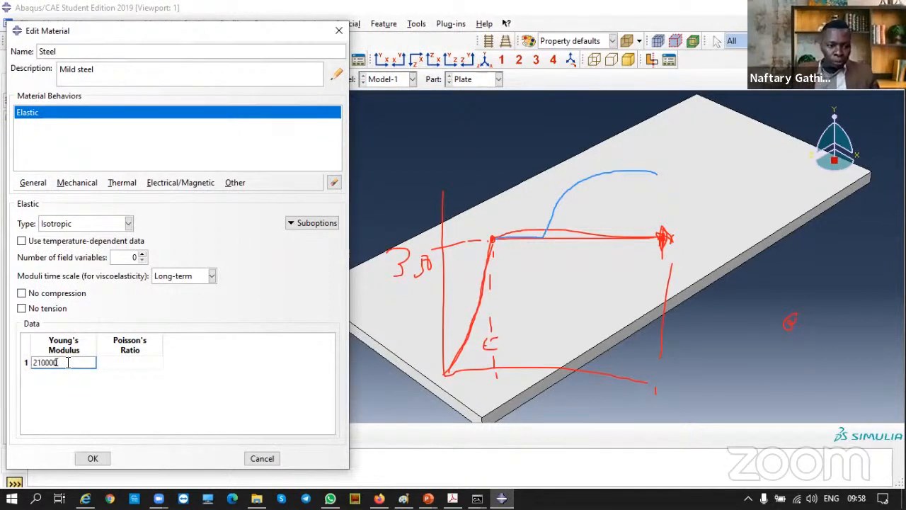
left_click(122, 361)
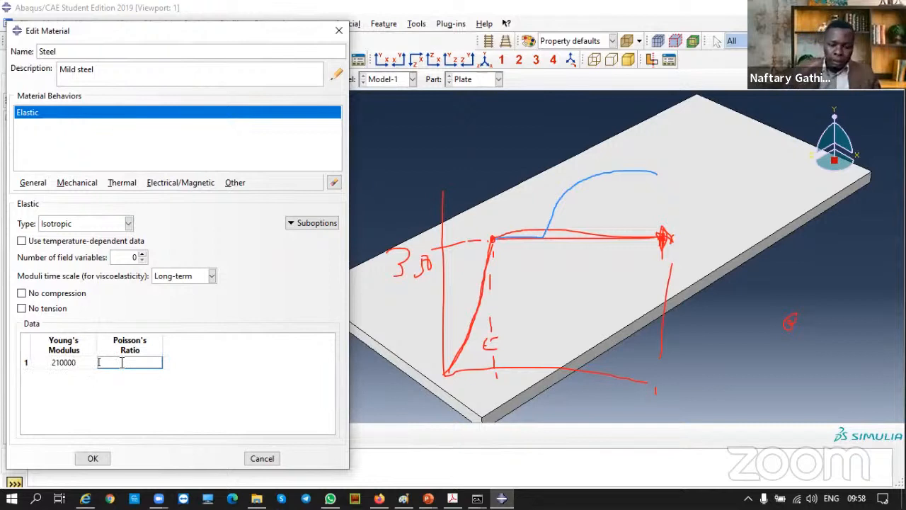
type("0.3")
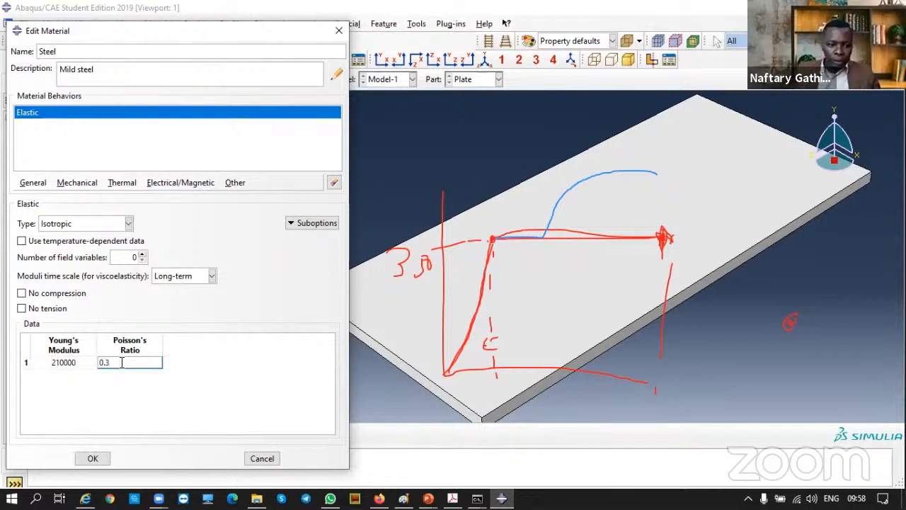
Save the Steel material and expand the Materials entry in the model tree.
left_click(58, 362)
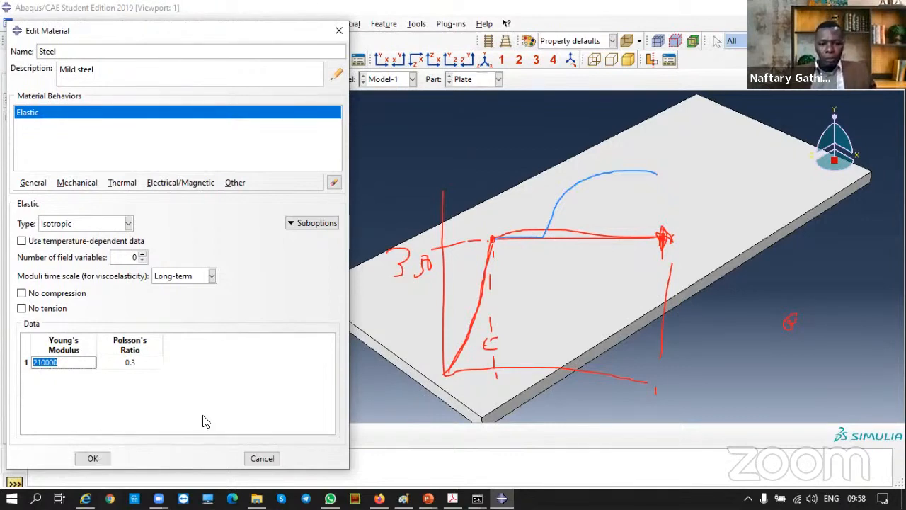
left_click(92, 458)
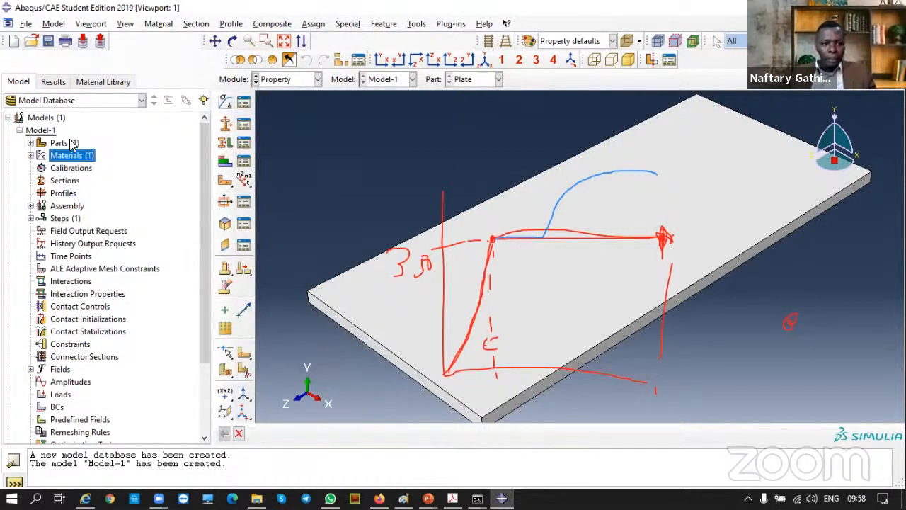
left_click(31, 155)
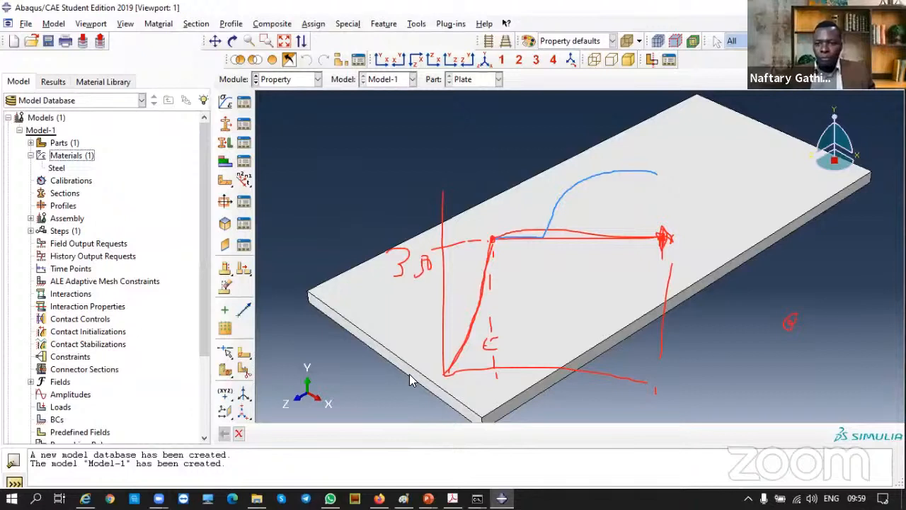
Erase the stress-strain sketch, and temporarily circle the model tree entries with a blue annotation loop.
left_click(734, 111)
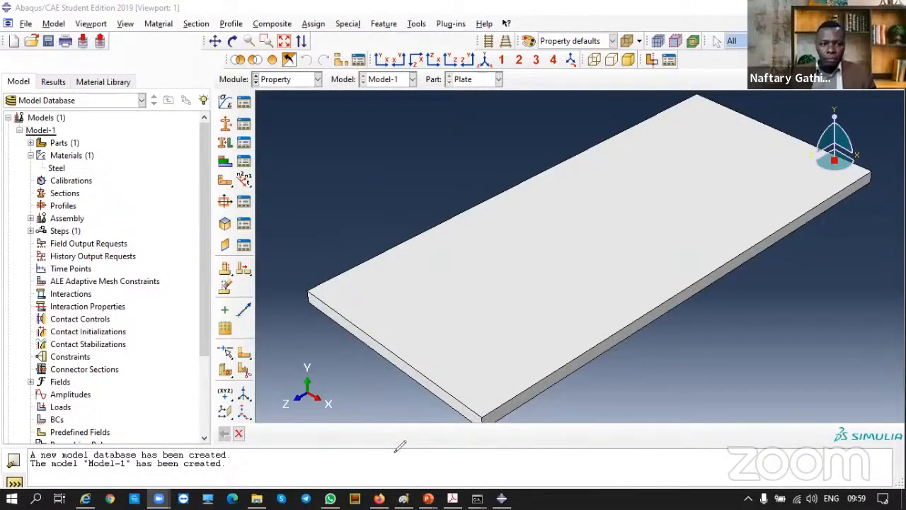
mouse_move(48, 121)
left_mouse_down()
mouse_move(30, 132)
mouse_move(14, 262)
mouse_move(145, 153)
mouse_move(64, 124)
left_mouse_up()
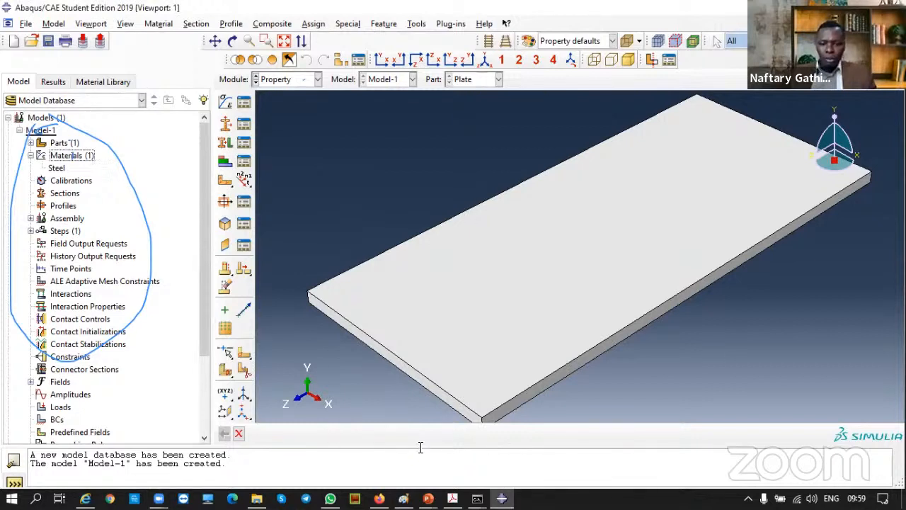
left_click(748, 137)
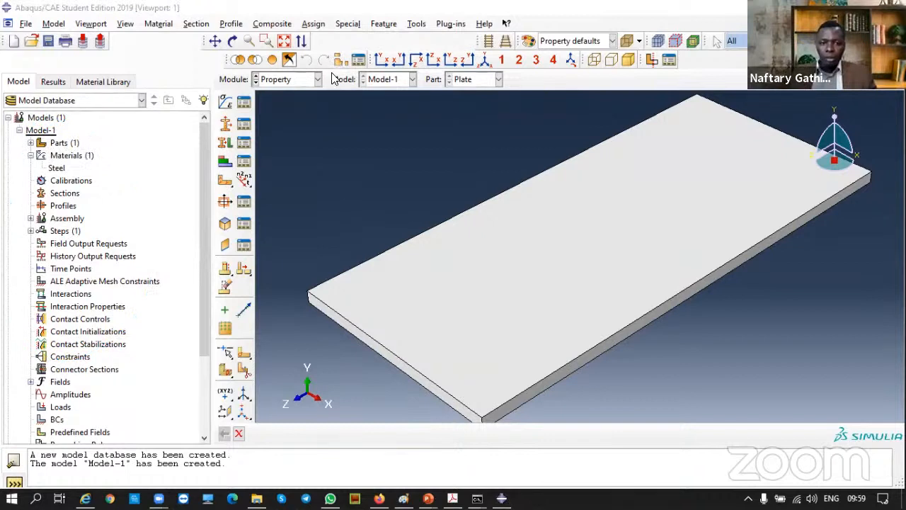
Switch to the Part module and return to the Property module to show the order of the modules.
left_click(316, 80)
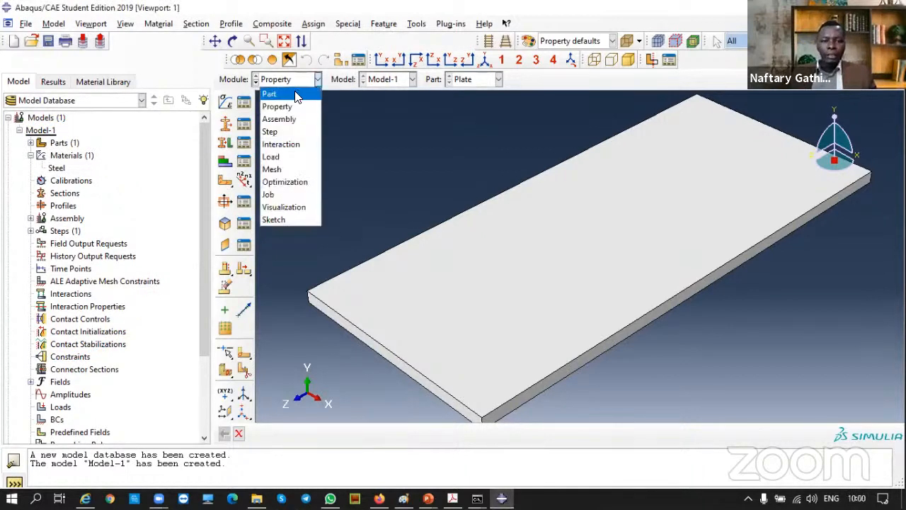
left_click(296, 97)
left_click(316, 81)
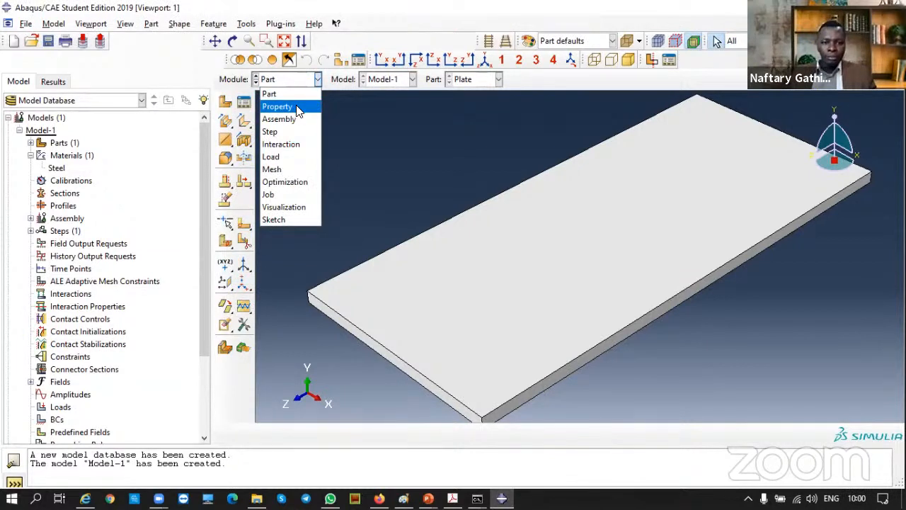
left_click(297, 107)
left_click(318, 81)
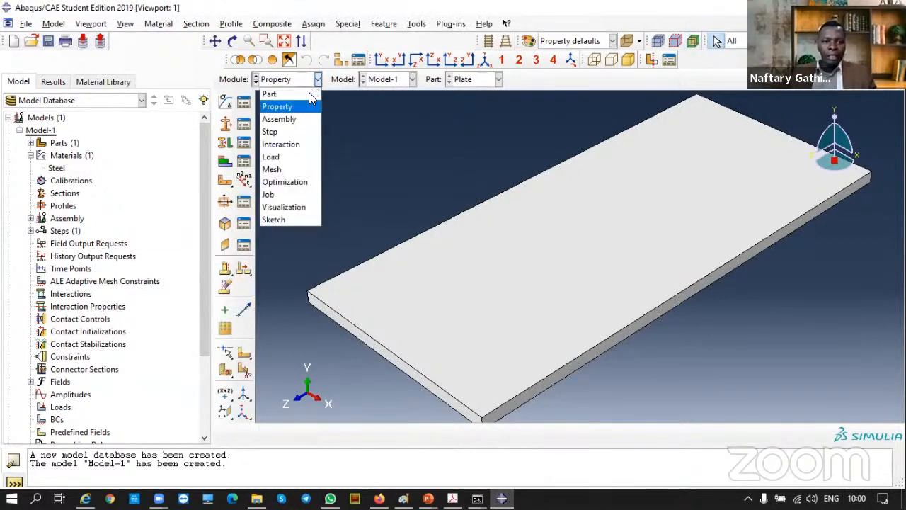
left_click(276, 106)
Expand the Plate part in the model tree to view its entries, and collapse the Parts branch again.
left_click(30, 142)
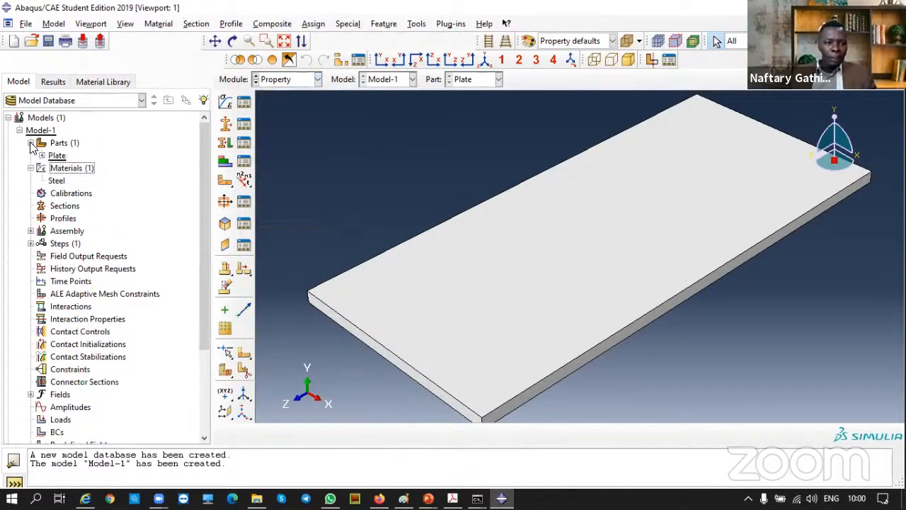
left_click(42, 155)
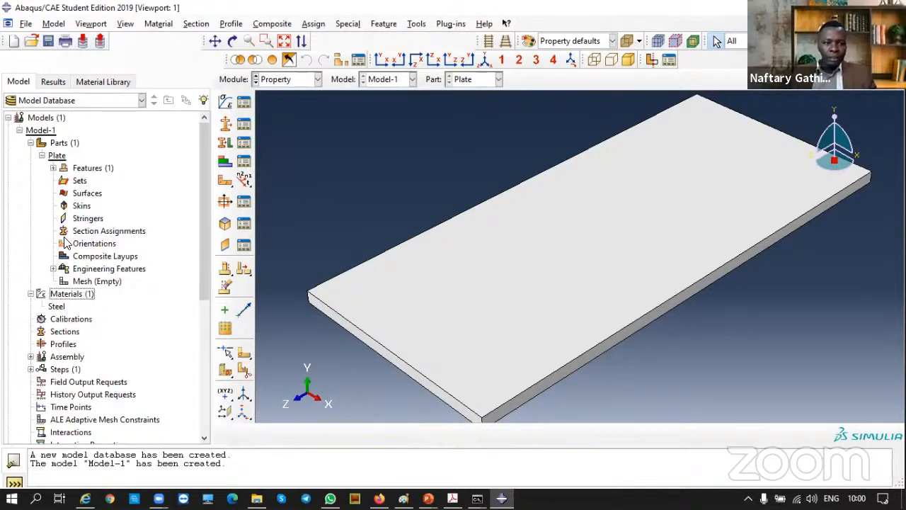
left_click(30, 143)
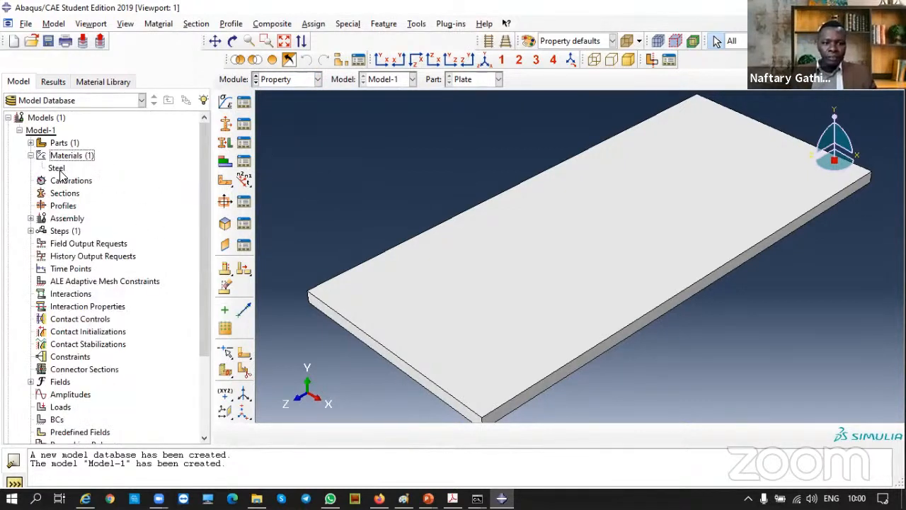
scroll(453, 245, "down", 2)
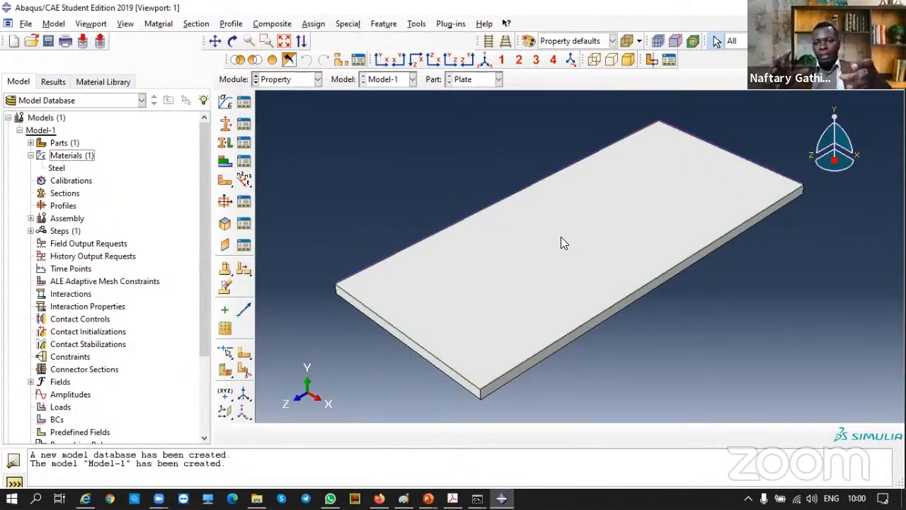
scroll(566, 228, "up", 2)
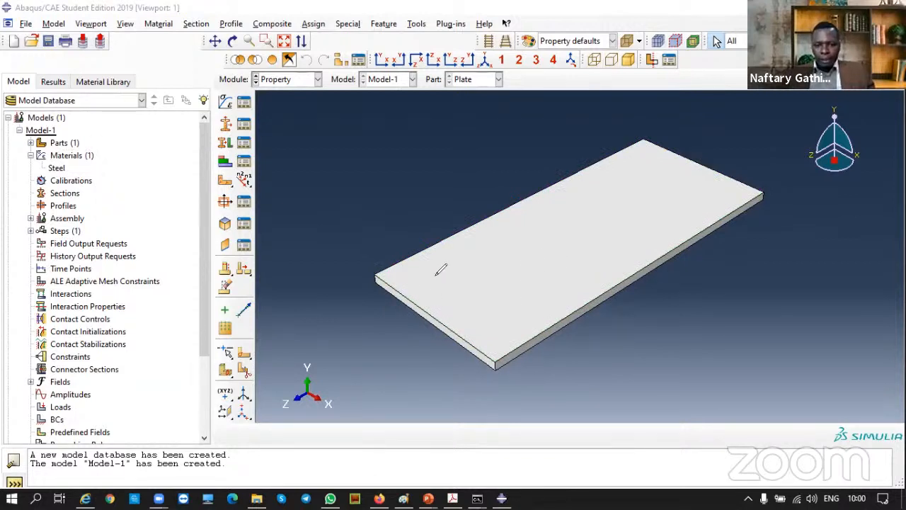
Sketch freehand table legs in blue and red annotation under the corners of the plate.
mouse_move(409, 315)
left_mouse_down()
mouse_move(410, 401)
mouse_move(423, 398)
mouse_move(425, 340)
left_mouse_up()
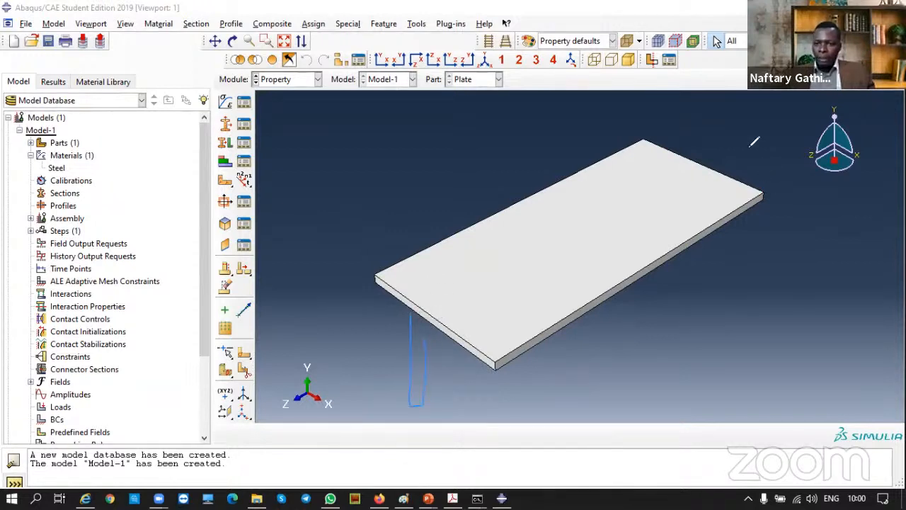
mouse_move(501, 367)
left_mouse_down()
mouse_move(503, 416)
mouse_move(521, 371)
mouse_move(516, 360)
left_mouse_up()
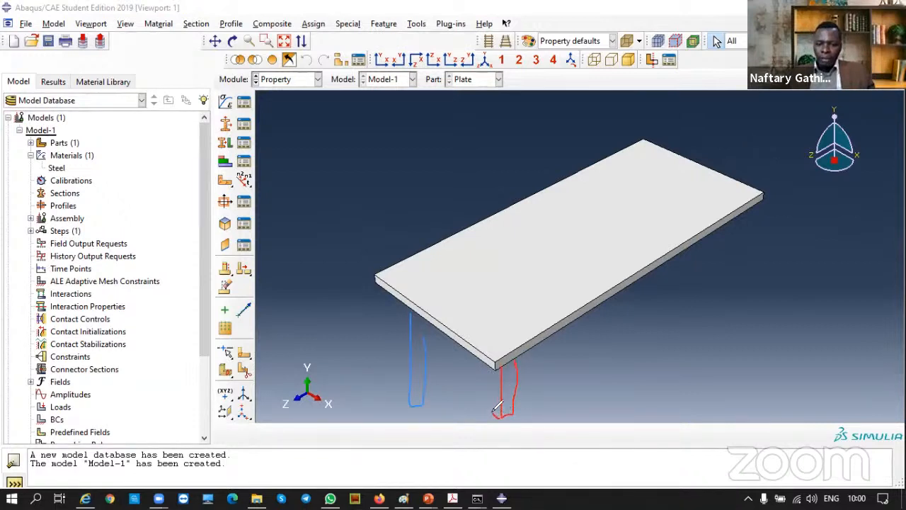
mouse_move(732, 223)
left_mouse_down()
mouse_move(733, 286)
mouse_move(744, 279)
mouse_move(749, 221)
mouse_move(732, 282)
mouse_move(724, 220)
left_mouse_up()
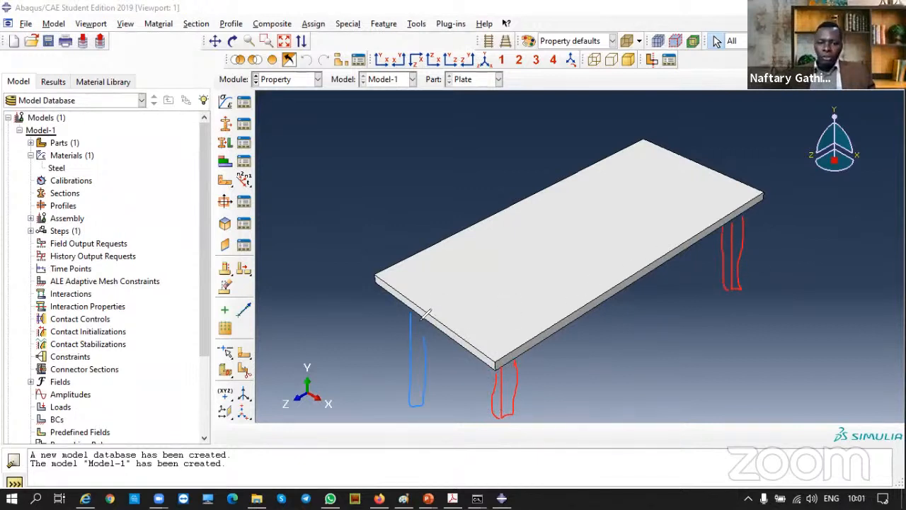
mouse_move(401, 303)
left_mouse_down()
mouse_move(405, 405)
mouse_move(418, 404)
left_mouse_up()
Annotate the plate and a leg with red leader lines, mark the Steel entry, and clear all the annotations.
mouse_move(557, 279)
left_mouse_down()
mouse_move(673, 361)
mouse_move(686, 339)
mouse_move(714, 341)
mouse_move(727, 324)
left_mouse_up()
left_click_drag(740, 260, 798, 238)
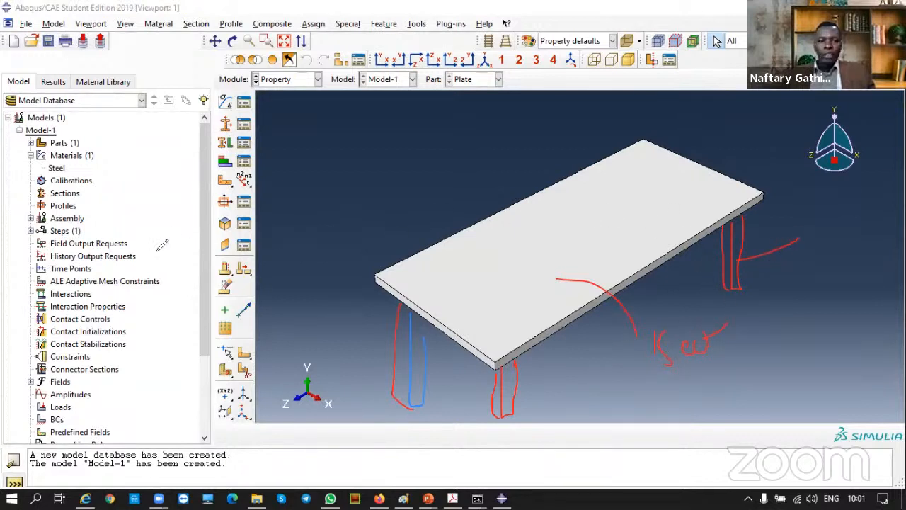
mouse_move(472, 244)
left_mouse_down()
mouse_move(366, 204)
mouse_move(390, 177)
mouse_move(410, 182)
left_mouse_up()
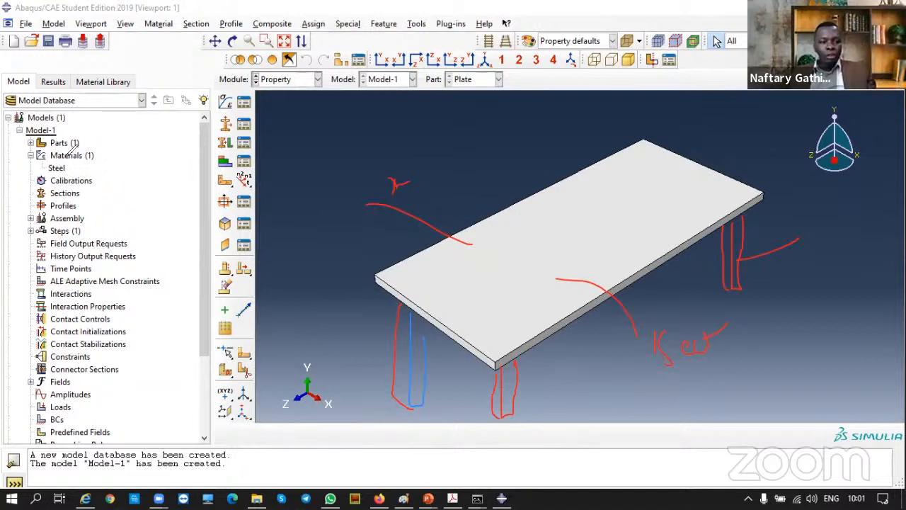
left_click_drag(65, 171, 90, 164)
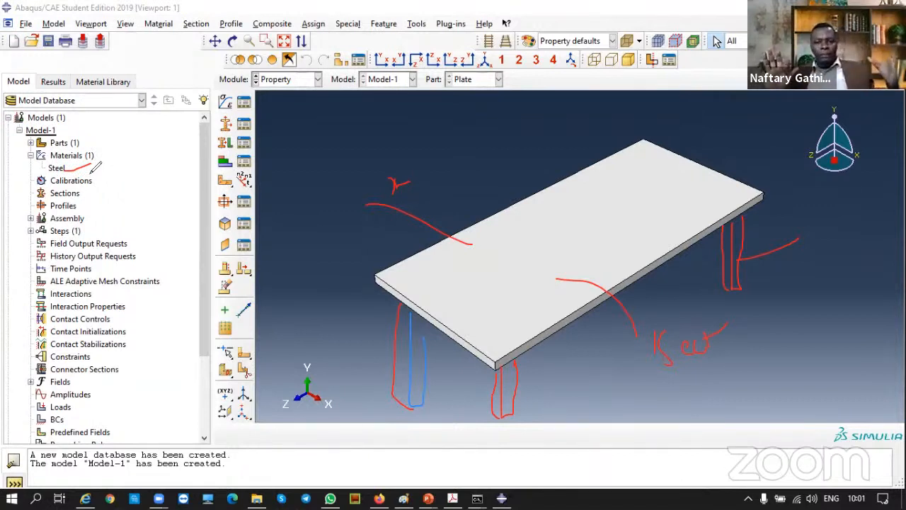
left_click_drag(425, 266, 424, 248)
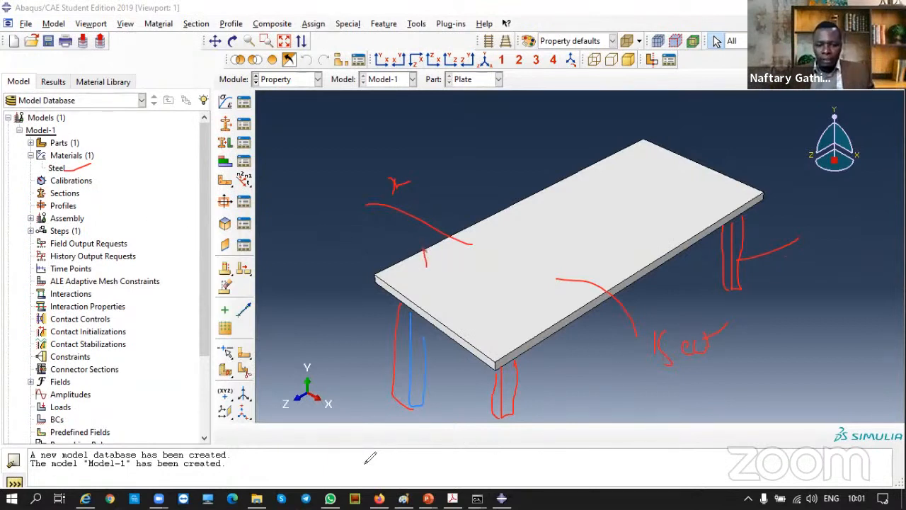
left_click(715, 32)
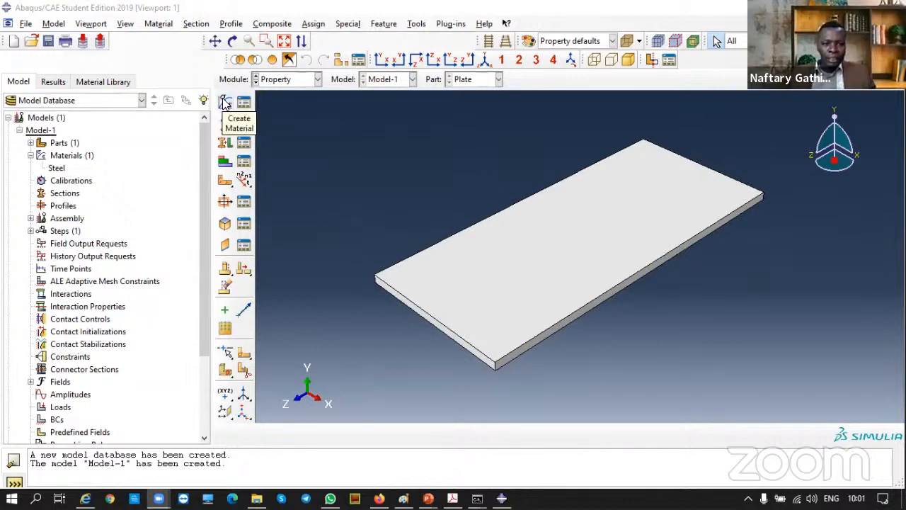
Review the Steel material's definition through the Material Manager, and close the material editor without changes.
left_click(244, 103)
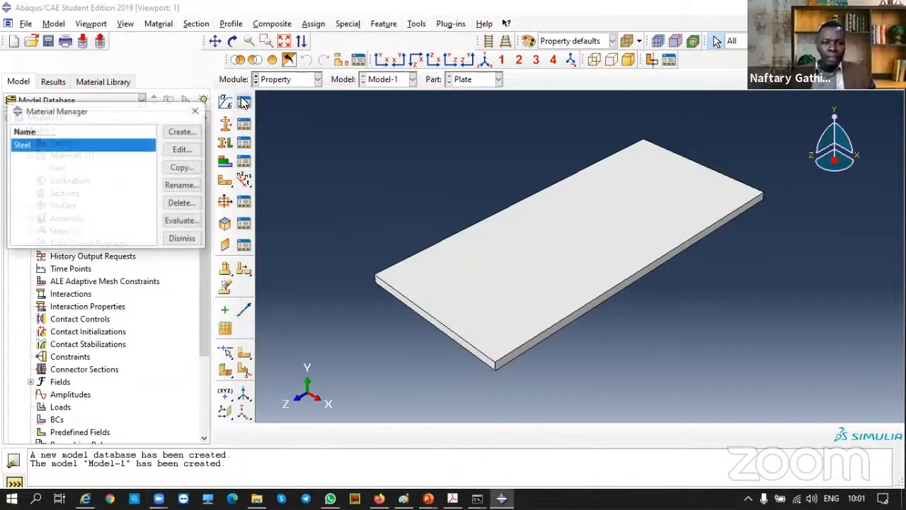
left_click(181, 150)
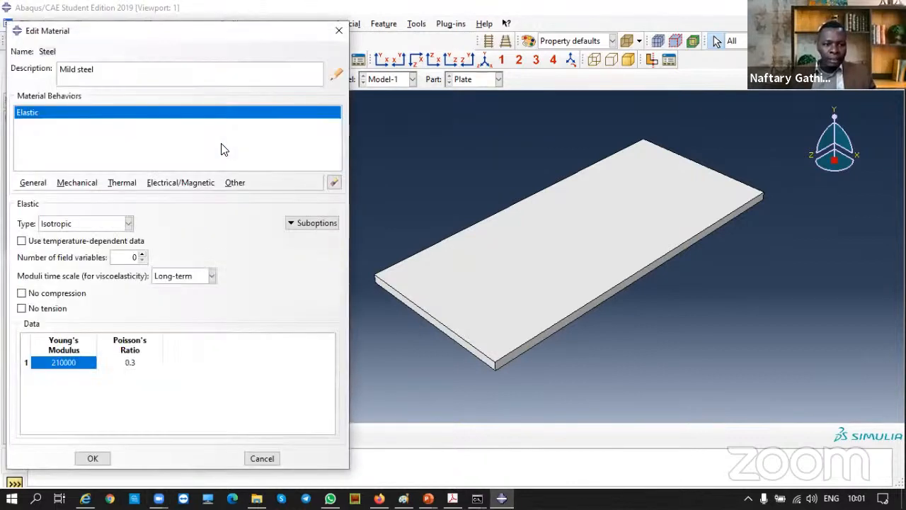
left_click(336, 32)
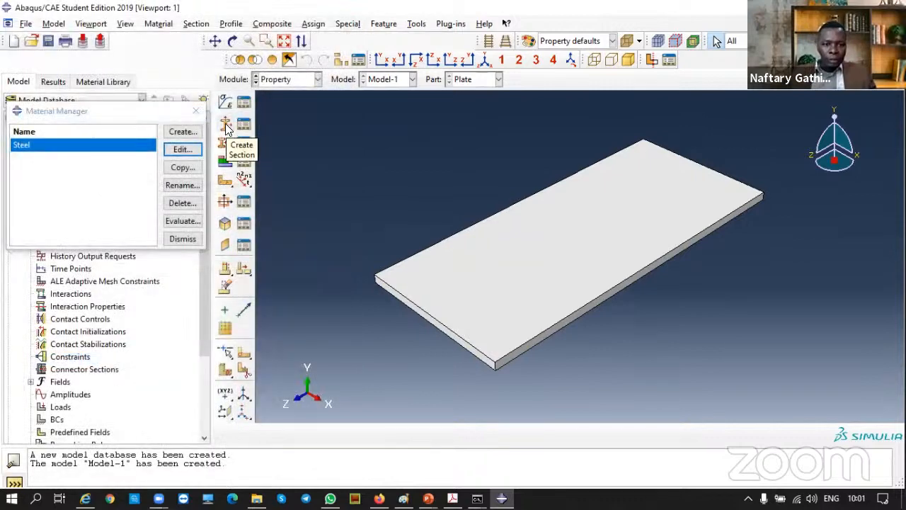
Create a solid homogeneous section named plate-section using the Steel material, and close the Material Manager.
left_click(225, 123)
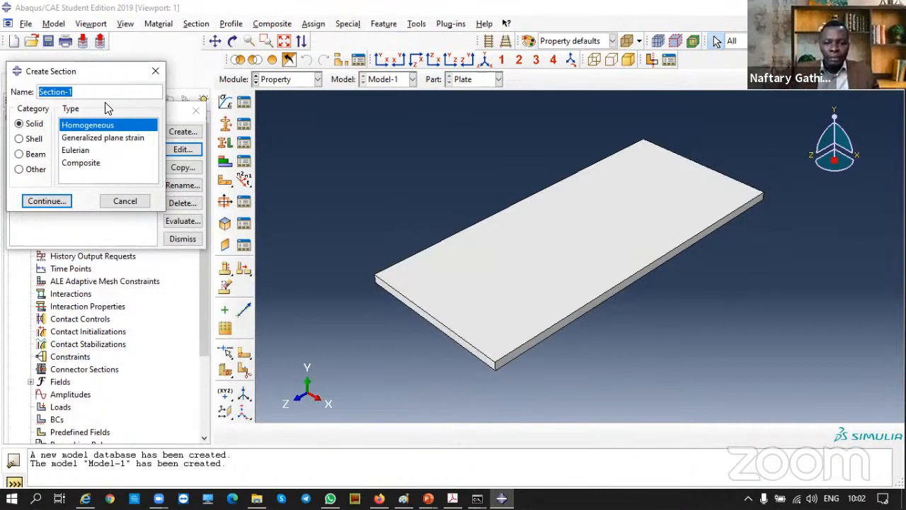
type("plate")
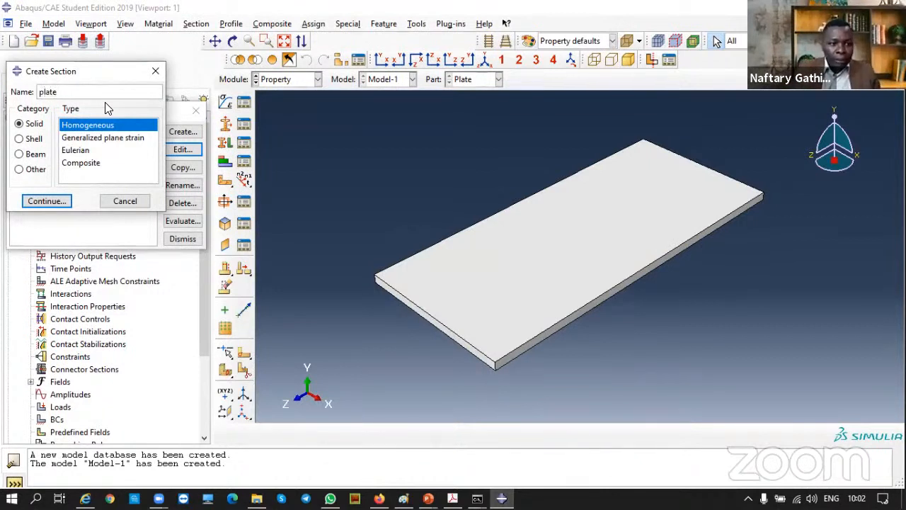
type("-section")
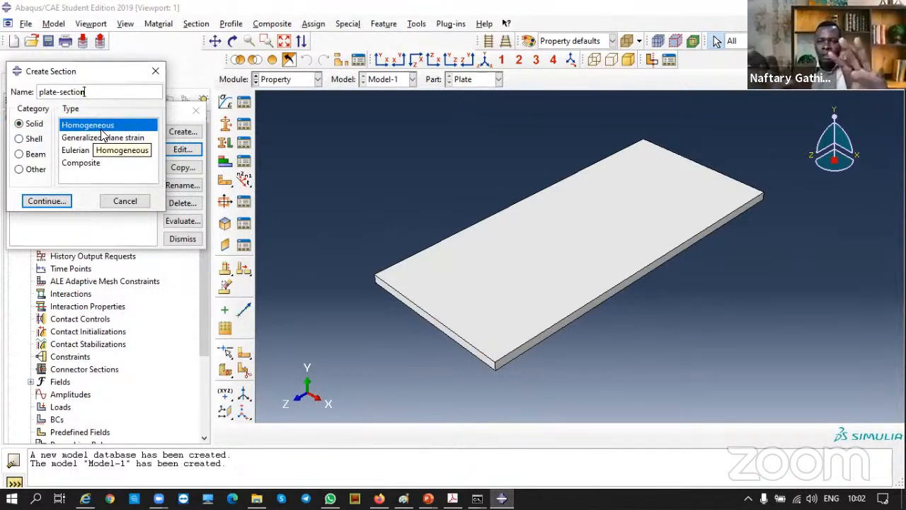
left_click(47, 201)
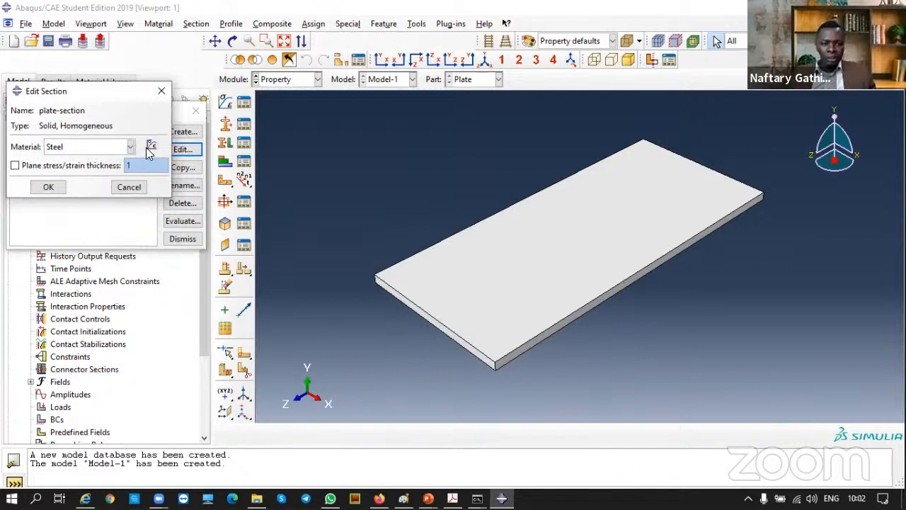
left_click(47, 187)
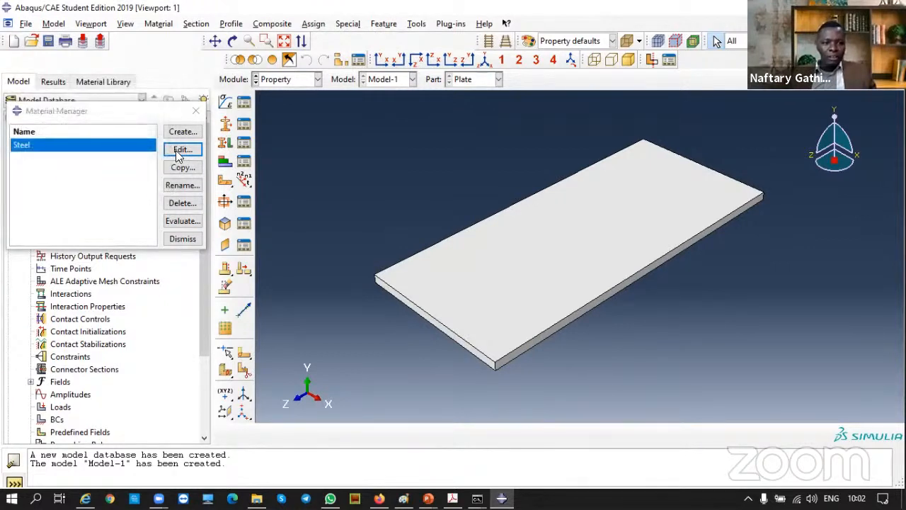
left_click(195, 111)
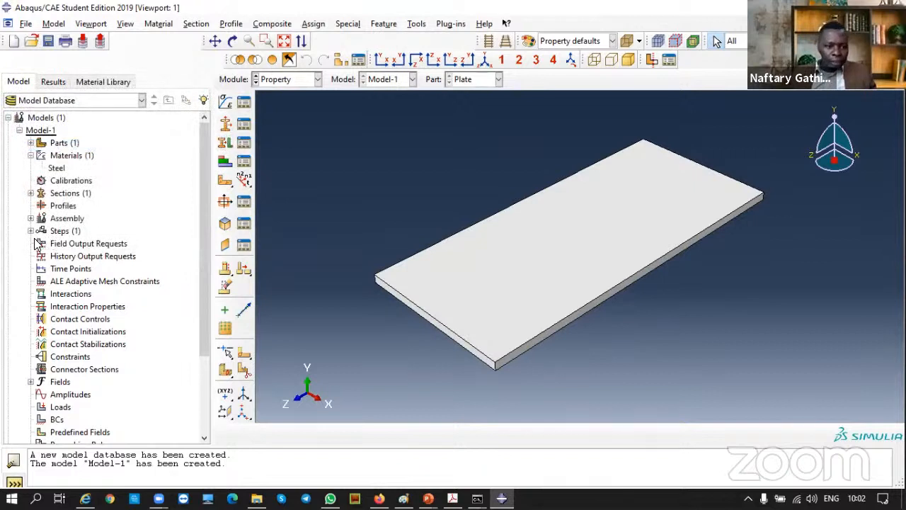
Expand the Sections entry in the model tree to check plate-section, staying in the Property module.
left_click(31, 193)
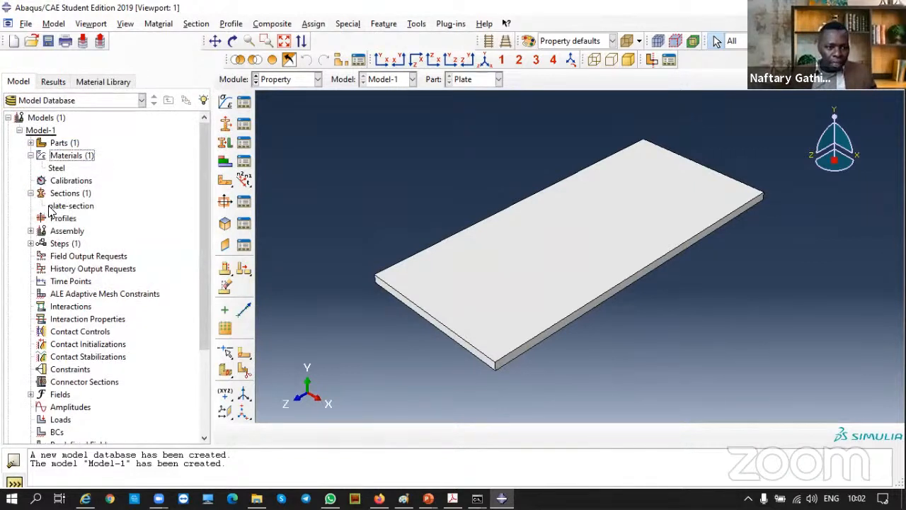
left_click(68, 208)
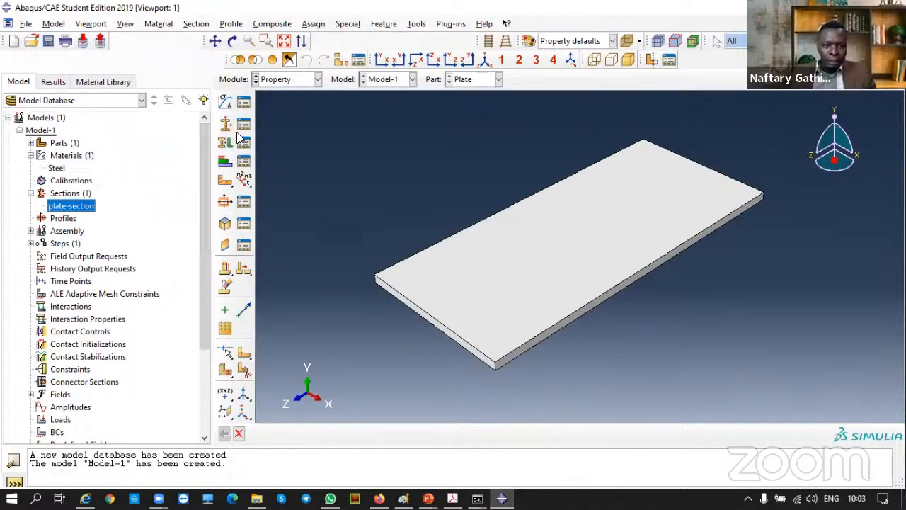
left_click(78, 196)
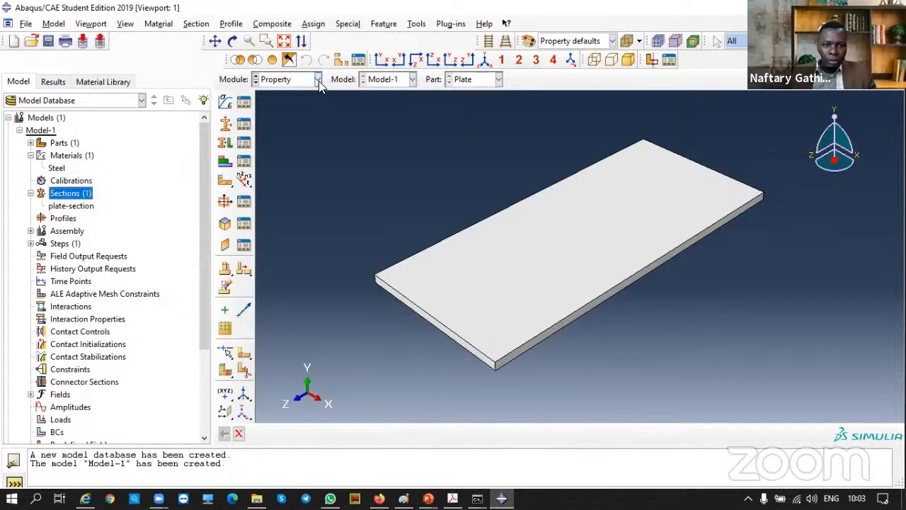
left_click(318, 80)
left_click(287, 109)
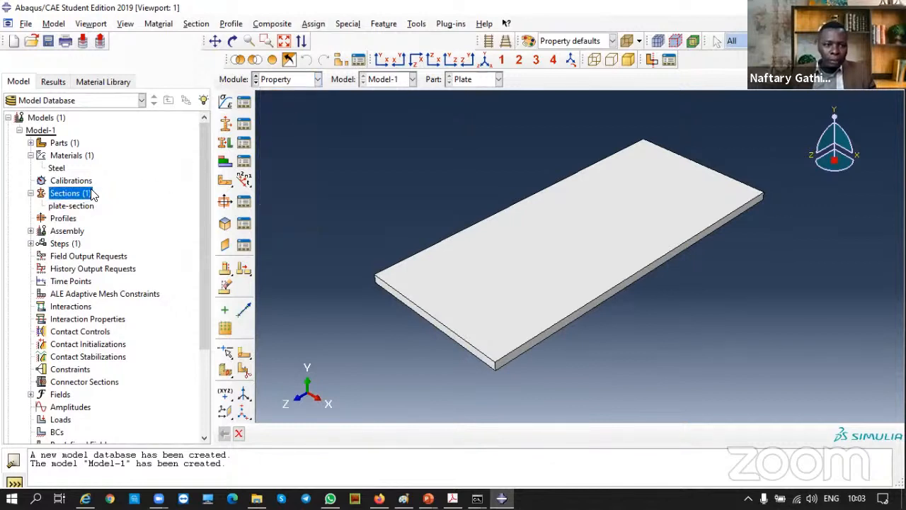
Assign plate-section to the whole plate without creating a set for the region.
left_click(227, 144)
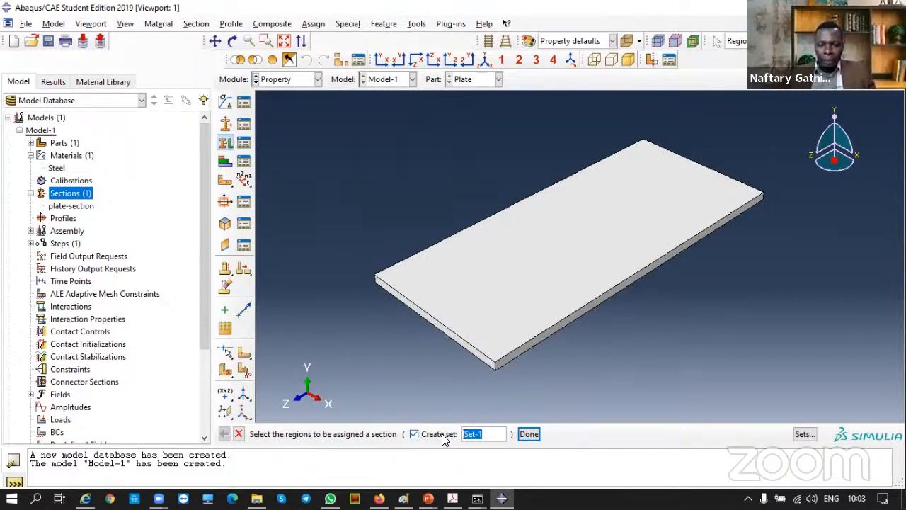
left_click(414, 434)
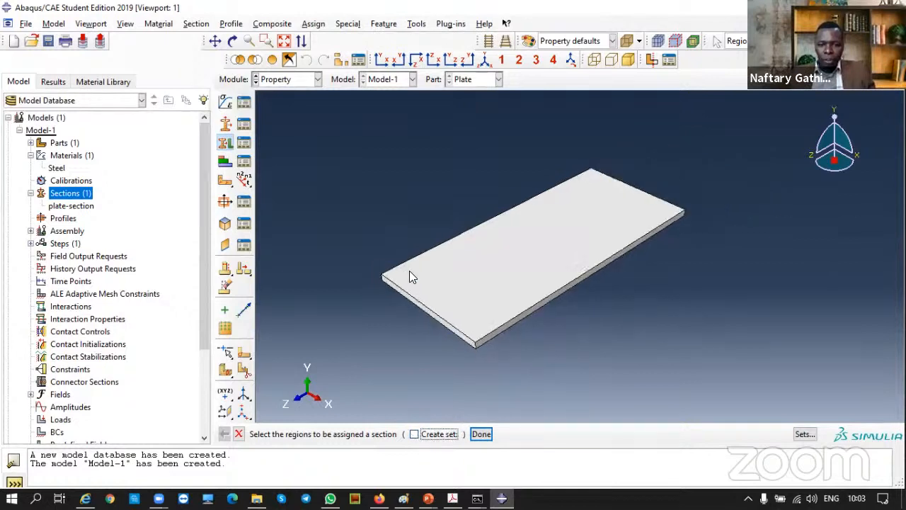
scroll(461, 289, "up", 3)
left_click_drag(696, 364, 365, 164)
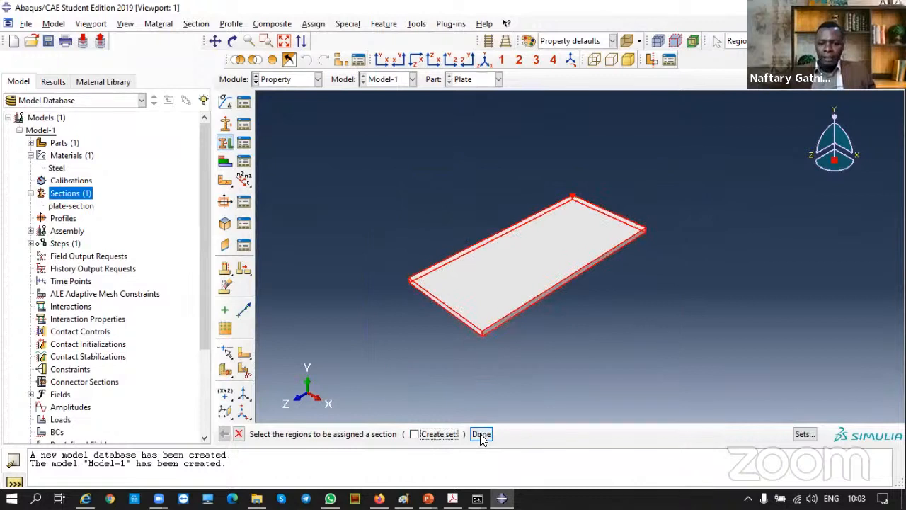
left_click(414, 434)
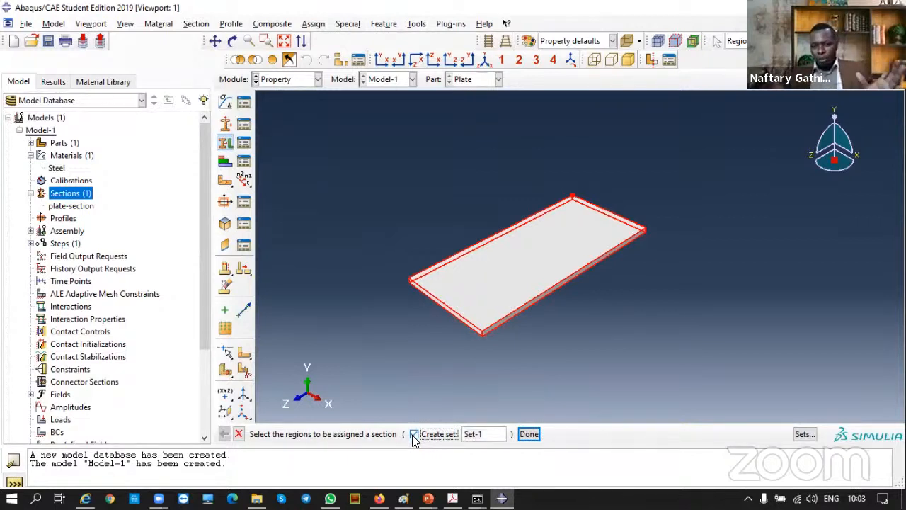
left_click(414, 434)
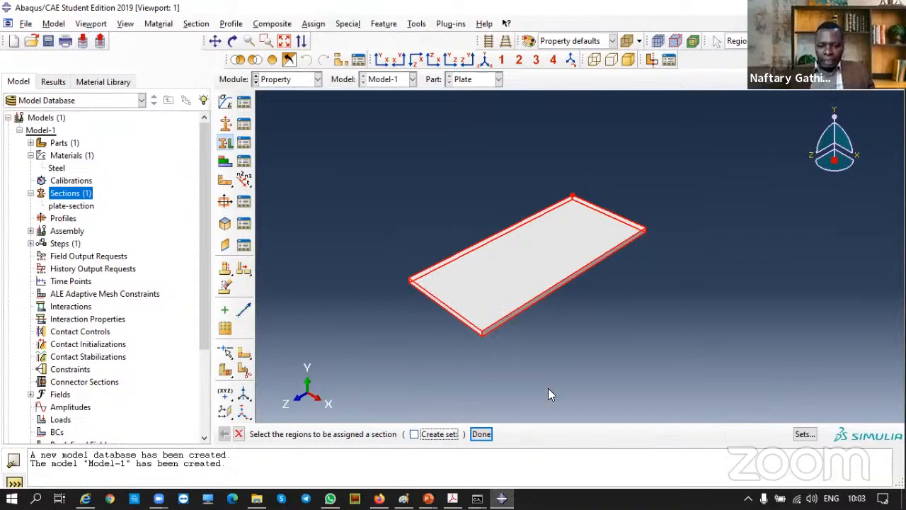
left_click_drag(573, 269, 389, 230)
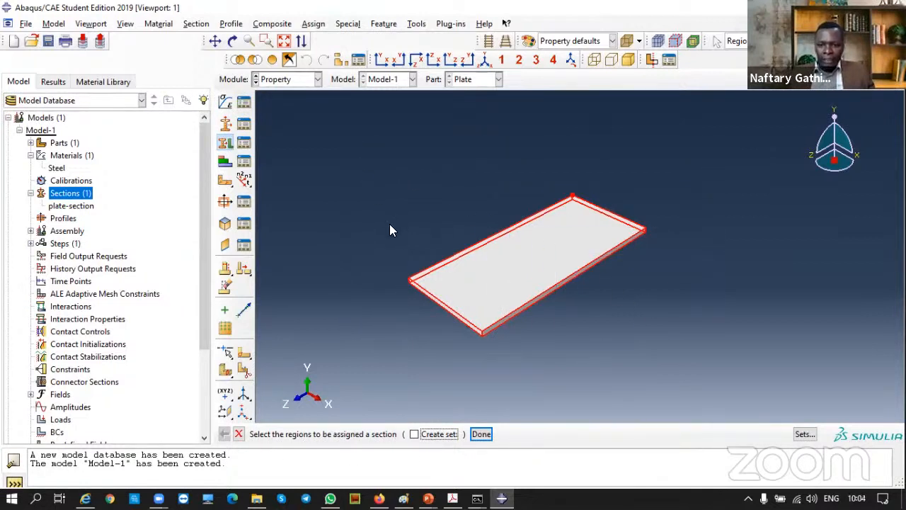
middle_click(390, 230)
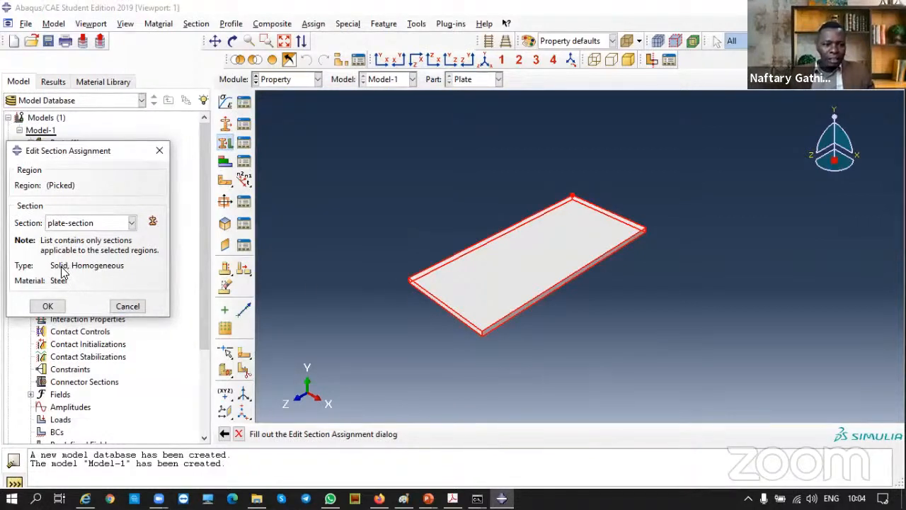
left_click(48, 306)
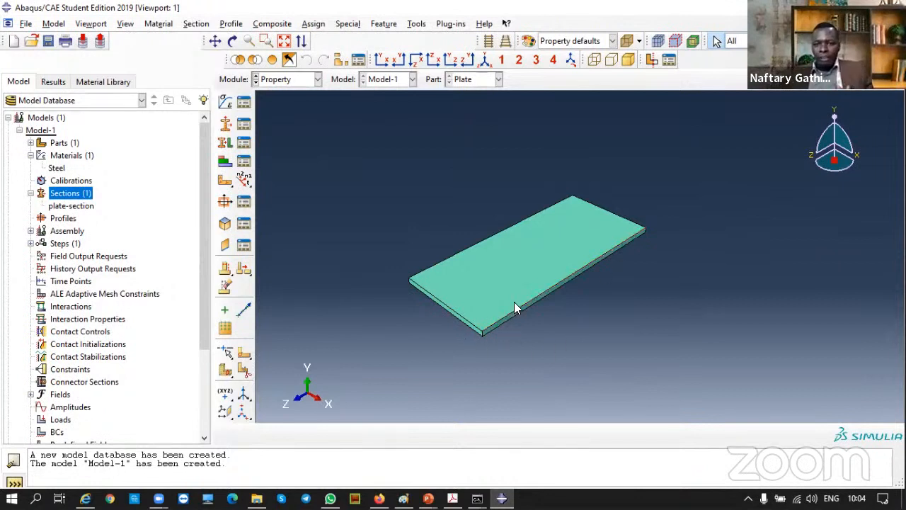
scroll(514, 303, "down", 3)
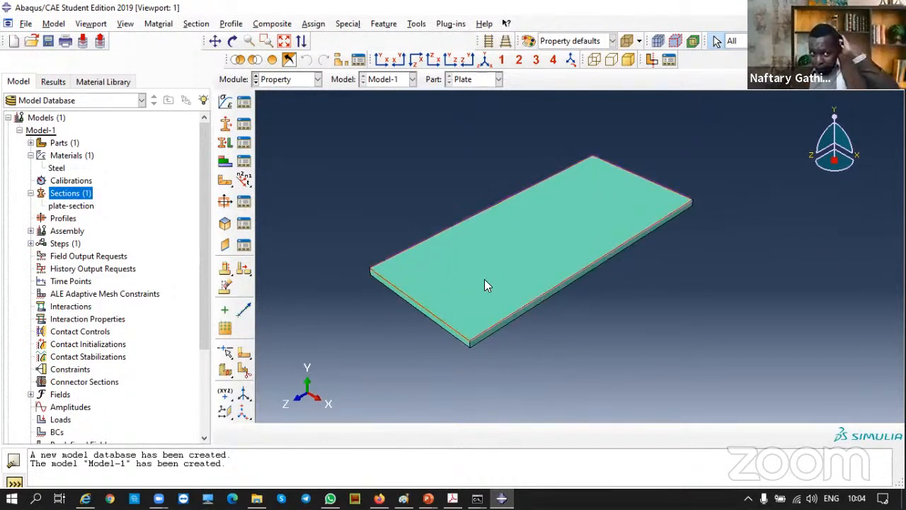
scroll(512, 274, "up", 2)
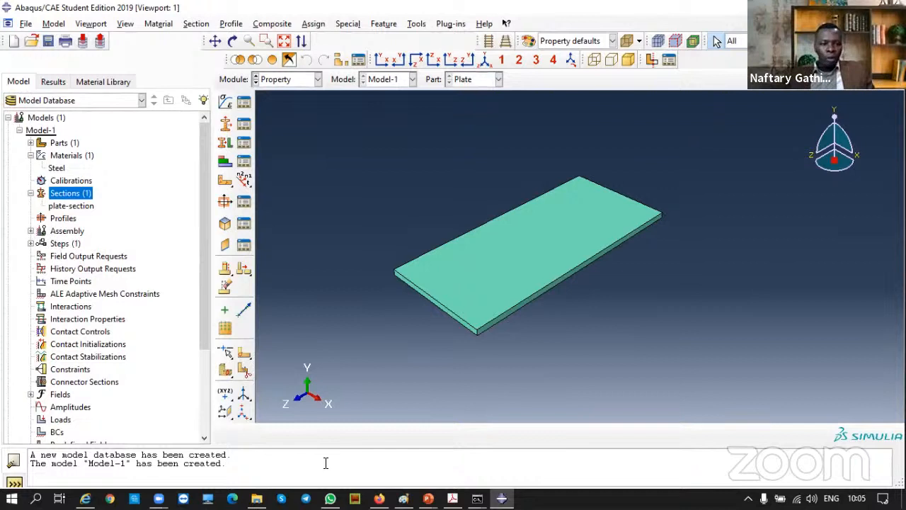
Create a dependent (mesh on part) instance of the Plate part in the assembly.
left_click(31, 230)
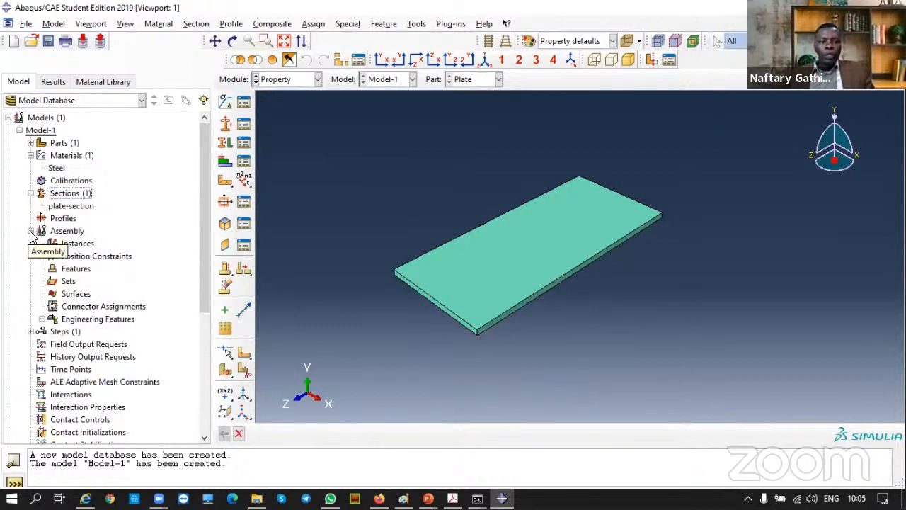
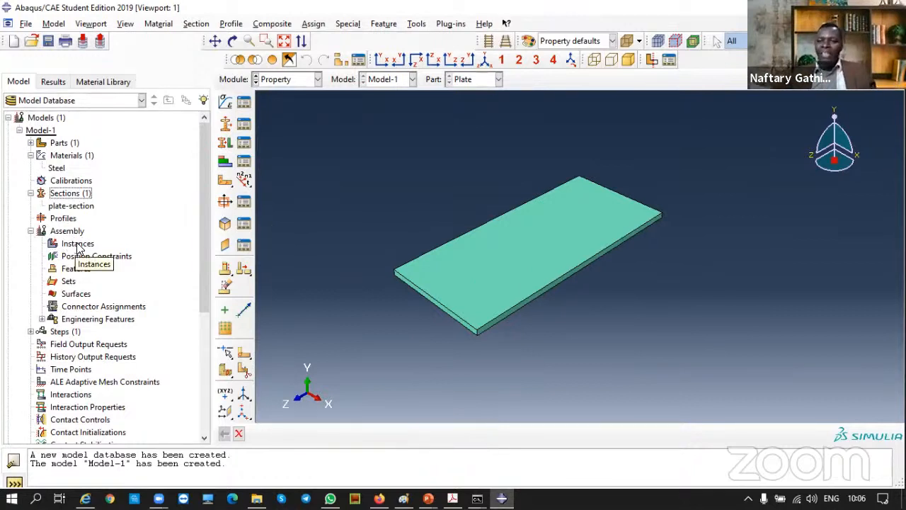
double_click(78, 244)
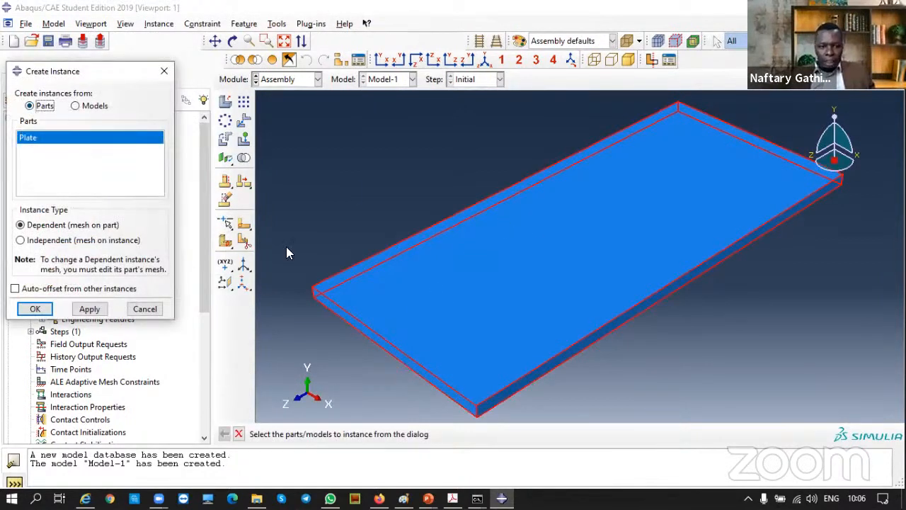
left_click(89, 309)
left_click(35, 309)
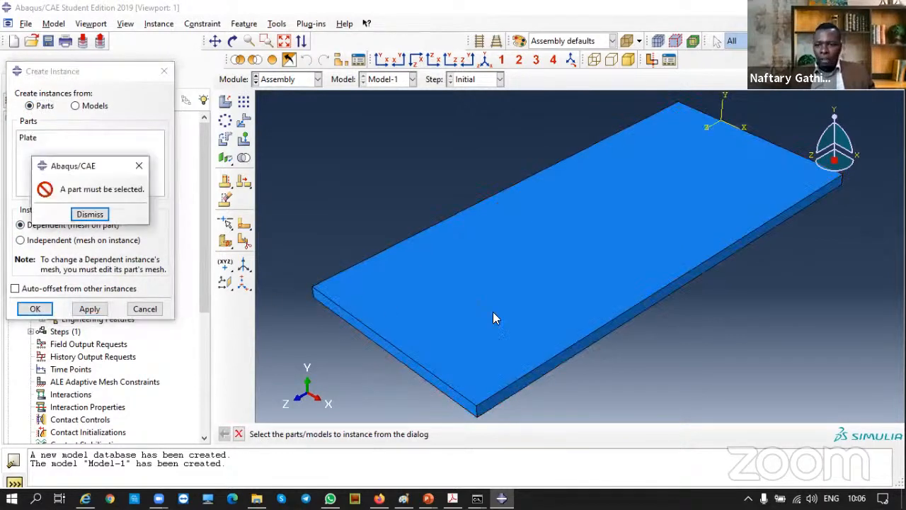
left_click(97, 214)
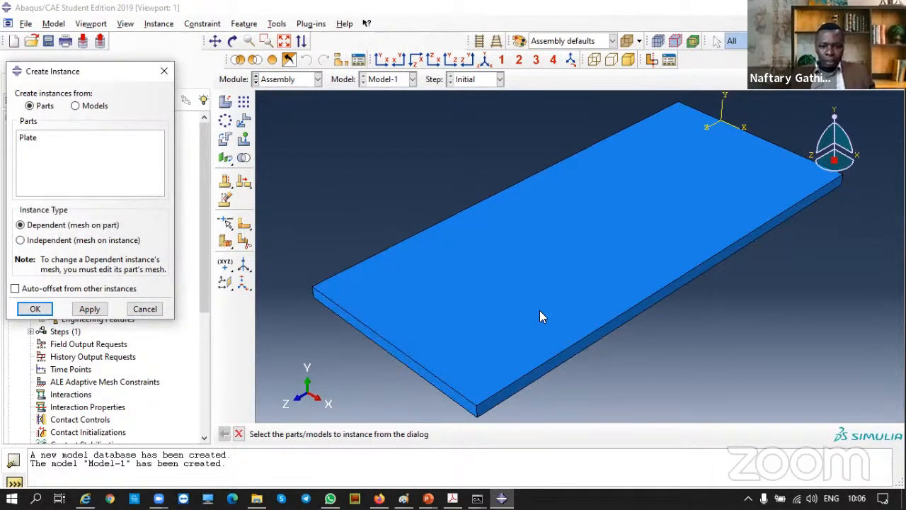
scroll(540, 317, "down", 3)
left_click(812, 409)
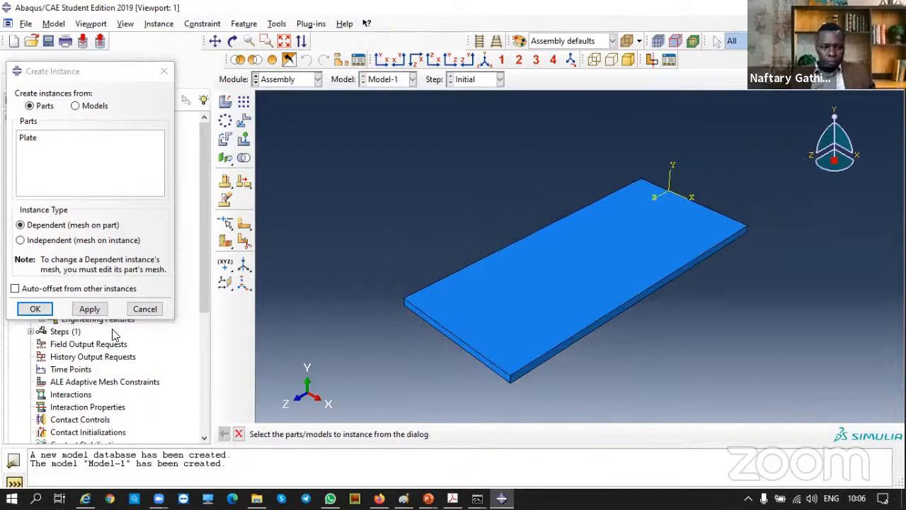
Add two more dependent instances of the Plate part to the assembly.
left_click(29, 142)
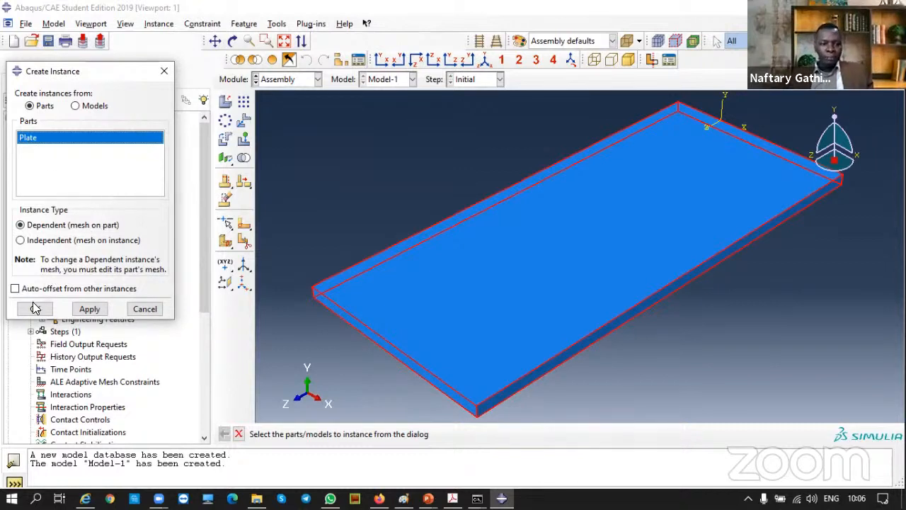
left_click(89, 308)
left_click(35, 309)
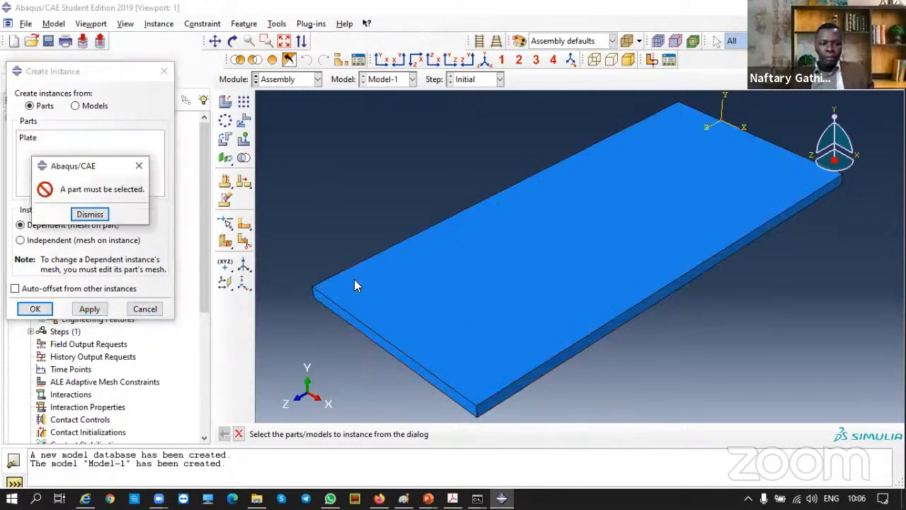
left_click(90, 214)
left_click(27, 137)
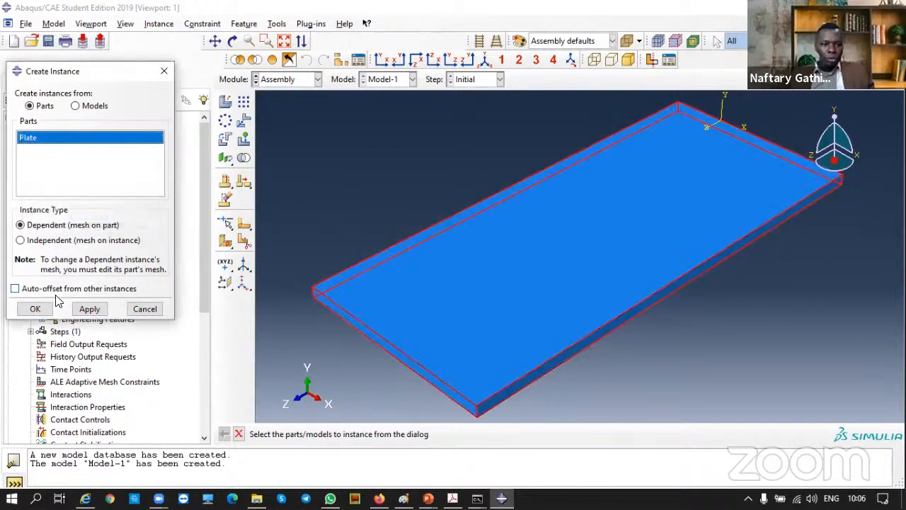
left_click(84, 310)
left_click(83, 310)
left_click(89, 214)
Try to create an independent (mesh on instance) instance of the Plate part.
left_click(23, 240)
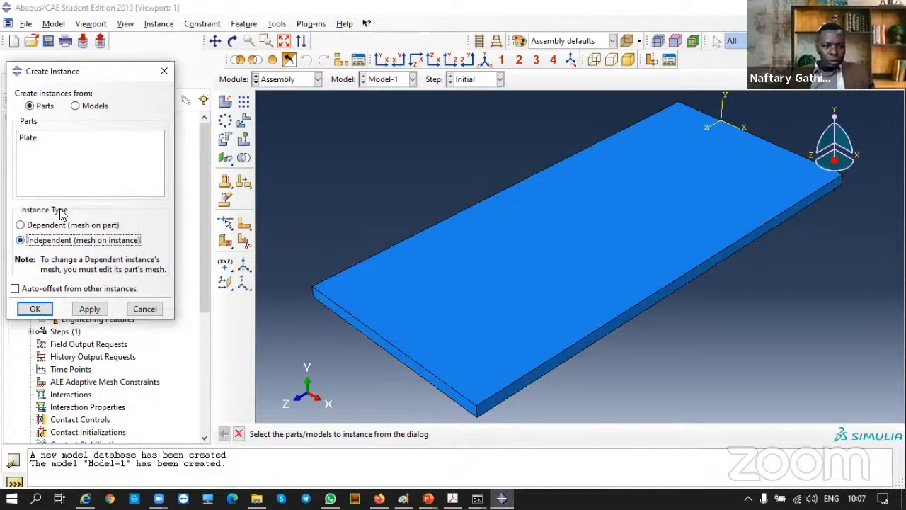
left_click(29, 139)
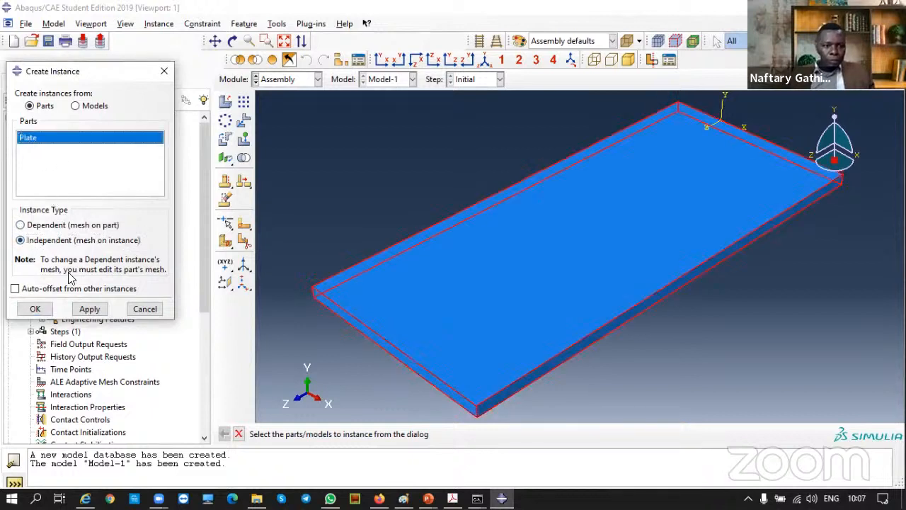
left_click(88, 310)
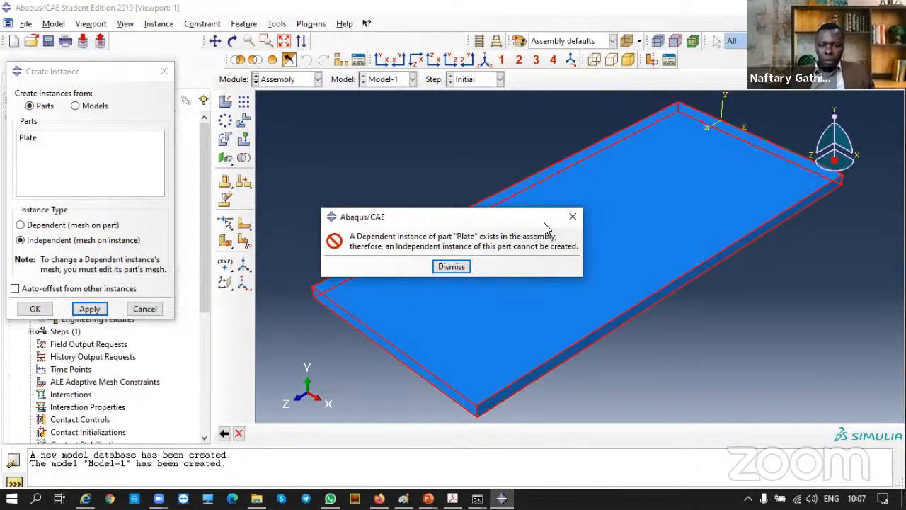
left_click(451, 266)
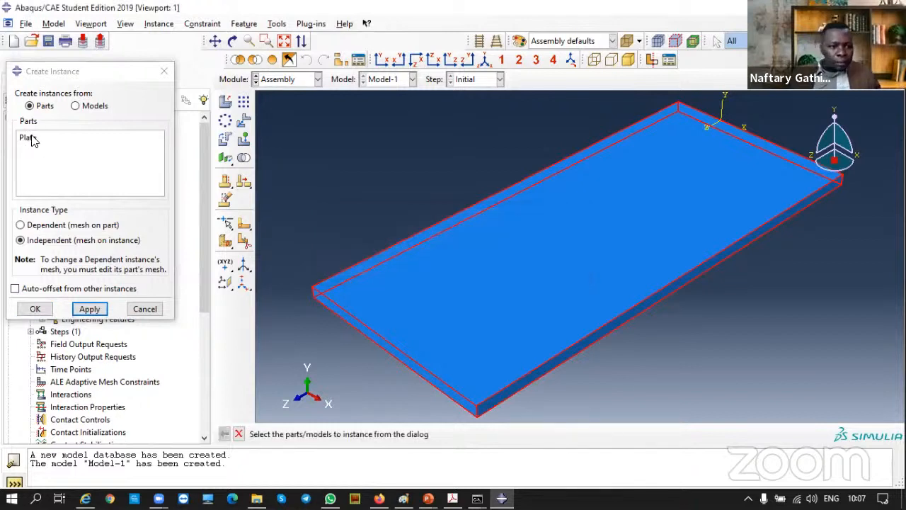
Switch the instance type back to dependent, add another Plate instance, and finish creating instances.
left_click(32, 139)
left_click(55, 228)
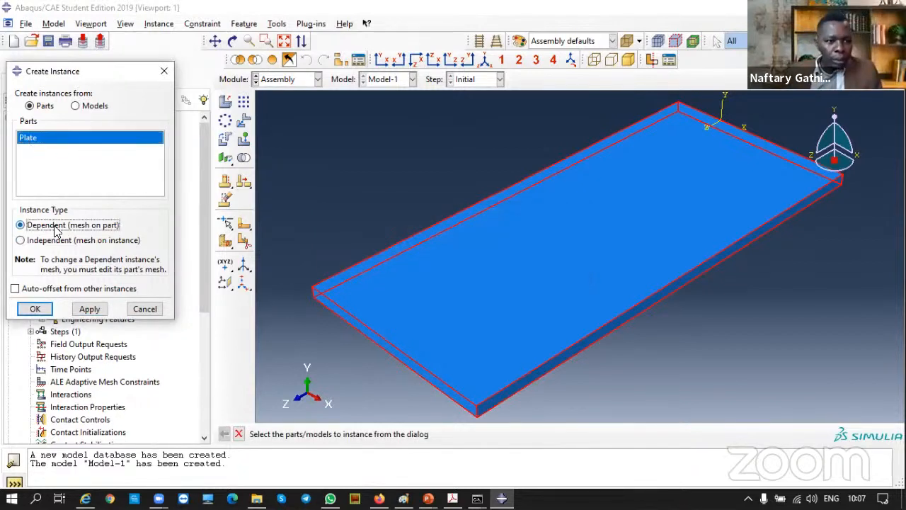
left_click(35, 309)
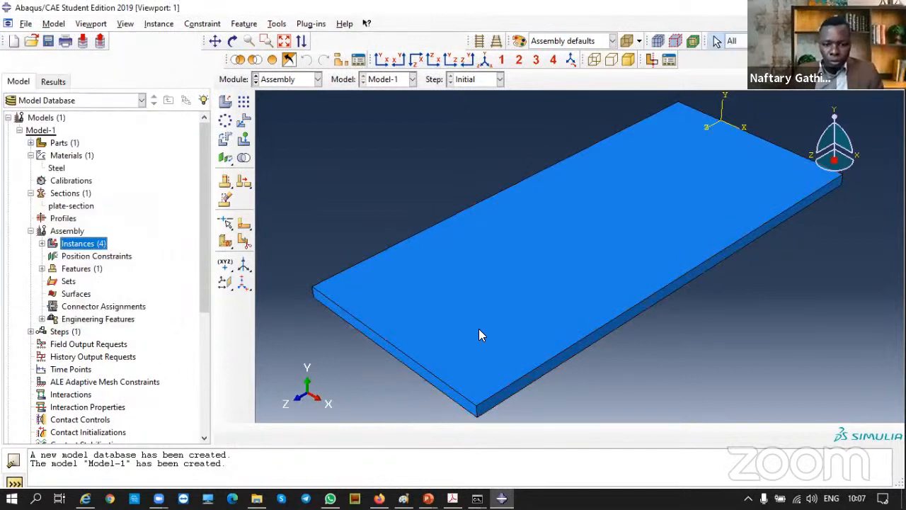
Check the plate instances listed in the assembly one by one, and delete the duplicate Plate-4.
left_click(41, 243)
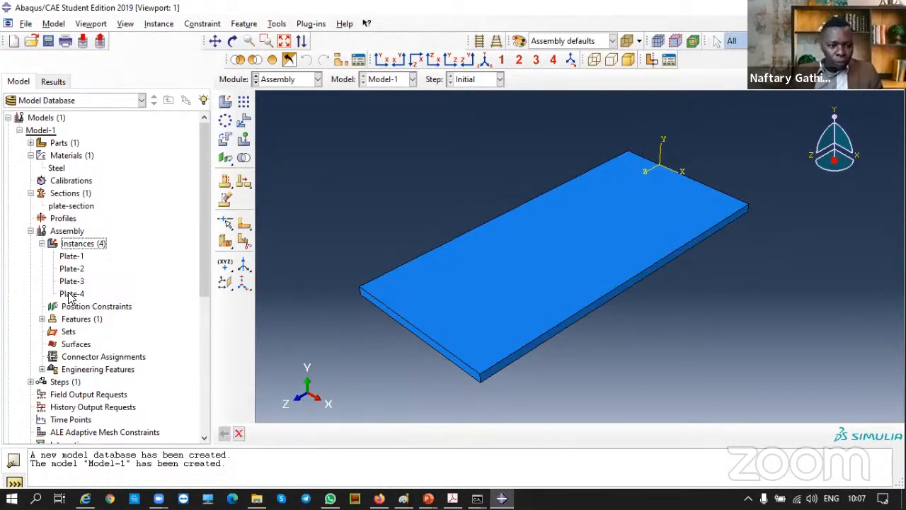
left_click(71, 294)
left_click(72, 281)
left_click(71, 269)
left_click(71, 257)
left_click(71, 294)
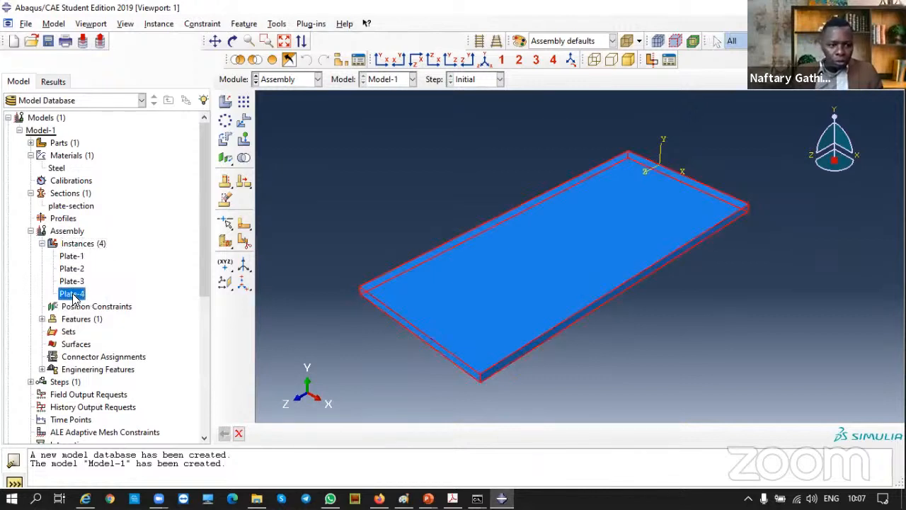
right_click(74, 298)
left_click(99, 308)
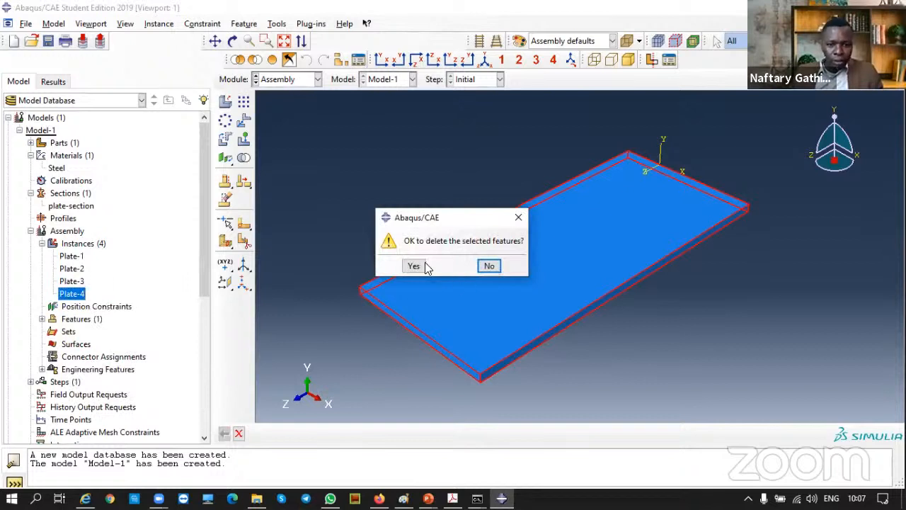
left_click(415, 266)
Delete the duplicate instances Plate-3 and Plate-2 from the assembly.
left_click(71, 281)
right_click(73, 282)
left_click(100, 307)
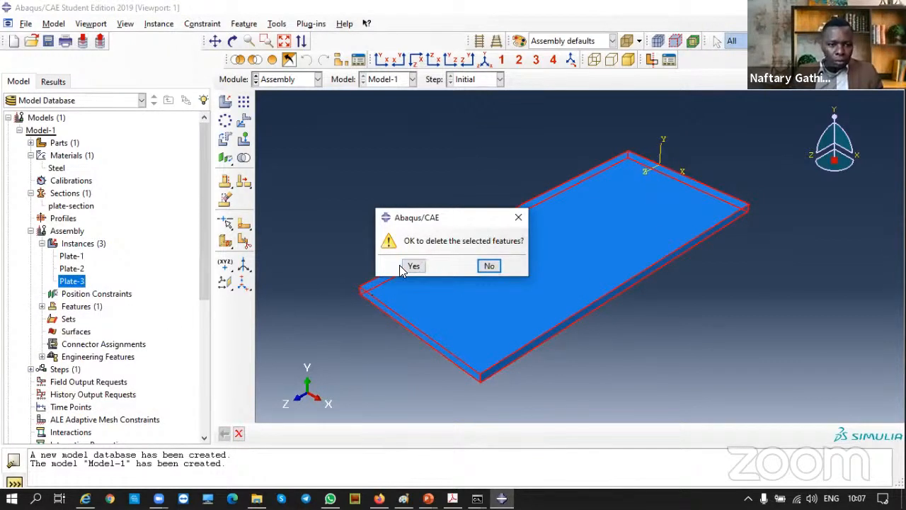
left_click(414, 266)
left_click(71, 268)
right_click(73, 269)
left_click(99, 307)
left_click(413, 267)
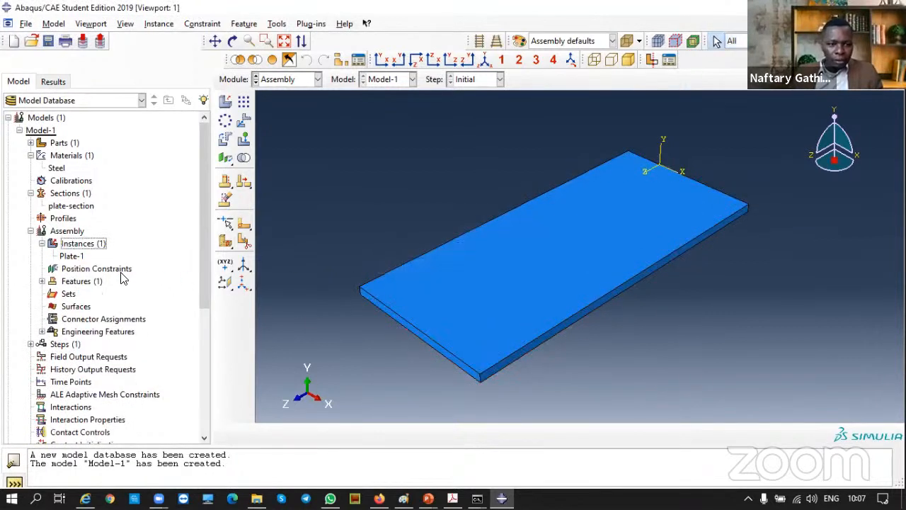
Highlight the Plate-1 instance and check the contents of the assembly's Features entry in the model tree.
left_click(75, 257)
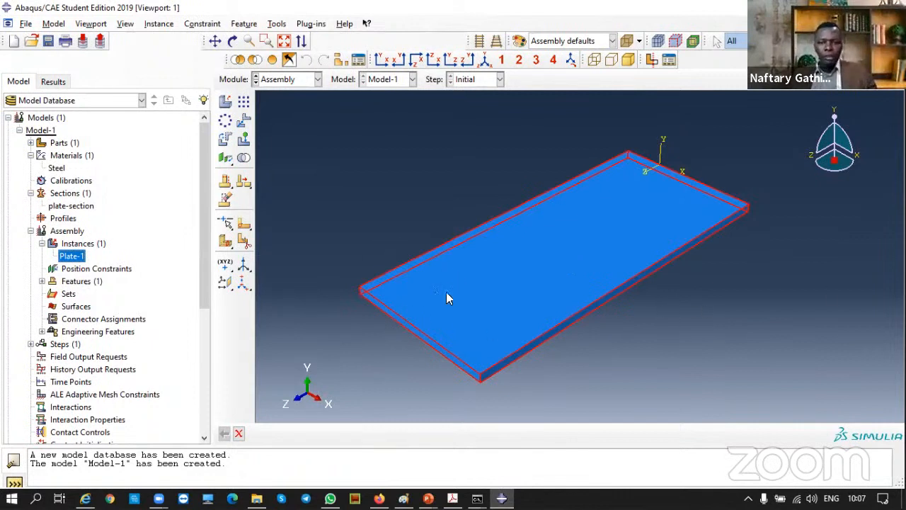
left_click(42, 282)
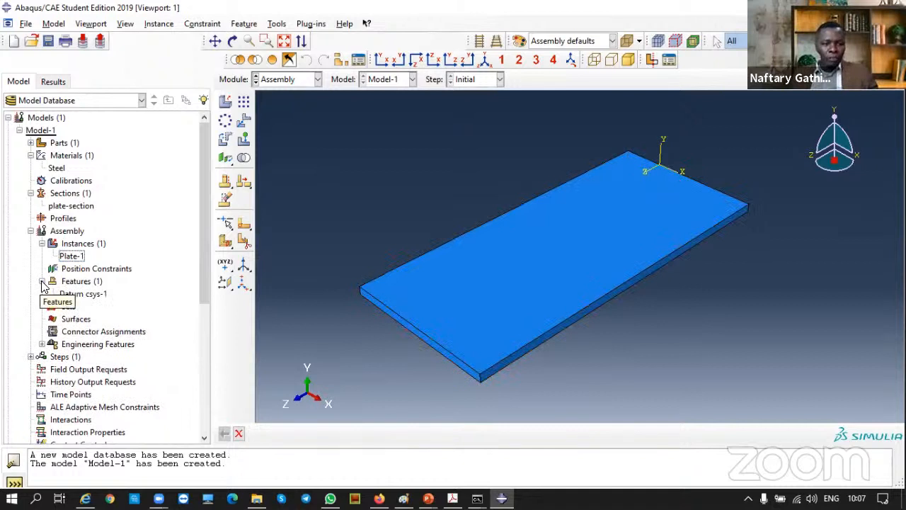
left_click(42, 281)
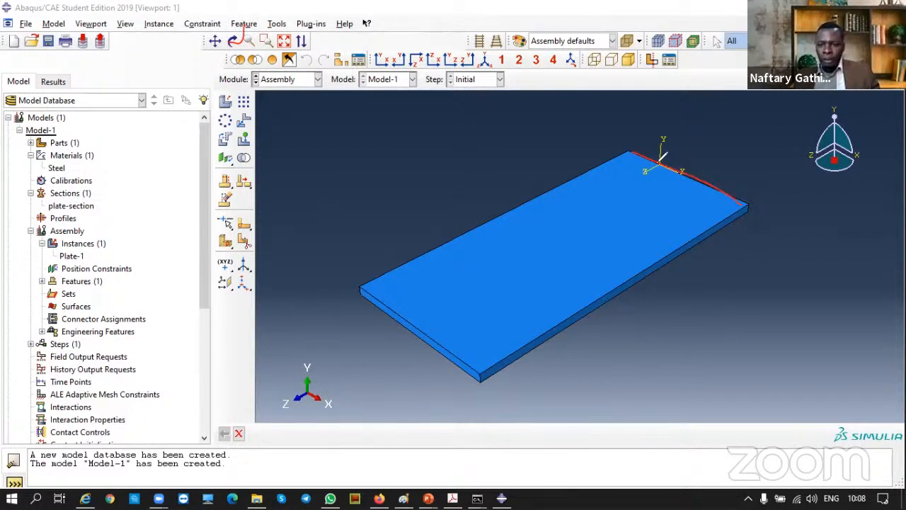
Annotate the plate's near short edge with red arrows pointing outward, and trace that edge in red.
mouse_move(380, 307)
left_mouse_down()
mouse_move(285, 323)
mouse_move(305, 329)
left_mouse_up()
left_click_drag(408, 332, 306, 364)
left_click_drag(306, 365, 336, 369)
left_click_drag(453, 361, 349, 395)
left_click_drag(348, 395, 369, 400)
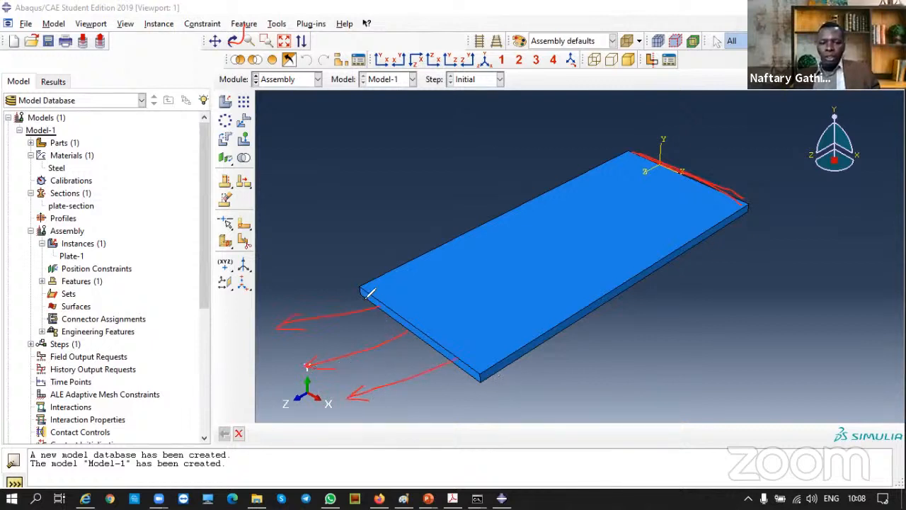
mouse_move(364, 290)
left_mouse_down()
mouse_move(452, 337)
mouse_move(482, 372)
left_mouse_up()
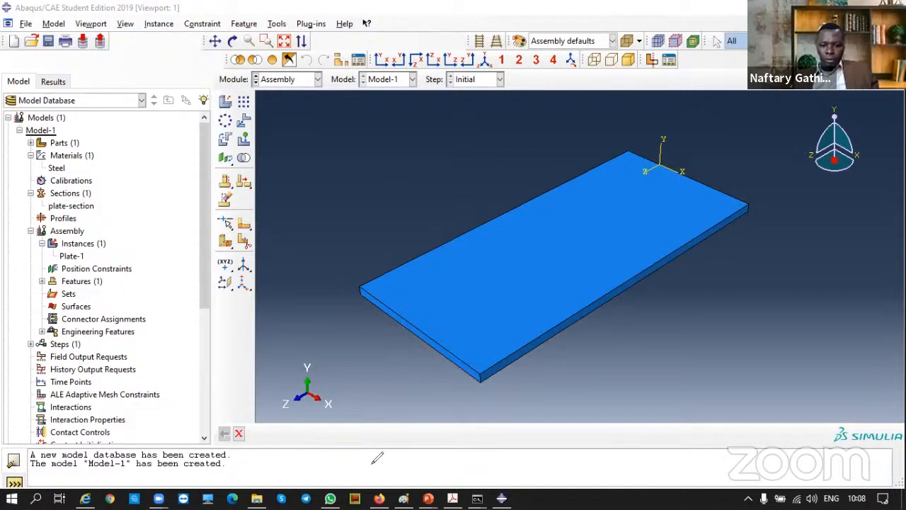
Create an assembly geometry set named end1 from the plate's short end face beside the coordinate origin.
left_click(233, 41)
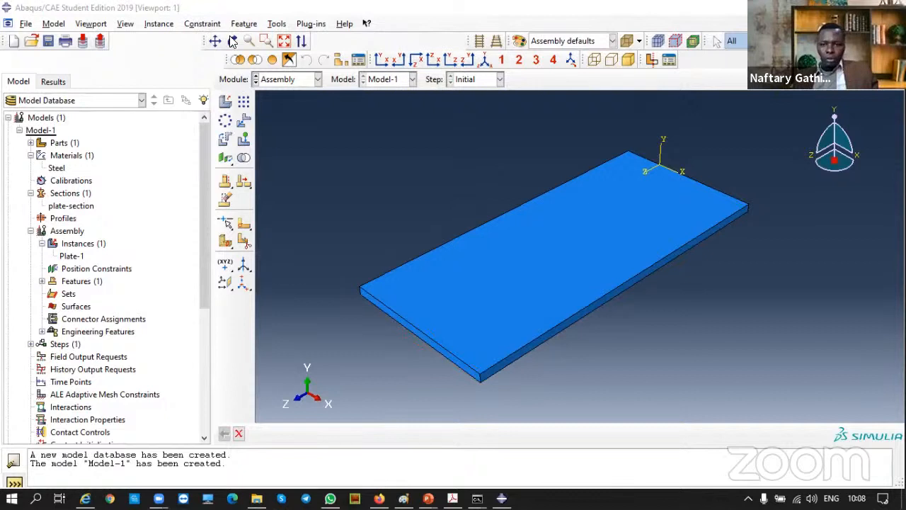
left_click_drag(431, 300, 390, 279)
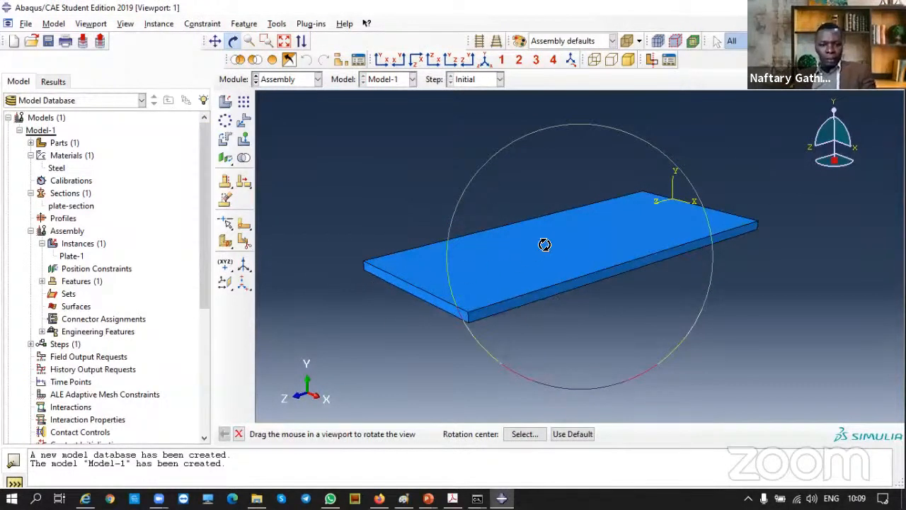
left_click_drag(536, 249, 479, 299)
key("Escape")
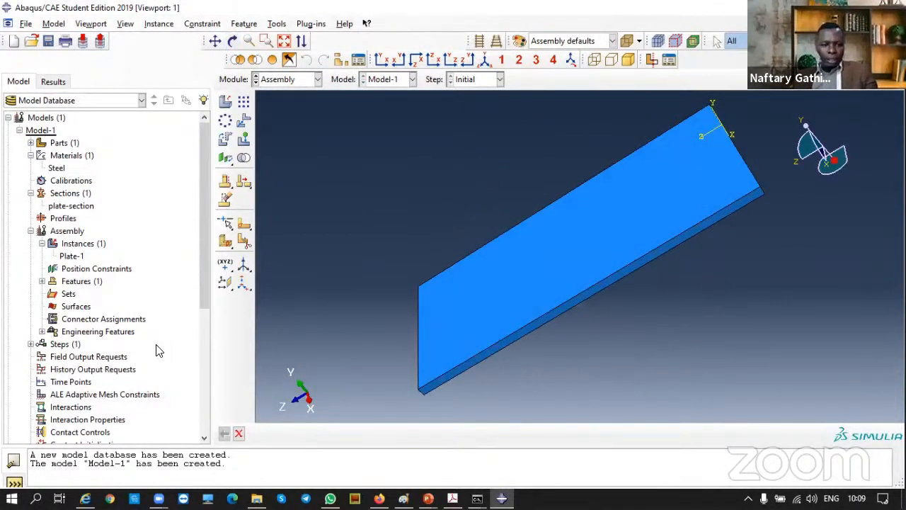
double_click(66, 294)
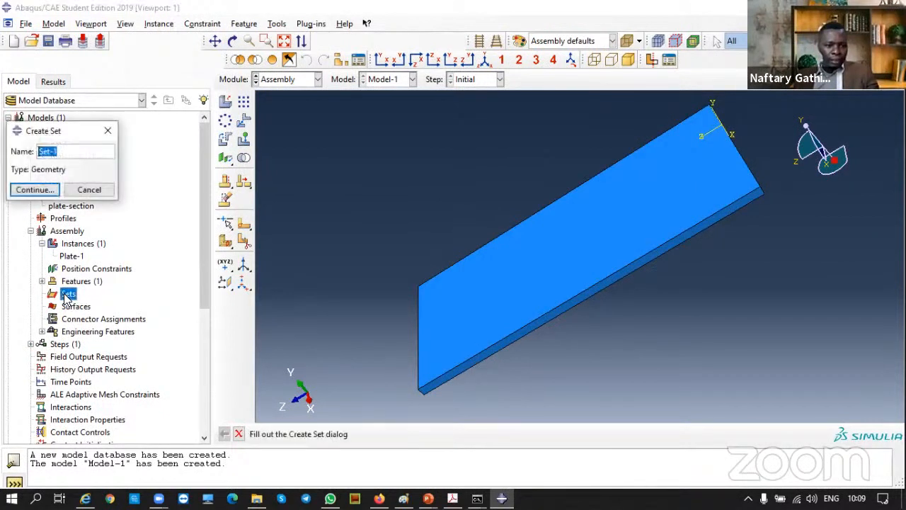
type("end1")
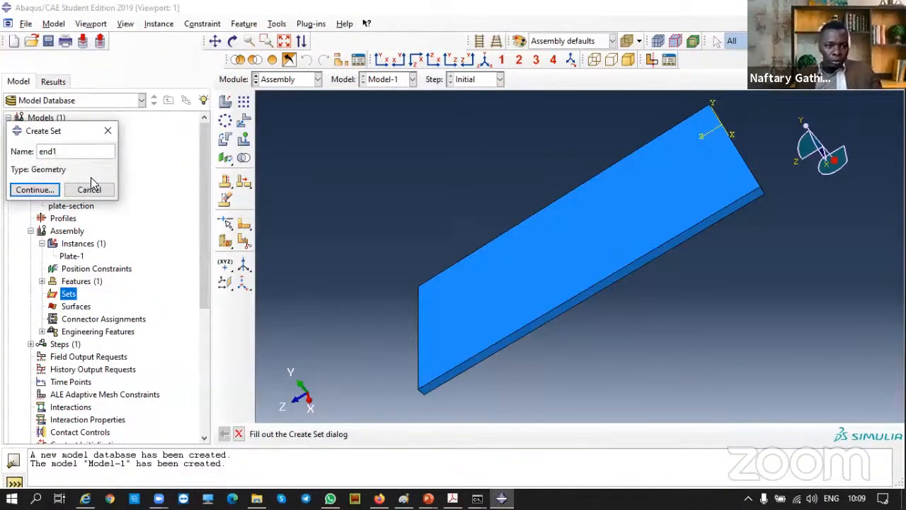
left_click(32, 190)
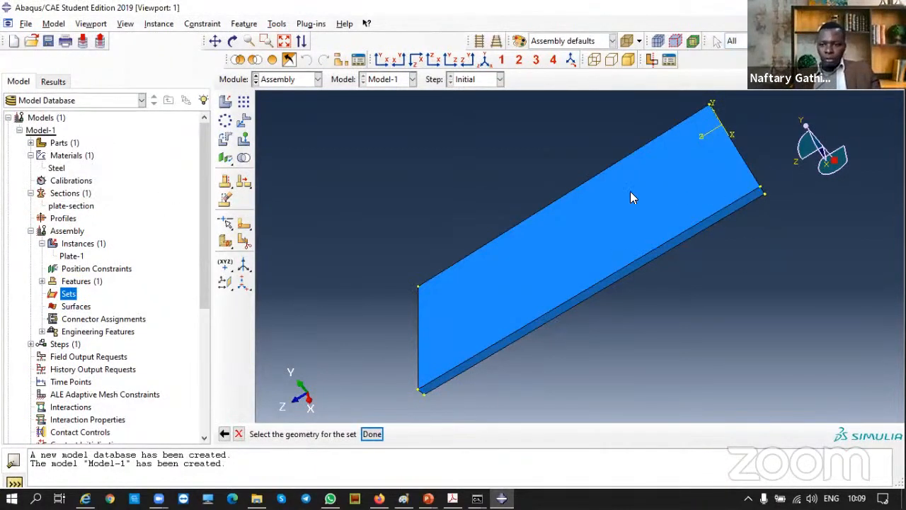
left_click(233, 40)
left_click_drag(659, 251, 617, 266)
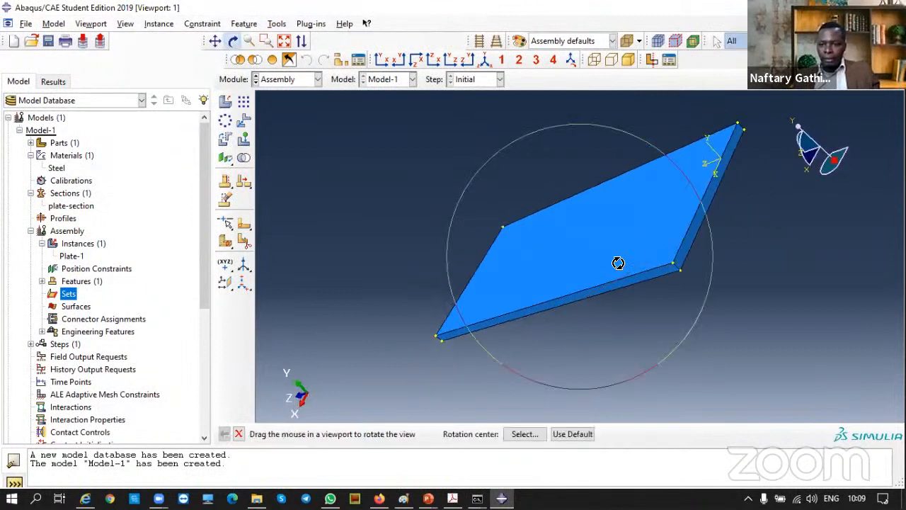
key("Escape")
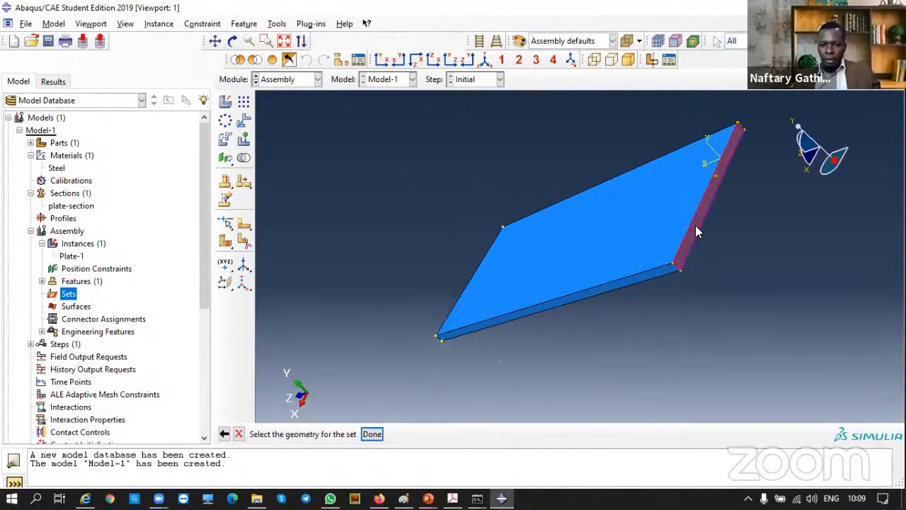
left_click(695, 227)
middle_click(695, 227)
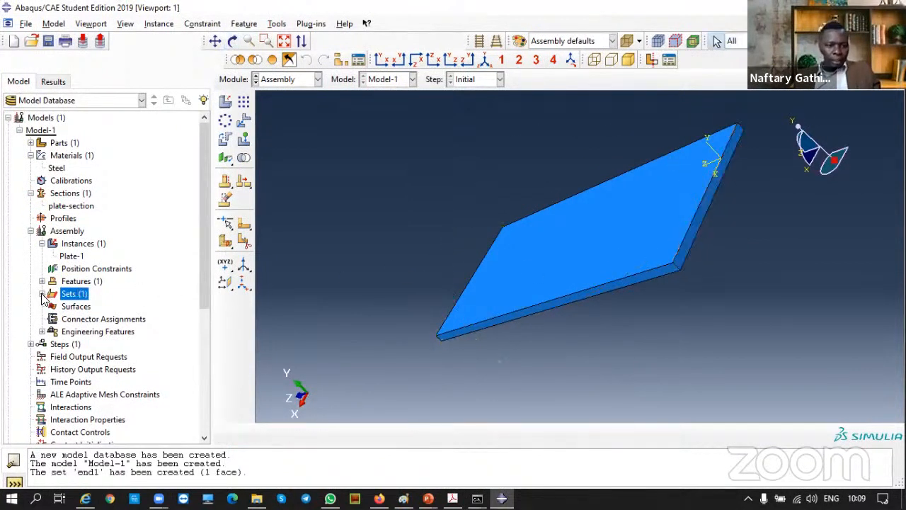
Create a second assembly geometry set named end2 from the short end face opposite the coordinate origin.
left_click(42, 294)
double_click(74, 293)
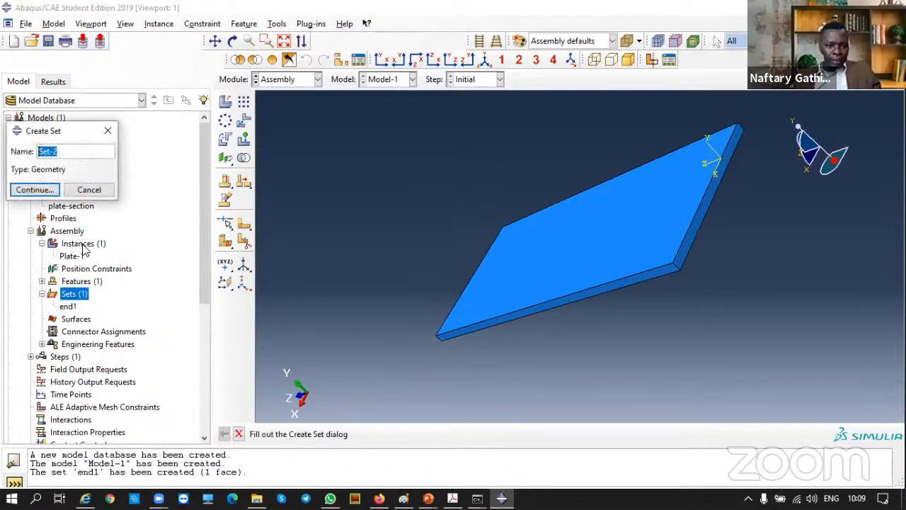
type("end2")
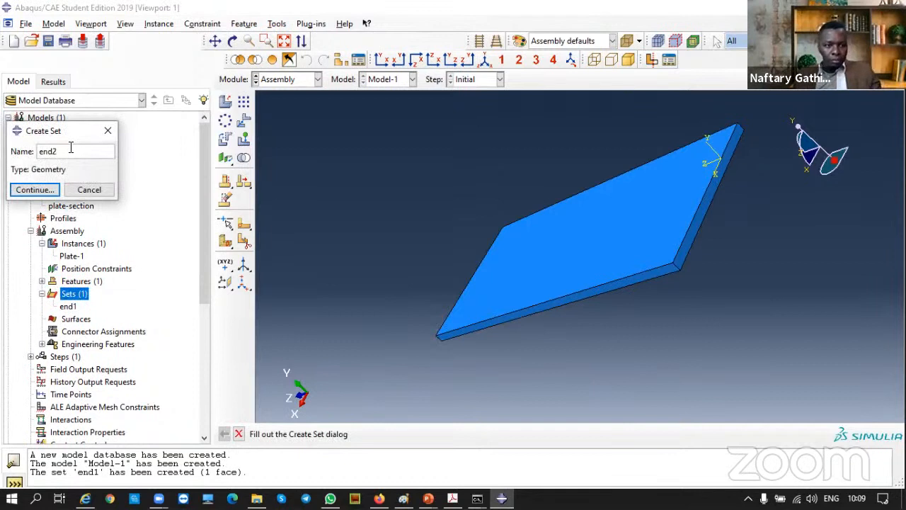
left_click(35, 190)
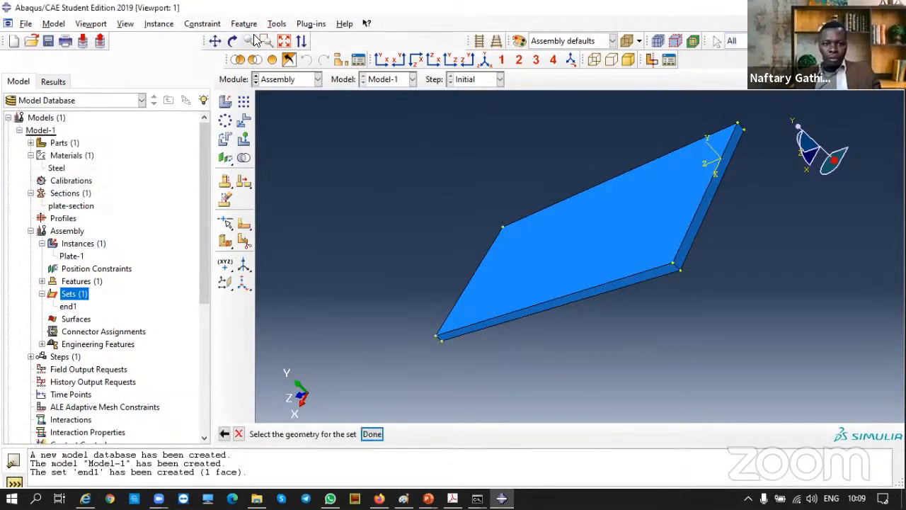
left_click(232, 40)
left_click_drag(481, 277, 379, 282)
left_click(388, 276)
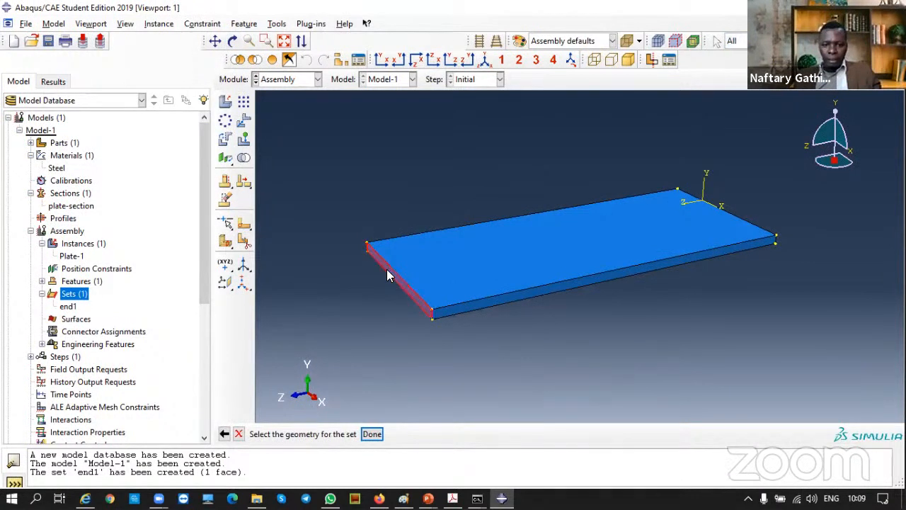
middle_click(324, 286)
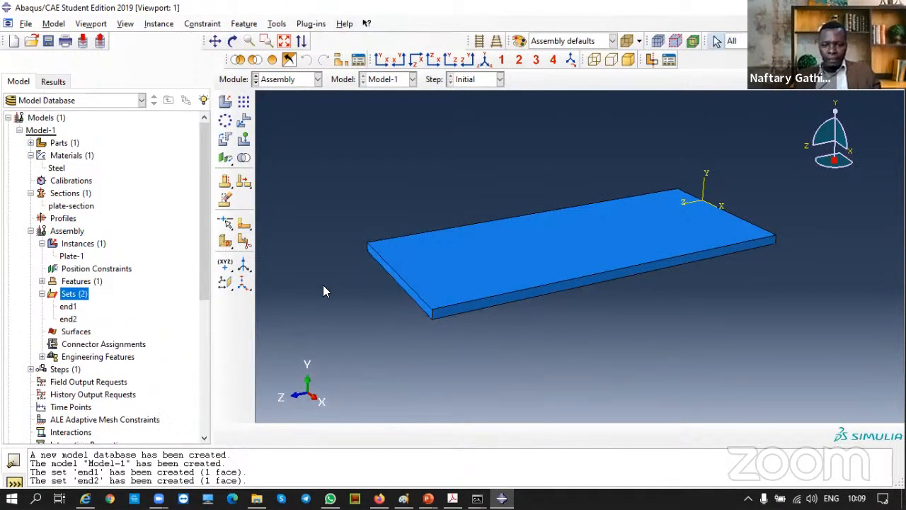
Highlight the sets end1 and end2 on the plate, and look through the remaining model tree entries.
left_click(67, 308)
left_click(74, 320)
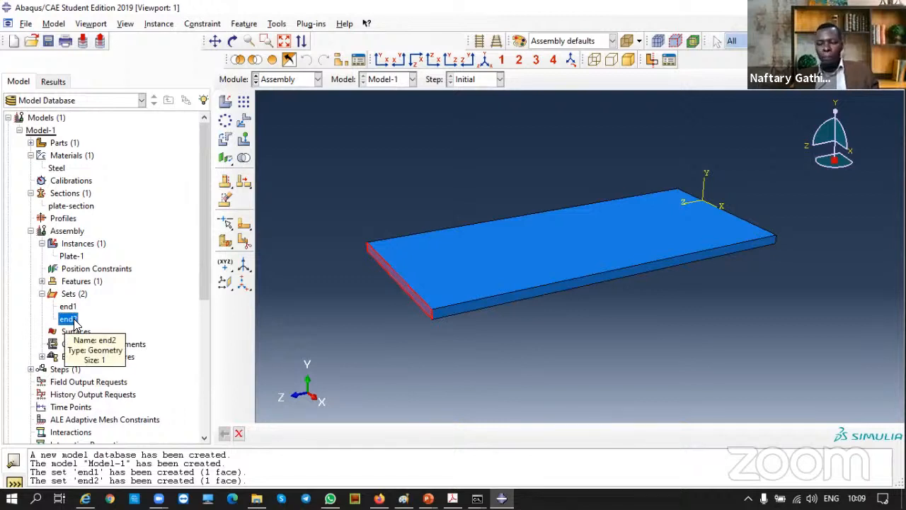
scroll(59, 260, "down", 2)
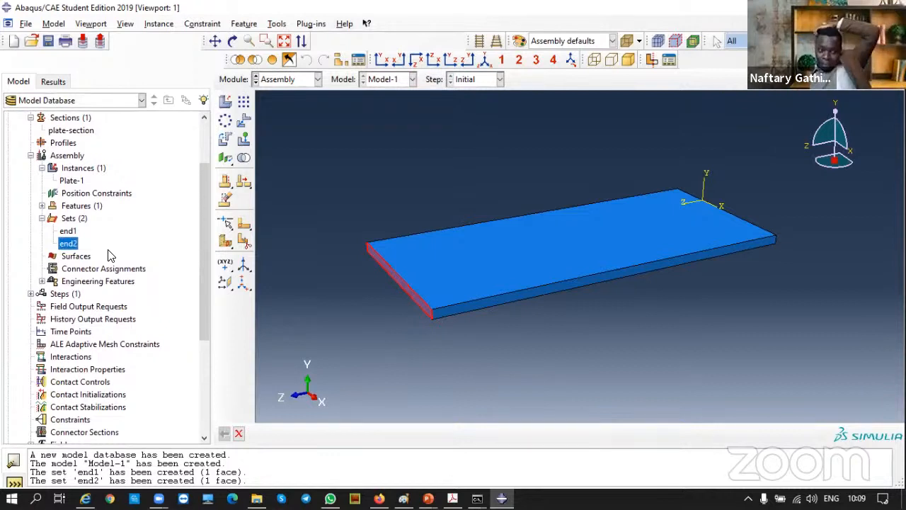
scroll(67, 270, "down", 1)
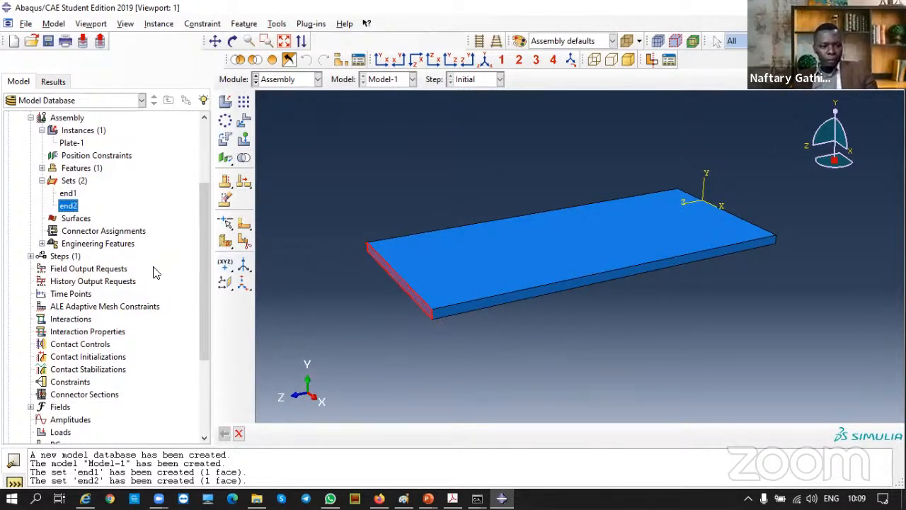
scroll(102, 282, "up", 1)
scroll(162, 300, "down", 2)
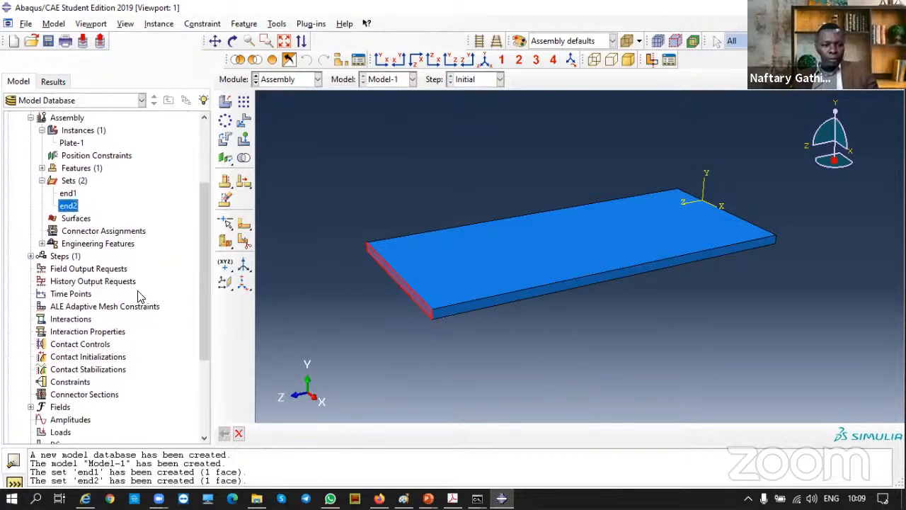
scroll(440, 279, "up", 1)
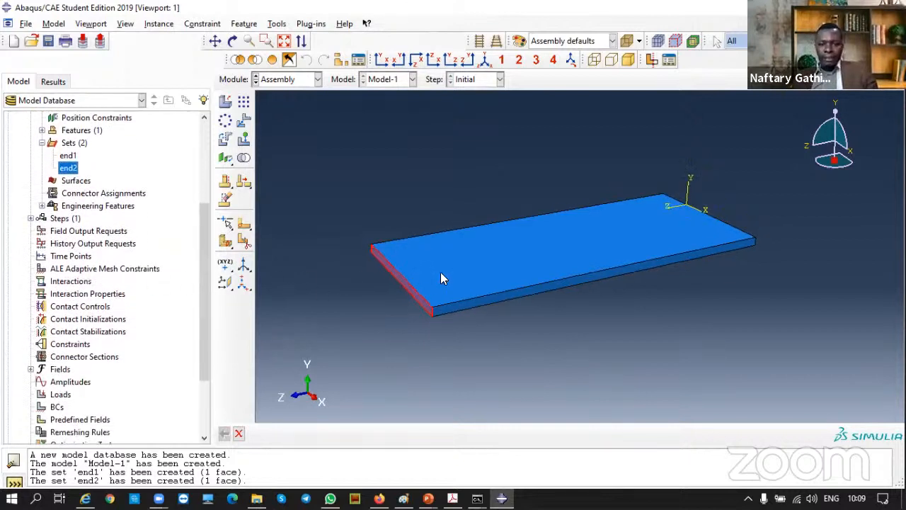
Start a mechanical boundary condition in the Initial step and name it fixed.
left_click(30, 218)
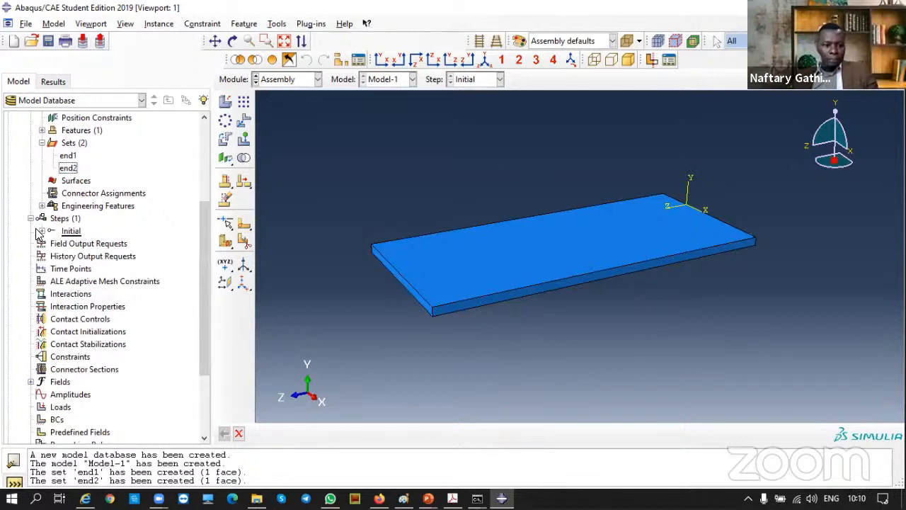
left_click(42, 231)
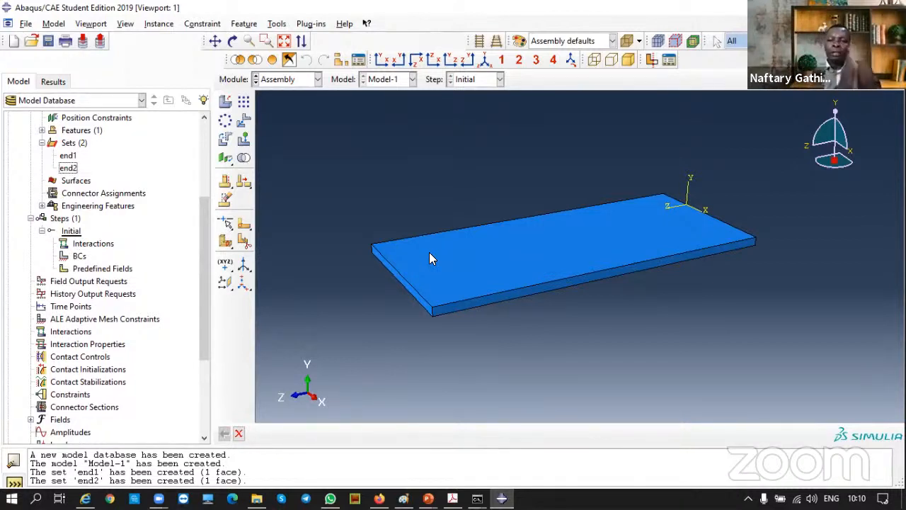
double_click(78, 256)
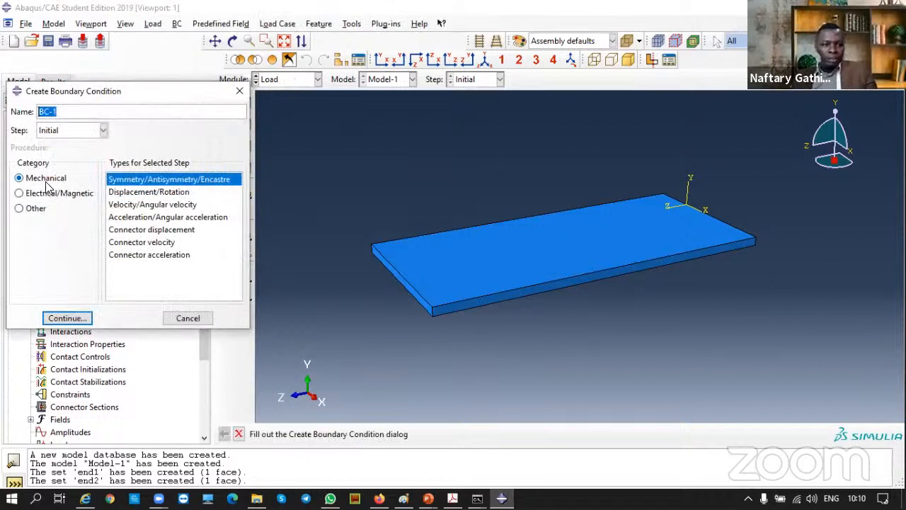
left_click_drag(62, 114, 26, 113)
type("fixed")
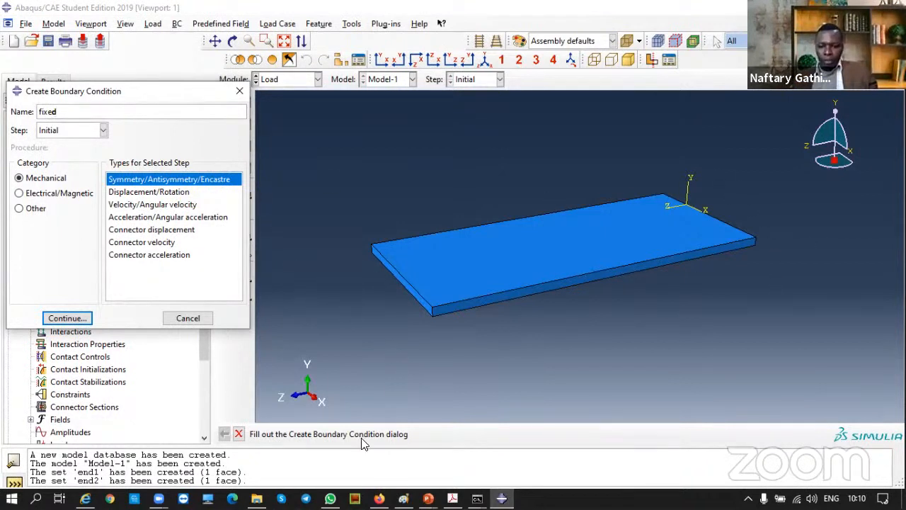
Sketch a red side-view annotation of a bar fixed to a hatched wall, with an outward pulling arrow at its free end.
left_click_drag(320, 252, 317, 137)
left_click_drag(312, 162, 302, 233)
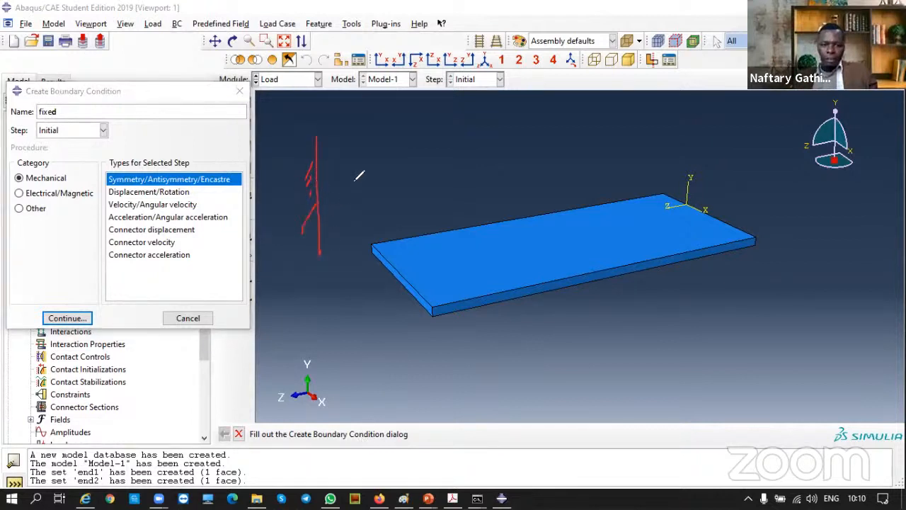
left_click_drag(318, 170, 551, 170)
mouse_move(319, 180)
left_mouse_down()
mouse_move(548, 185)
mouse_move(586, 171)
mouse_move(575, 177)
left_mouse_up()
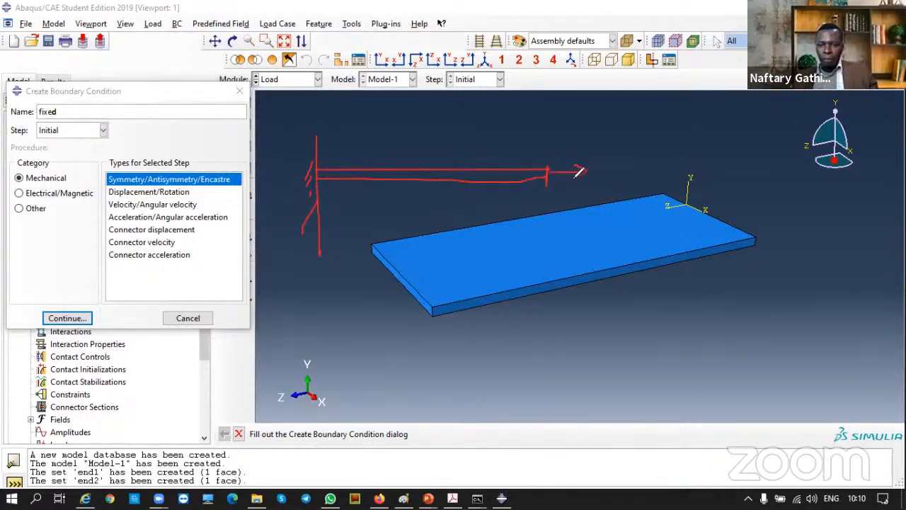
Sketch a red annotation of a plate hanging from a hatched ceiling, with a downward load arrow at its lower end.
left_click_drag(772, 217, 887, 211)
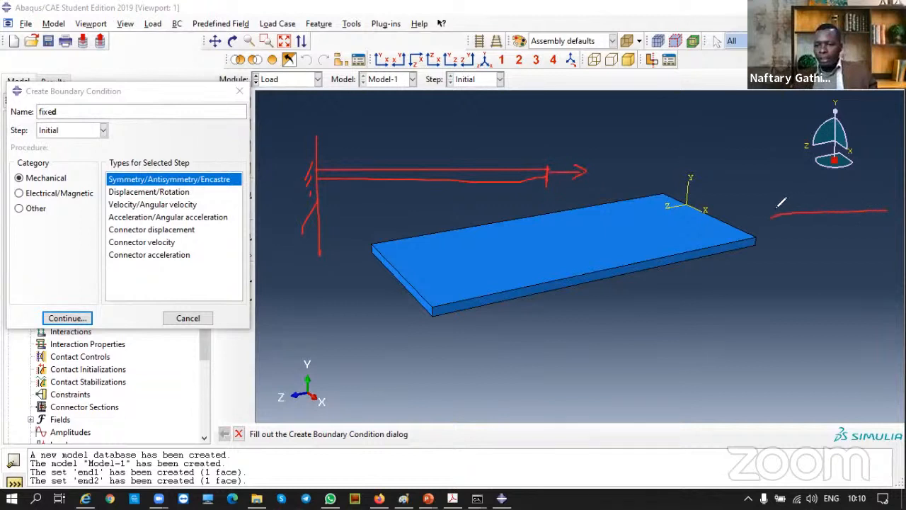
left_click_drag(784, 203, 775, 211)
left_click_drag(799, 204, 796, 207)
left_click_drag(805, 204, 880, 206)
mouse_move(805, 215)
left_mouse_down()
mouse_move(795, 315)
mouse_move(855, 317)
mouse_move(858, 211)
left_mouse_up()
mouse_move(827, 320)
left_mouse_down()
mouse_move(826, 366)
mouse_move(843, 335)
left_mouse_up()
mouse_move(787, 216)
left_mouse_down()
mouse_move(875, 209)
mouse_move(830, 206)
mouse_move(840, 206)
left_mouse_up()
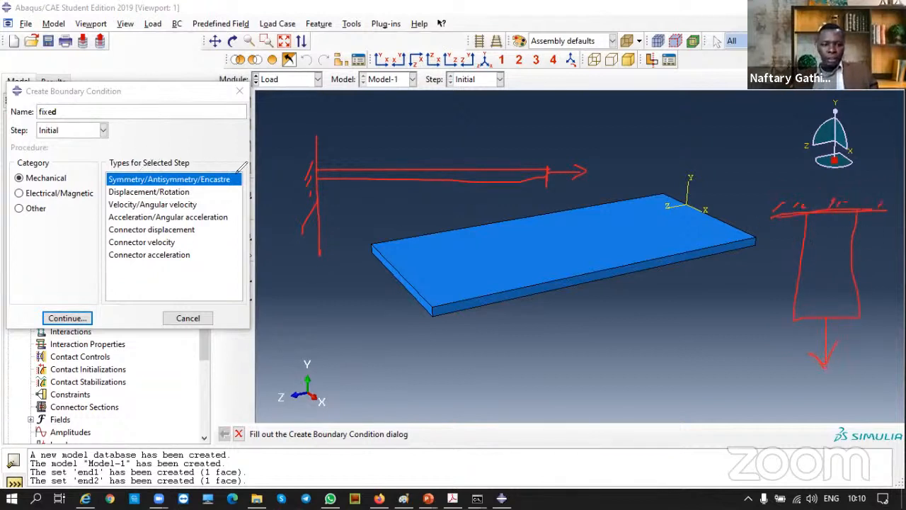
Mark the Encastre type in red, and annotate the circled coordinate triad with u1, u2, u3 and uR.
mouse_move(240, 166)
left_mouse_down()
mouse_move(228, 194)
mouse_move(239, 182)
left_mouse_up()
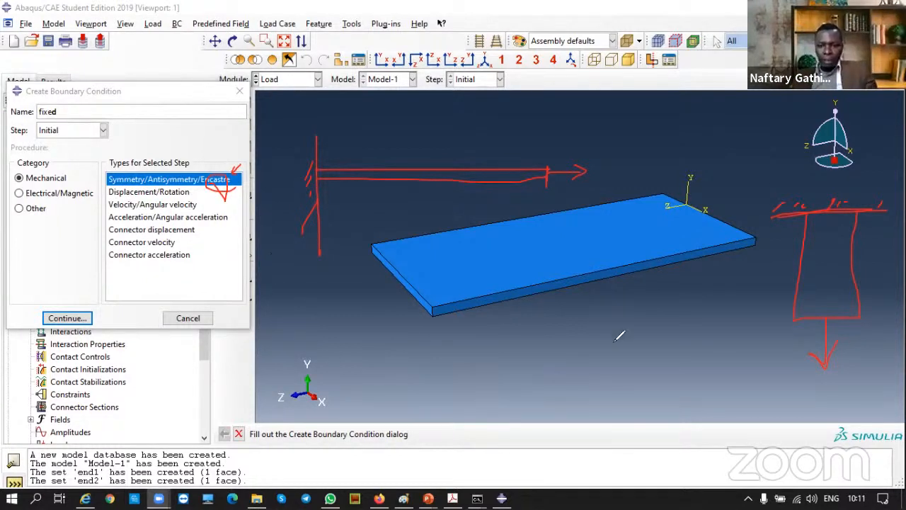
mouse_move(316, 364)
left_mouse_down()
mouse_move(266, 359)
mouse_move(340, 433)
mouse_move(328, 330)
mouse_move(260, 356)
left_mouse_up()
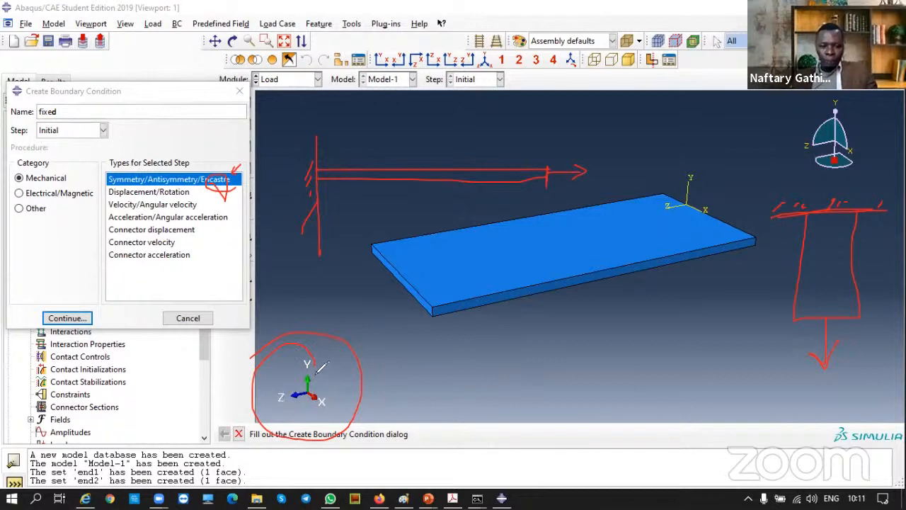
left_click_drag(331, 397, 343, 409)
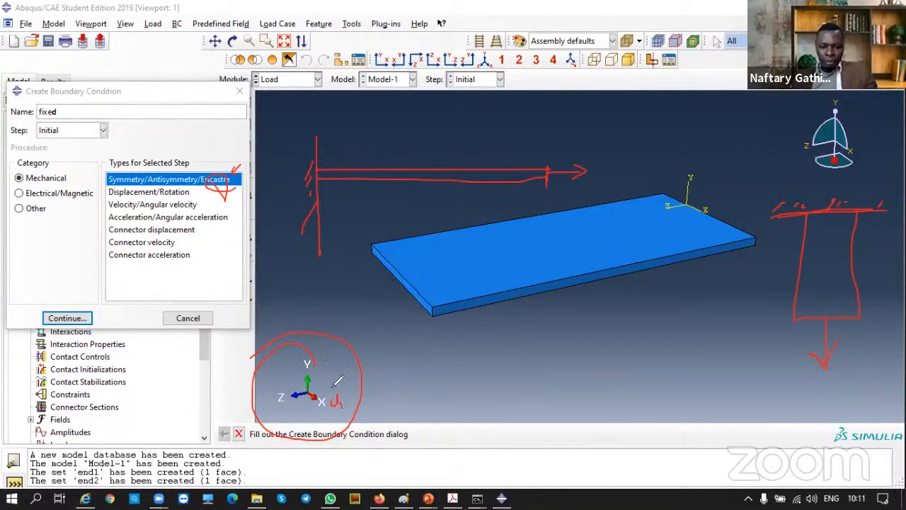
left_click_drag(319, 363, 330, 368)
left_click_drag(333, 365, 341, 373)
left_click_drag(269, 406, 289, 416)
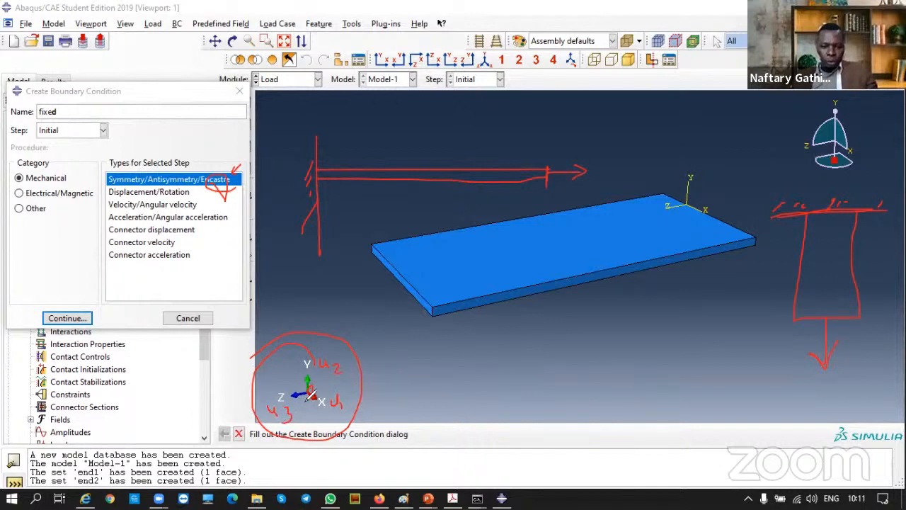
left_click_drag(353, 383, 374, 391)
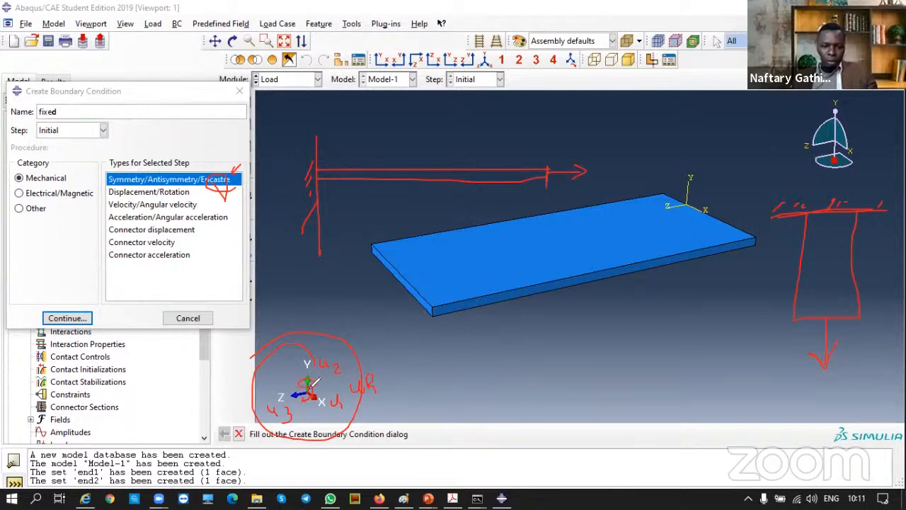
mouse_move(291, 392)
left_mouse_down()
mouse_move(297, 385)
mouse_move(300, 402)
mouse_move(291, 403)
left_mouse_up()
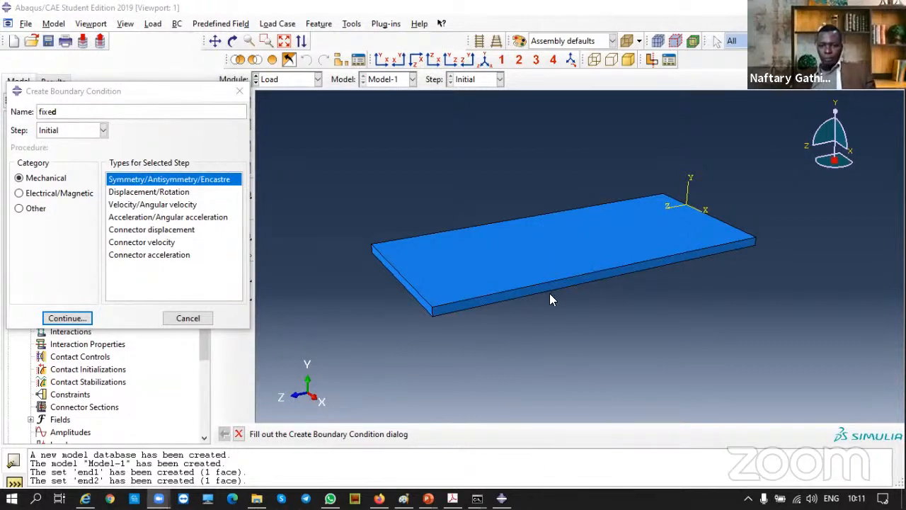
scroll(550, 293, "up", 1)
scroll(821, 178, "up", 2)
scroll(802, 198, "down", 4)
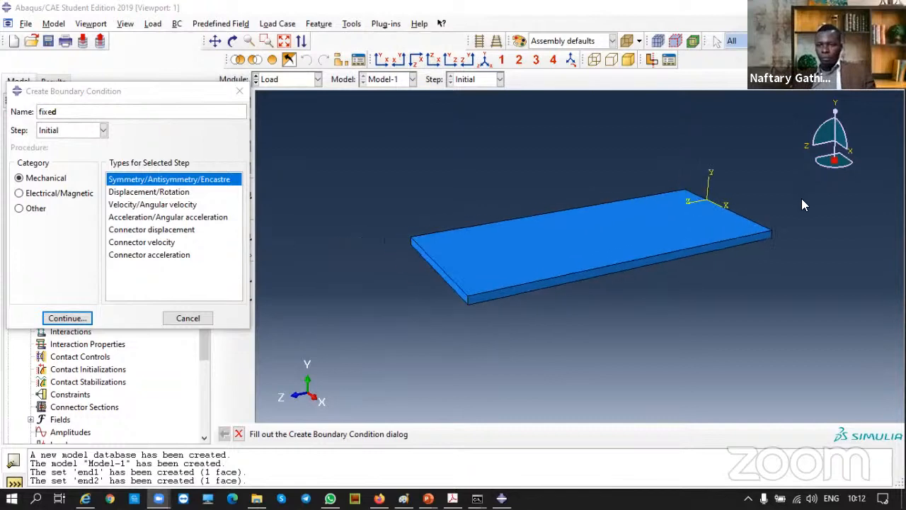
left_click(232, 41)
left_click_drag(573, 222, 580, 250)
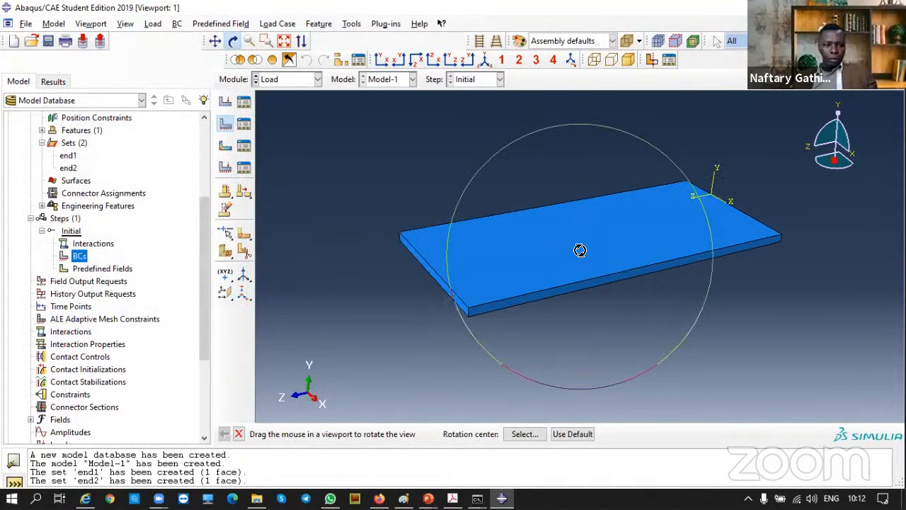
Continue the fixed condition as Symmetry/Antisymmetry/Encastre and choose the end1 set as its region, with selections highlighted in the viewport.
scroll(580, 250, "up", 2)
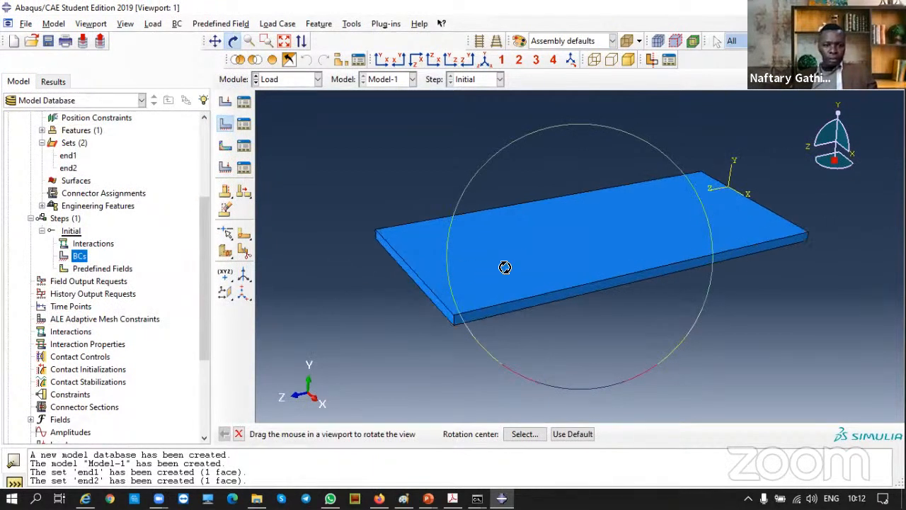
key("Escape")
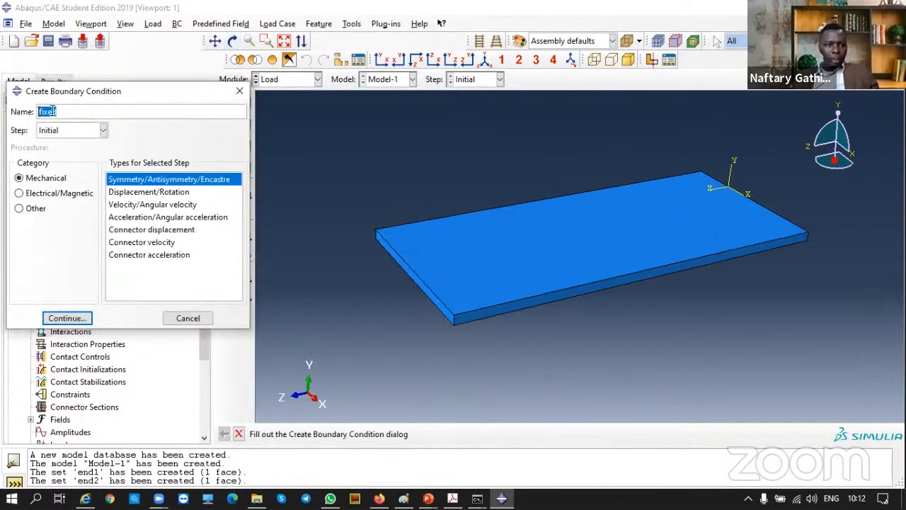
left_click(234, 42)
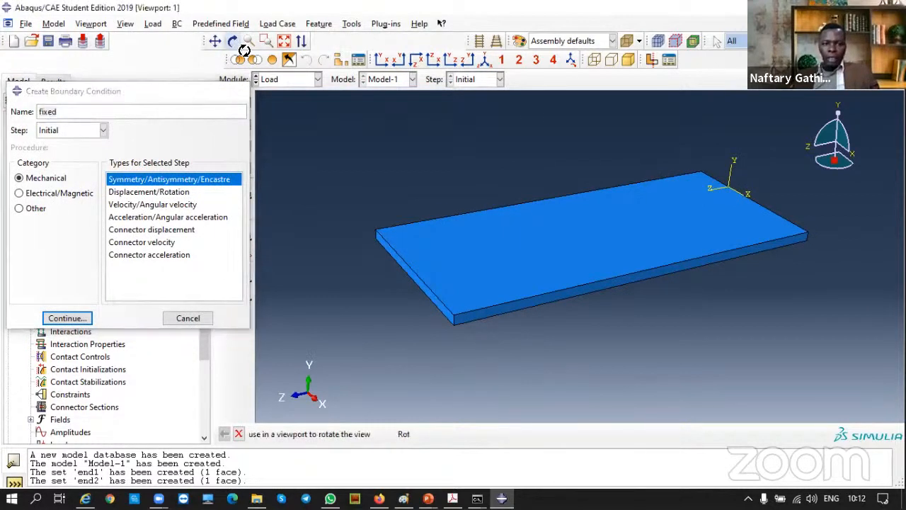
left_click_drag(625, 253, 560, 251)
key("Escape")
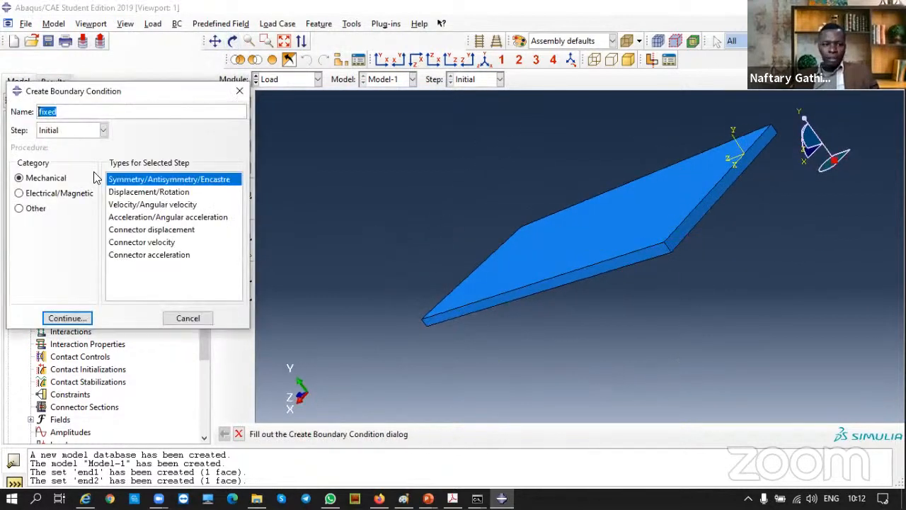
left_click(222, 183)
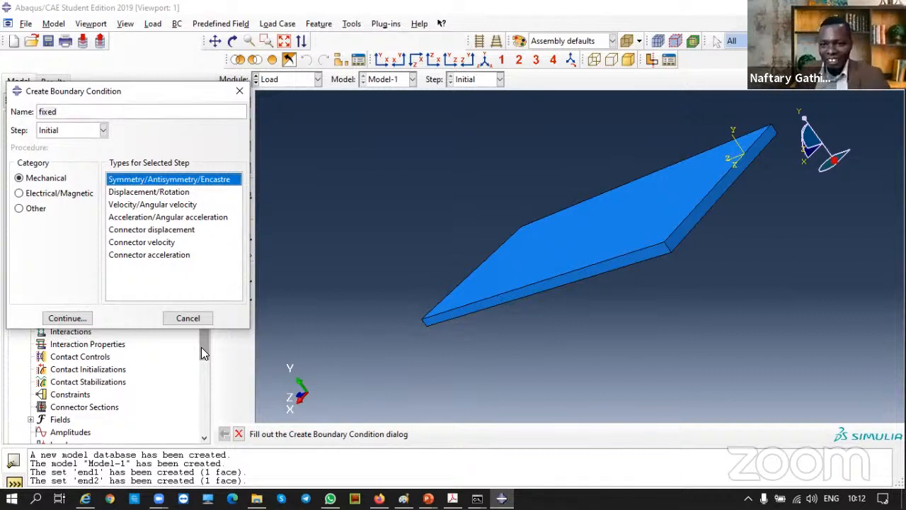
left_click(67, 318)
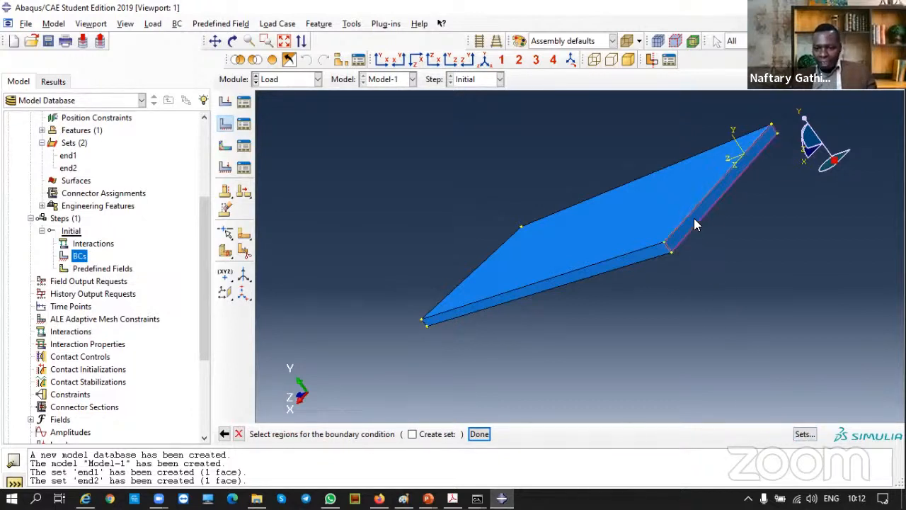
left_click(804, 436)
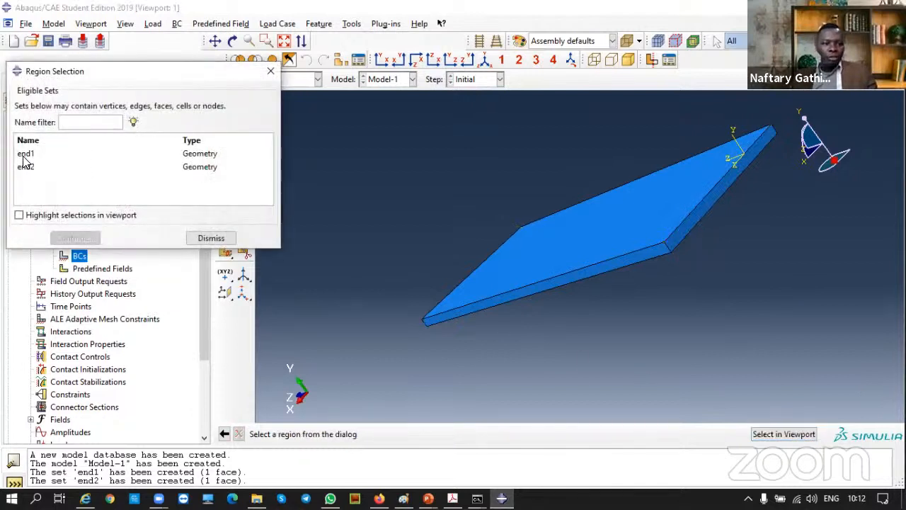
left_click(24, 158)
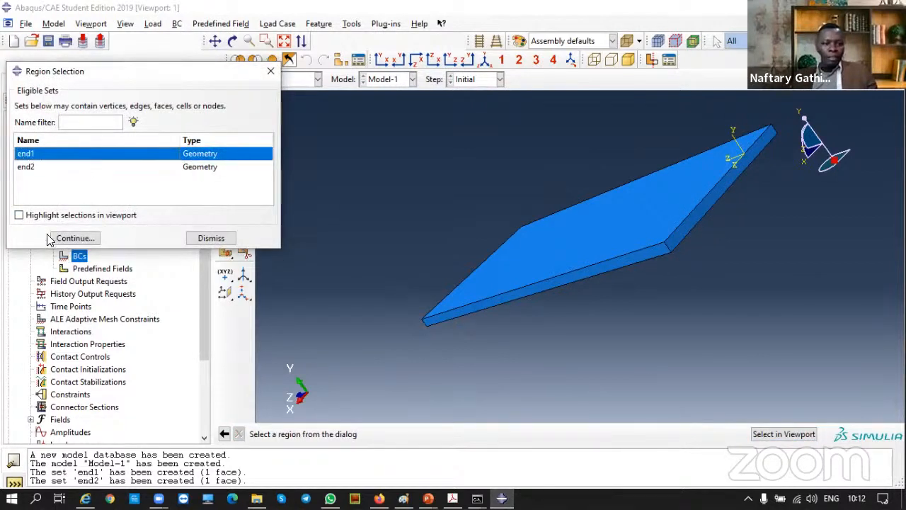
left_click(20, 216)
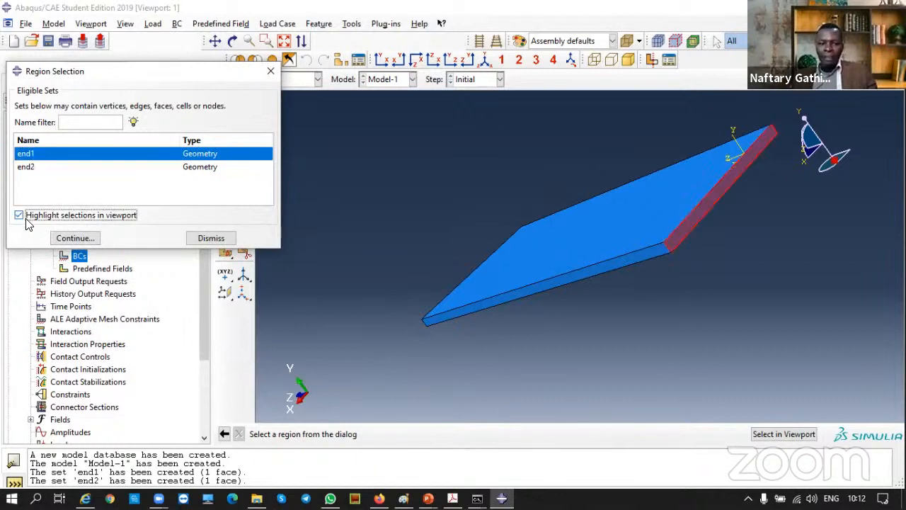
left_click(77, 238)
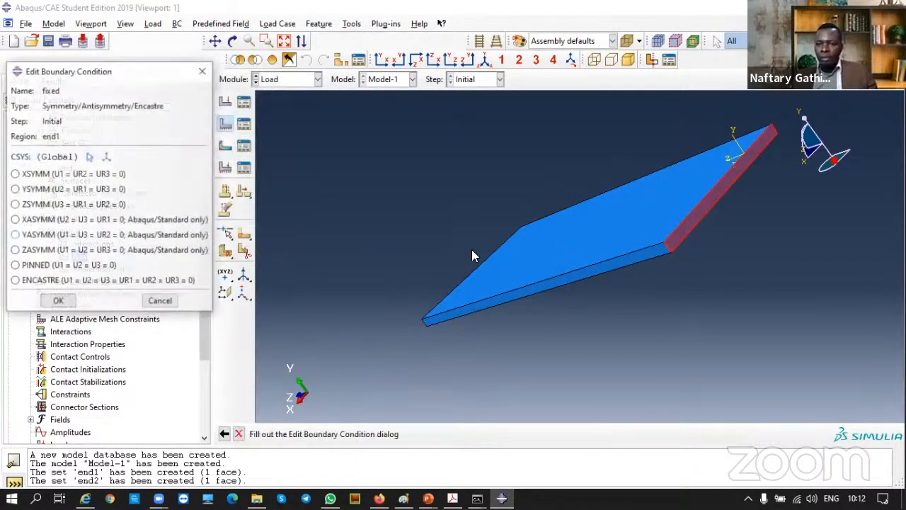
left_click(60, 300)
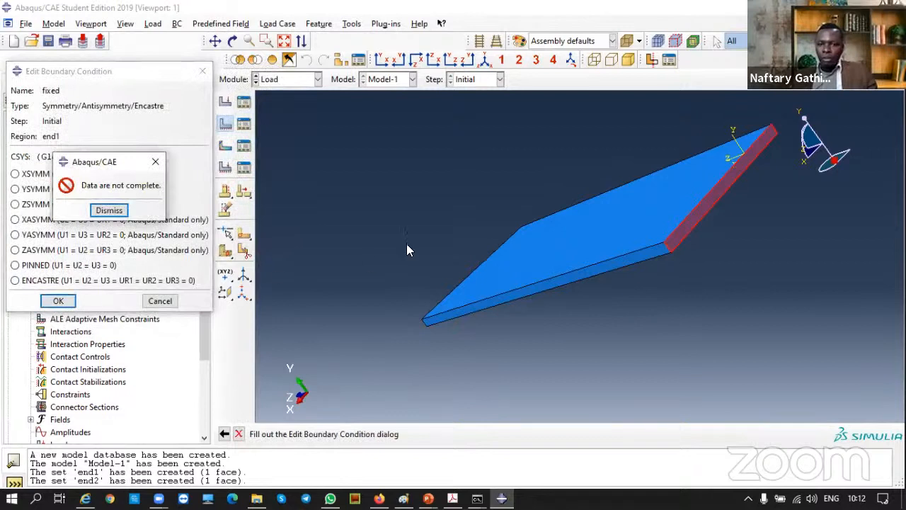
left_click(110, 211)
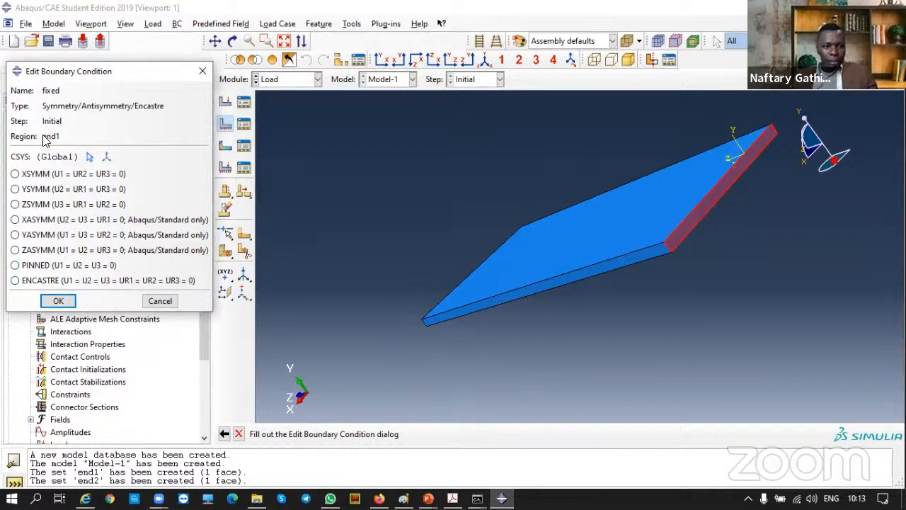
left_click(55, 303)
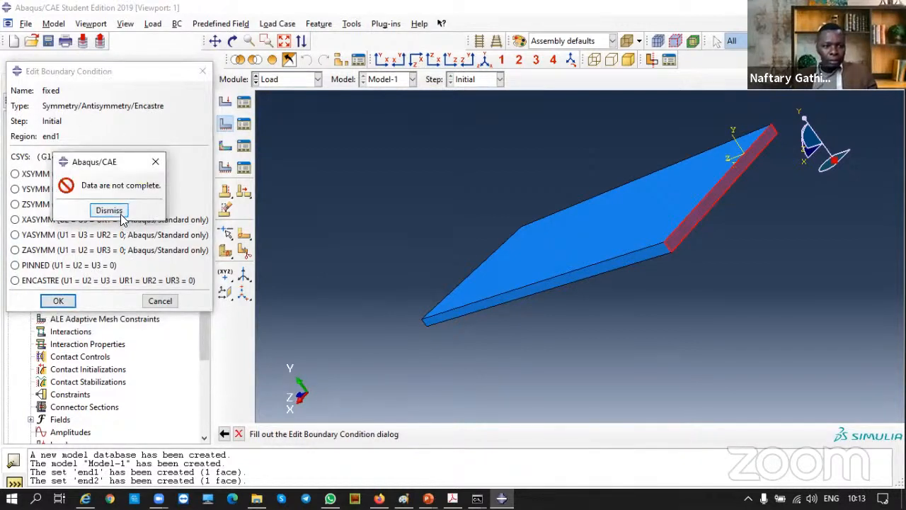
left_click(156, 163)
left_click(202, 72)
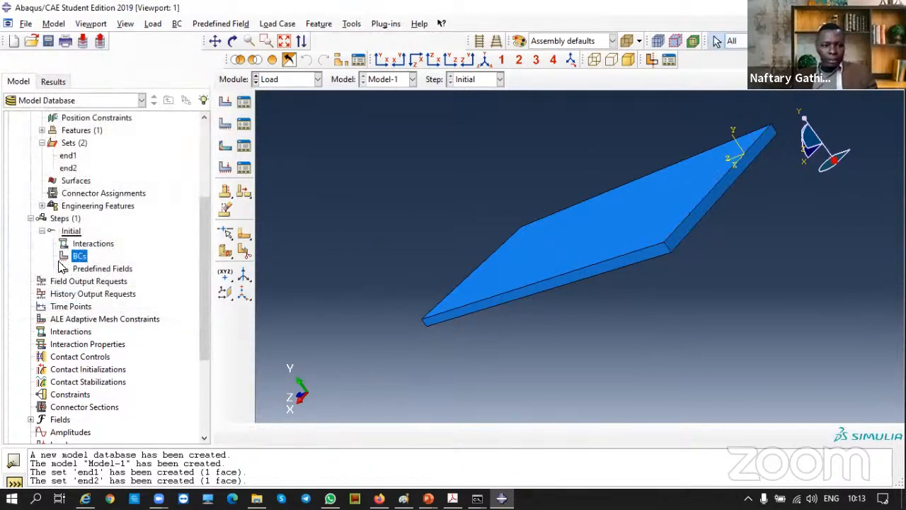
Start a mechanical Symmetry/Antisymmetry/Encastre boundary condition named fixed in the Initial step, with the end1 set as its region.
double_click(80, 257)
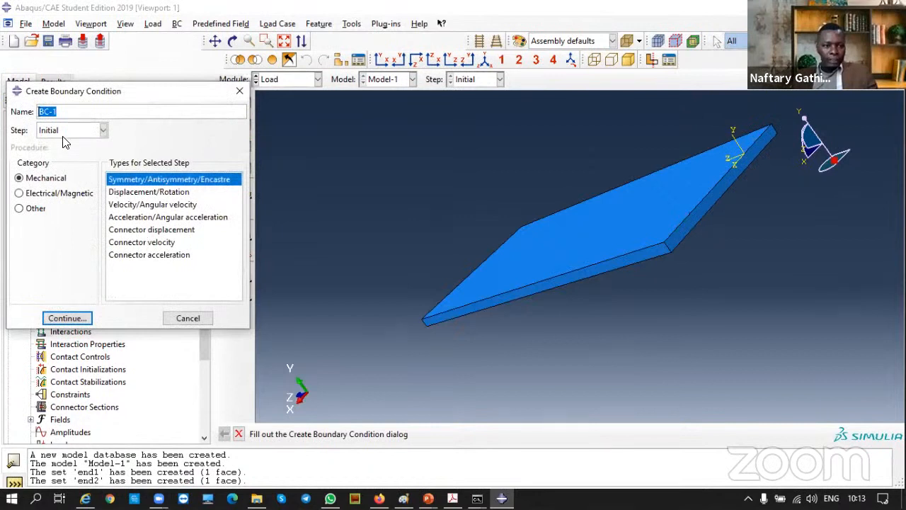
type("fixed")
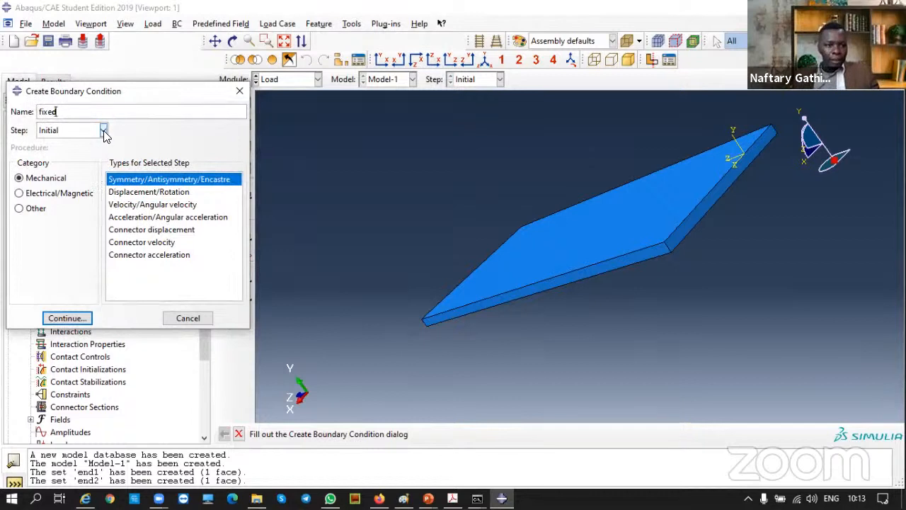
left_click(73, 322)
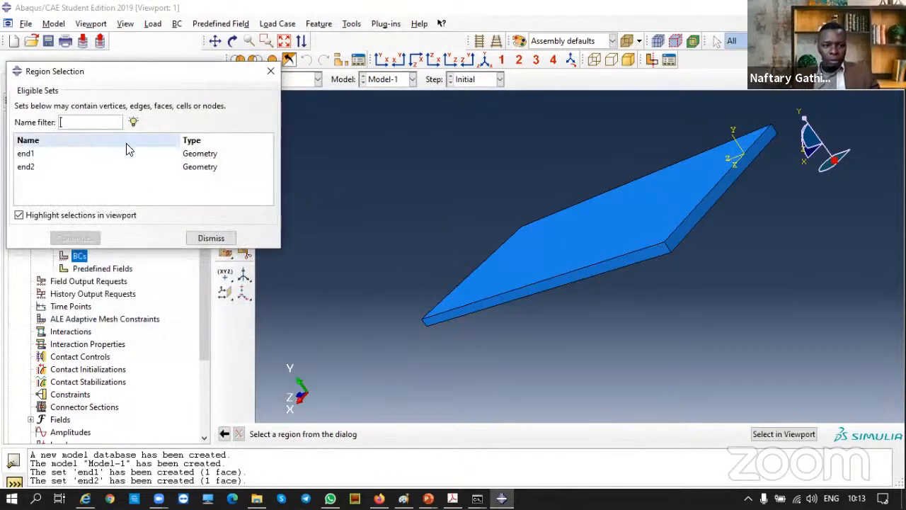
left_click(724, 189)
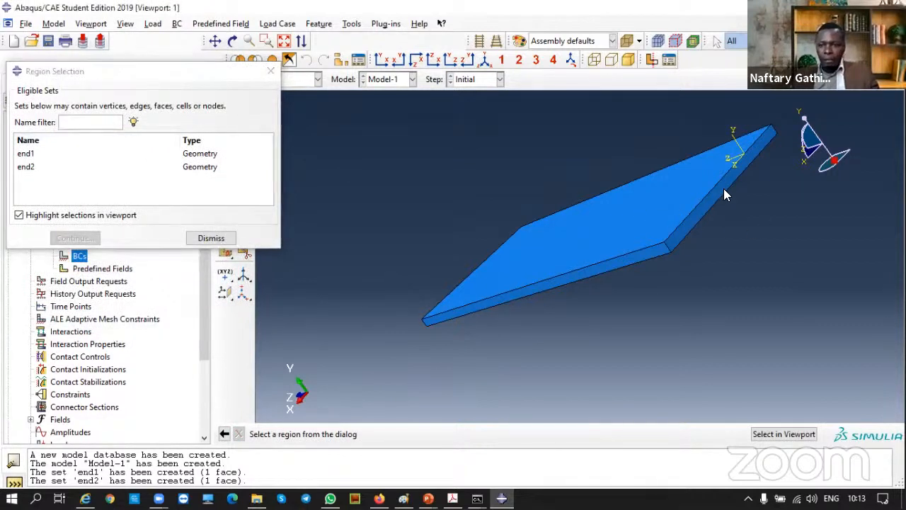
left_click(37, 153)
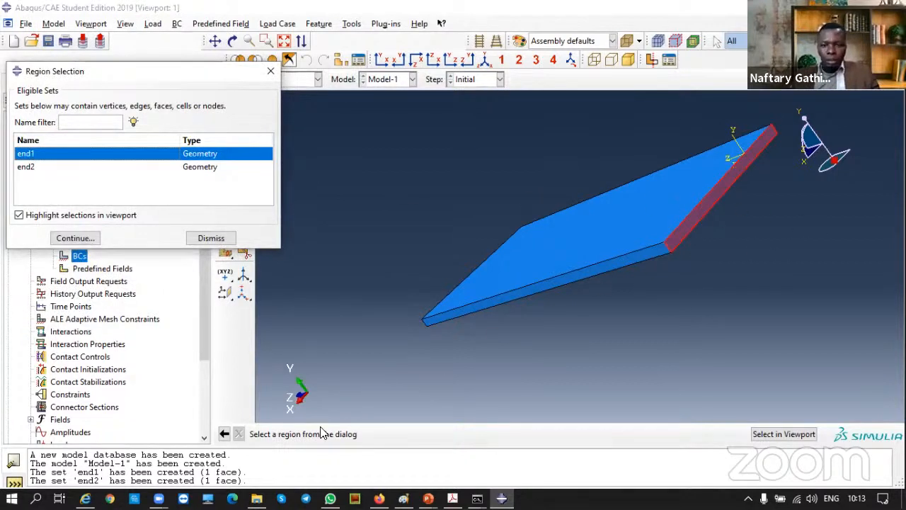
left_click(75, 238)
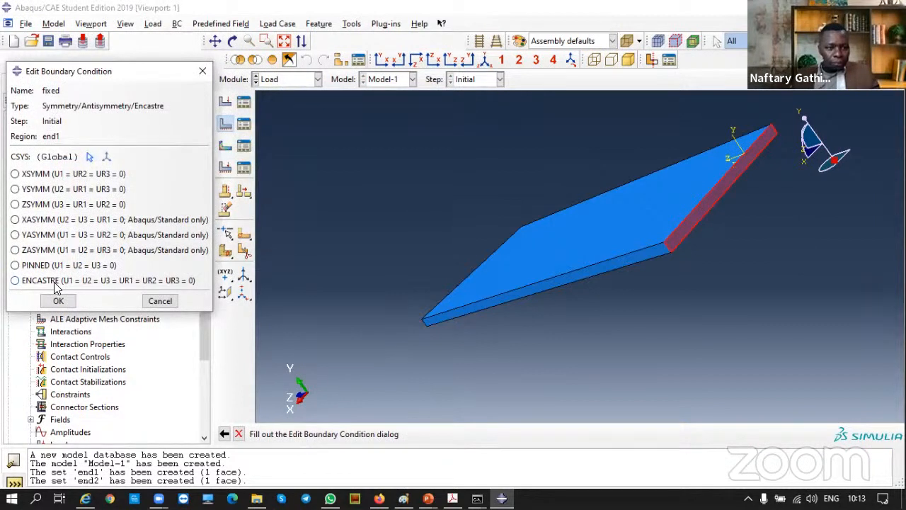
Constrain all displacements and rotations of end1 with the ENCASTRE option and create the boundary condition.
left_click(16, 266)
left_click(15, 281)
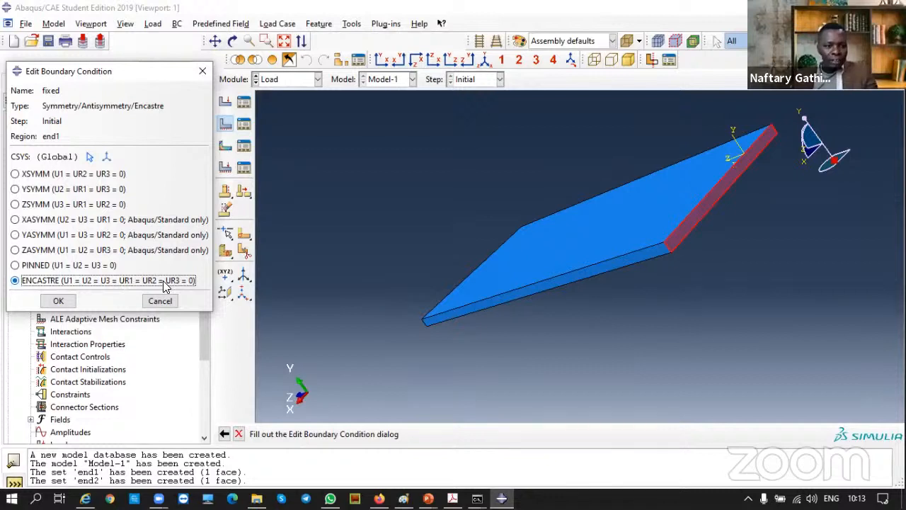
left_click(16, 266)
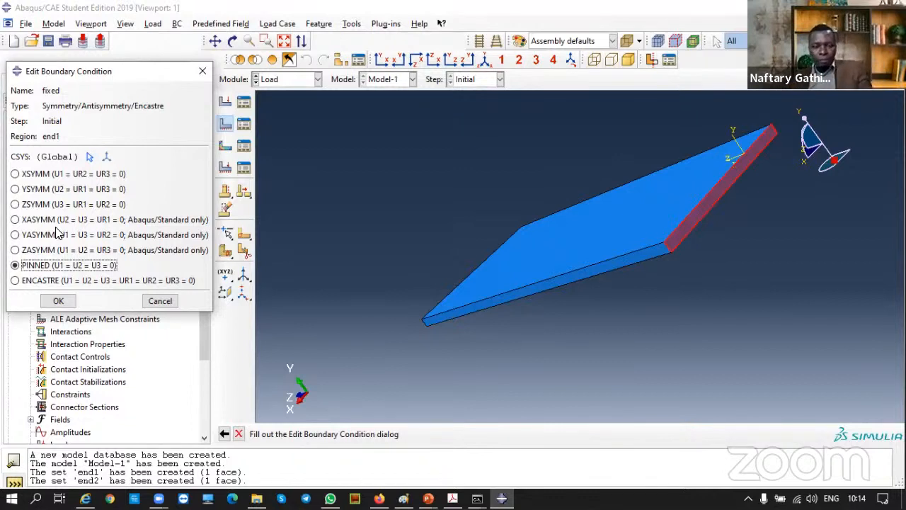
left_click(16, 281)
left_click(58, 300)
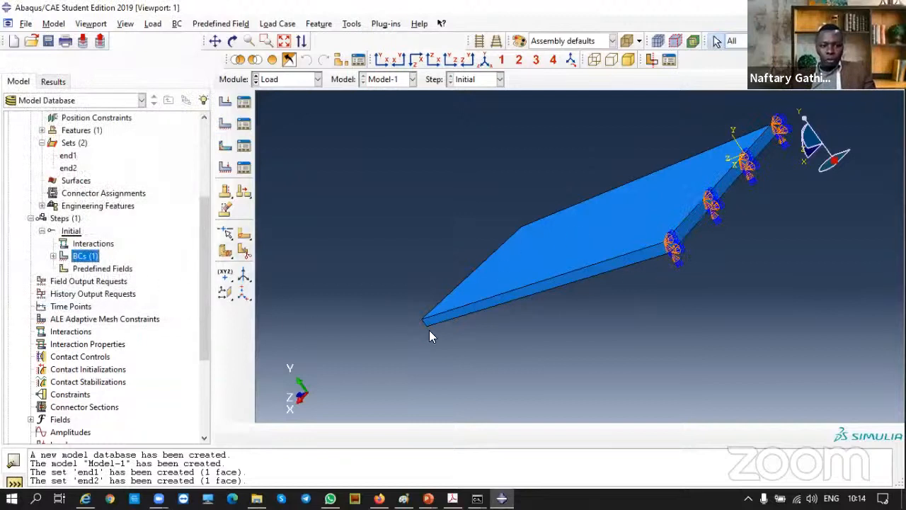
Examine the boundary condition symbols along the plate's fixed end face from several viewing angles.
left_click(285, 41)
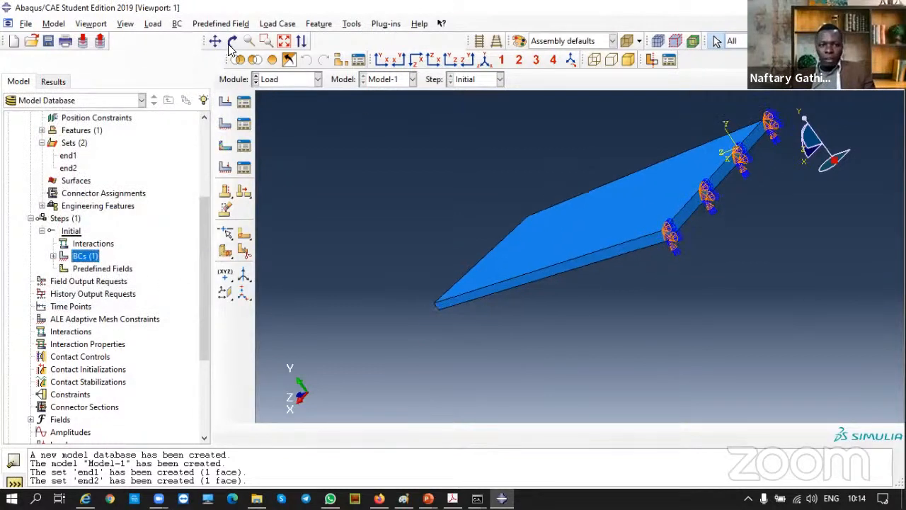
left_click(232, 41)
left_click_drag(720, 155, 734, 231)
left_click_drag(757, 198, 680, 207)
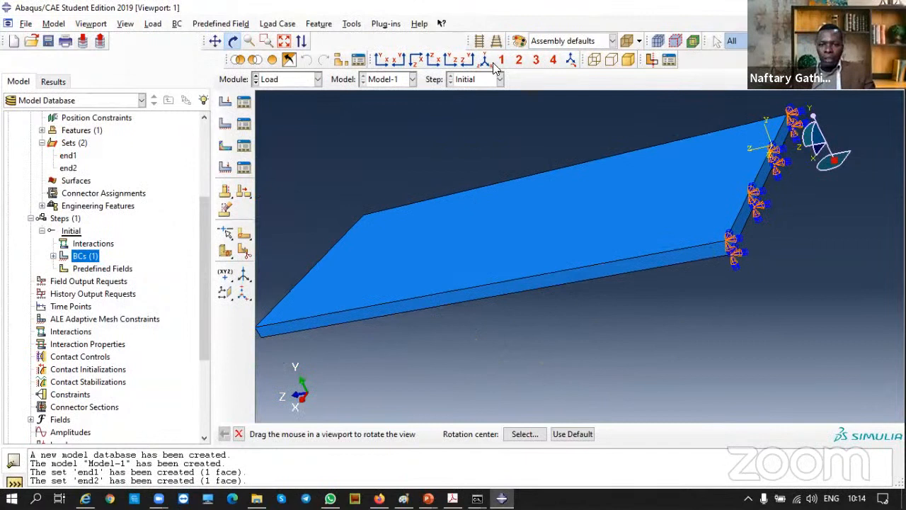
left_click_drag(691, 205, 687, 101)
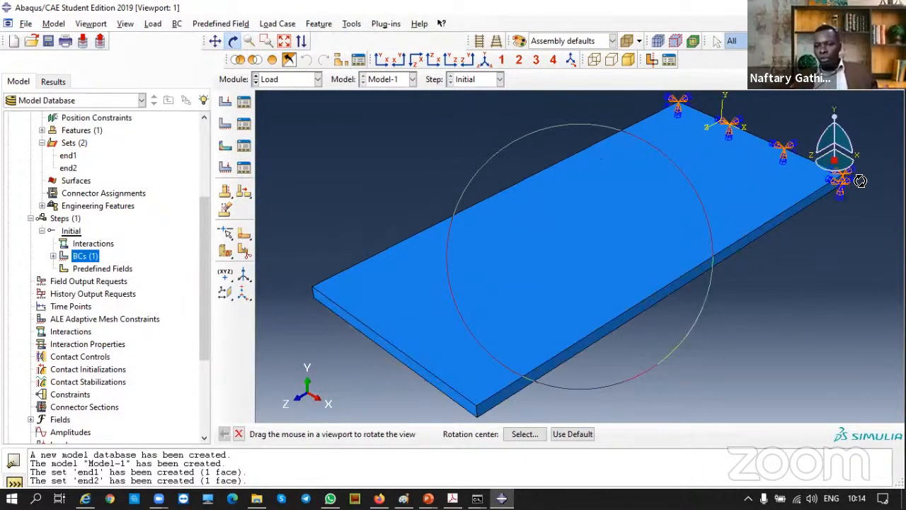
left_click_drag(831, 189, 658, 210)
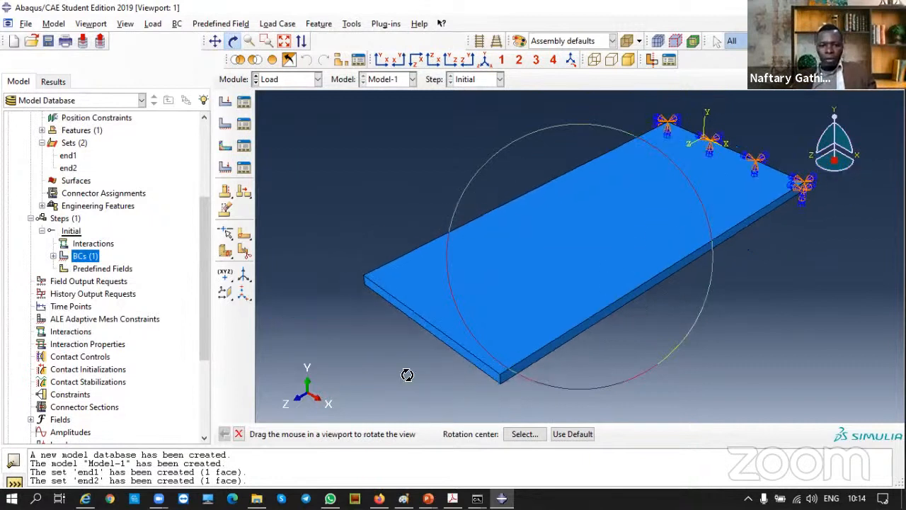
left_click_drag(408, 375, 417, 330)
key("Escape")
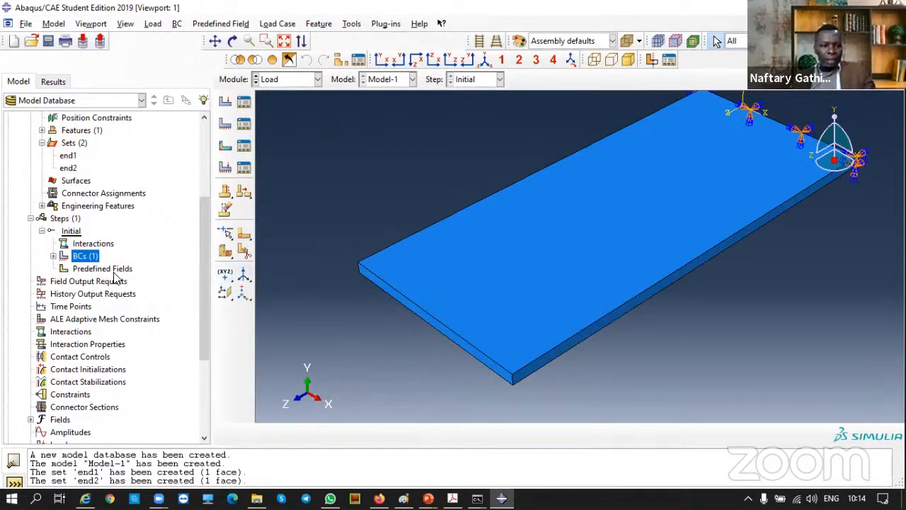
Start a Static, General step named apply load, inserted after the Initial step.
scroll(90, 278, "down", 1)
scroll(90, 278, "down", 2)
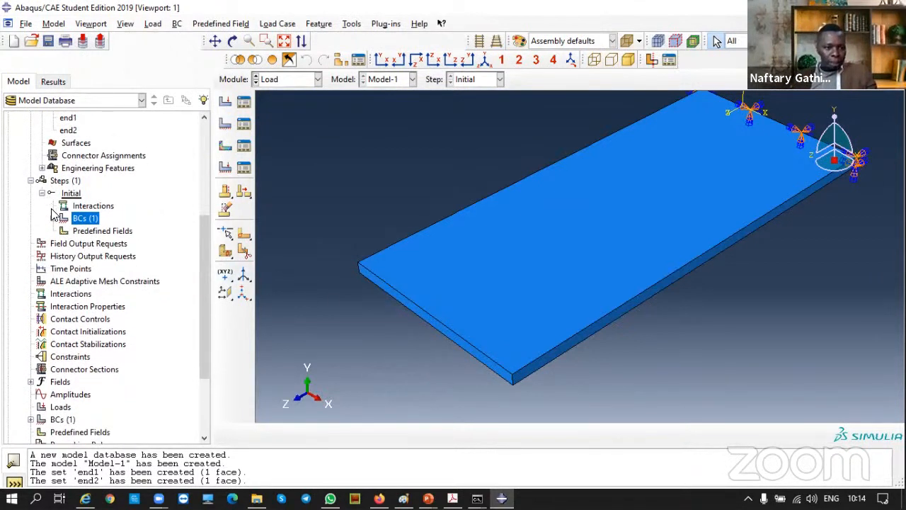
left_click(53, 218)
left_click(53, 218)
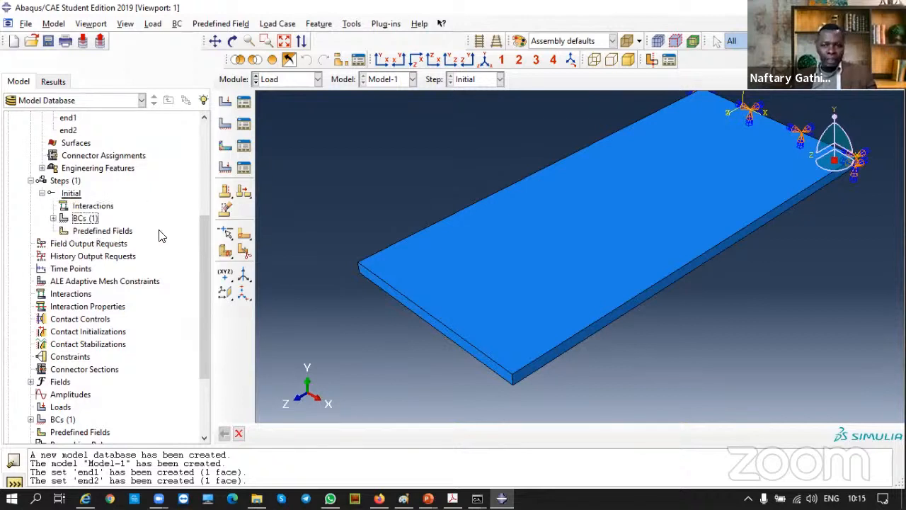
double_click(64, 181)
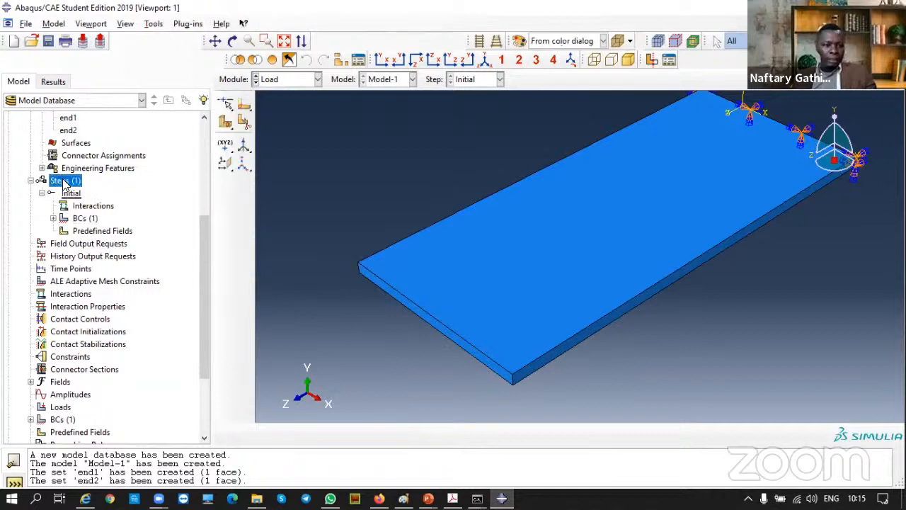
type("a")
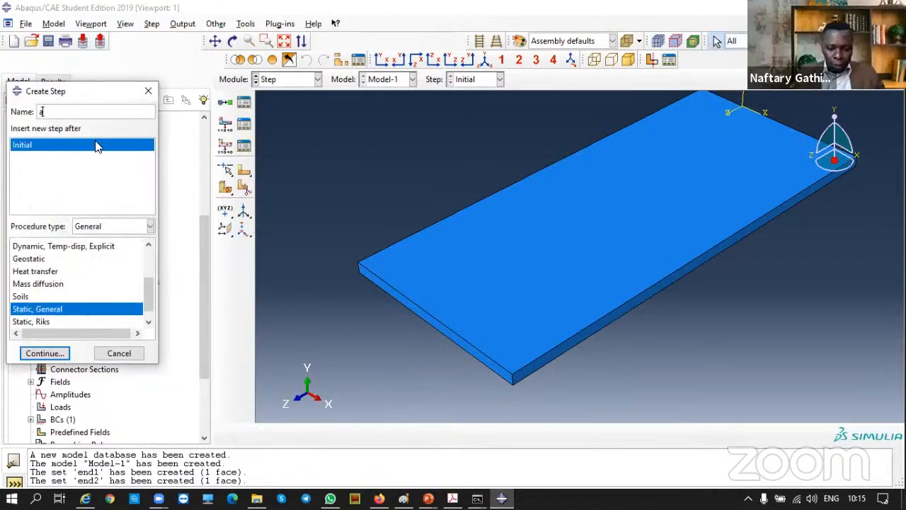
type("pply load")
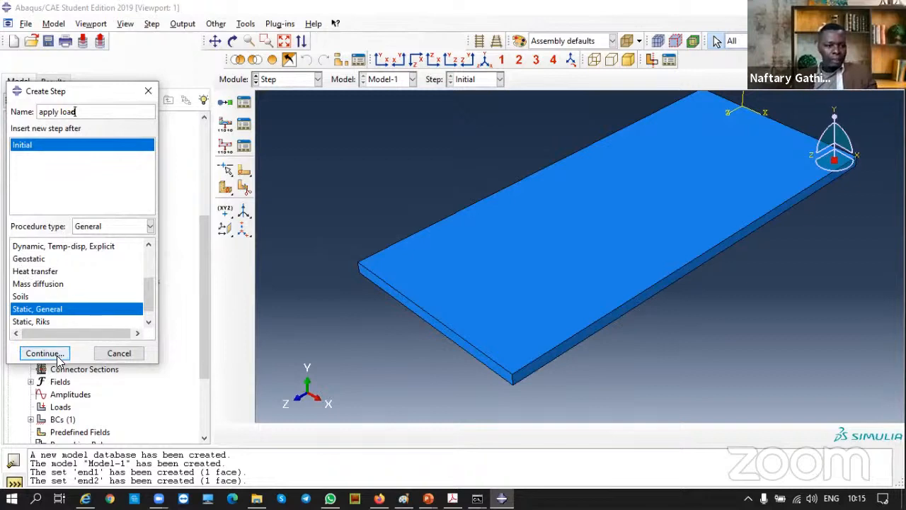
left_click(45, 353)
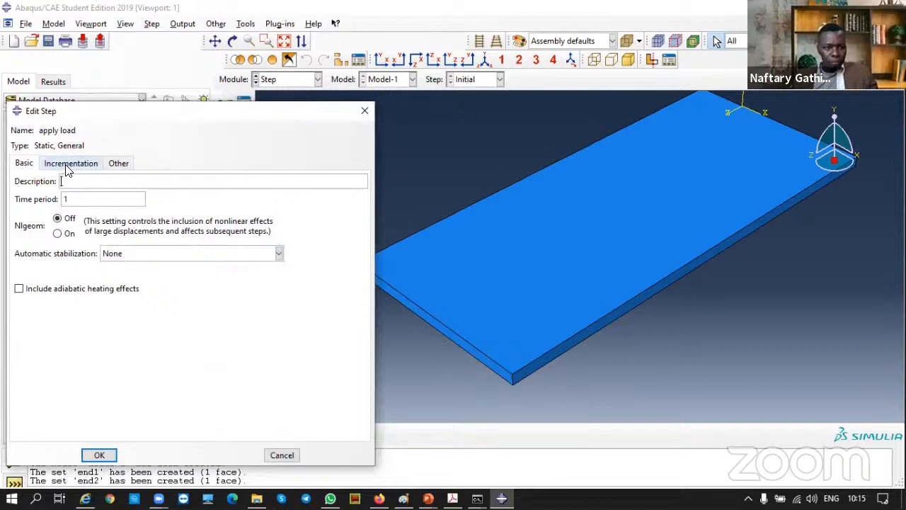
Review the apply load step's incrementation settings, give the step the description tensile loading, and create it.
left_click(69, 165)
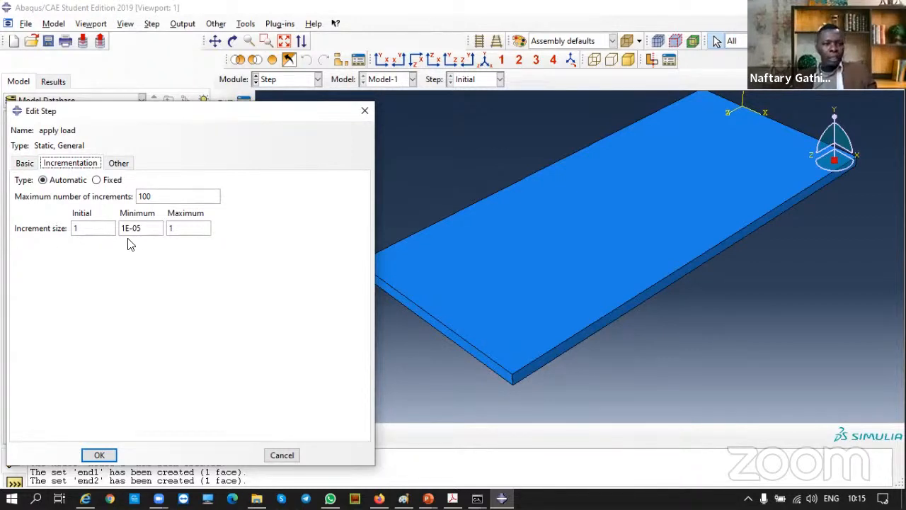
left_click(25, 163)
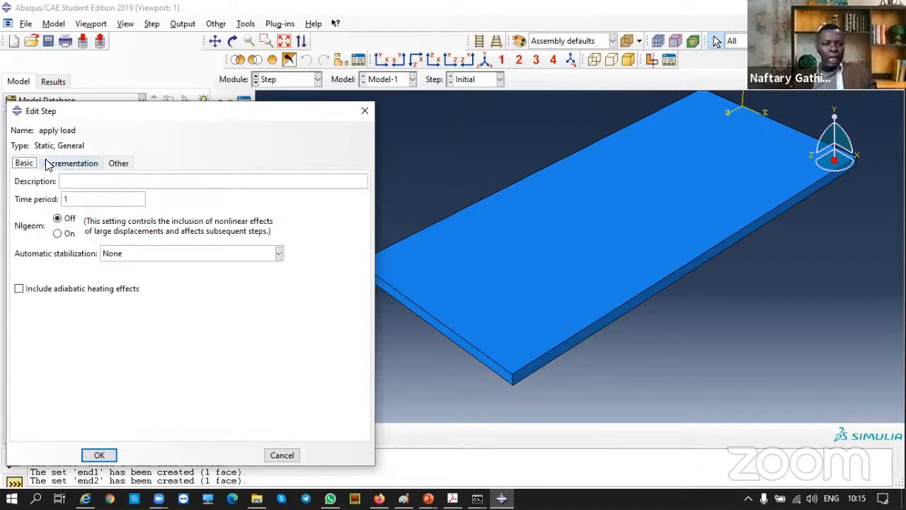
left_click(48, 164)
left_click(25, 164)
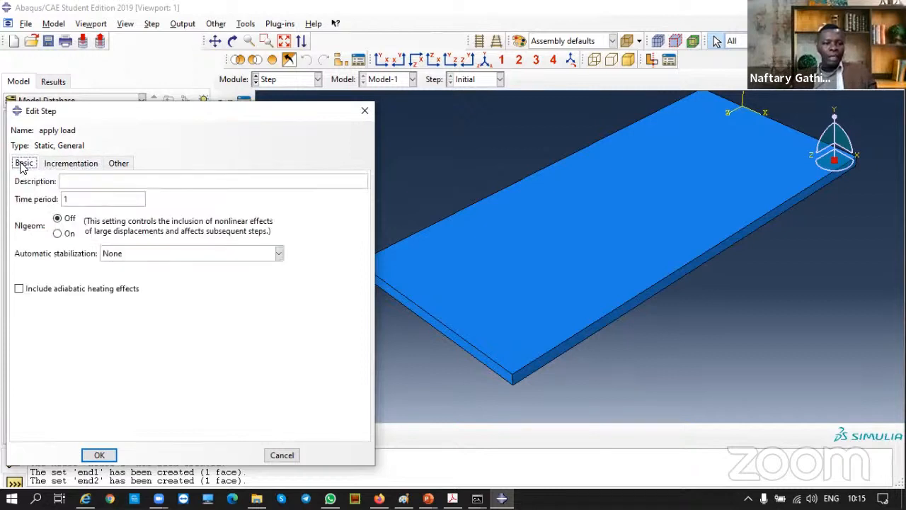
left_click(88, 178)
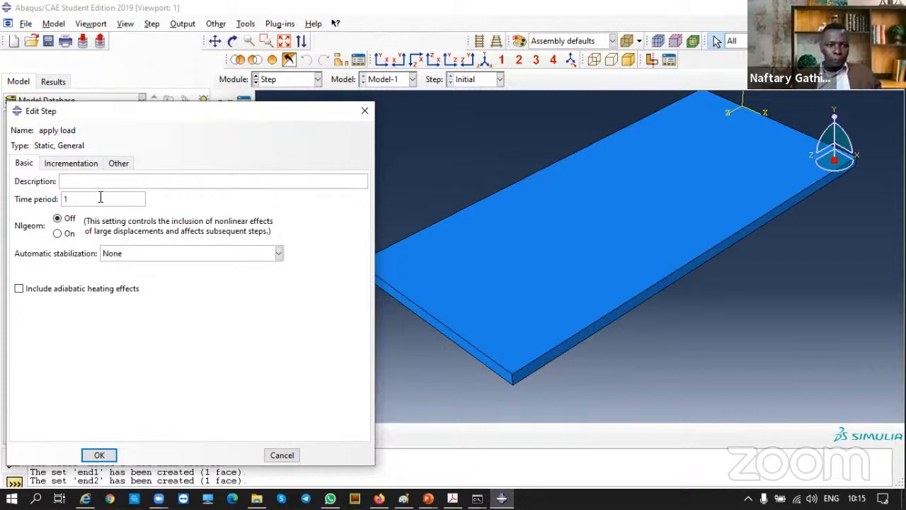
type("tensile loading")
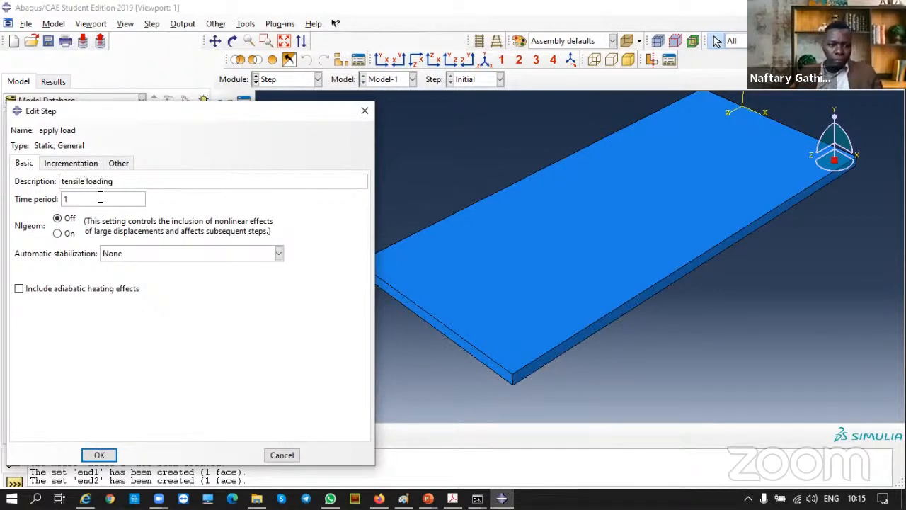
left_click(98, 454)
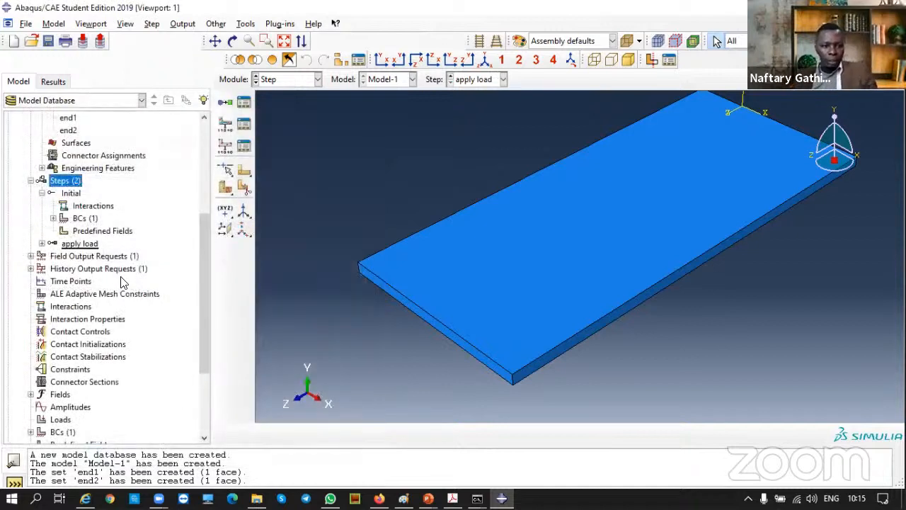
Try to edit the propagated fixed boundary condition under the apply load step, and check the Initial step's boundary conditions.
left_click(42, 243)
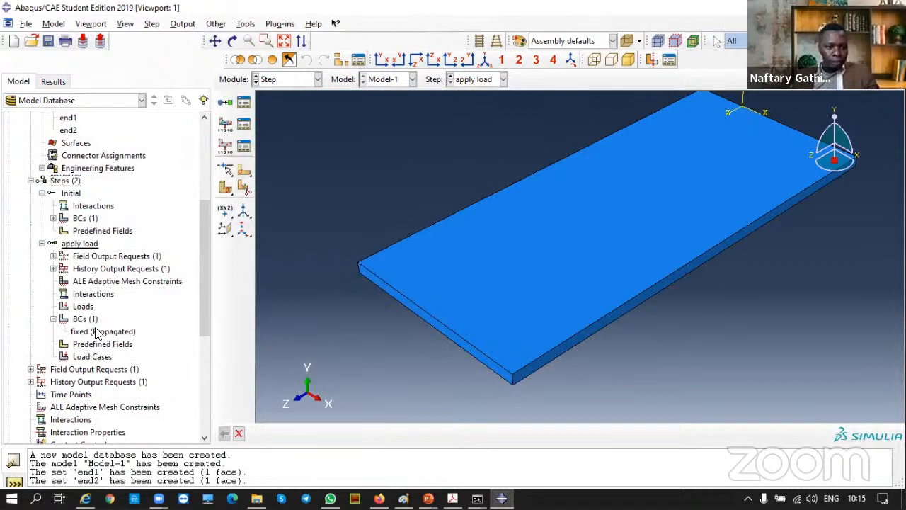
double_click(97, 331)
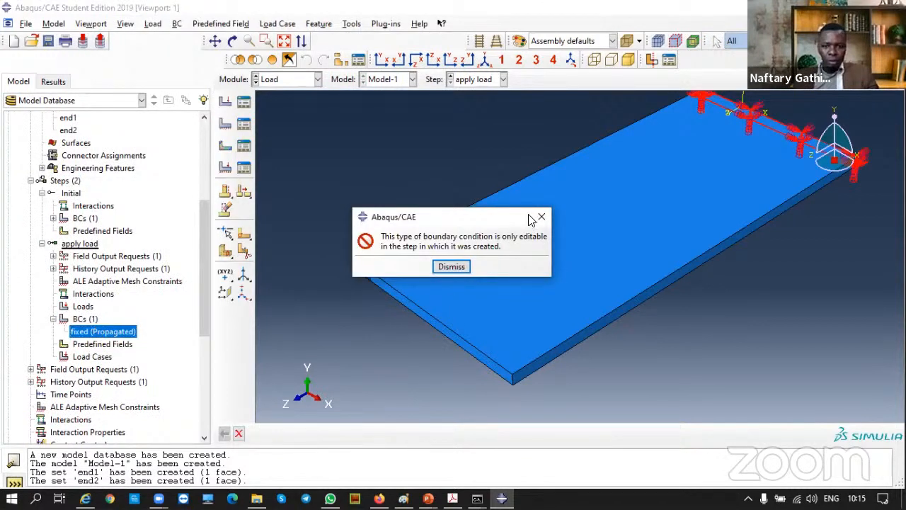
left_click(541, 217)
scroll(131, 269, "up", 3)
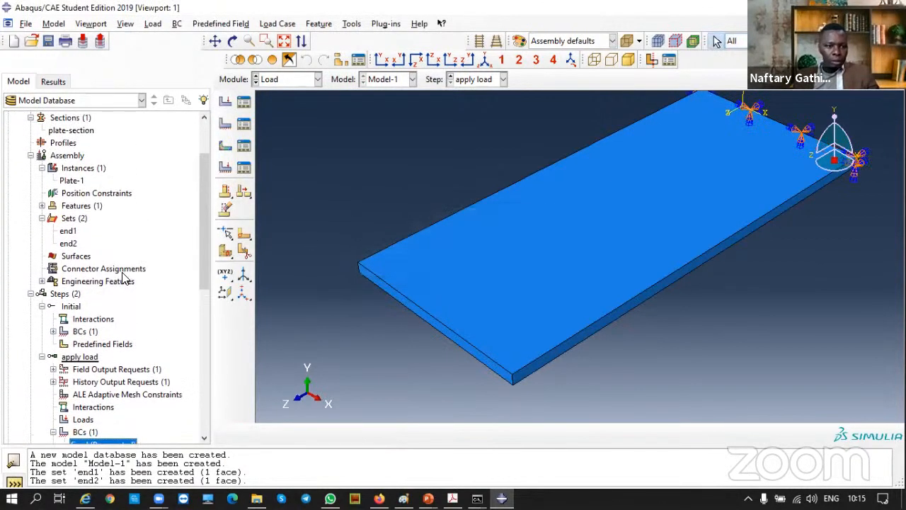
left_click(54, 332)
left_click(54, 332)
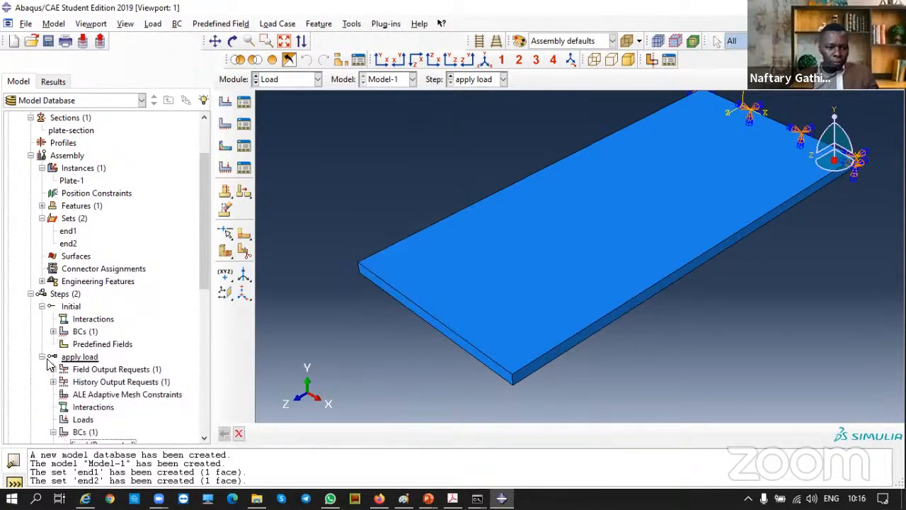
Start a mechanical Displacement/Rotation boundary condition named free end in the apply load step, with the end2 set as its region.
scroll(104, 379, "down", 2)
scroll(104, 381, "down", 1)
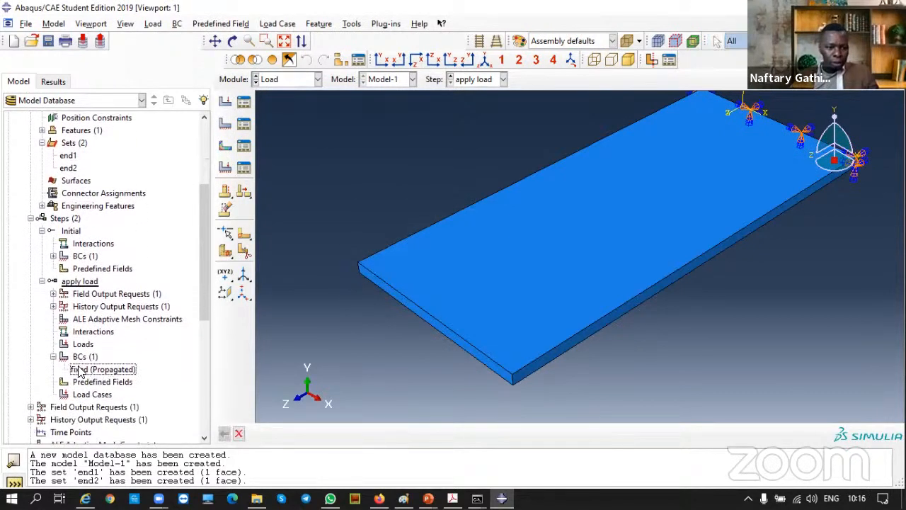
double_click(83, 359)
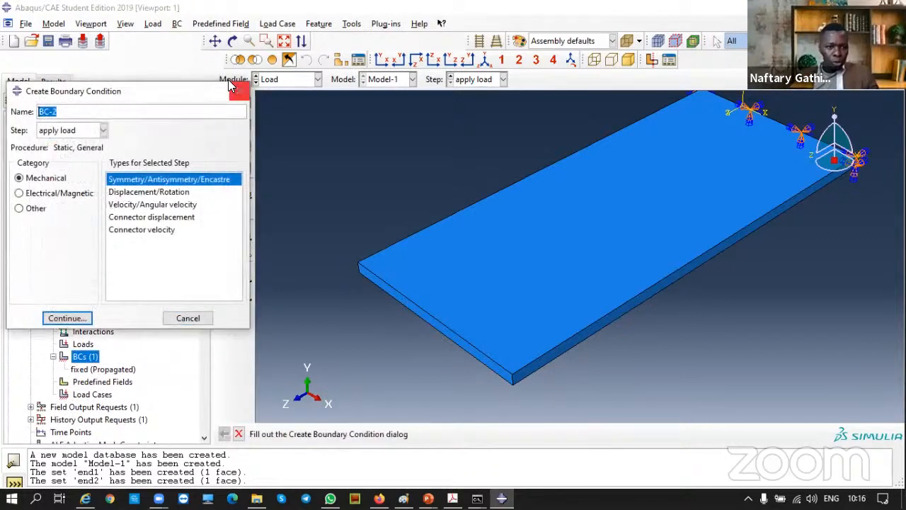
left_click(238, 93)
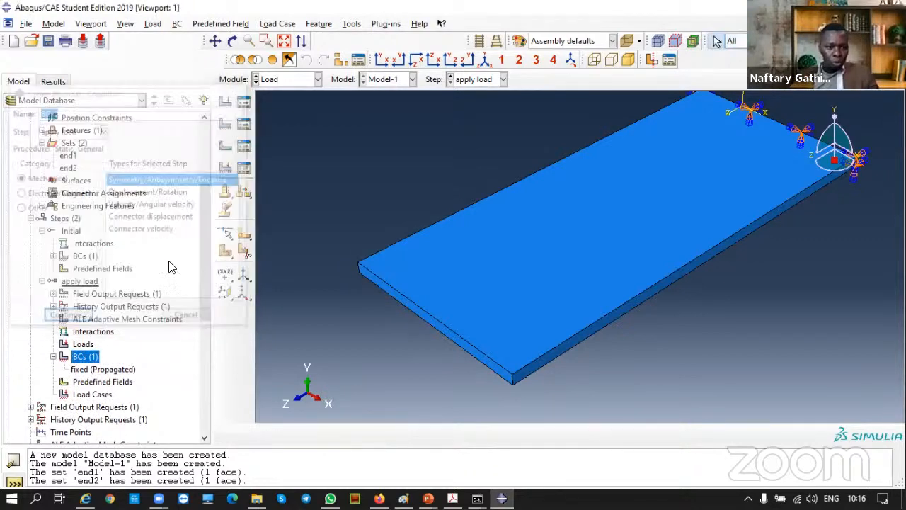
double_click(84, 356)
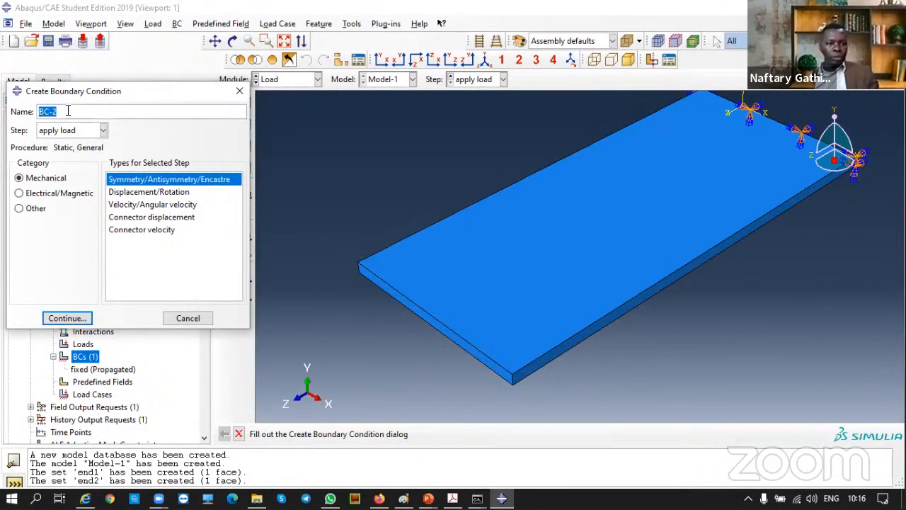
type("free")
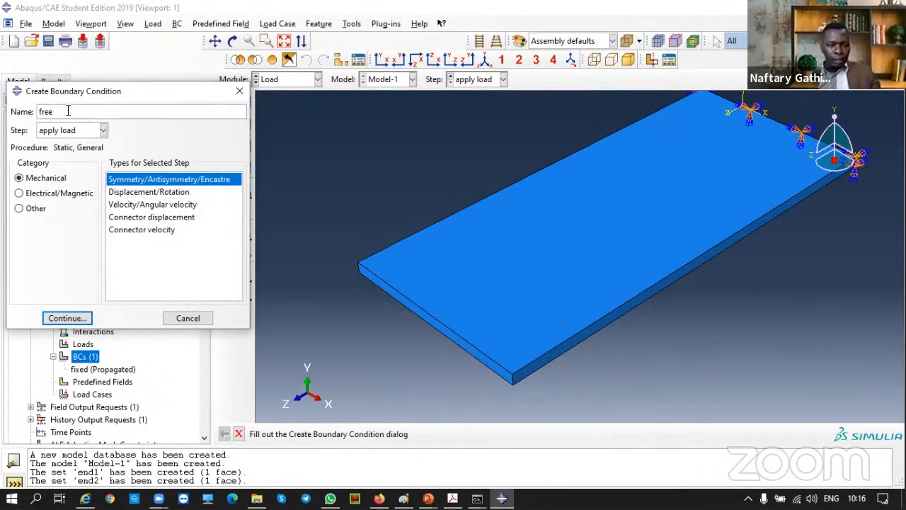
type(" end")
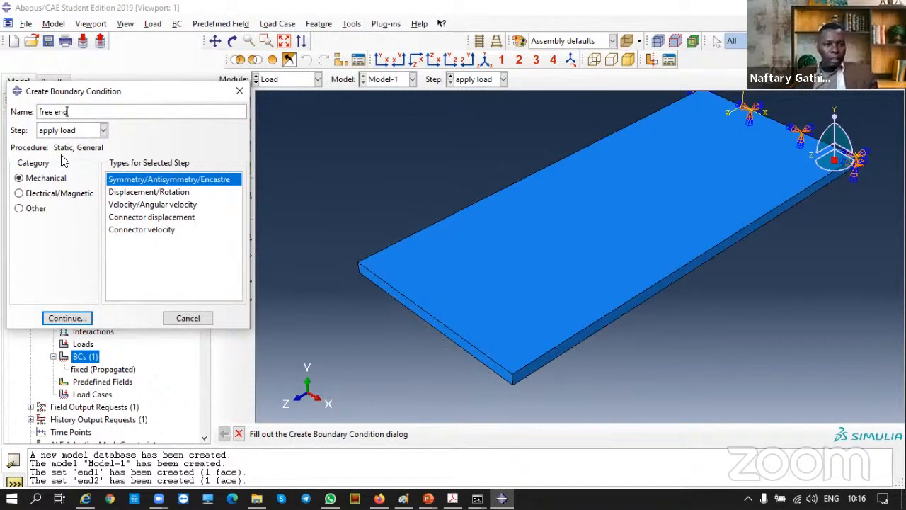
left_click(151, 194)
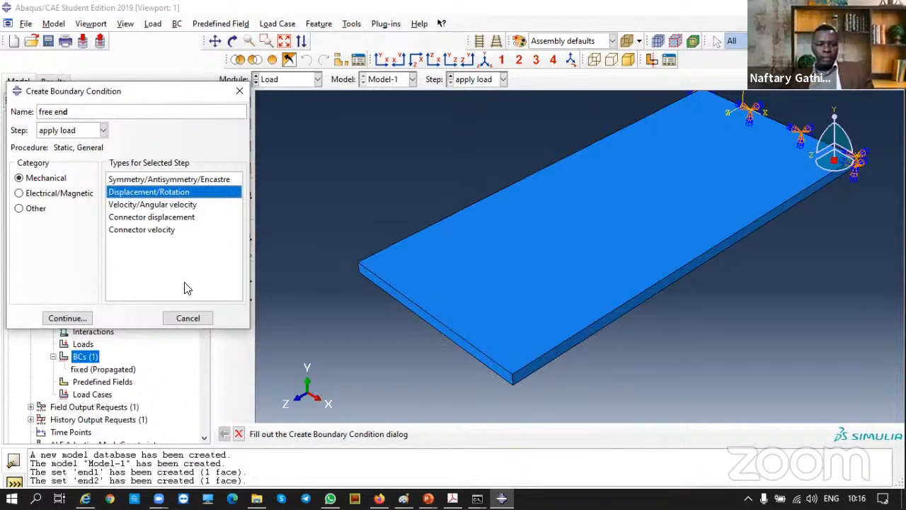
left_click(68, 319)
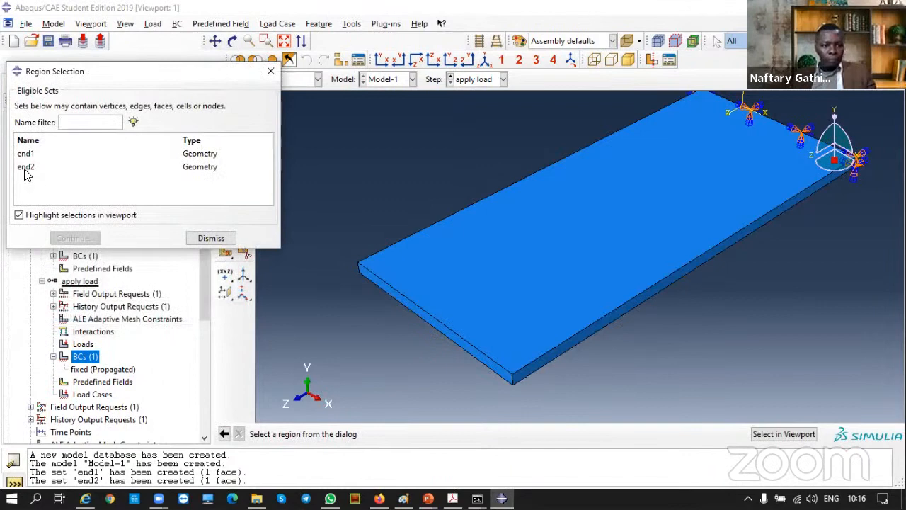
left_click(26, 169)
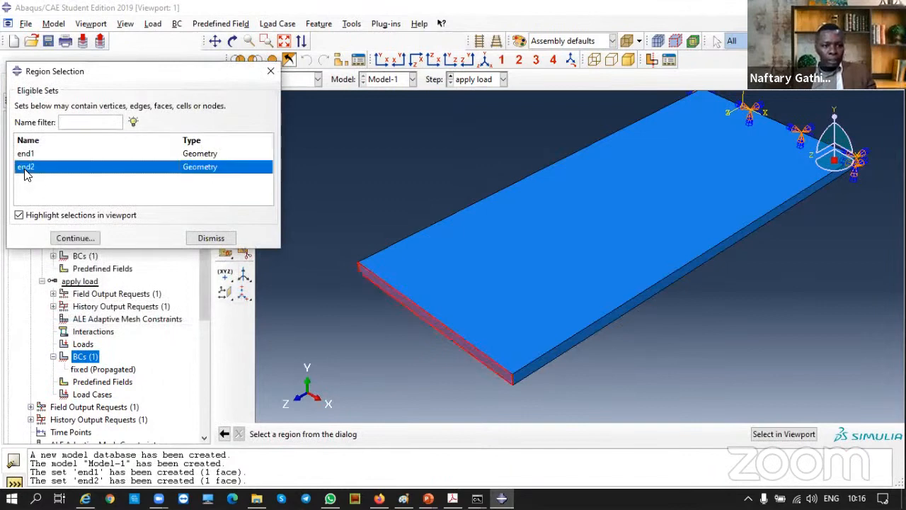
left_click(76, 239)
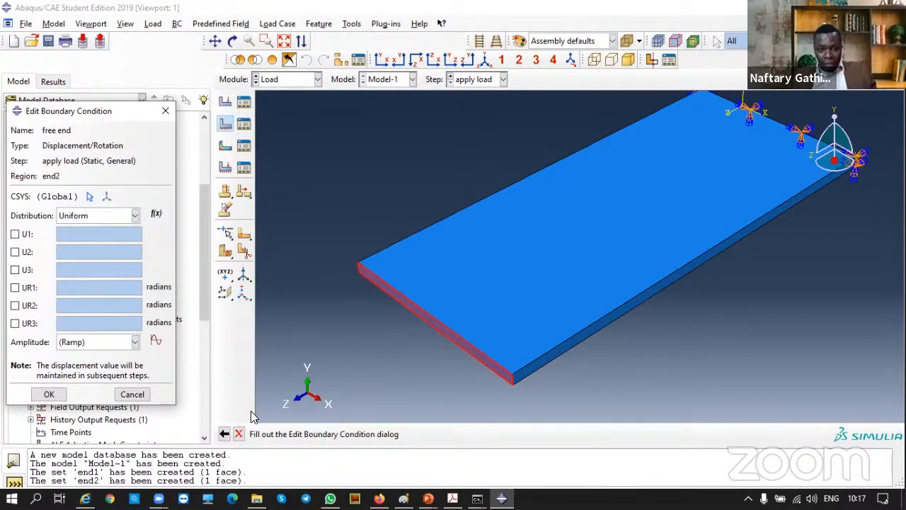
Prescribe a U3 displacement of 20 for the free end condition and create it.
left_click(15, 269)
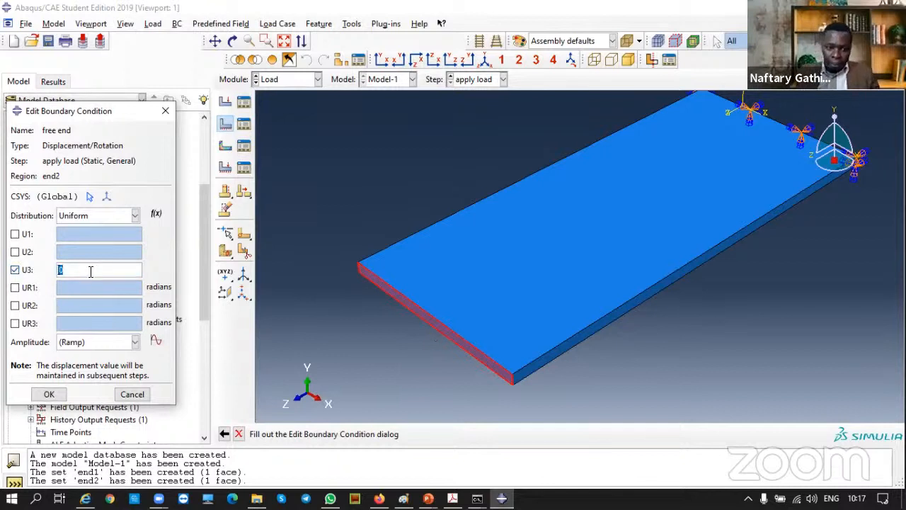
type("20")
left_click(49, 393)
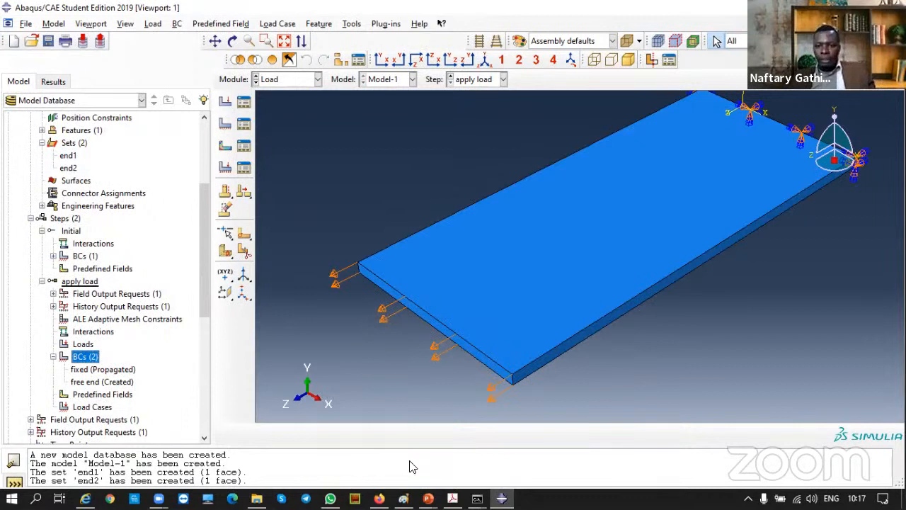
left_click(470, 284)
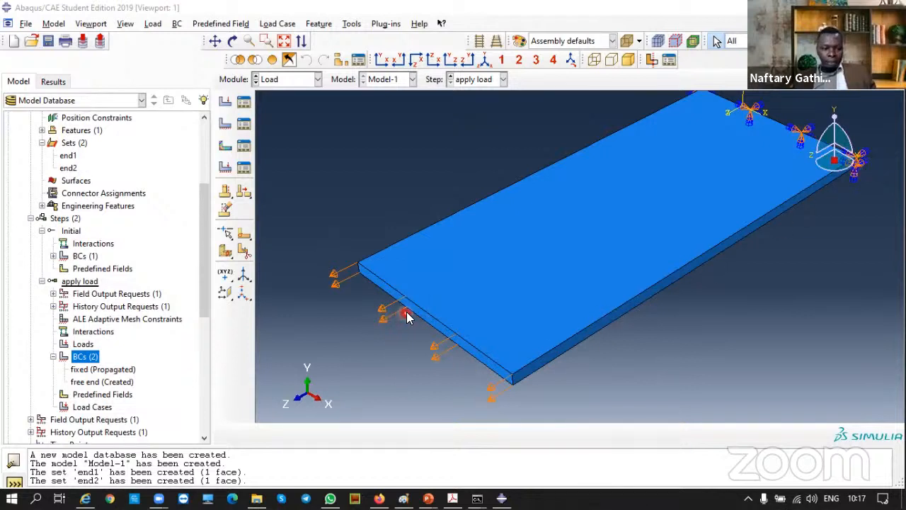
scroll(441, 305, "down", 1)
scroll(441, 305, "up", 3)
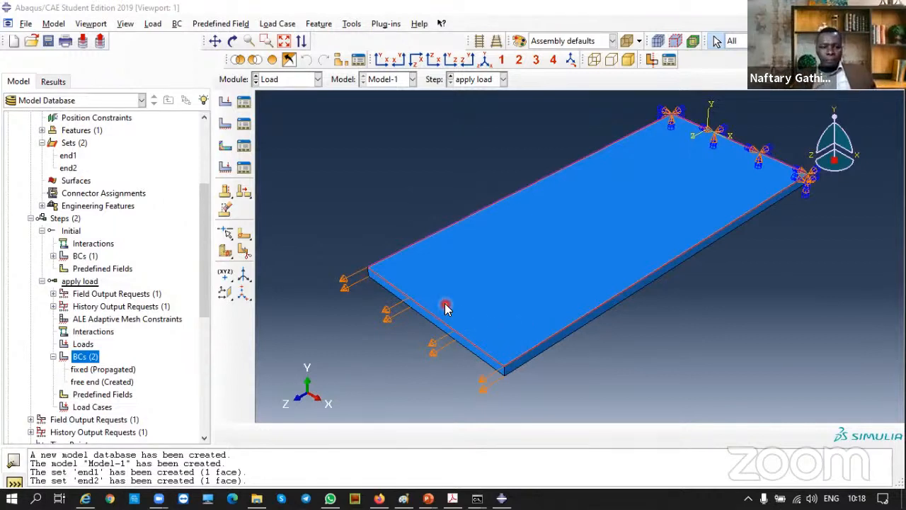
scroll(103, 395, "down", 2)
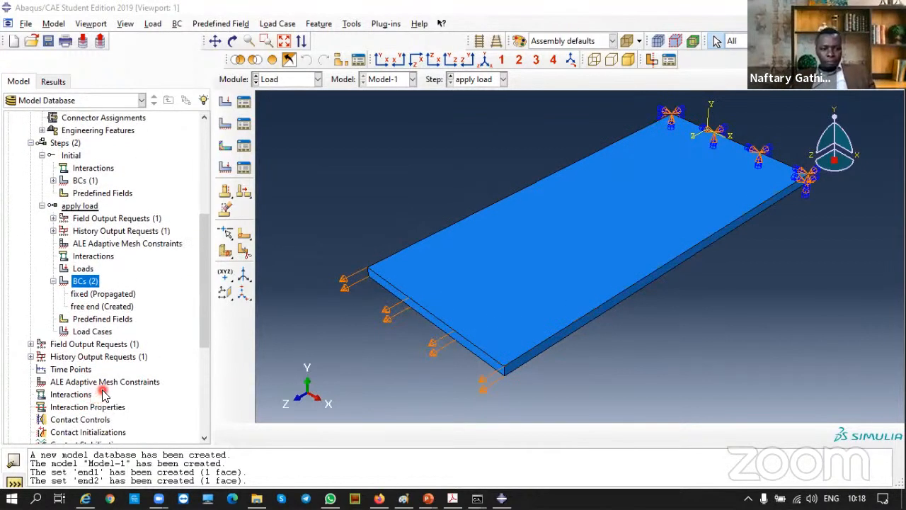
scroll(473, 312, "down", 1)
scroll(473, 309, "up", 2)
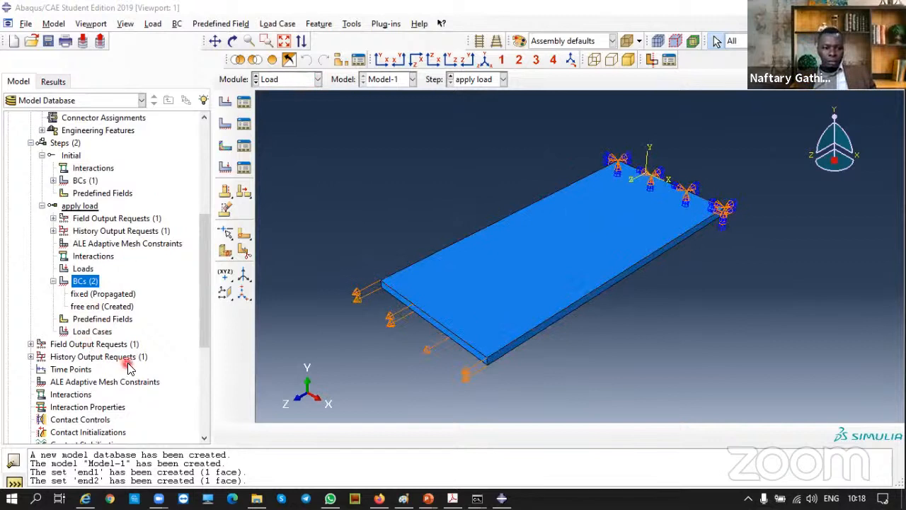
scroll(138, 362, "down", 1)
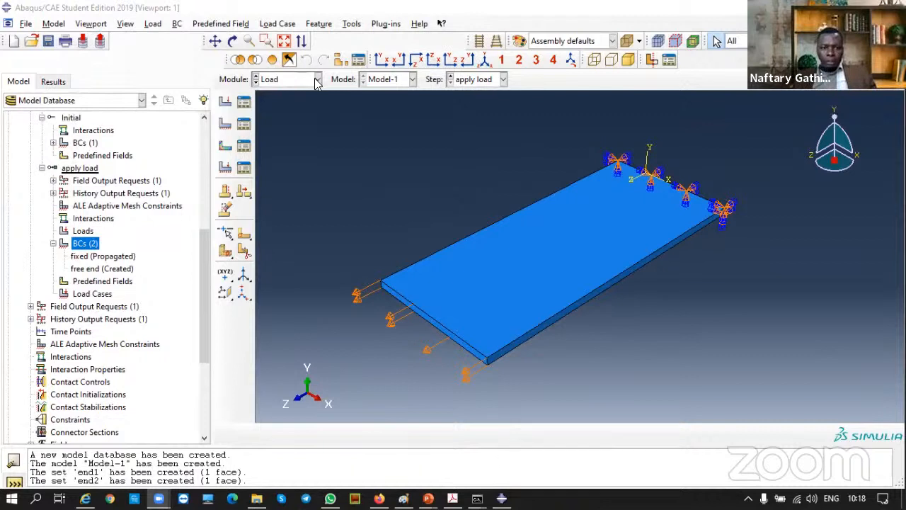
left_click(290, 80)
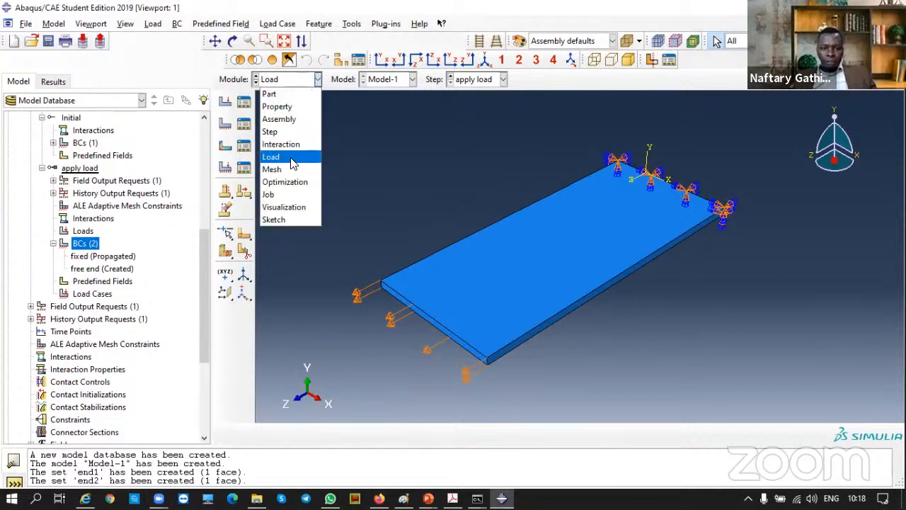
left_click(317, 80)
Collapse the Parts, Materials, Sections, Assembly and Steps branches of Model-1 in the model tree.
scroll(84, 278, "down", 5)
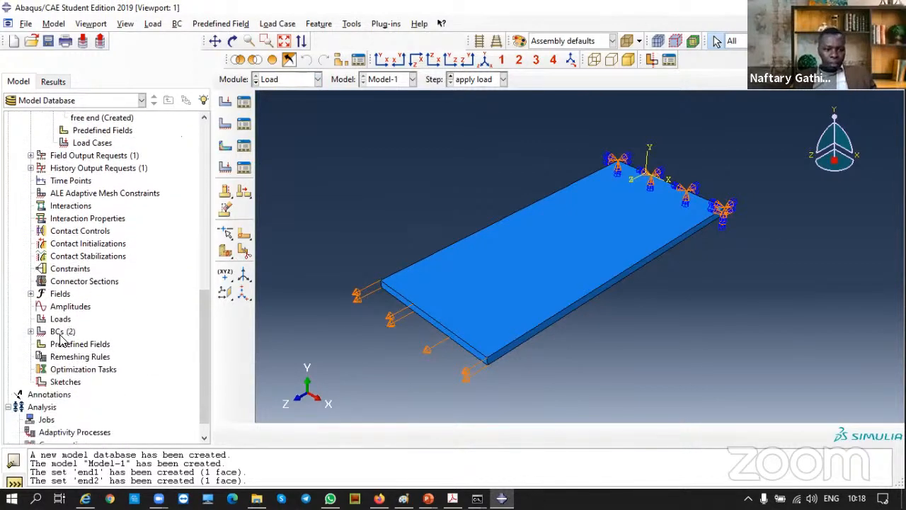
scroll(51, 333, "up", 4)
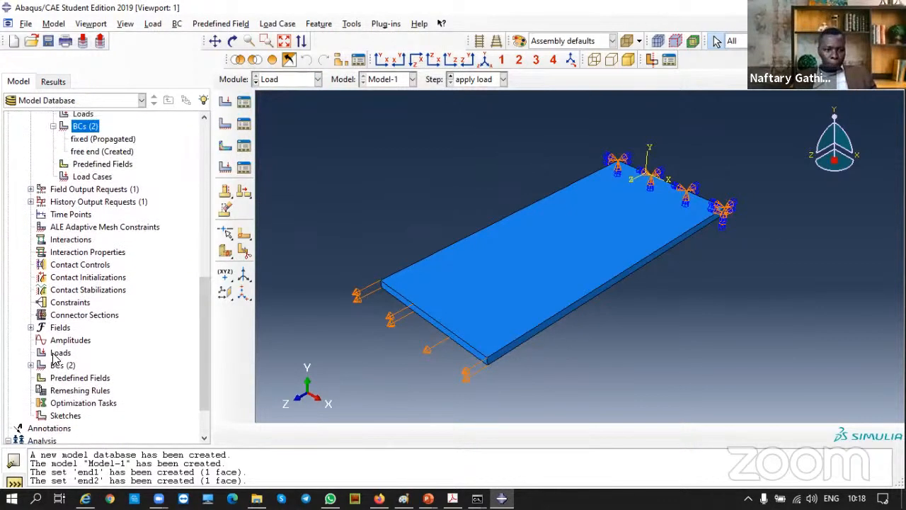
left_click(53, 223)
scroll(32, 239, "up", 4)
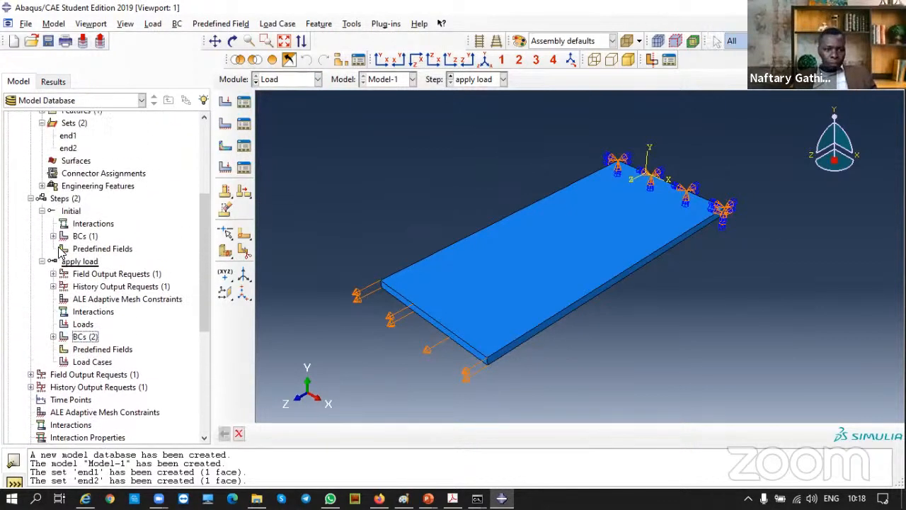
left_click(30, 236)
scroll(29, 213, "up", 2)
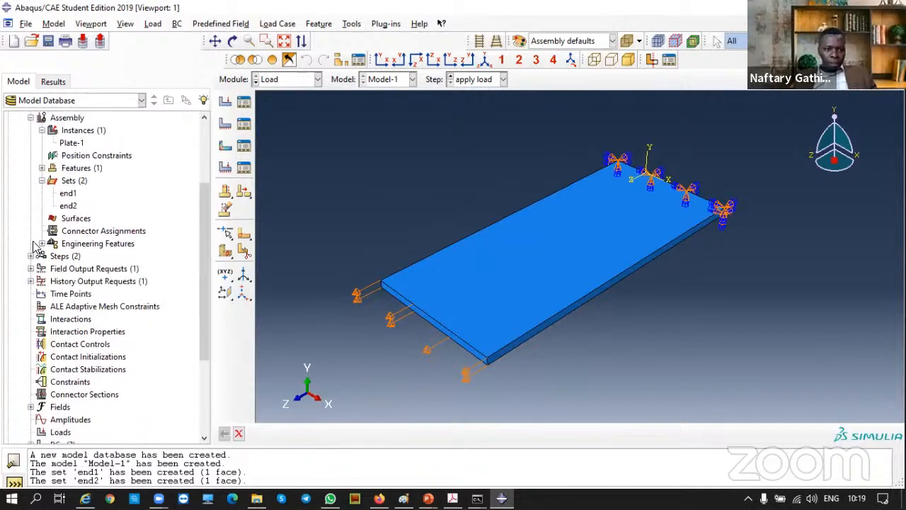
left_click(30, 173)
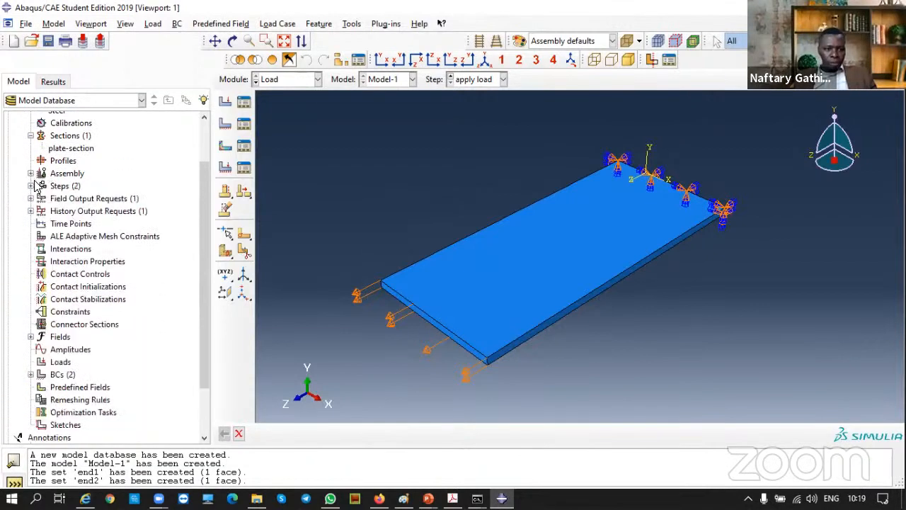
scroll(31, 177, "up", 1)
left_click(30, 173)
left_click(31, 136)
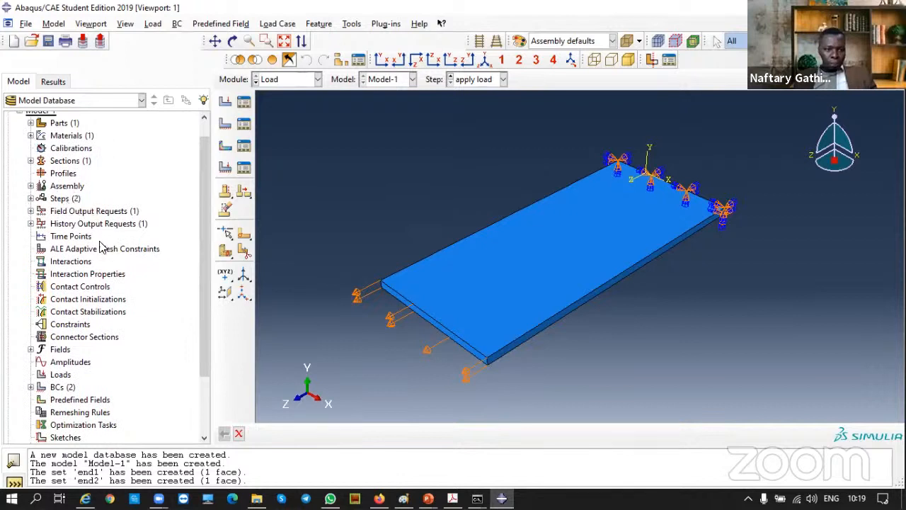
left_click(31, 186)
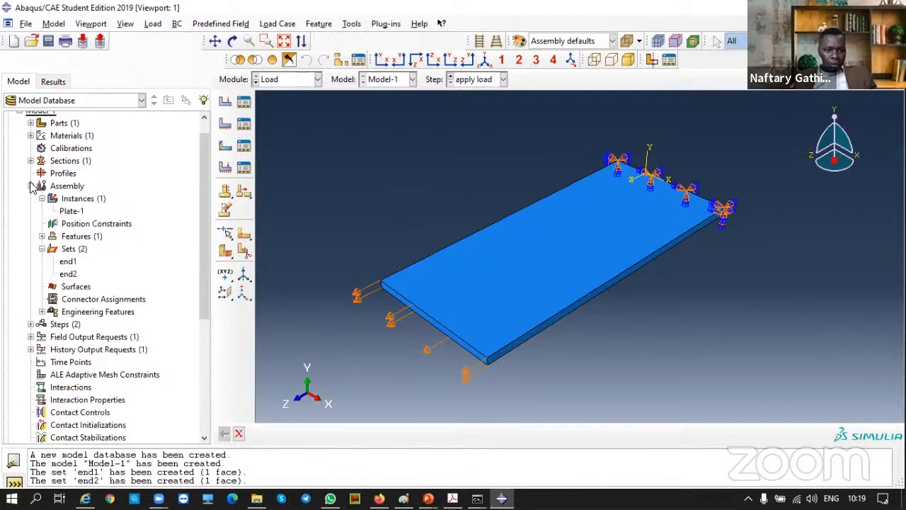
Switch to the Mesh module and make the Plate part, rather than the assembly, the object for meshing.
left_click(318, 79)
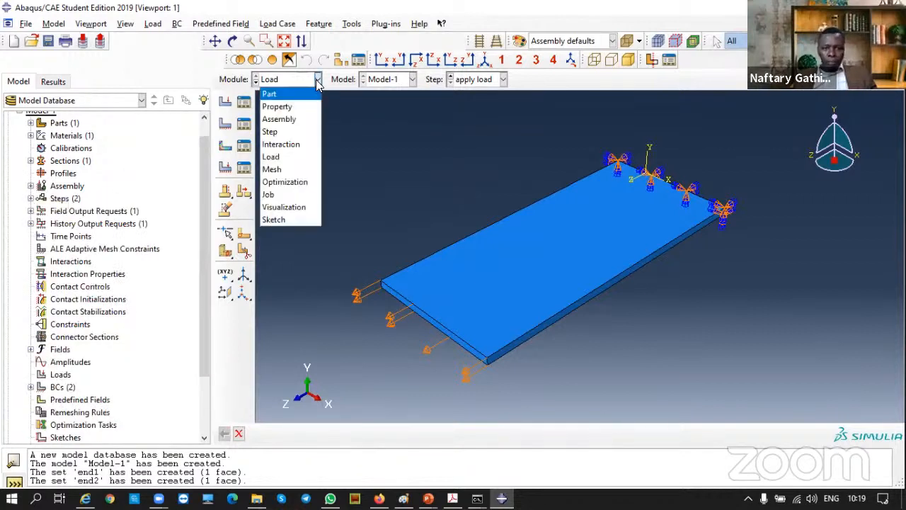
left_click(280, 170)
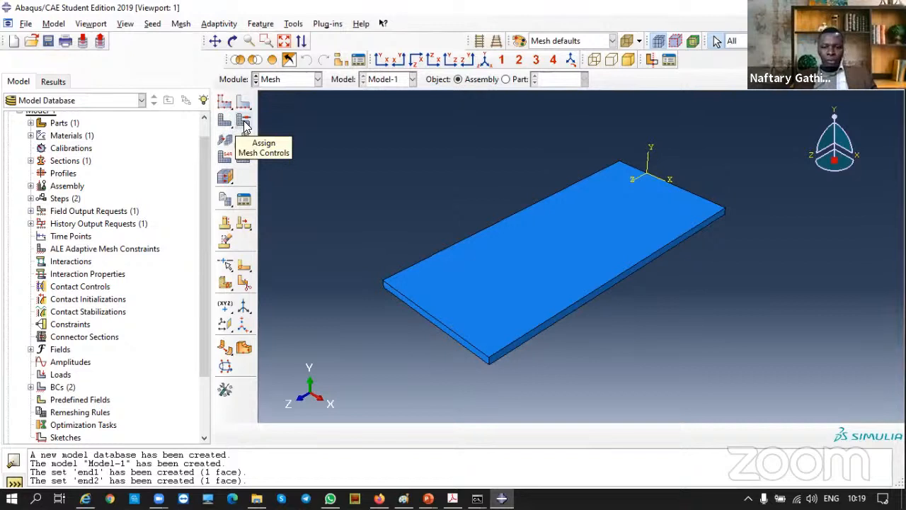
left_click(244, 122)
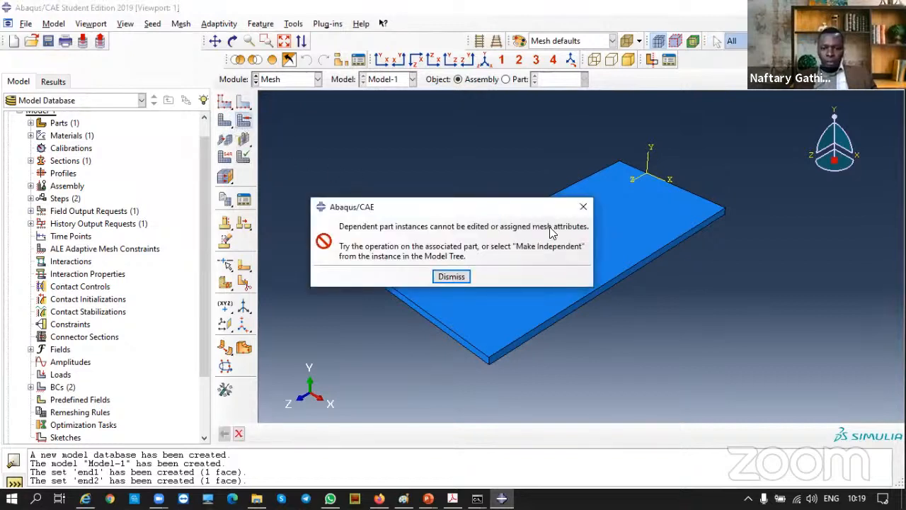
left_click(584, 206)
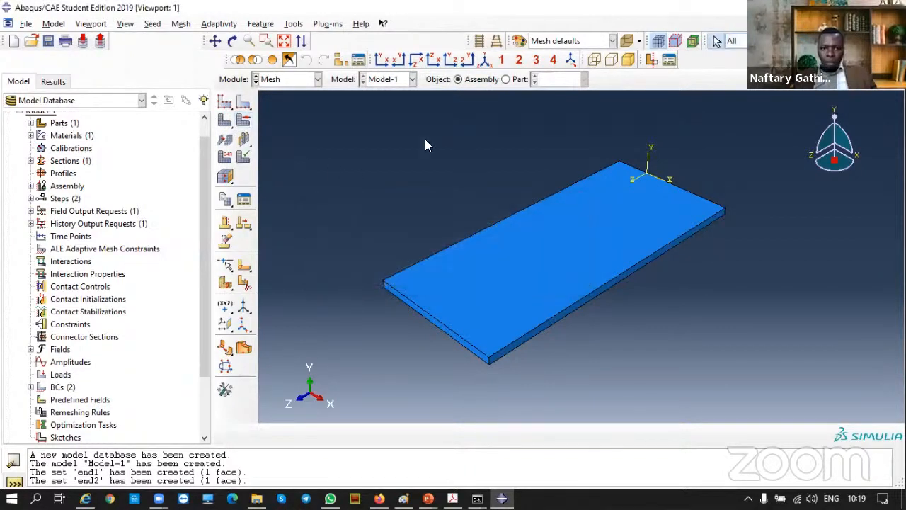
left_click(505, 79)
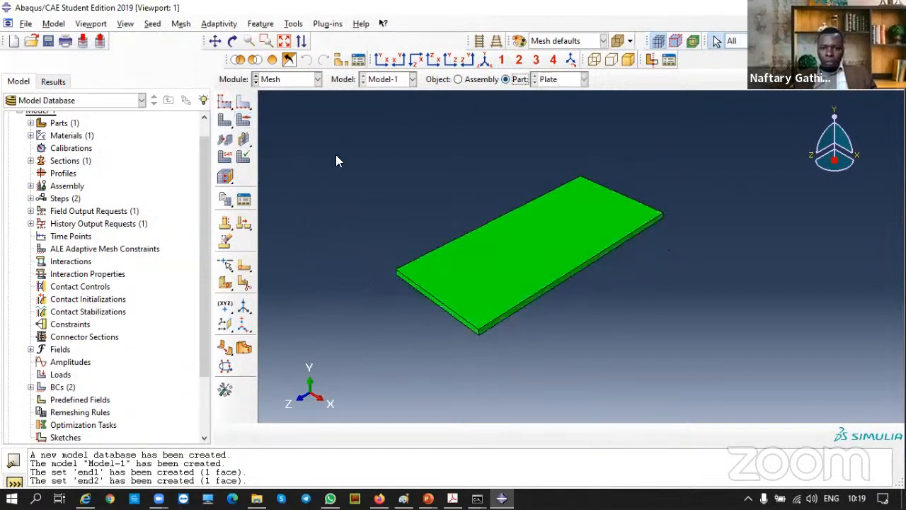
Assign mesh controls to the plate with the Hex element shape and the Structured technique.
left_click(244, 121)
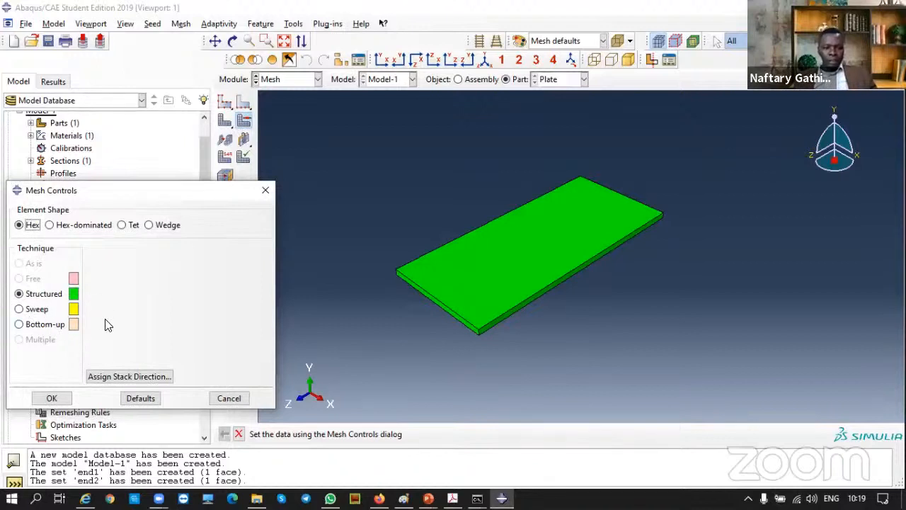
left_click(49, 225)
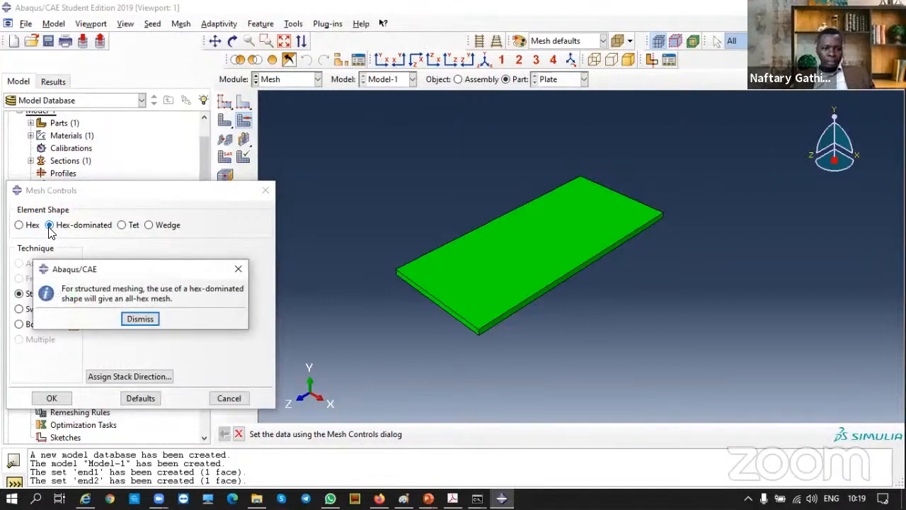
left_click(231, 273)
left_click(19, 226)
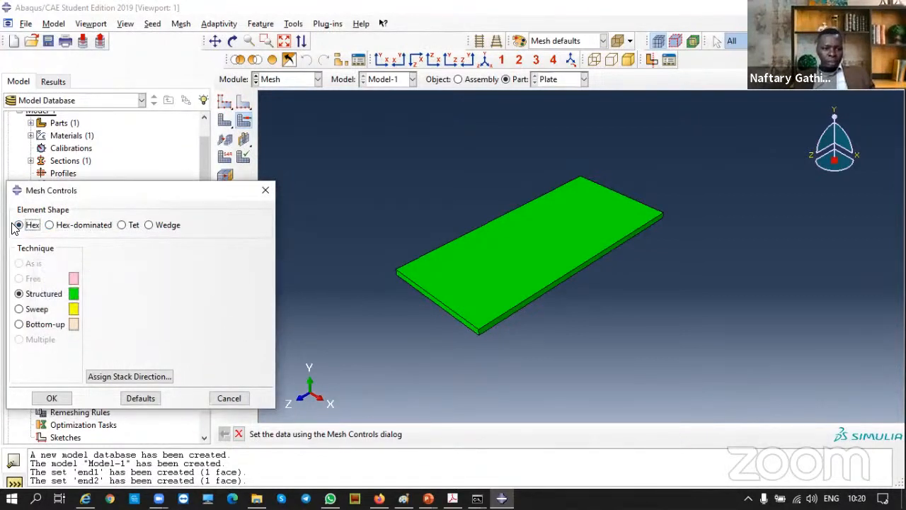
left_click(51, 227)
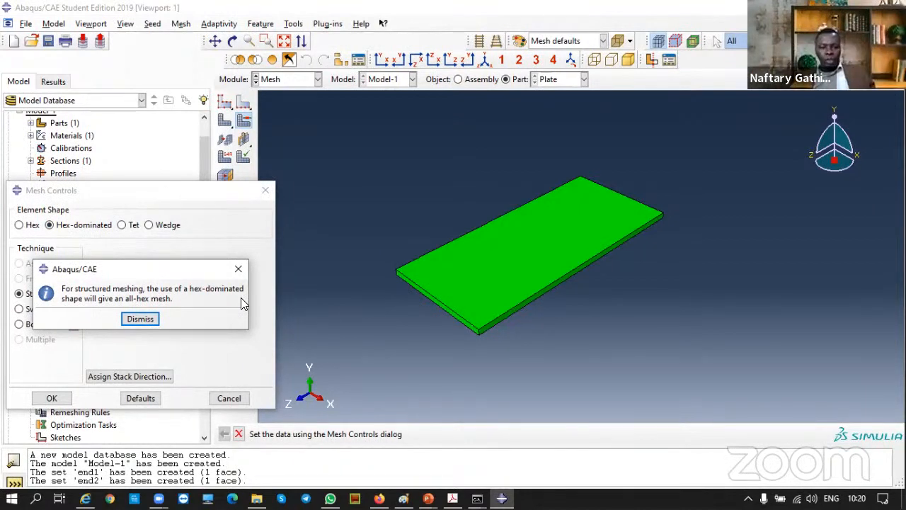
left_click(237, 271)
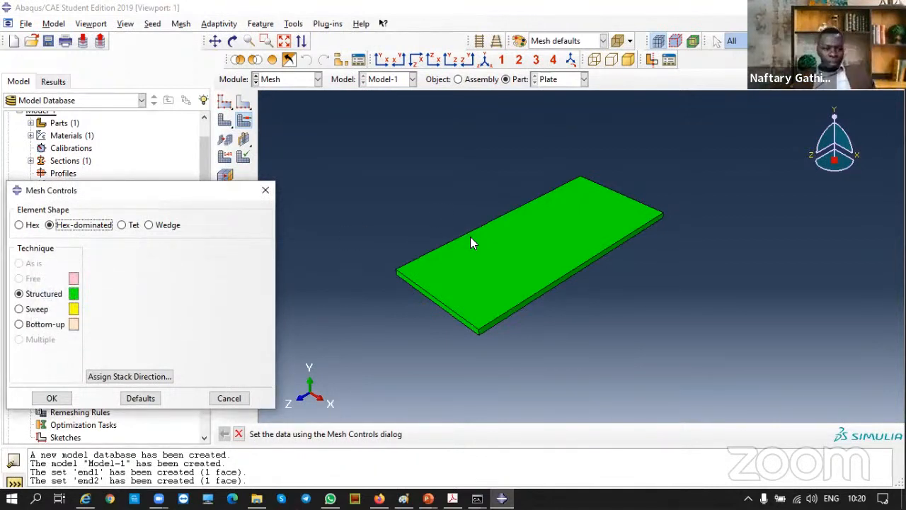
left_click(20, 226)
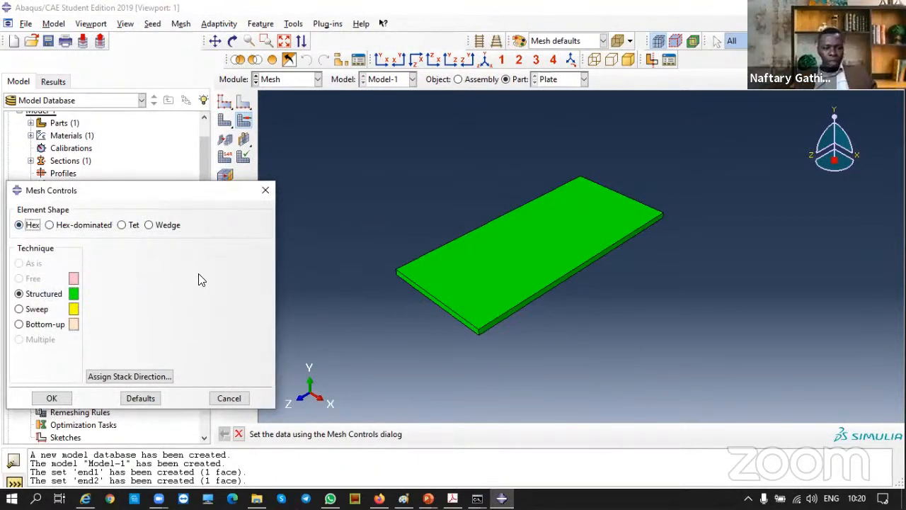
left_click(52, 398)
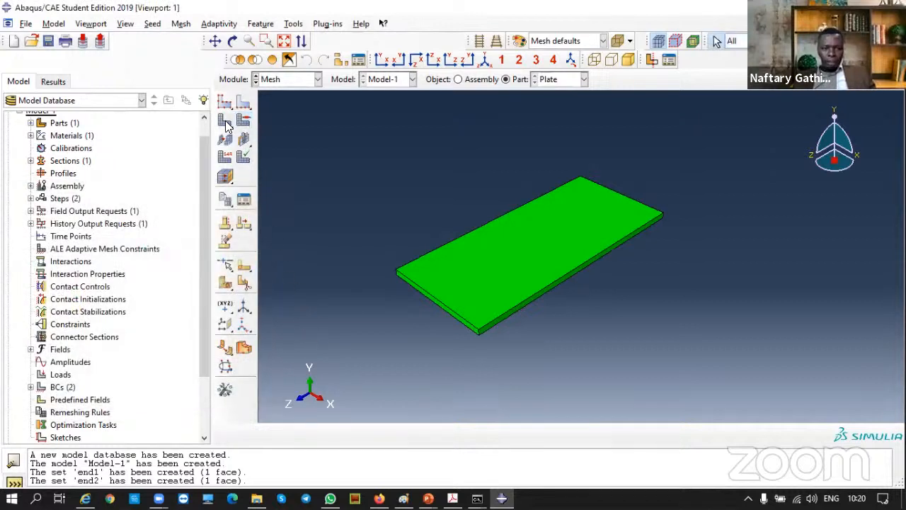
Open the element type settings for the plate part.
left_click(225, 157)
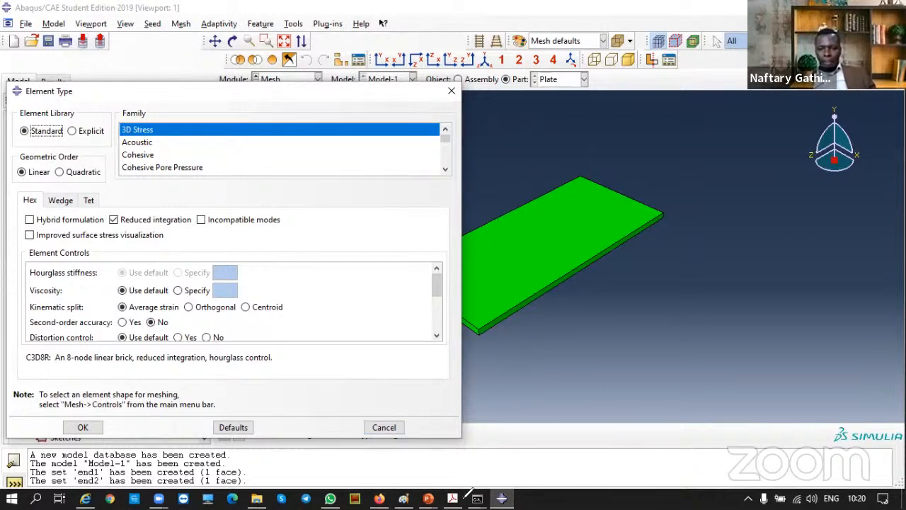
left_click(327, 267)
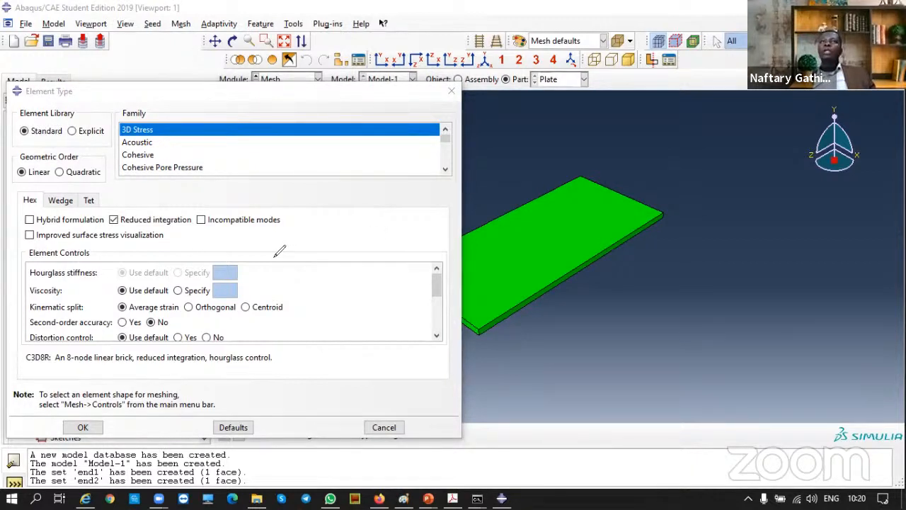
left_click_drag(273, 257, 434, 250)
left_click_drag(278, 255, 275, 258)
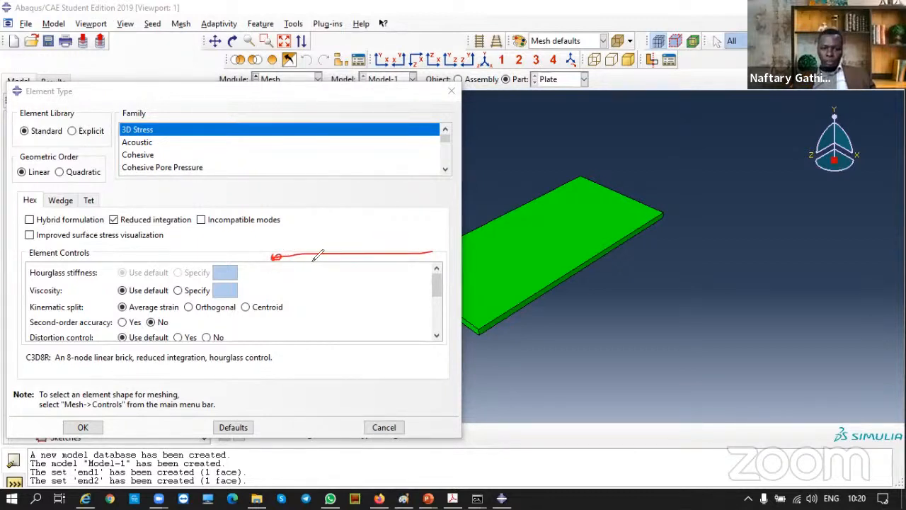
left_click_drag(429, 252, 433, 251)
left_click_drag(276, 256, 289, 177)
left_click_drag(429, 252, 429, 182)
left_click_drag(289, 178, 429, 252)
left_click_drag(277, 161, 290, 169)
left_click_drag(302, 160, 306, 170)
mouse_move(282, 252)
left_mouse_down()
mouse_move(378, 192)
mouse_move(427, 176)
mouse_move(290, 241)
left_mouse_up()
mouse_move(437, 190)
left_mouse_down()
mouse_move(453, 180)
mouse_move(461, 189)
left_mouse_up()
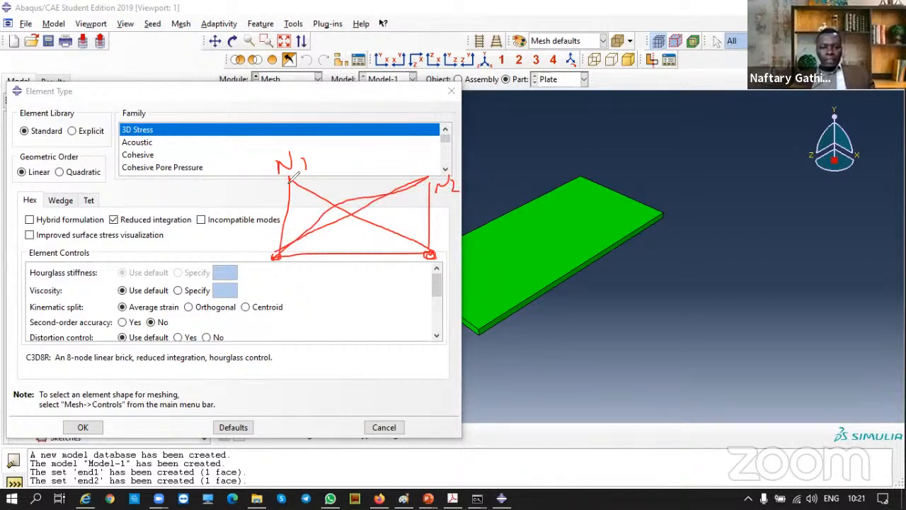
left_click_drag(294, 174, 425, 248)
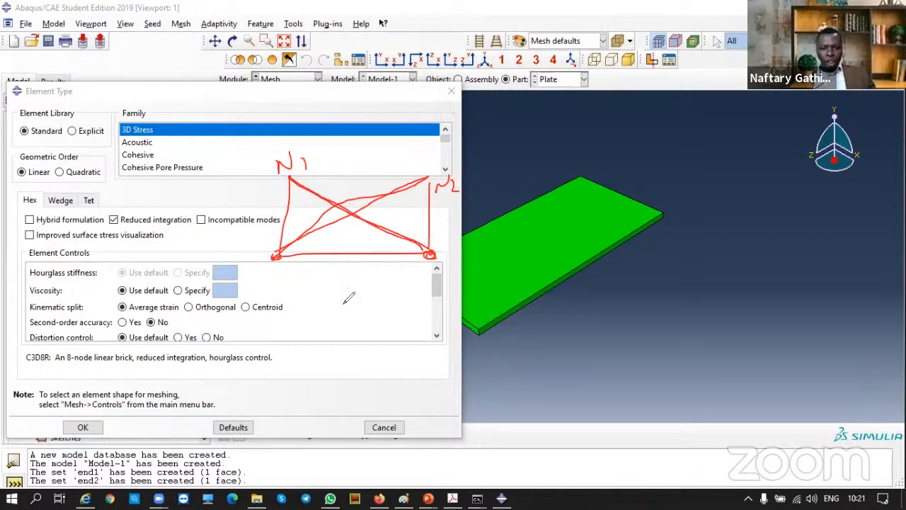
mouse_move(278, 299)
left_mouse_down()
mouse_move(279, 392)
mouse_move(478, 420)
left_mouse_up()
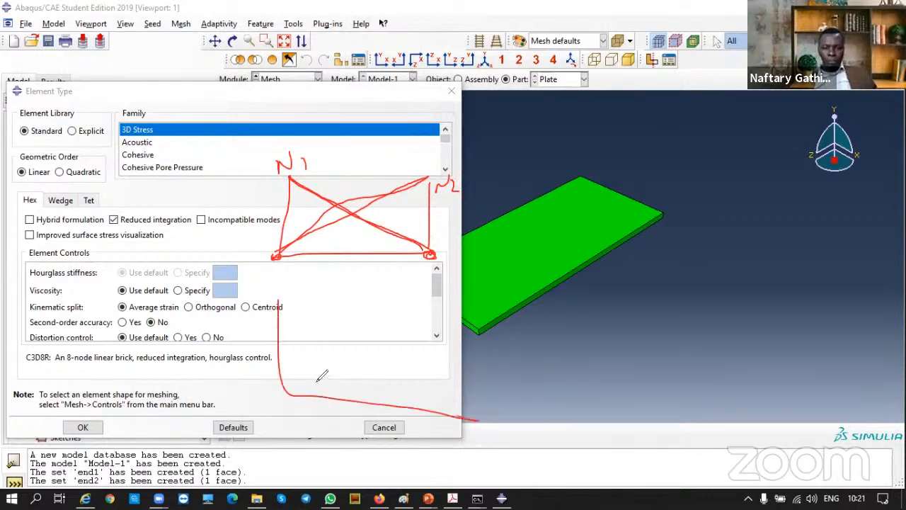
left_click_drag(290, 320, 366, 331)
mouse_move(293, 392)
left_mouse_down()
mouse_move(345, 338)
mouse_move(468, 302)
left_mouse_up()
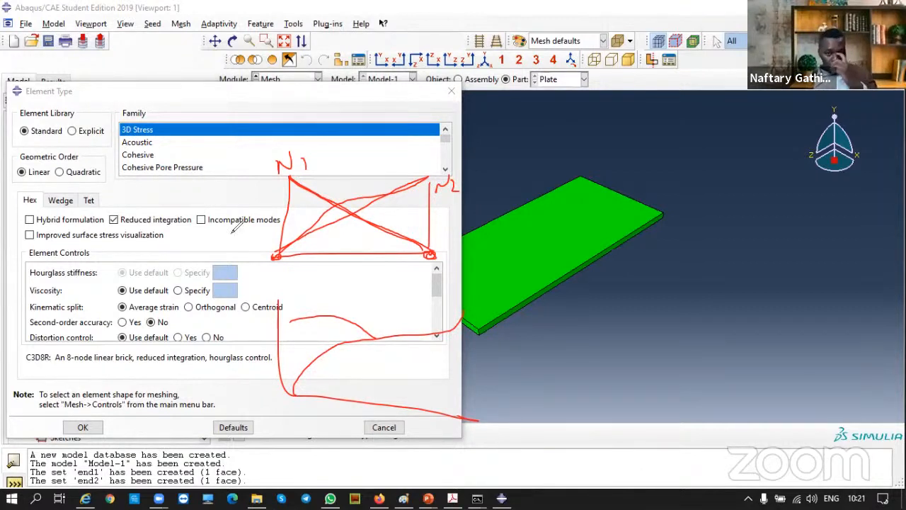
left_click(238, 230)
mouse_move(276, 194)
left_mouse_down()
mouse_move(337, 234)
mouse_move(420, 193)
mouse_move(443, 219)
left_mouse_up()
left_click_drag(336, 234, 443, 226)
left_click_drag(281, 196, 299, 278)
mouse_move(333, 236)
left_mouse_down()
mouse_move(327, 301)
mouse_move(438, 296)
left_mouse_up()
left_click_drag(442, 226, 438, 295)
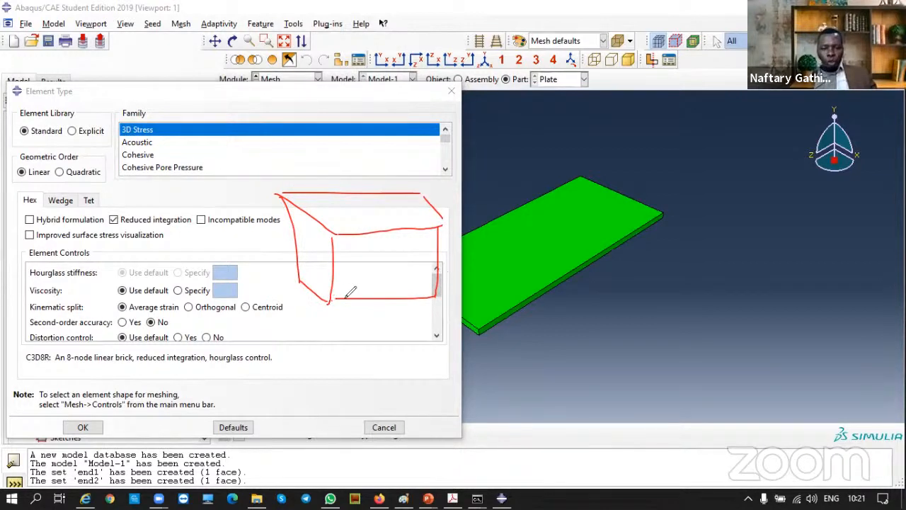
left_click_drag(329, 299, 333, 302)
left_click_drag(434, 296, 435, 291)
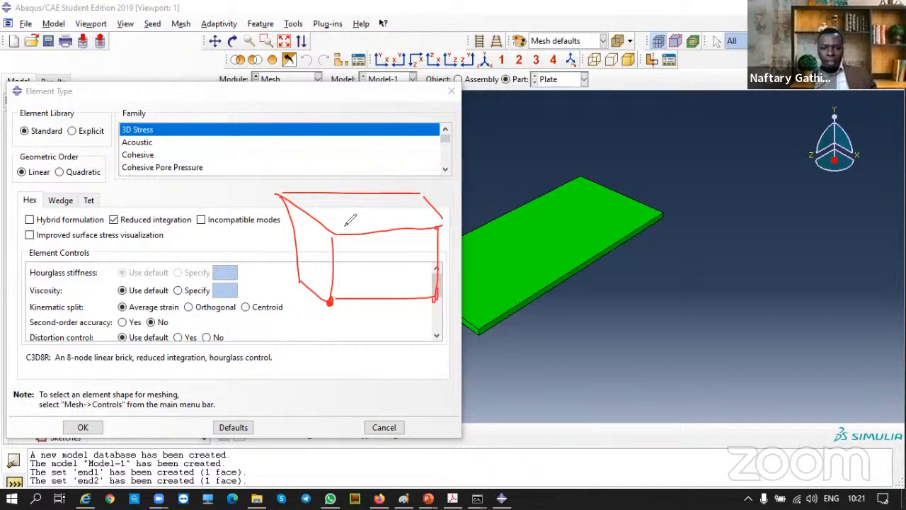
left_click_drag(342, 227, 339, 232)
left_click_drag(286, 191, 286, 197)
left_click_drag(300, 279, 298, 285)
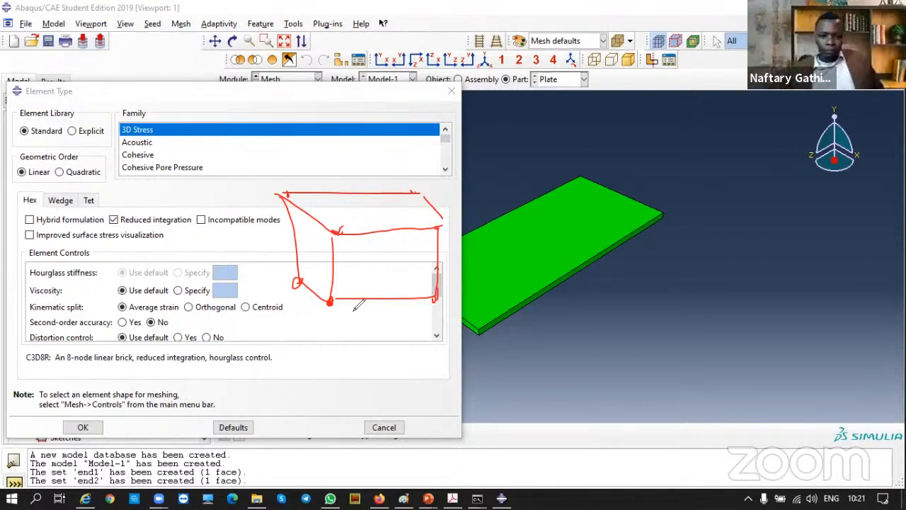
left_click_drag(330, 379, 413, 339)
left_click(210, 167)
left_click_drag(209, 161, 354, 136)
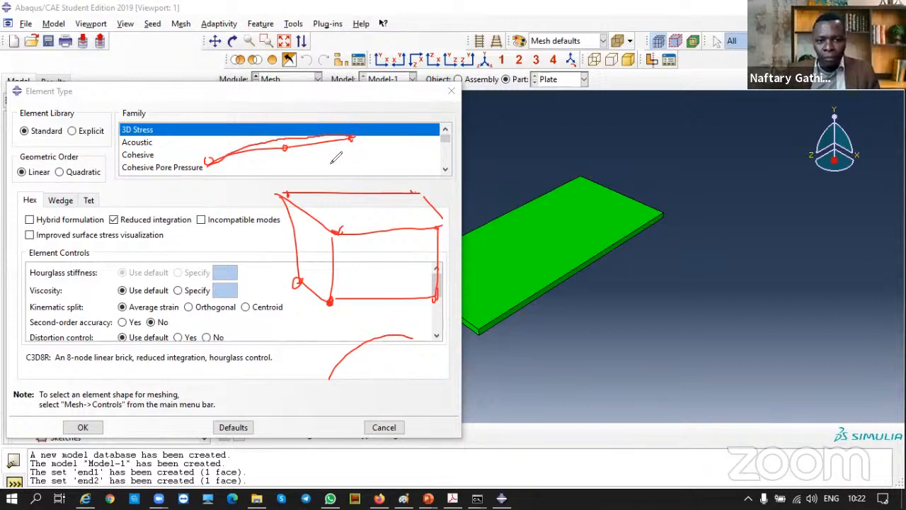
left_click(700, 146)
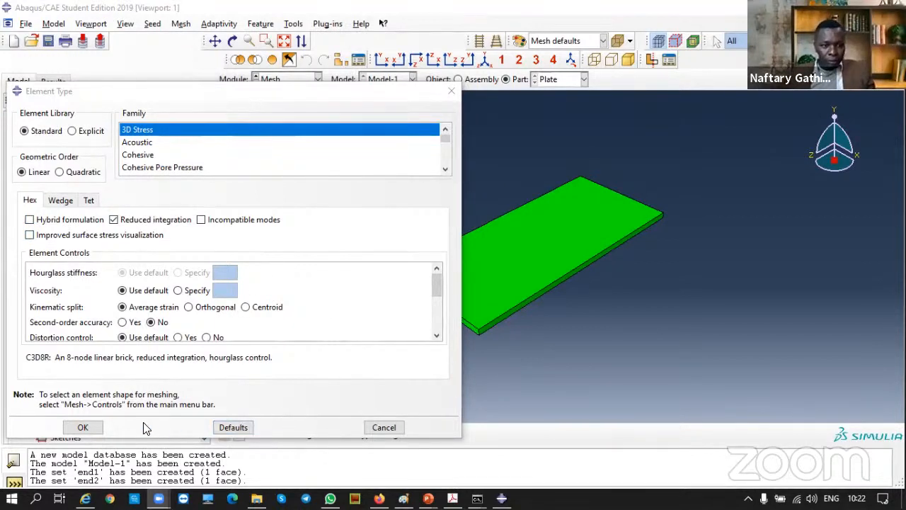
Assign the plate the Standard, linear 3D Stress hex element type with reduced integration.
left_click(82, 429)
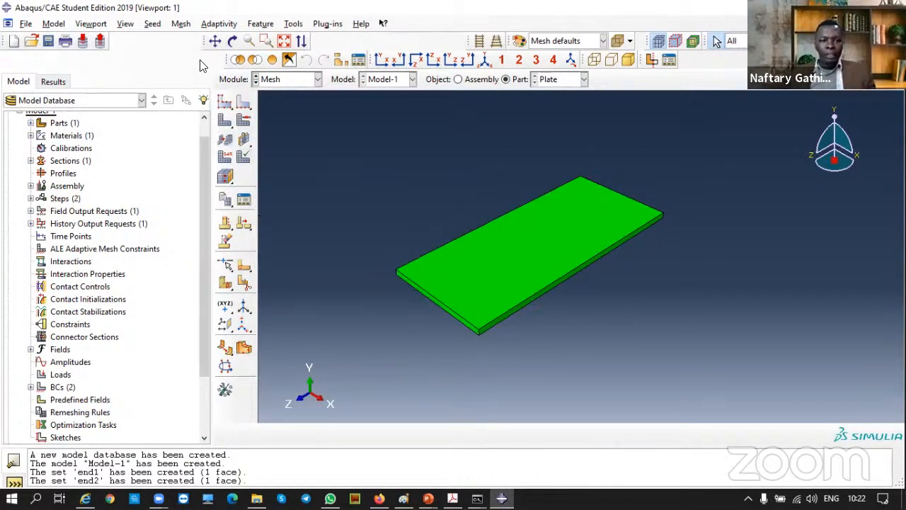
left_click(182, 24)
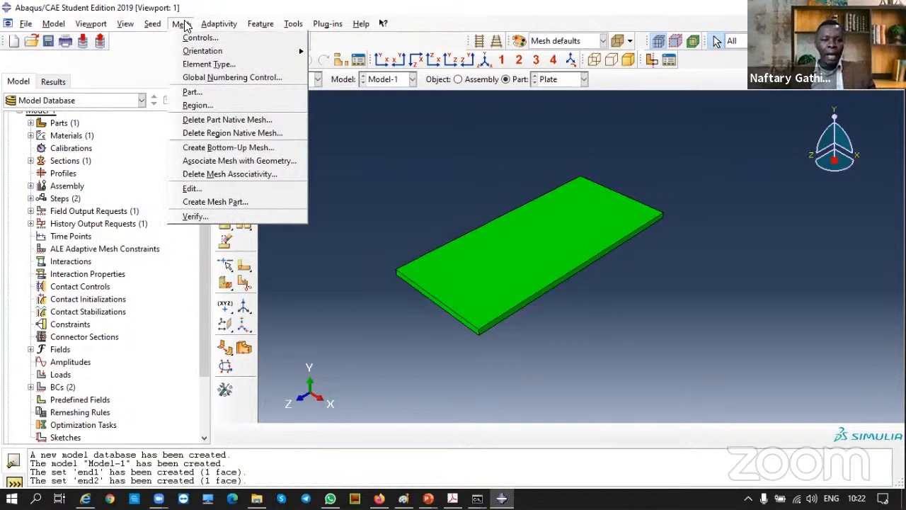
mouse_move(219, 24)
left_click(350, 185)
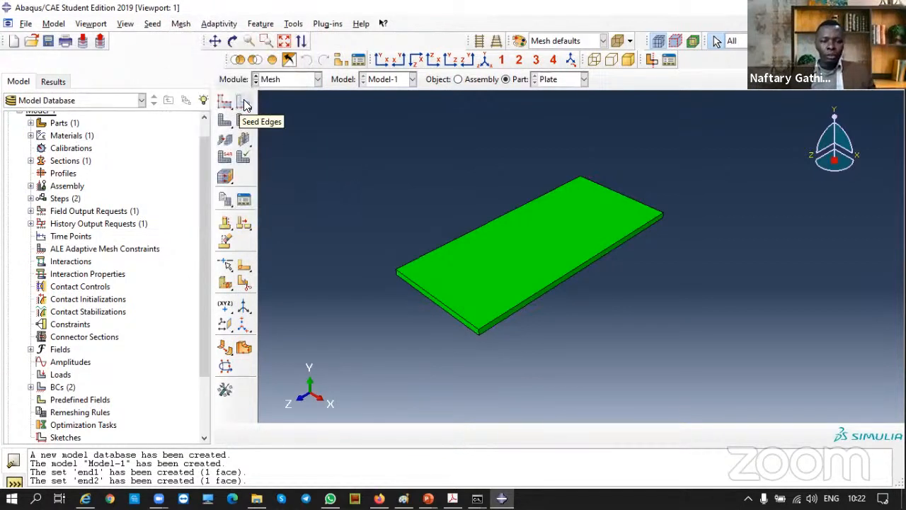
Seed the plate part with an approximate global size of 5, keeping curvature control on with a maximum deviation factor of 0.1.
left_click(245, 105)
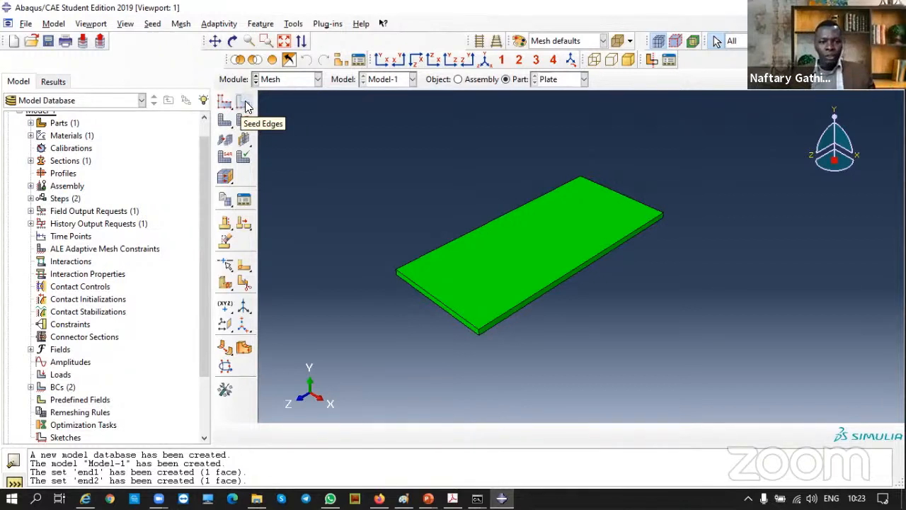
left_click(221, 106)
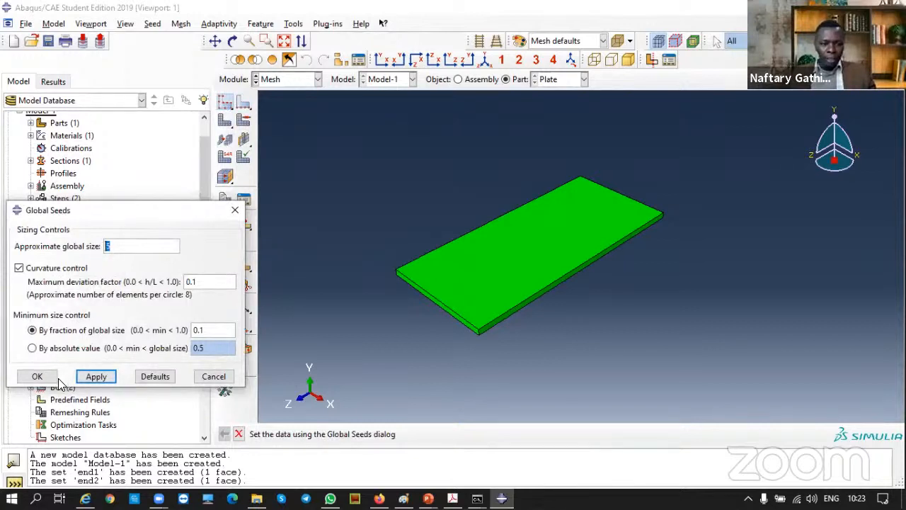
left_click(94, 376)
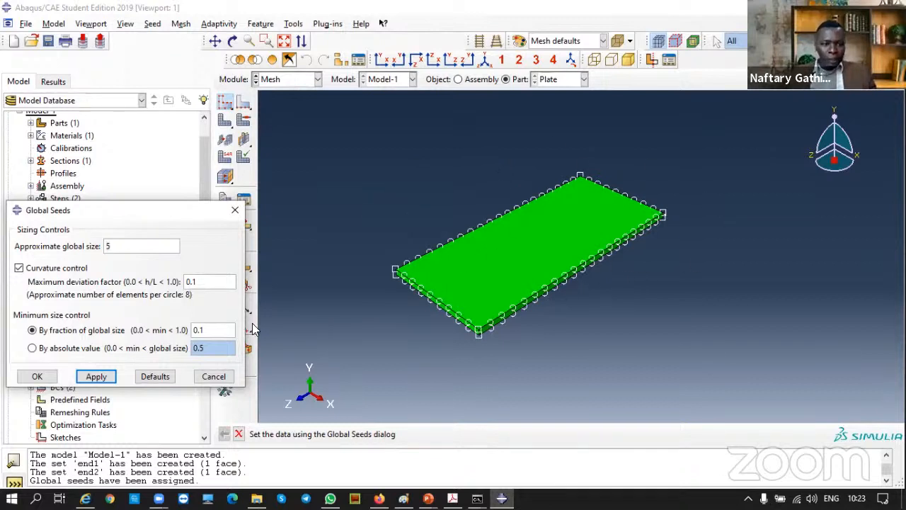
left_click(38, 377)
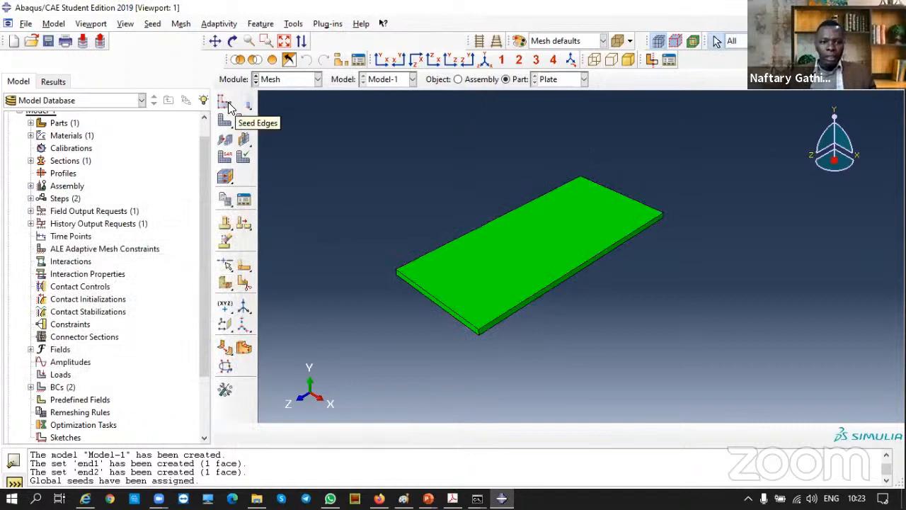
Generate the mesh on the whole Plate part.
left_click(179, 24)
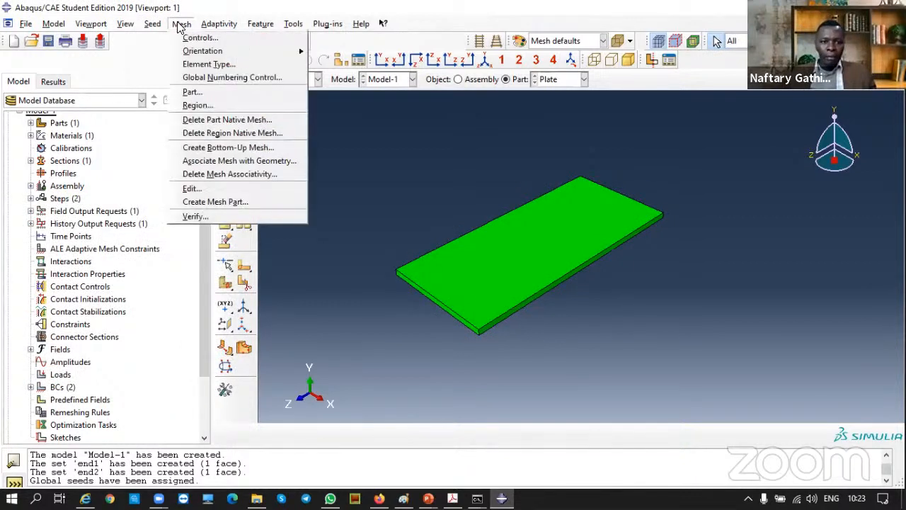
left_click(202, 93)
key("Return")
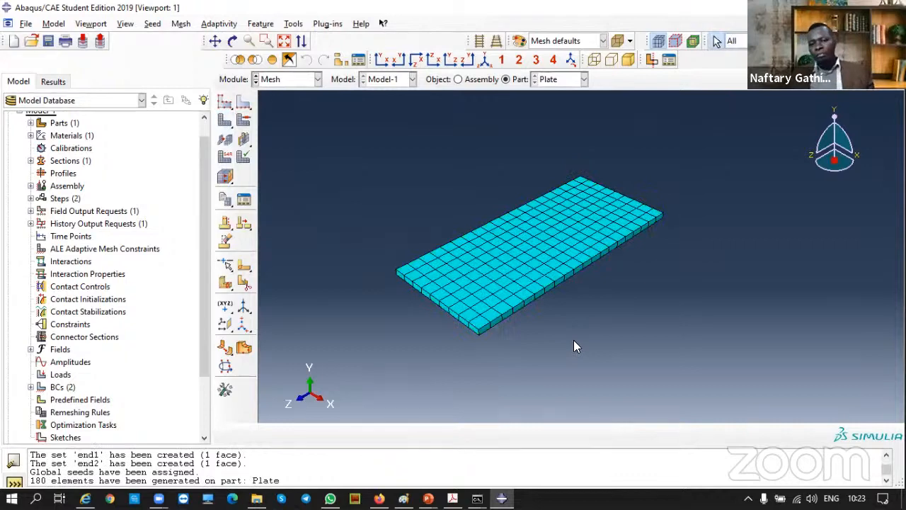
Examine the generated hex mesh up close, checking the elements around the plate's front corner and along its edges.
scroll(489, 319, "down", 2)
scroll(490, 319, "up", 4)
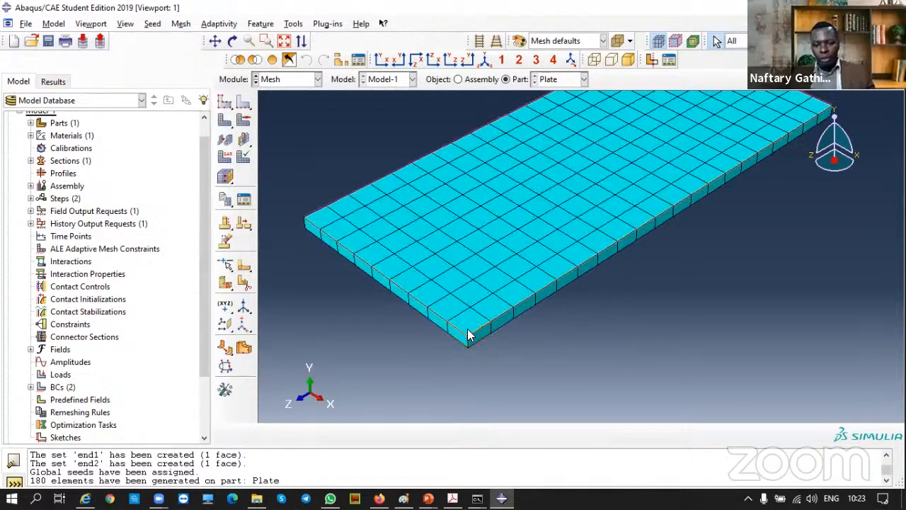
left_click(470, 339)
left_click(482, 346)
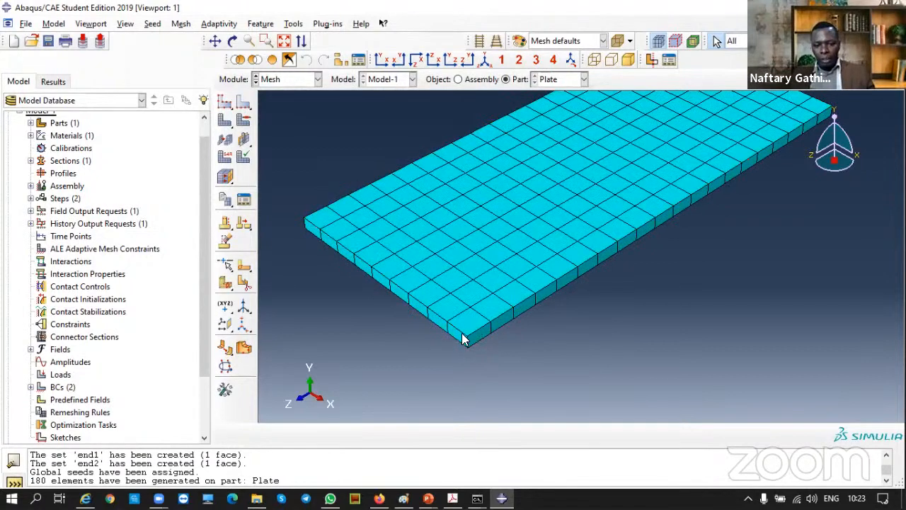
left_click(470, 346)
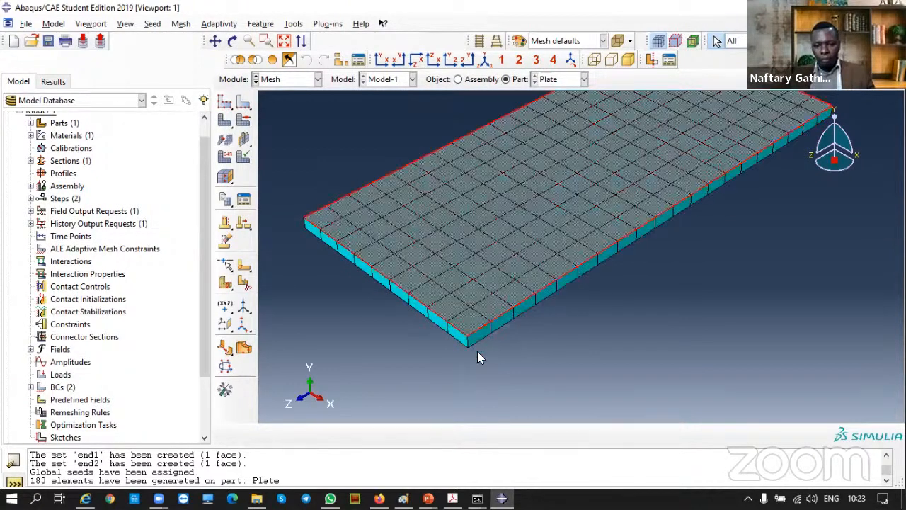
left_click(486, 348)
scroll(461, 314, "down", 3)
scroll(476, 359, "up", 5)
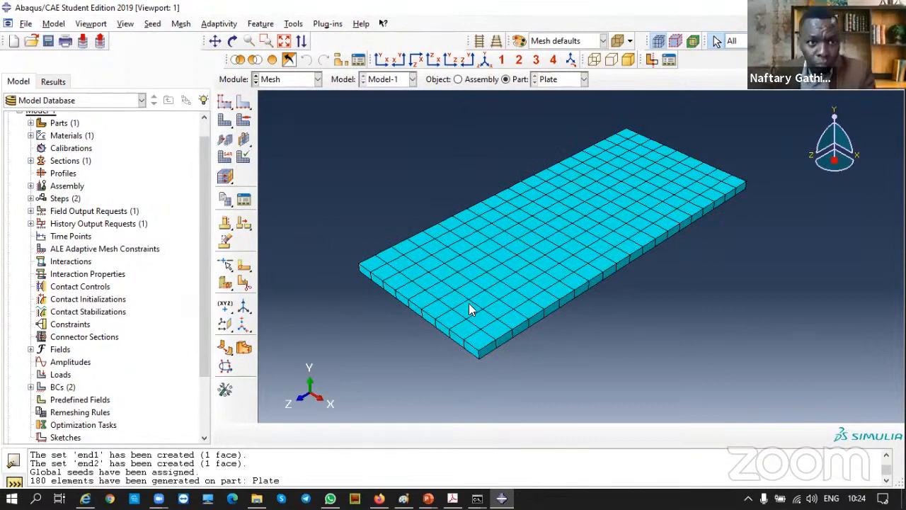
scroll(361, 229, "up", 3)
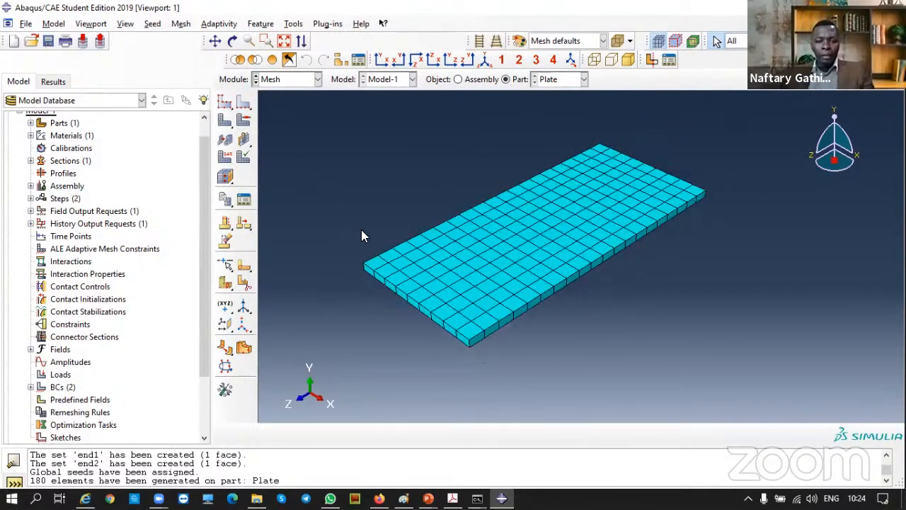
Query the Point/Node coordinates of all nodes in the meshed plate.
left_click(293, 23)
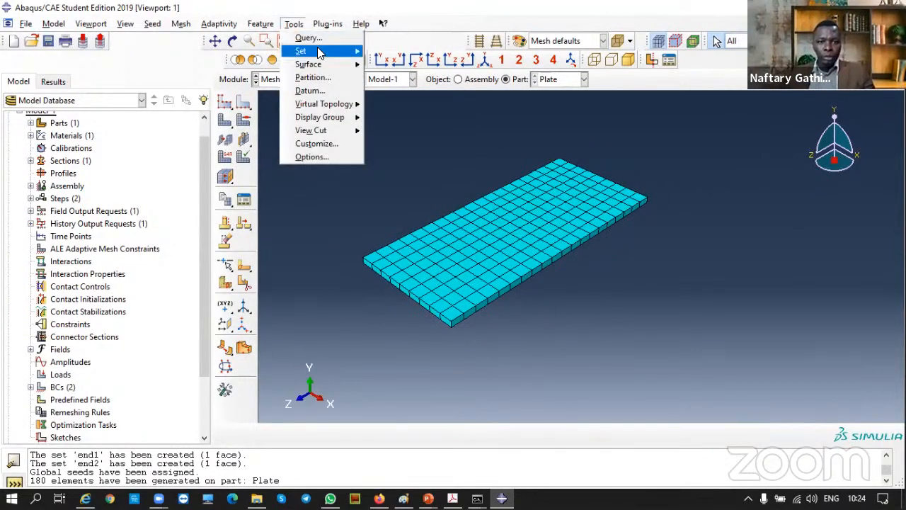
left_click(308, 37)
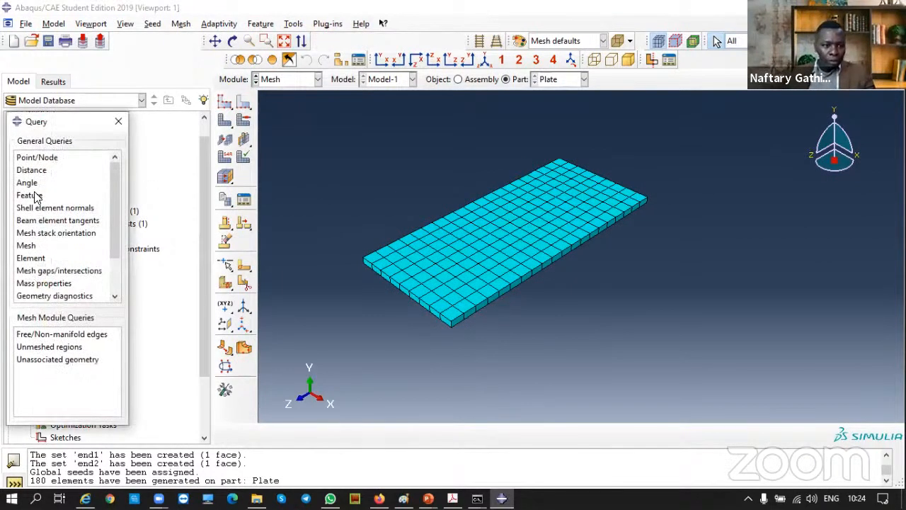
left_click(29, 158)
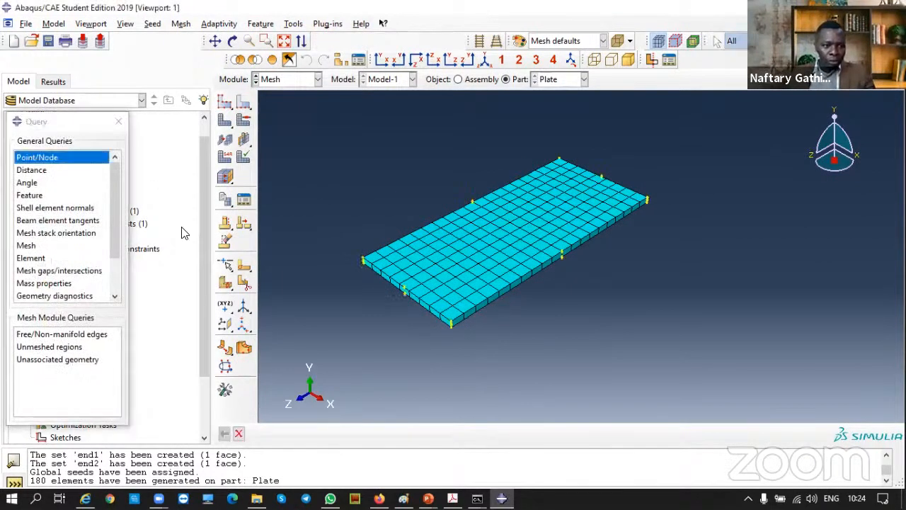
scroll(422, 354, "down", 2)
scroll(426, 342, "up", 7)
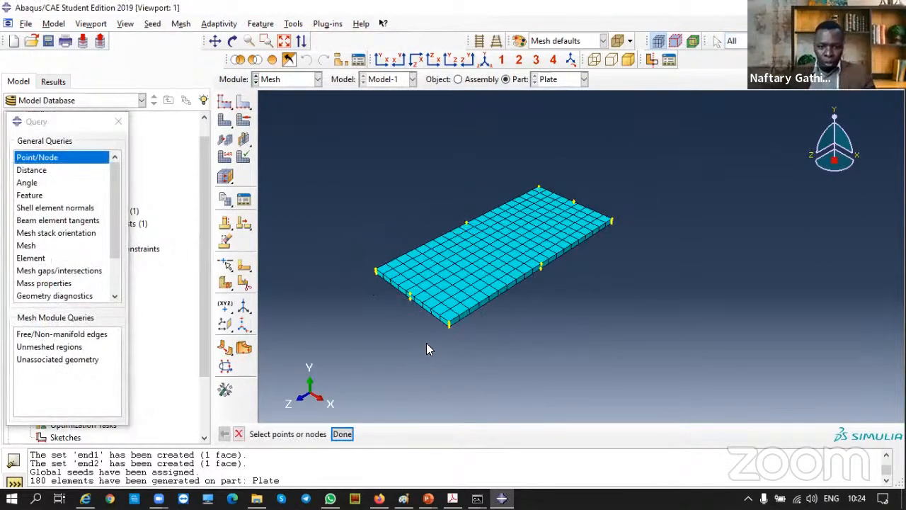
left_click_drag(655, 362, 311, 163)
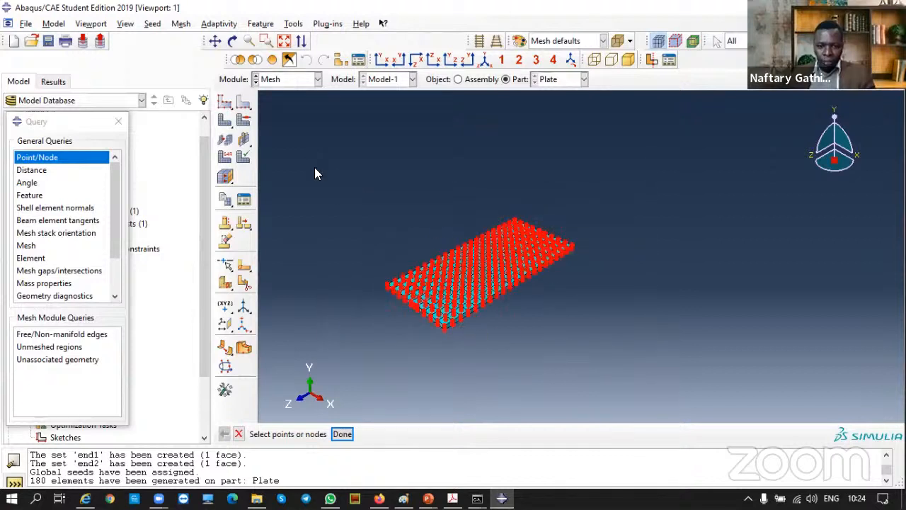
middle_click(314, 167)
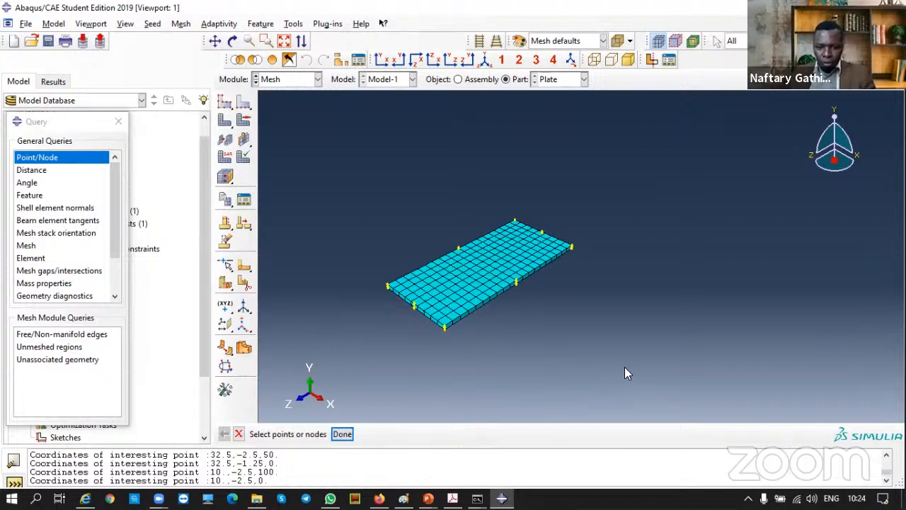
Enlarge the message area, move the Query dialog clear of it, and review the listed node and vertex coordinates.
scroll(416, 390, "down", 1)
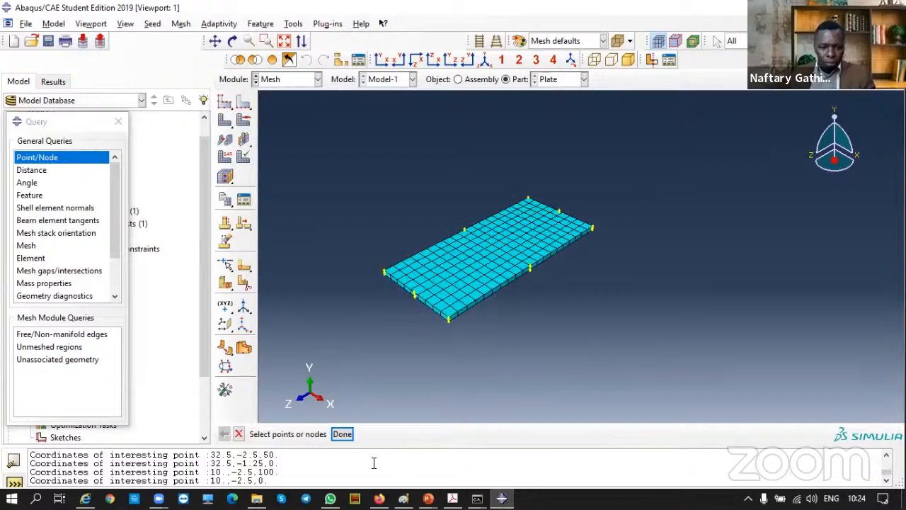
scroll(463, 326, "down", 5)
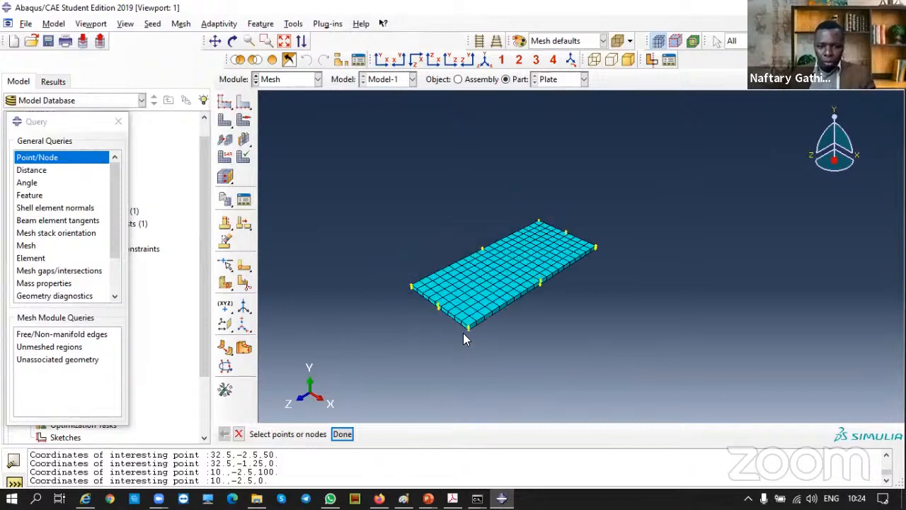
scroll(474, 296, "up", 5)
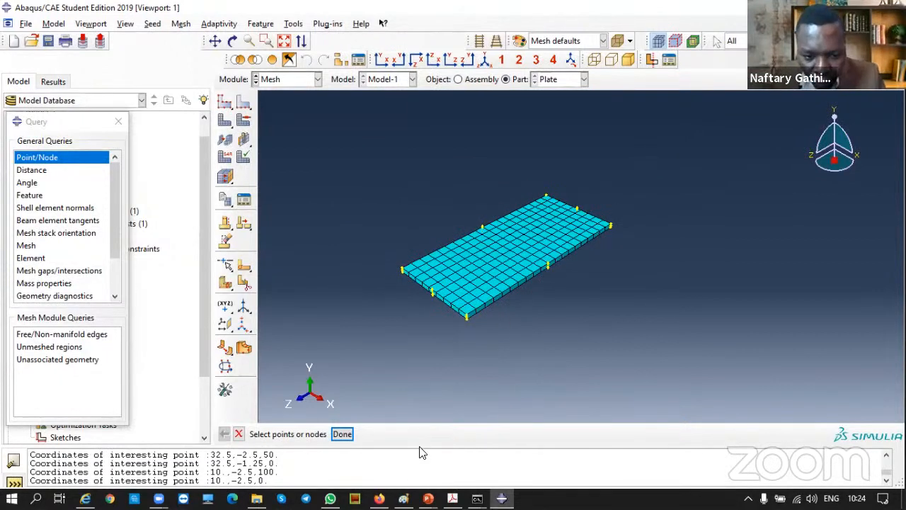
left_click_drag(418, 444, 409, 373)
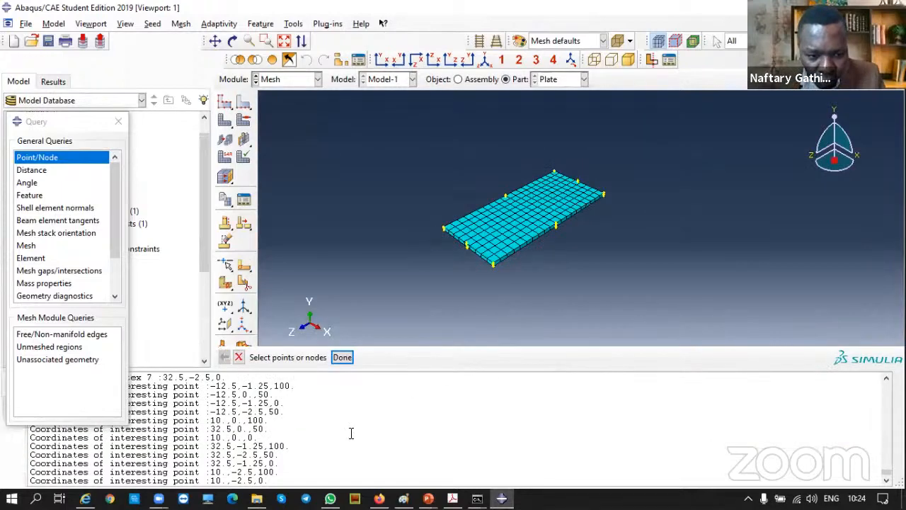
left_click(191, 418)
scroll(192, 418, "up", 11)
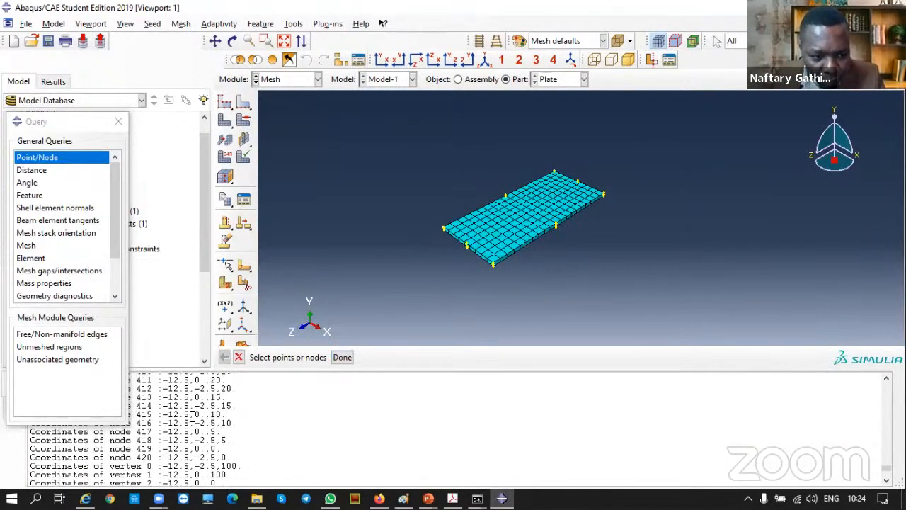
left_click_drag(93, 123, 95, 42)
scroll(141, 426, "up", 5)
scroll(141, 426, "up", 15)
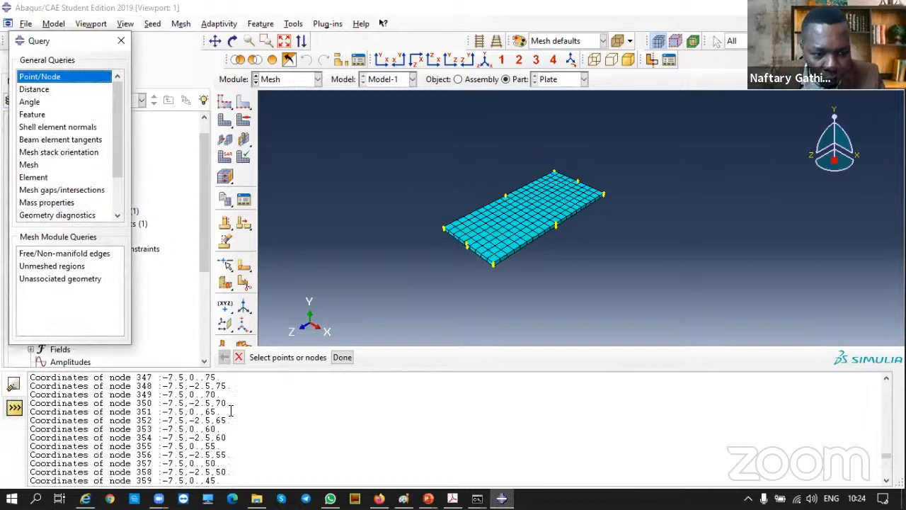
Examine the beginning of the message log, covering set creation, seeding, element generation and the first node coordinates.
left_click(885, 450)
left_click(886, 378)
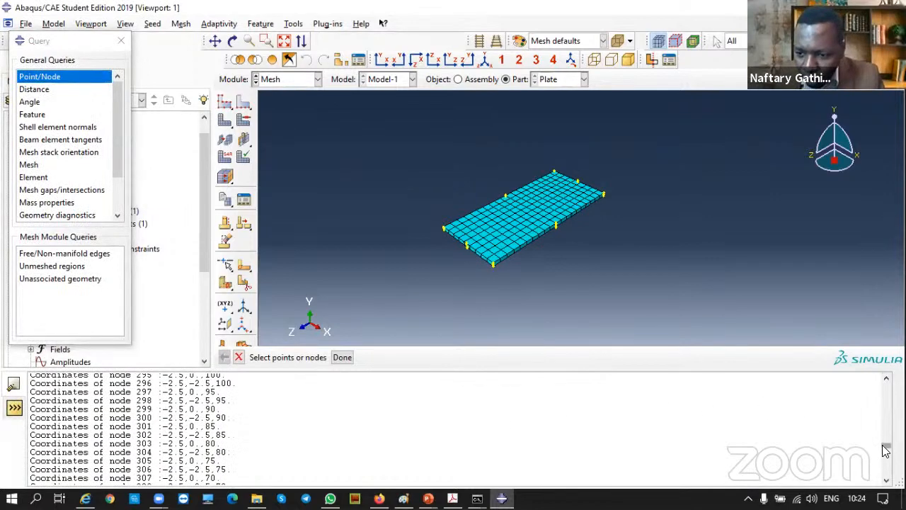
left_click_drag(885, 449, 886, 383)
scroll(97, 401, "down", 1)
scroll(99, 404, "up", 1)
left_click_drag(48, 421, 31, 422)
left_click(99, 429)
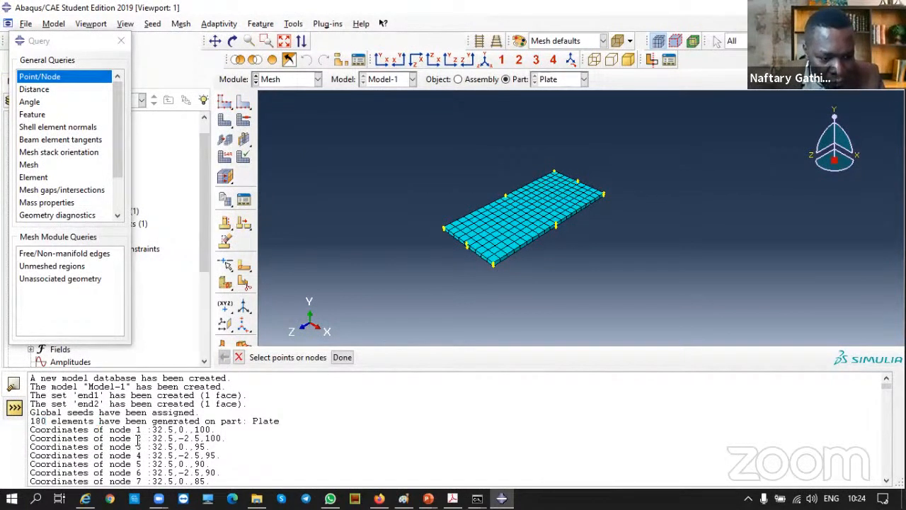
left_click_drag(281, 421, 30, 423)
left_click(289, 449)
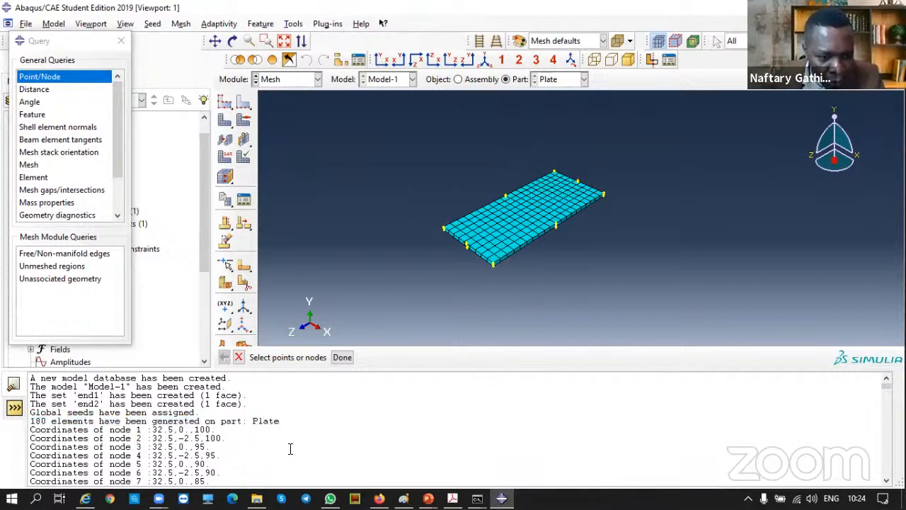
left_click_drag(78, 397, 101, 395)
left_click(152, 395)
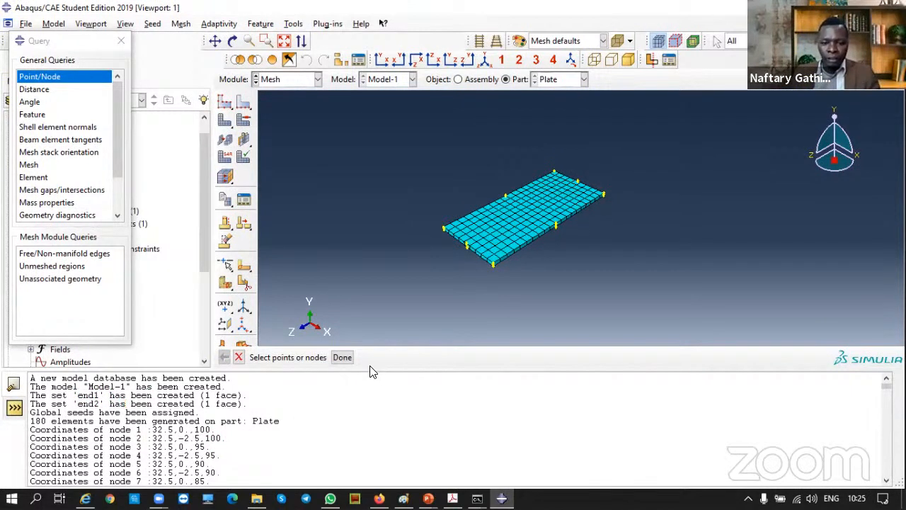
Shrink the message area back to a few lines and close the Query dialog.
left_click_drag(370, 368, 361, 449)
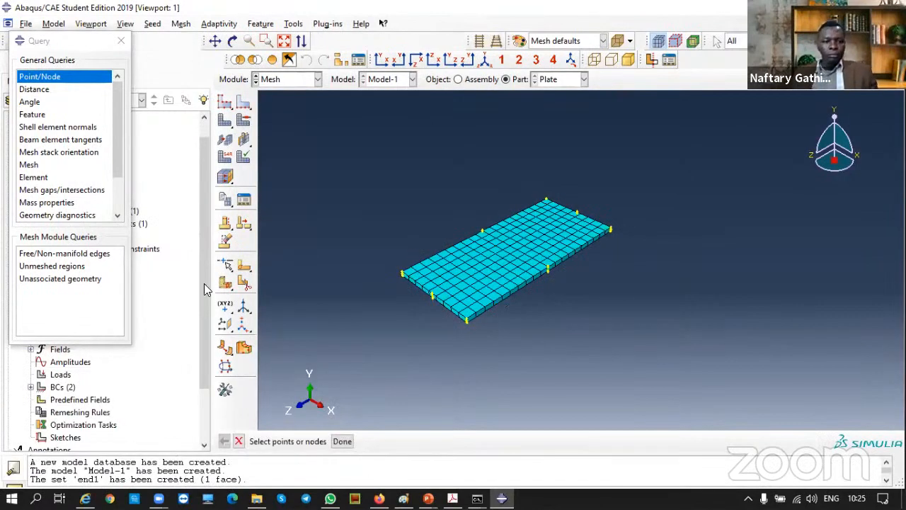
left_click(122, 40)
scroll(541, 293, "down", 3)
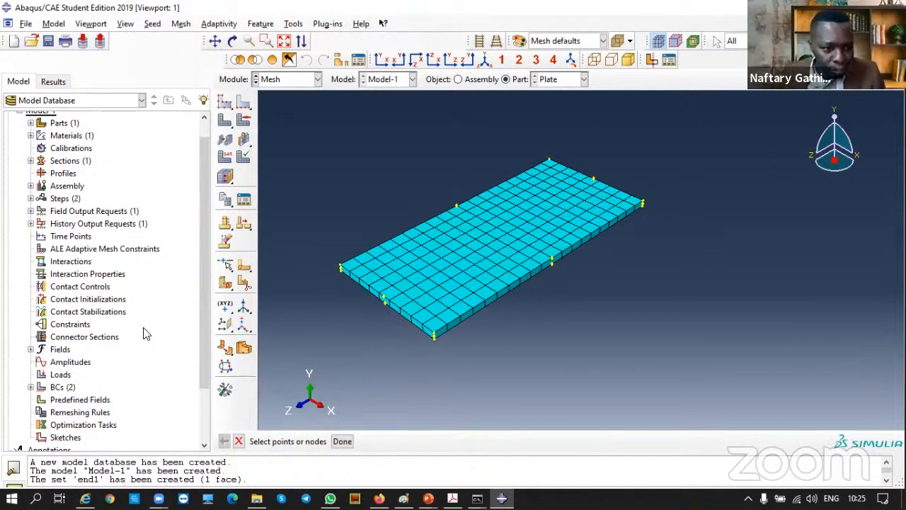
Create analysis job Job-1 from Model-1 as a full analysis with the description "general tensile test".
scroll(58, 301, "down", 2)
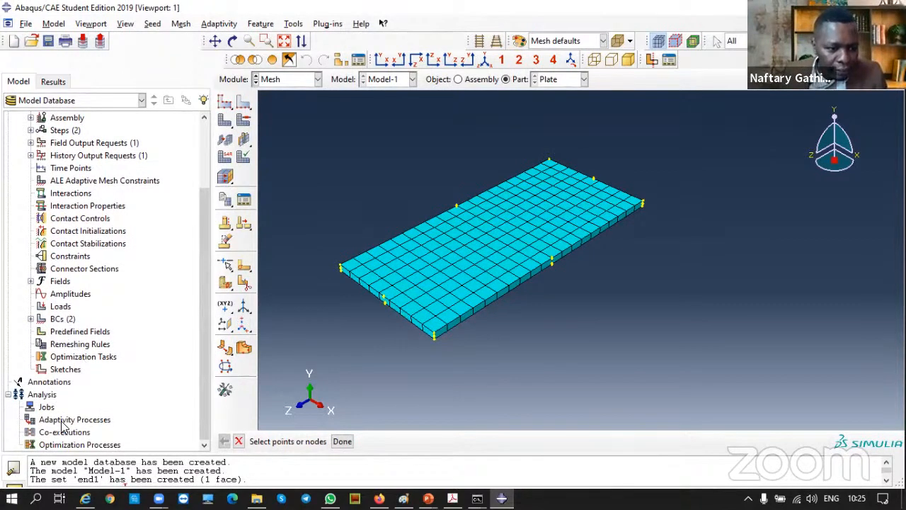
double_click(44, 407)
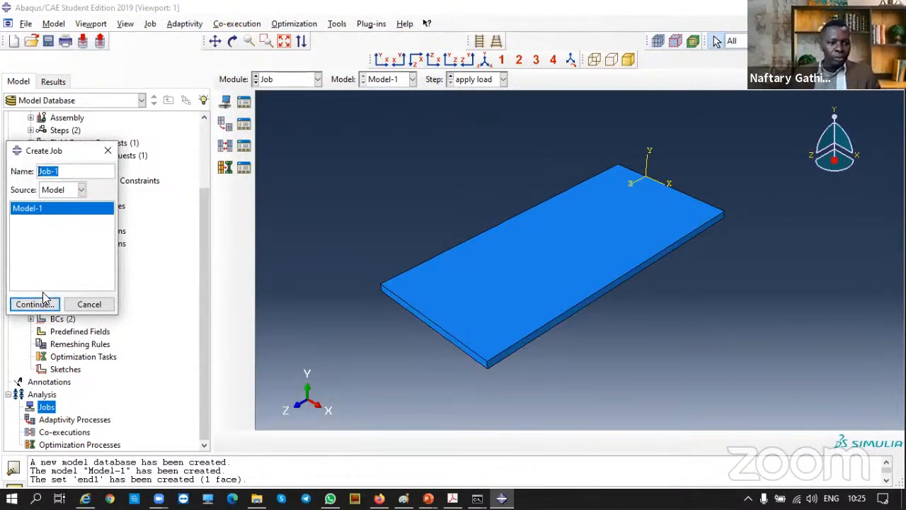
left_click(82, 190)
left_click(67, 224)
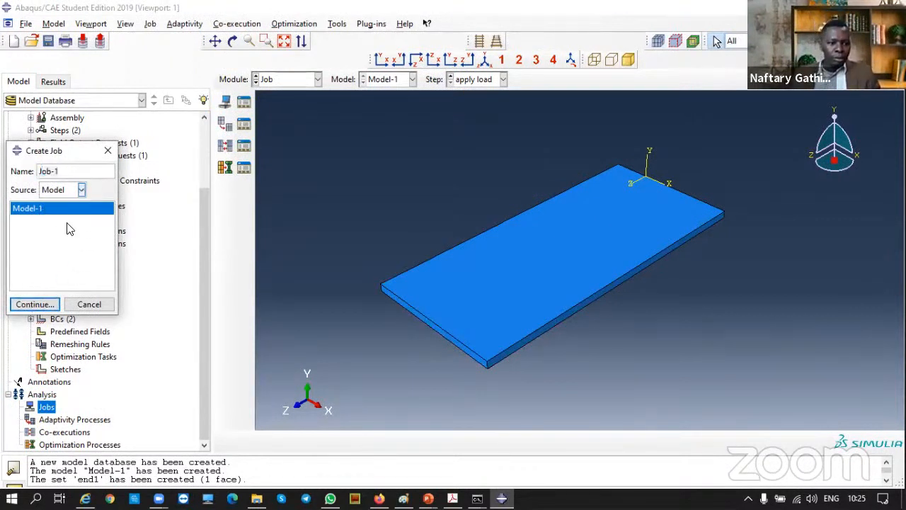
left_click(33, 305)
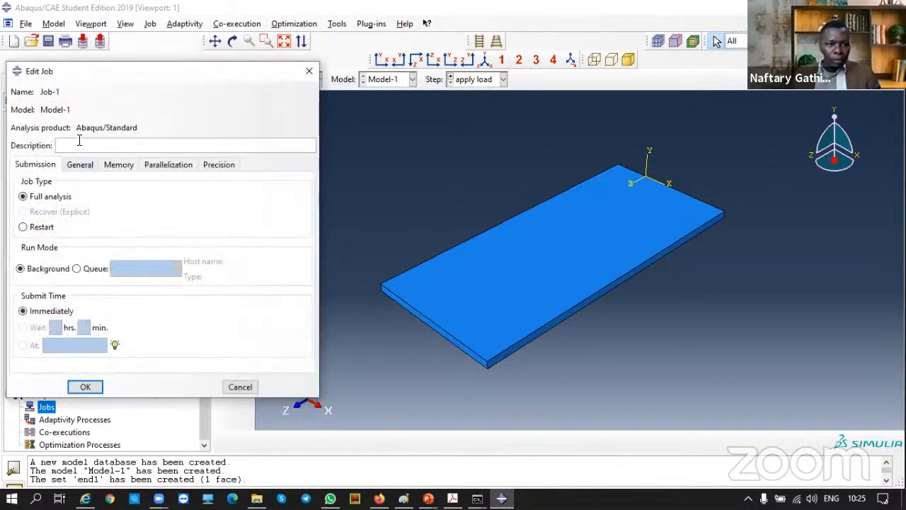
type("general tensile test")
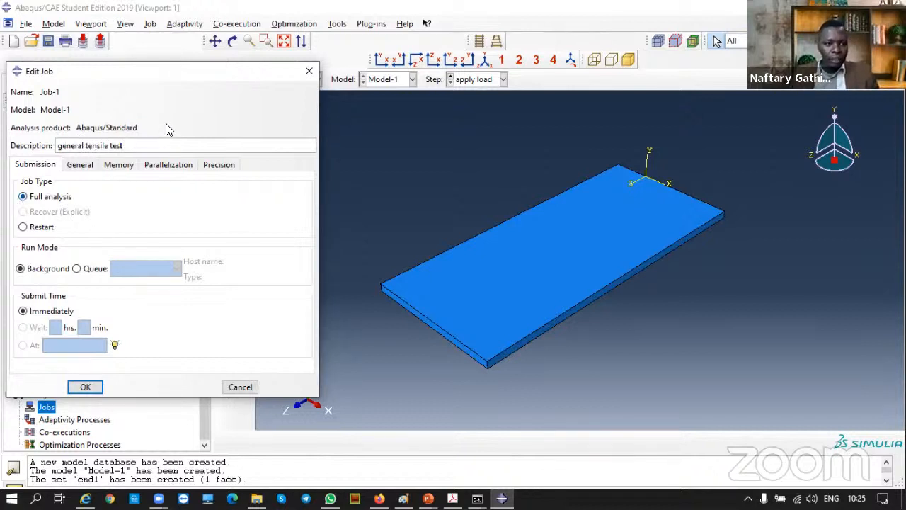
left_click(89, 388)
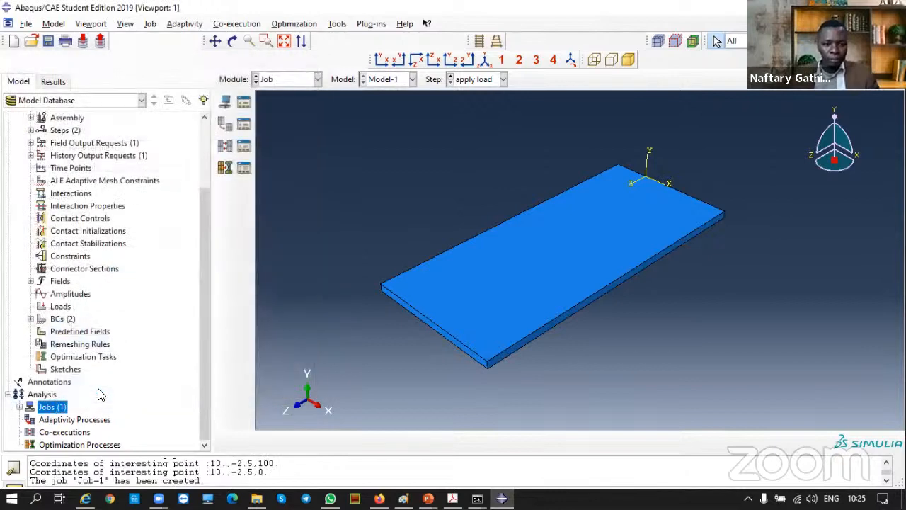
Run a data check on Job-1, allowing its existing job files to be overwritten.
left_click(19, 407)
left_click(46, 407)
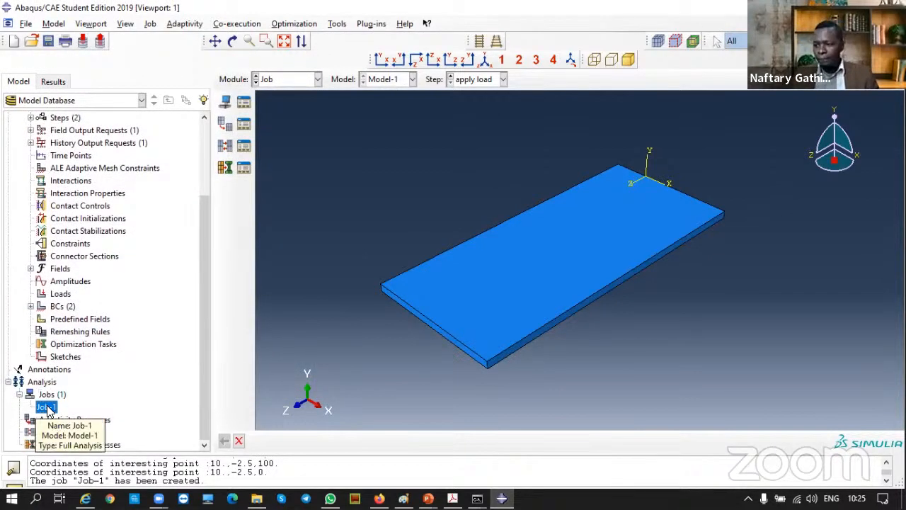
scroll(156, 356, "up", 5)
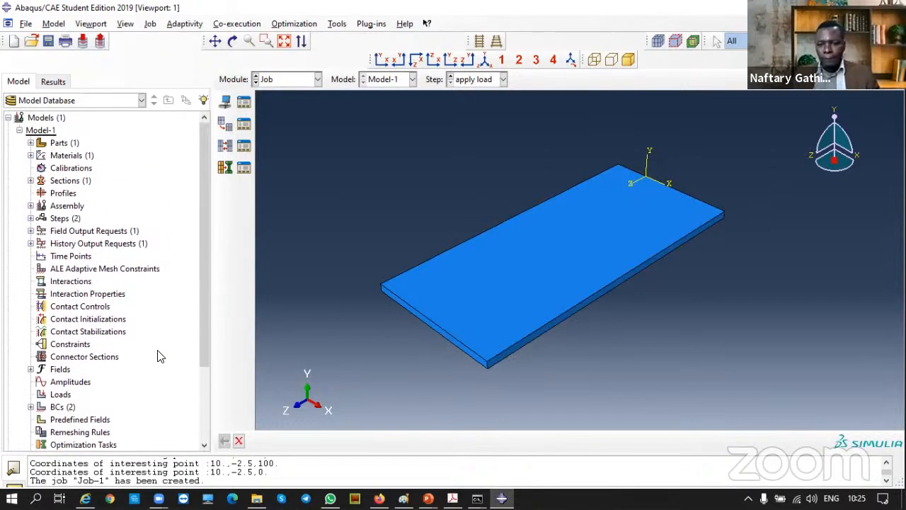
scroll(158, 356, "down", 3)
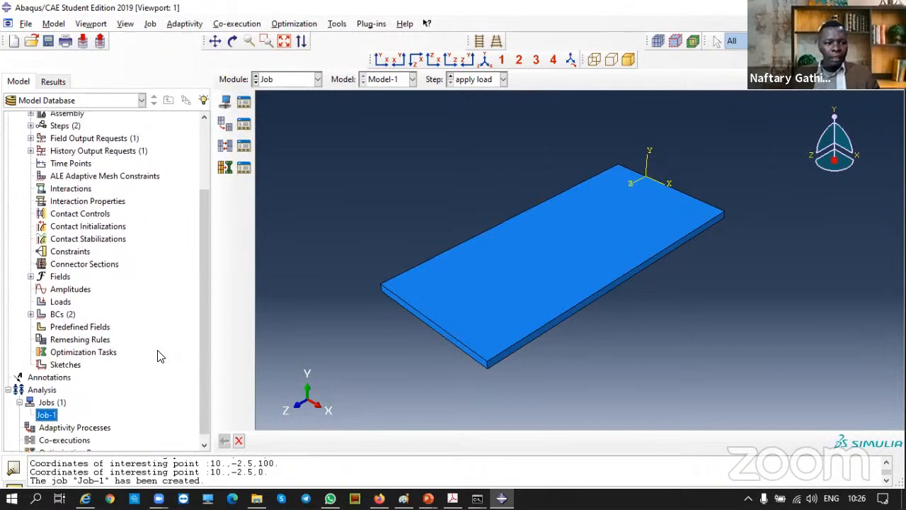
scroll(159, 356, "up", 2)
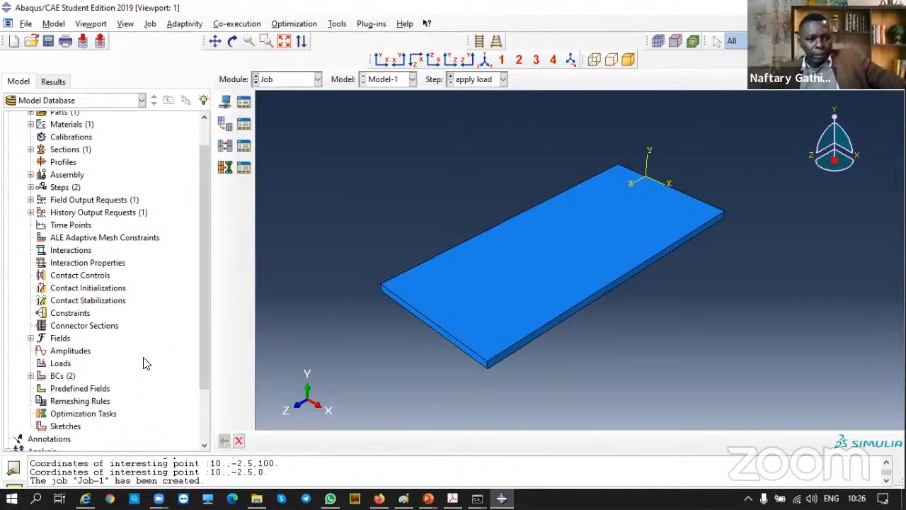
scroll(144, 365, "down", 3)
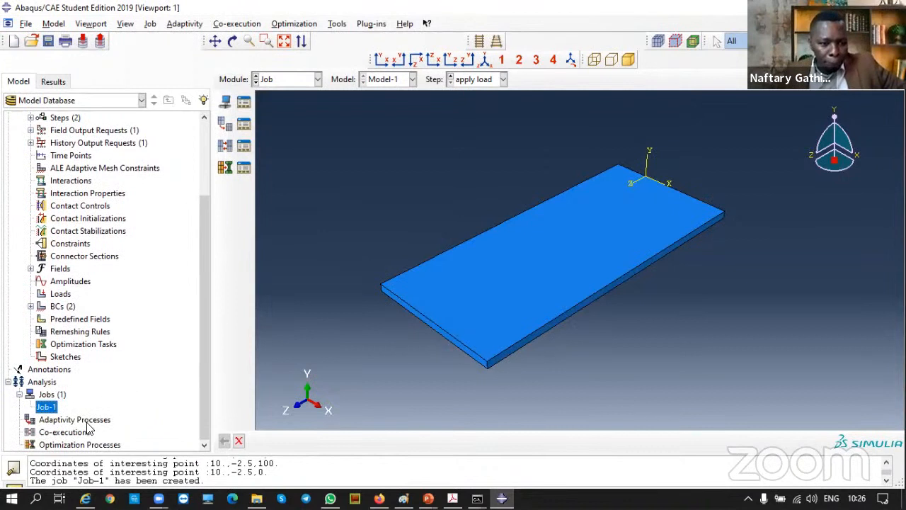
right_click(46, 409)
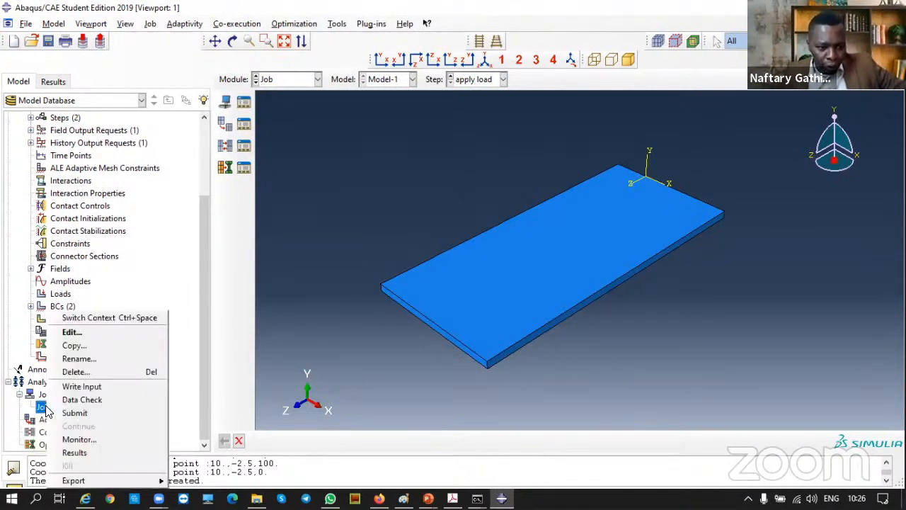
left_click(79, 400)
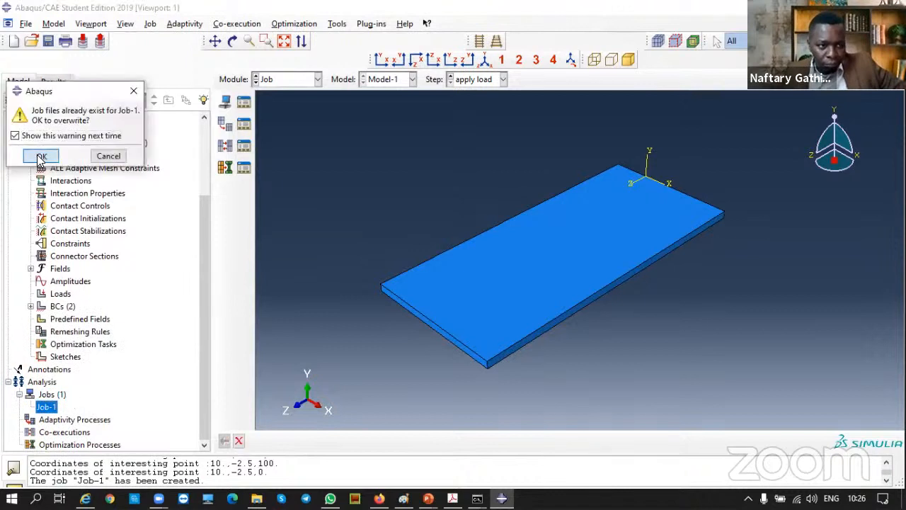
left_click(40, 157)
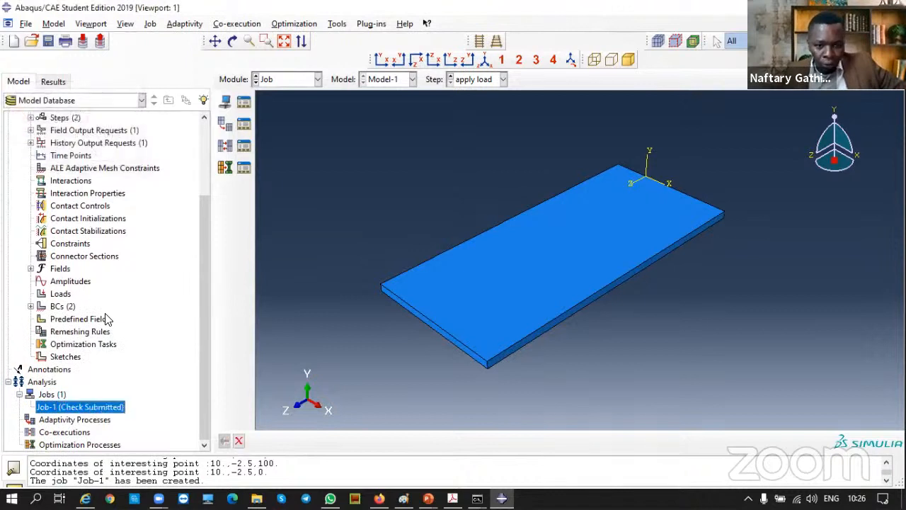
Monitor Job-1, review its warnings and errors, and close the monitor.
right_click(88, 411)
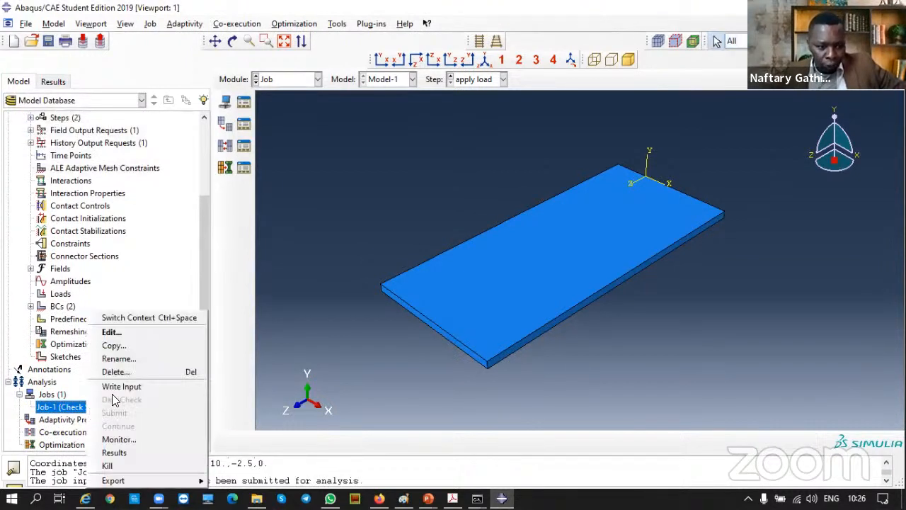
left_click(118, 439)
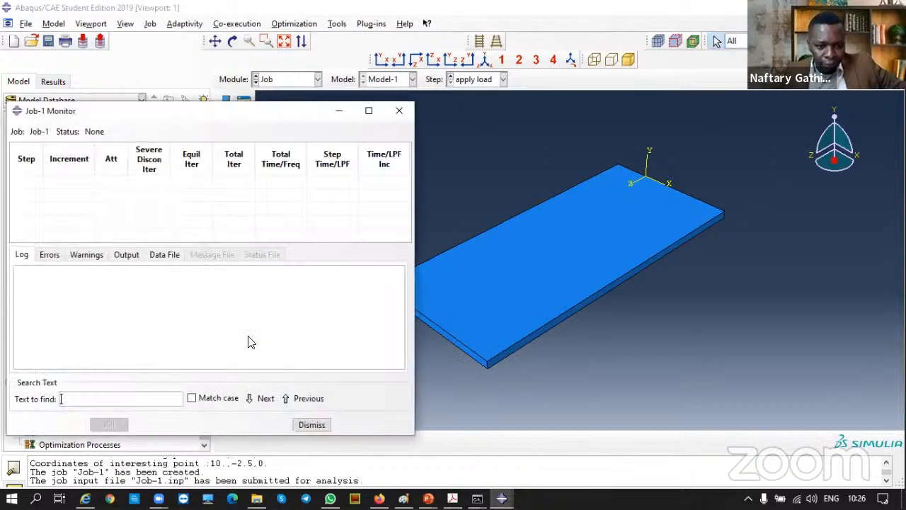
left_click(87, 259)
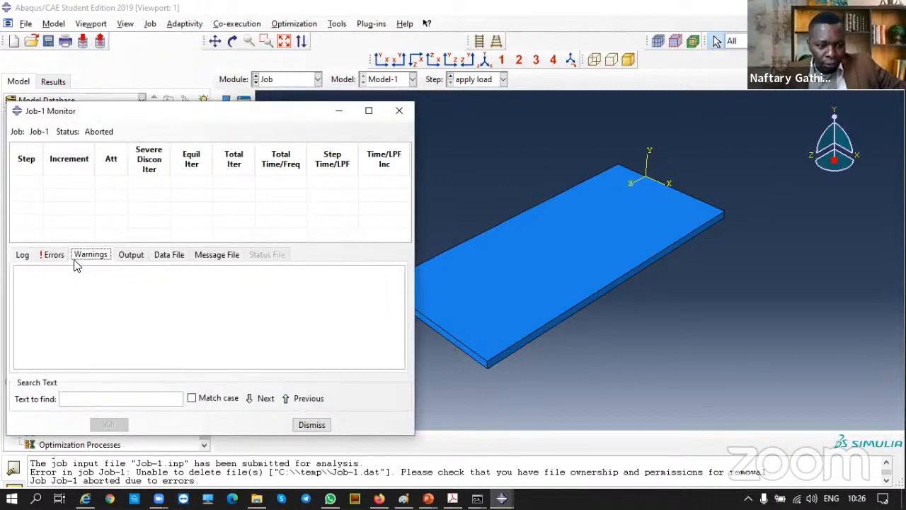
left_click(54, 255)
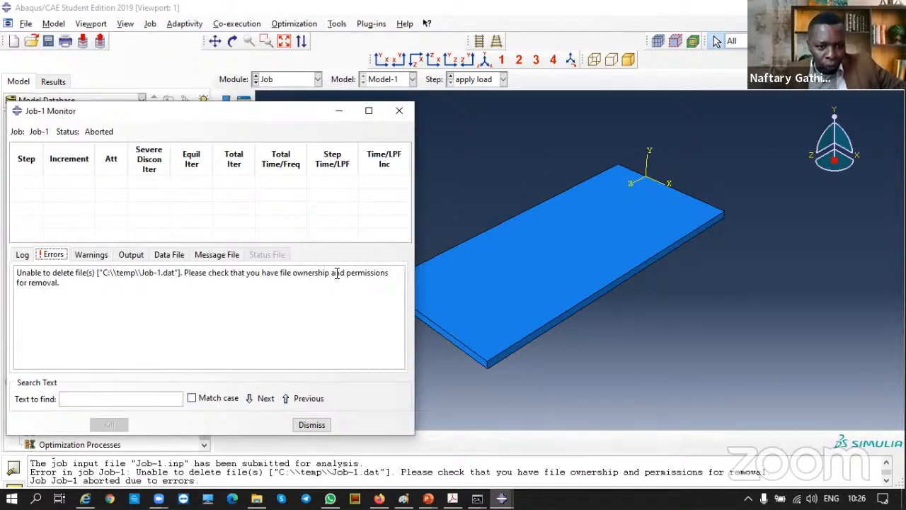
left_click(397, 113)
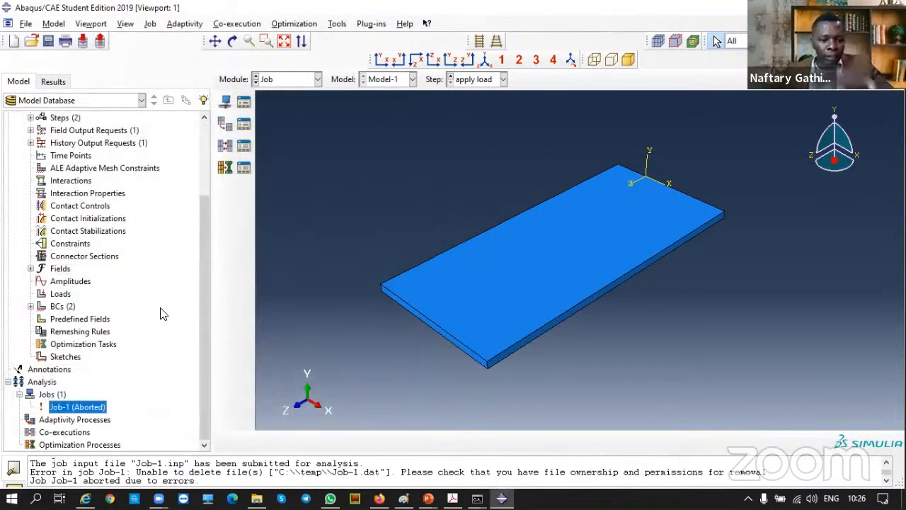
Start setting a new work directory and create a folder named Modelling on drive E: for it.
left_click(26, 24)
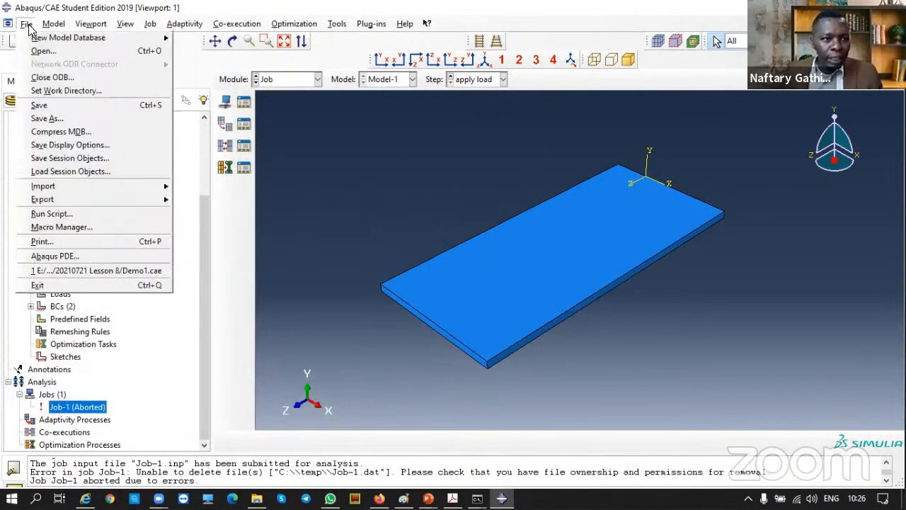
left_click(53, 92)
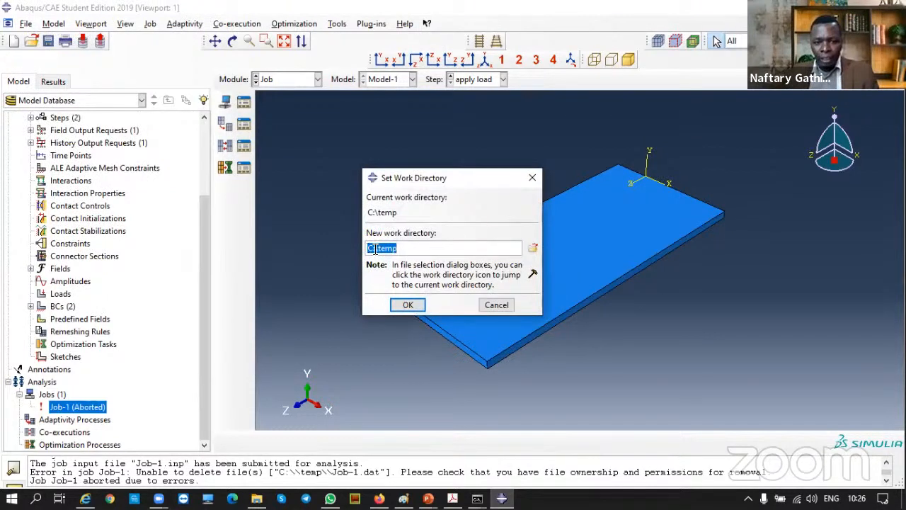
left_click(399, 247)
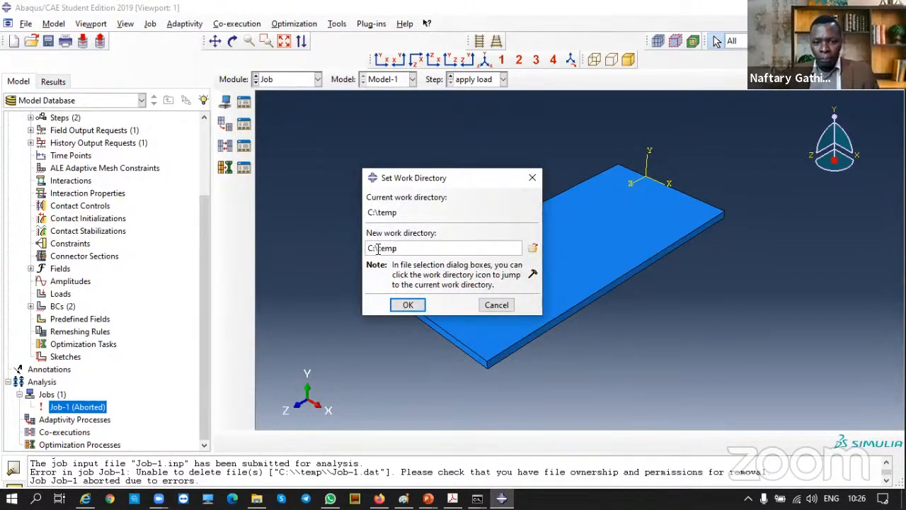
left_click(532, 248)
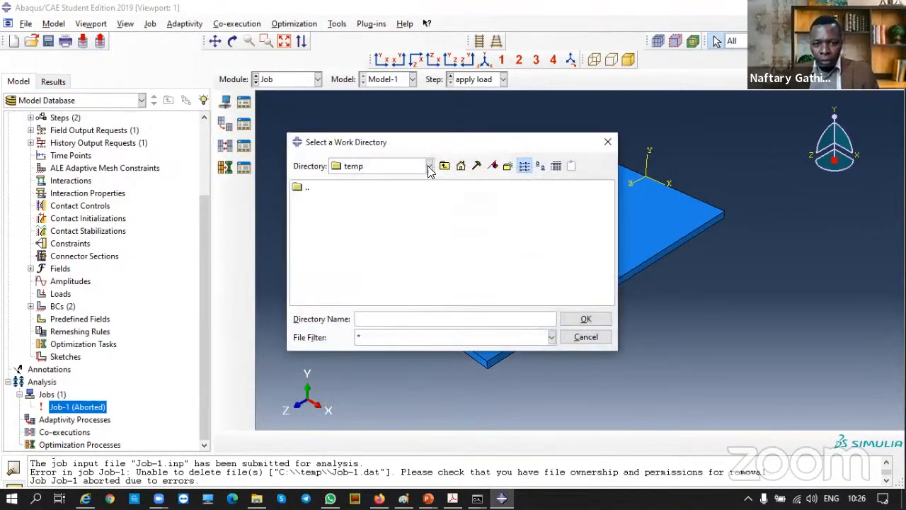
left_click(428, 167)
left_click(348, 216)
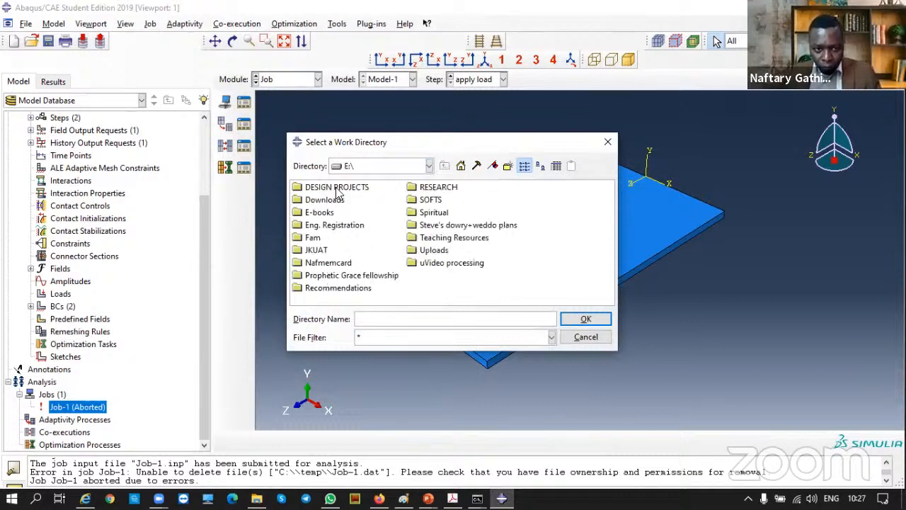
left_click(507, 167)
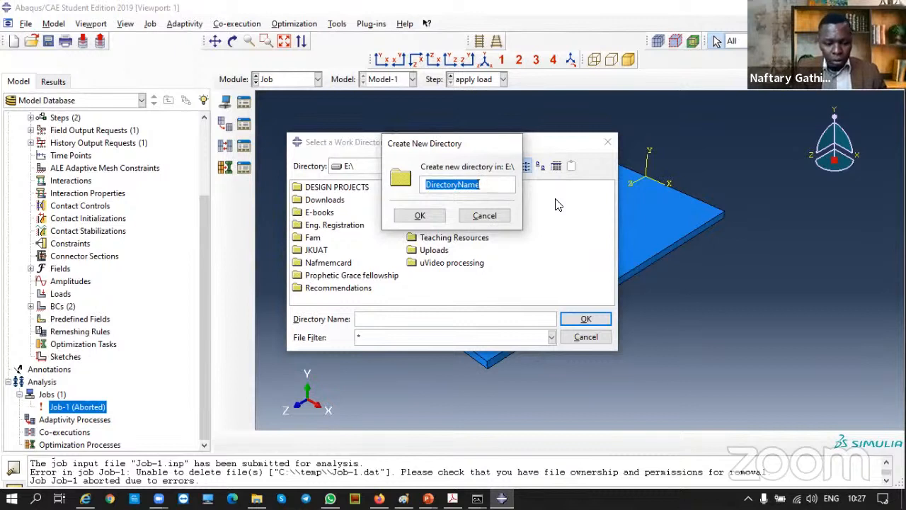
type("Modelling")
left_click(420, 215)
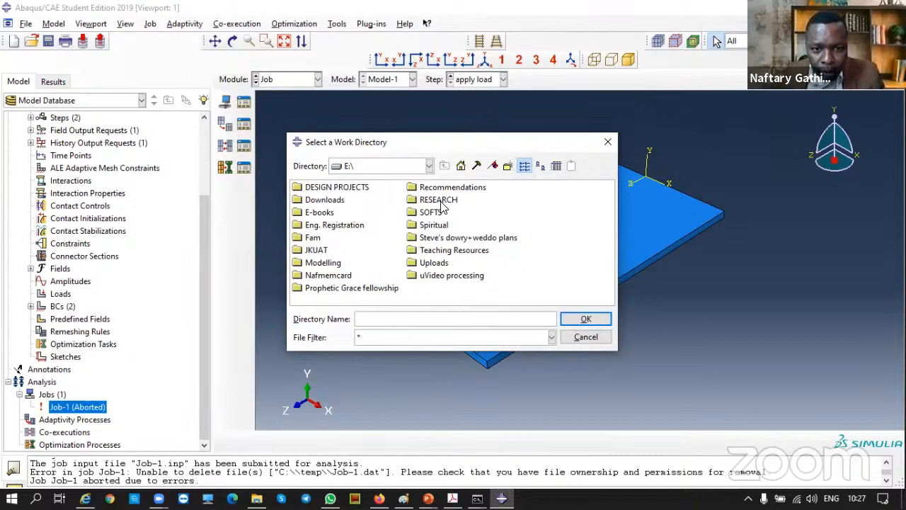
left_click(337, 276)
left_click(330, 262)
left_click(579, 320)
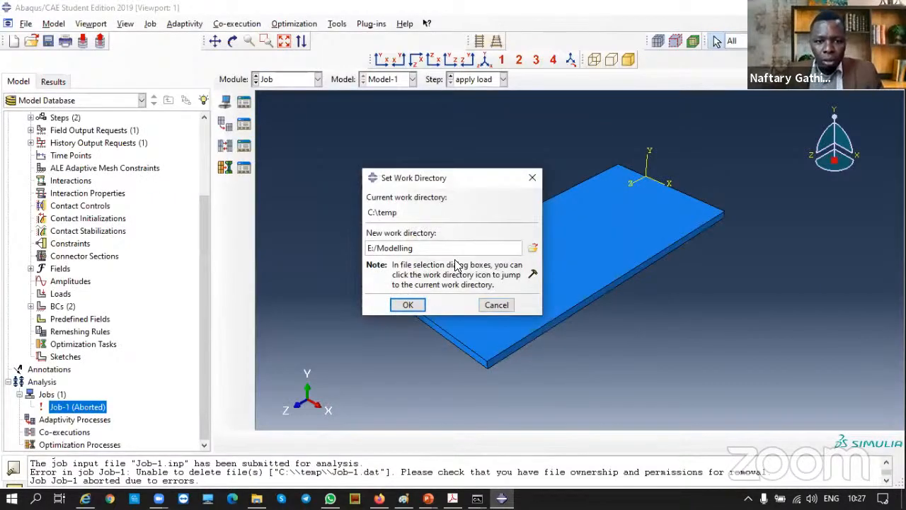
left_click(531, 178)
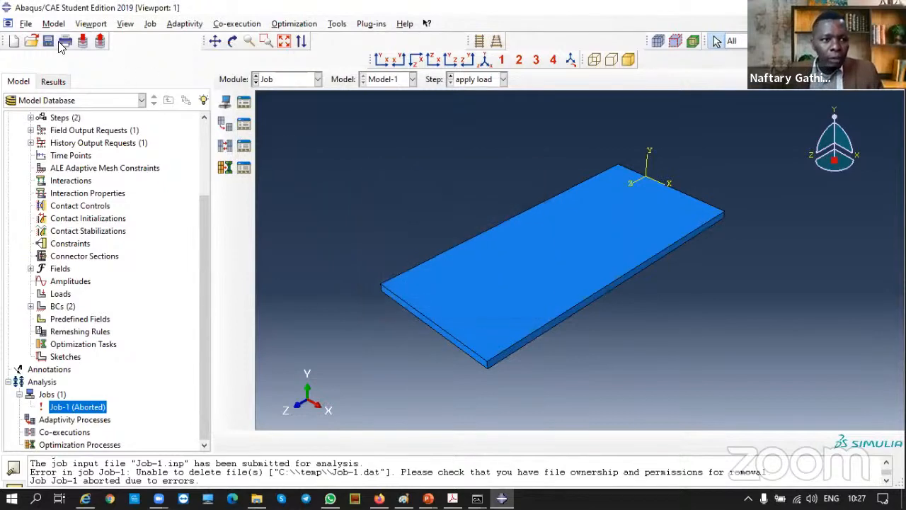
Save the model database as Tut1-plate in the Modelling folder on drive E:.
left_click(25, 23)
left_click(46, 119)
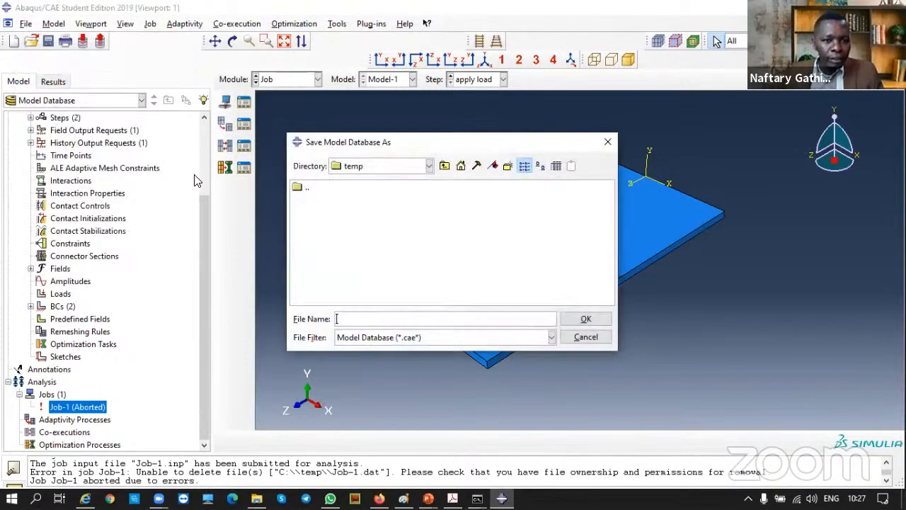
left_click(428, 166)
left_click(379, 219)
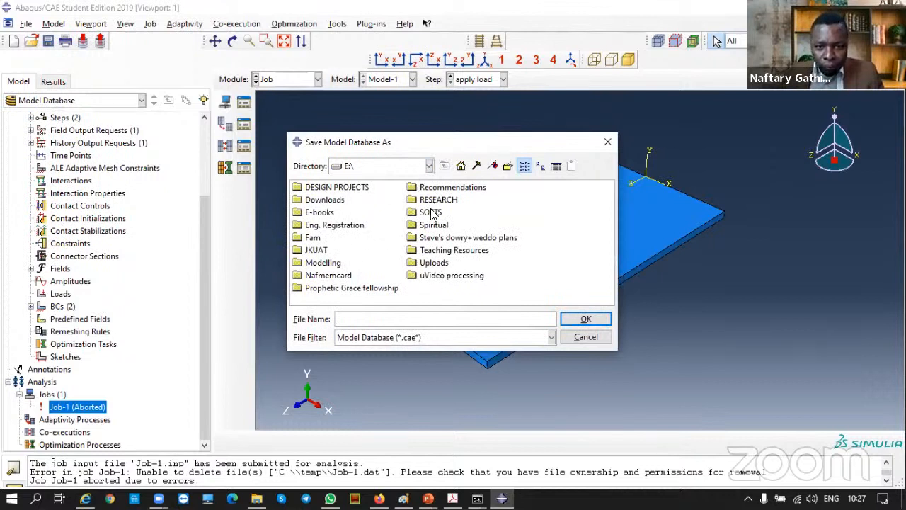
double_click(330, 264)
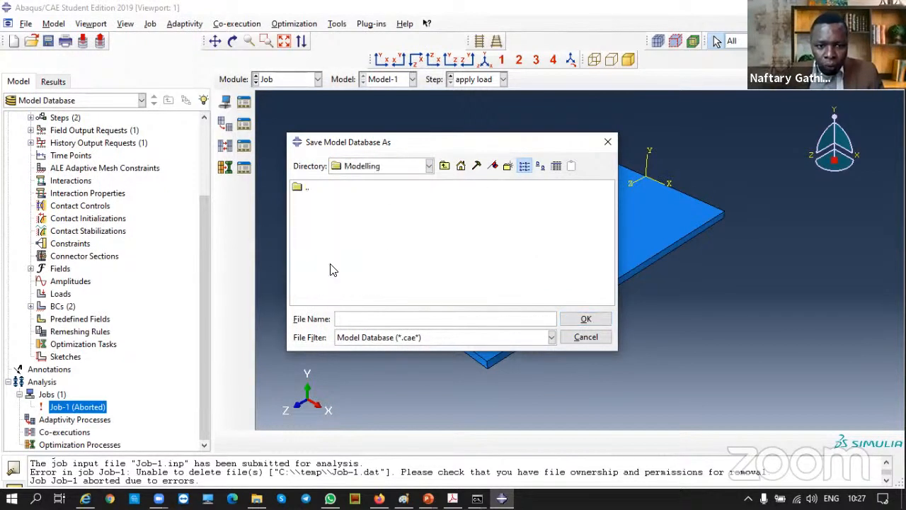
left_click(347, 316)
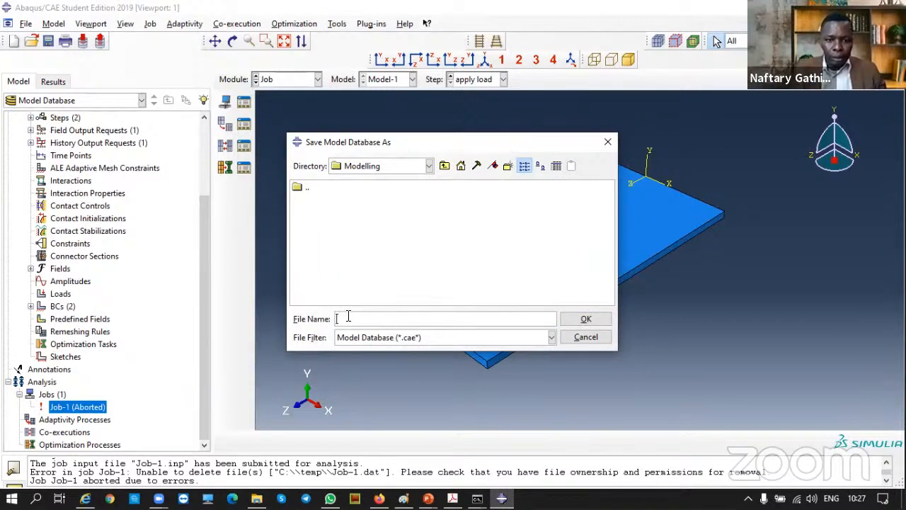
type("Tu")
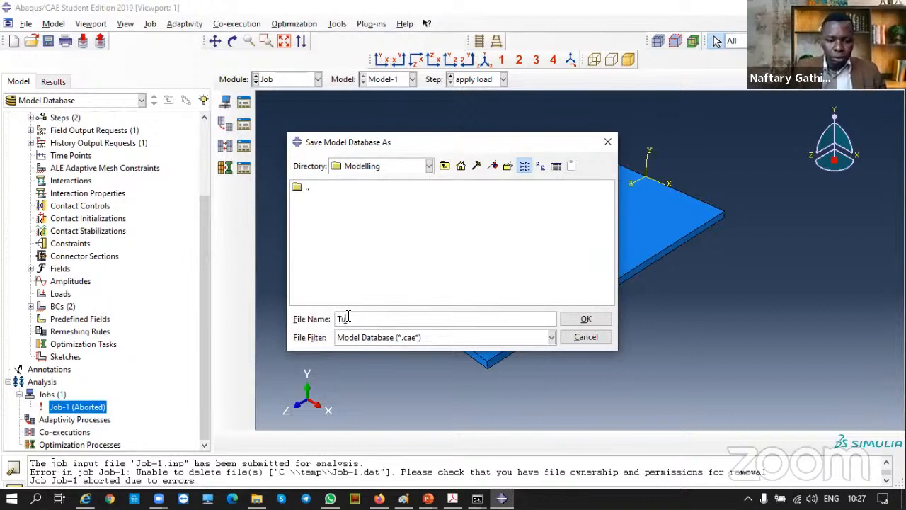
type("t1")
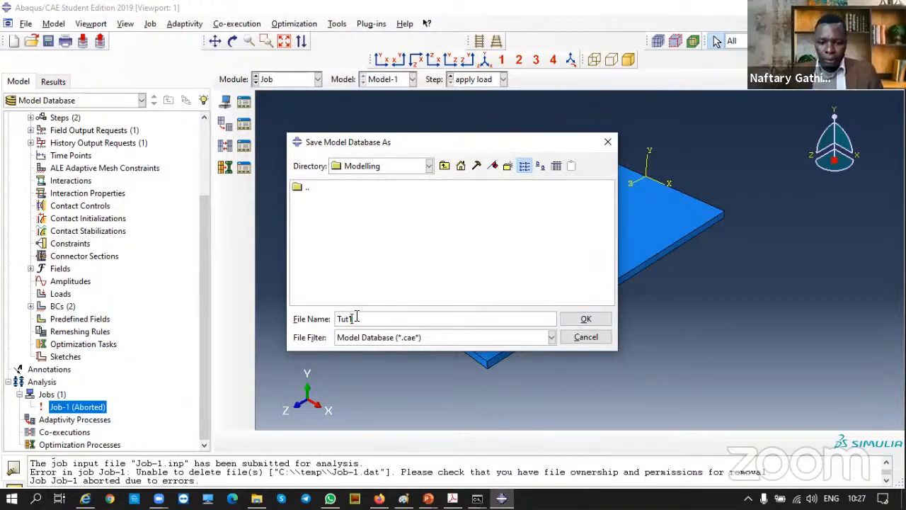
type("-plate")
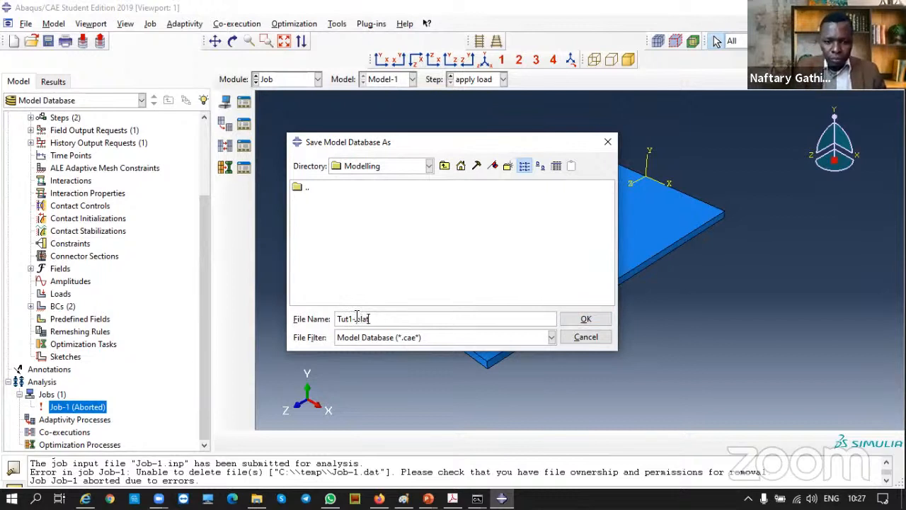
left_click(587, 320)
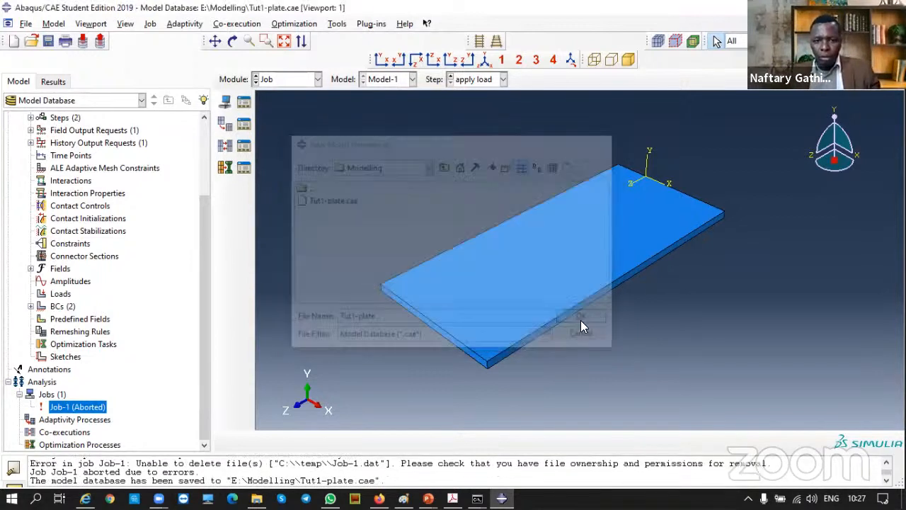
Run the data check on Job-1 again, allowing its existing job files to be overwritten.
right_click(80, 411)
left_click(99, 416)
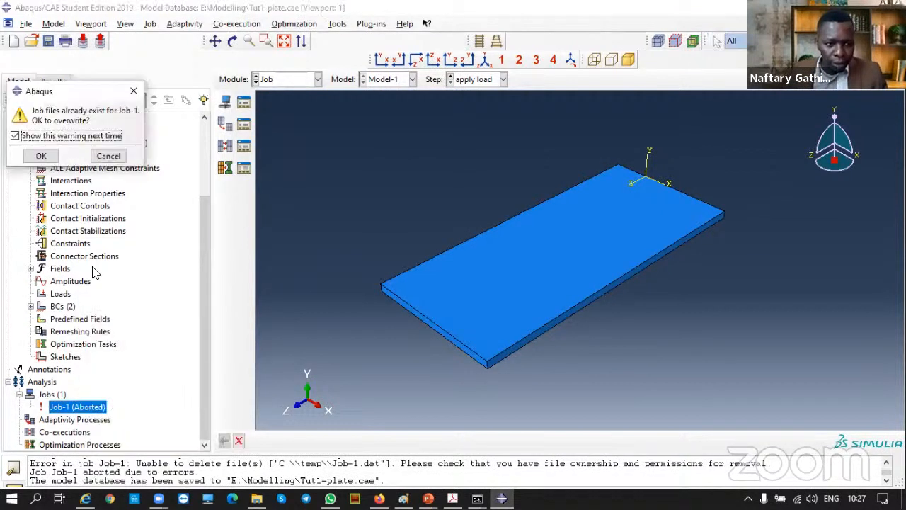
left_click(40, 157)
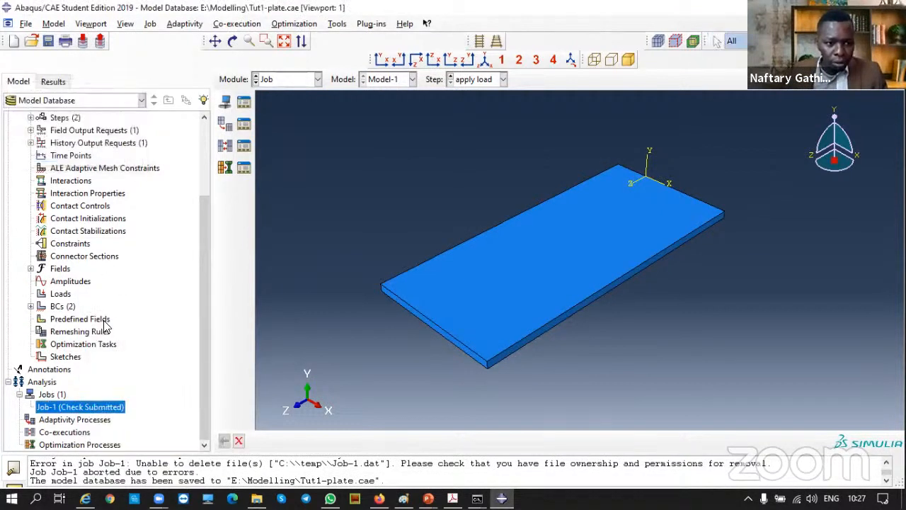
Monitor Job-1's data check for errors, close the monitor, and enlarge the message area to read the job messages.
right_click(75, 408)
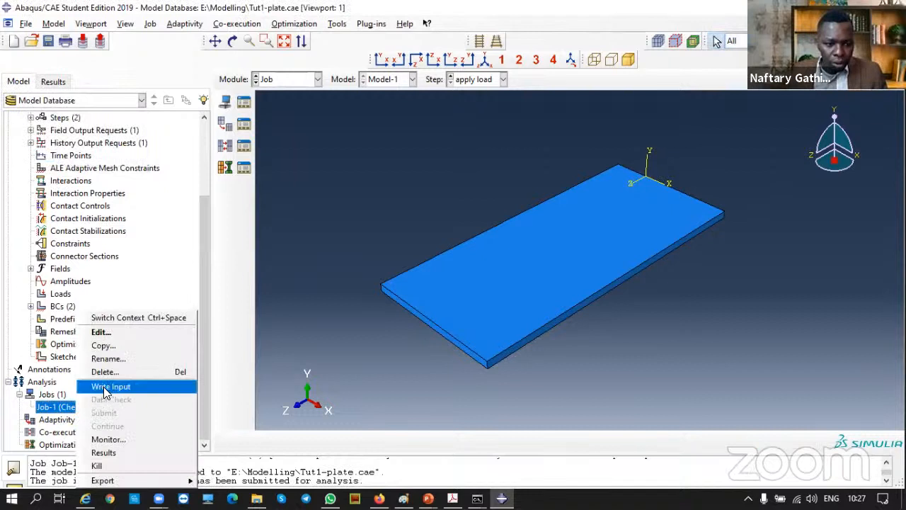
left_click(106, 439)
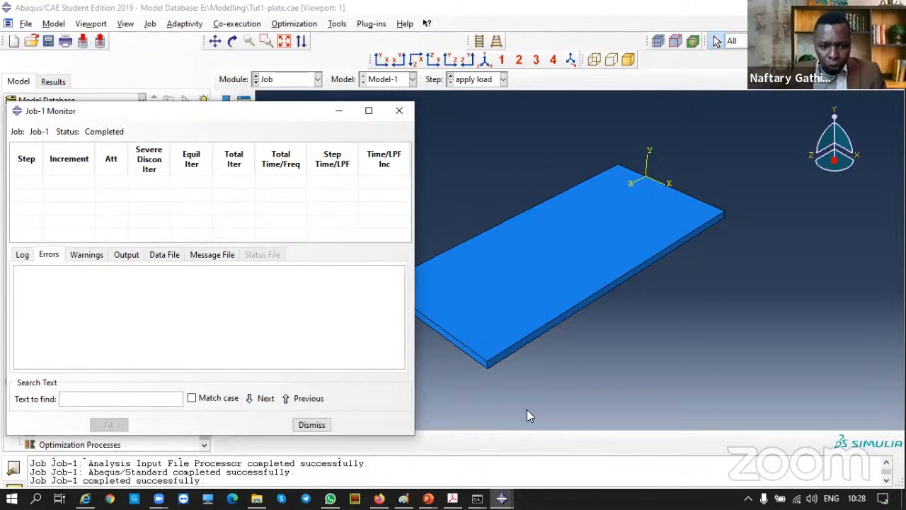
left_click(311, 424)
left_click_drag(370, 455, 368, 423)
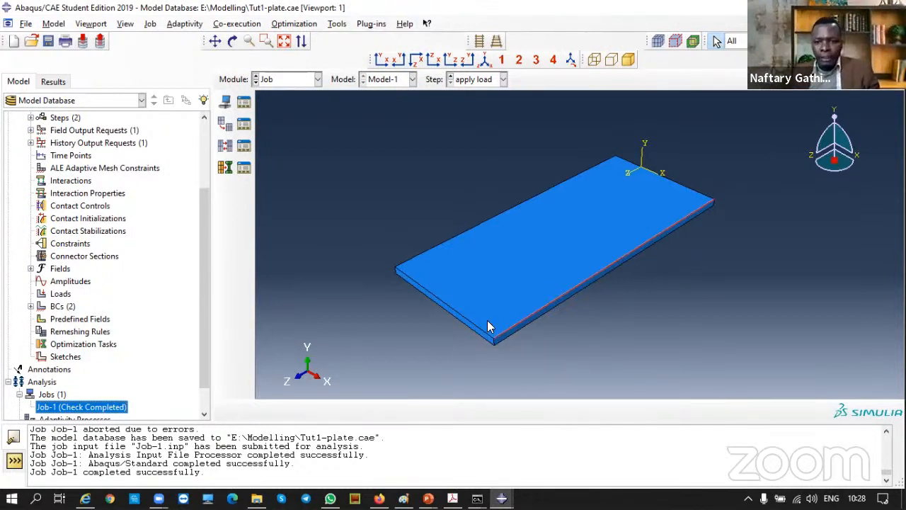
scroll(485, 304, "down", 3)
scroll(486, 303, "up", 5)
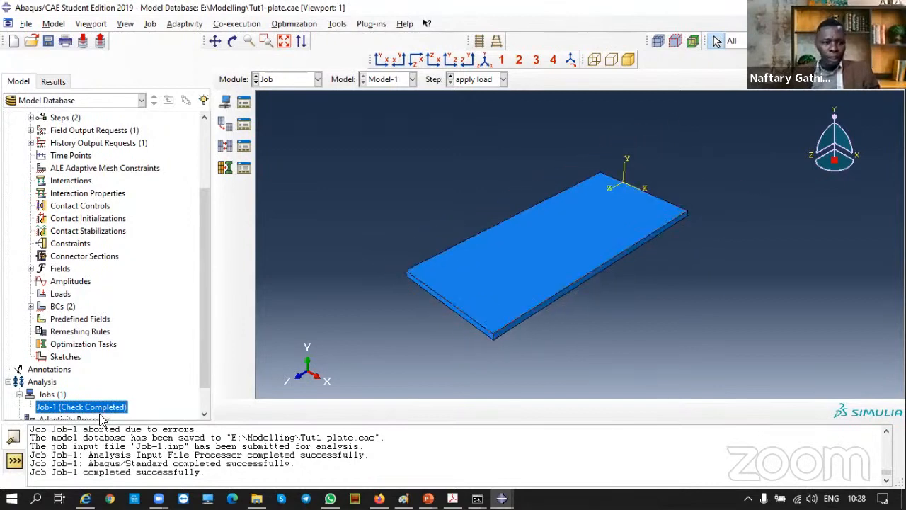
scroll(103, 415, "down", 2)
scroll(106, 407, "up", 2)
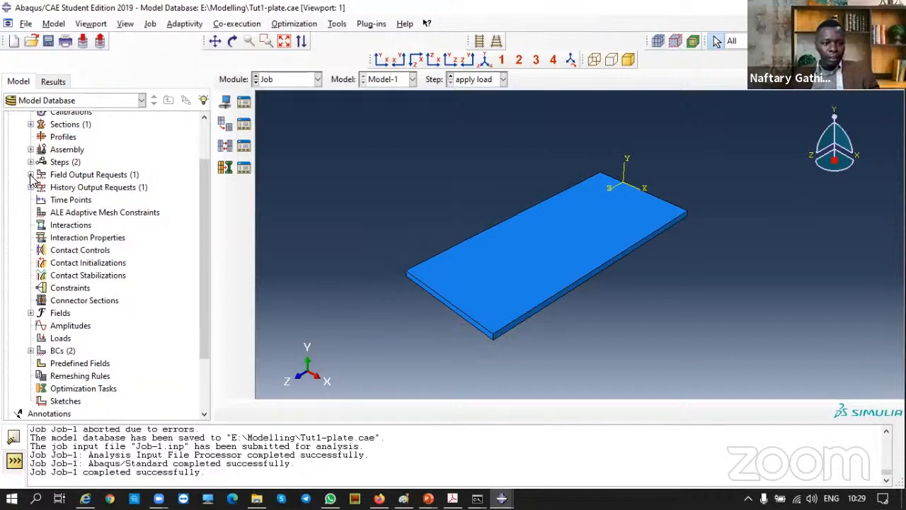
scroll(94, 375, "down", 2)
left_click(92, 375)
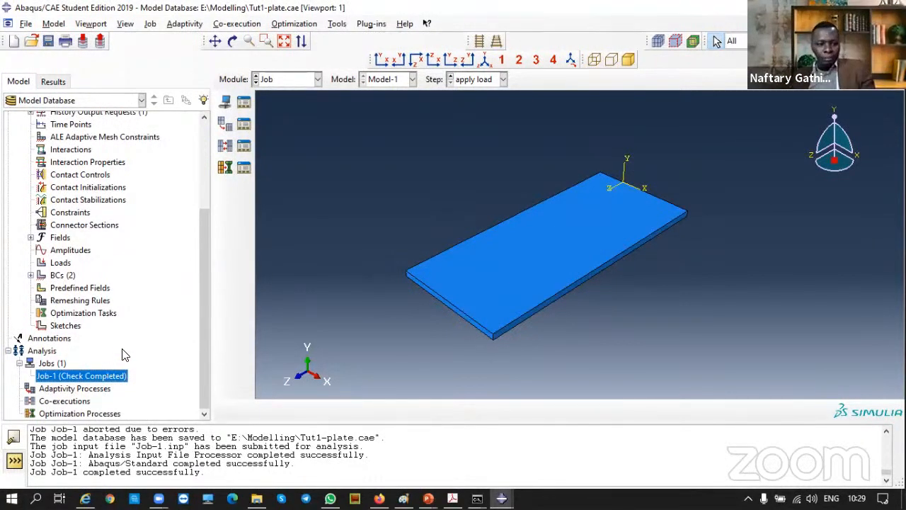
Expand Model-1's field output requests and the F-Output-1 request in the model tree.
scroll(122, 354, "up", 3)
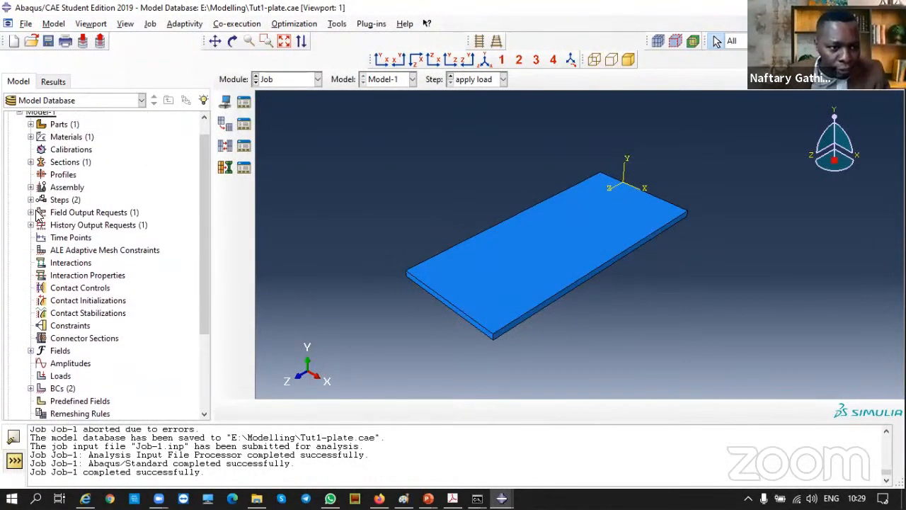
scroll(54, 234, "up", 2)
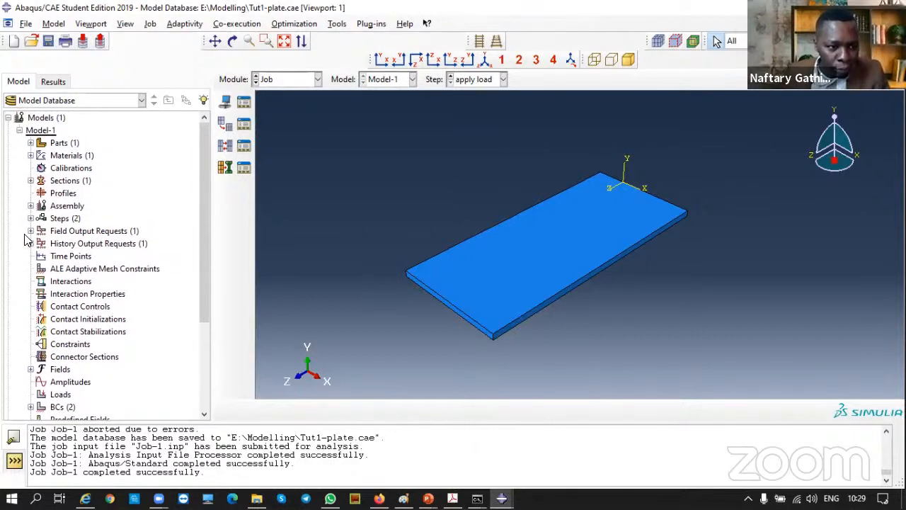
left_click(30, 231)
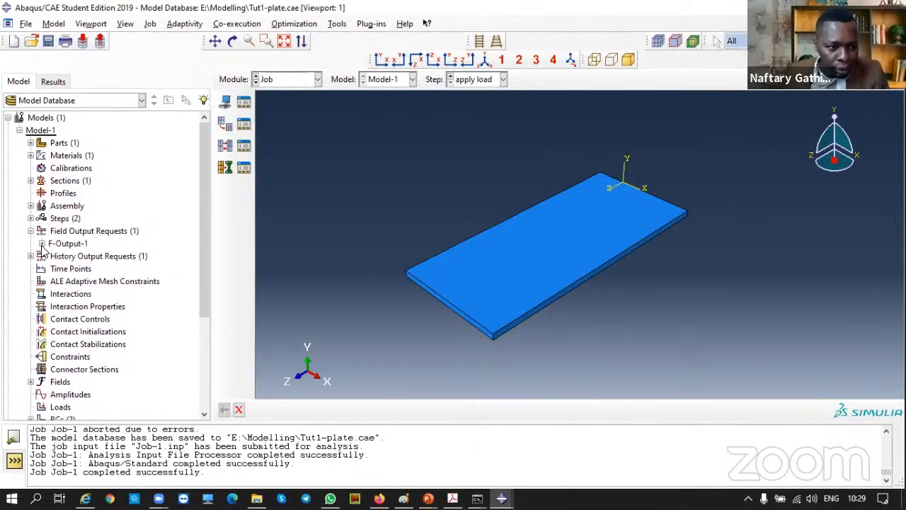
left_click(41, 244)
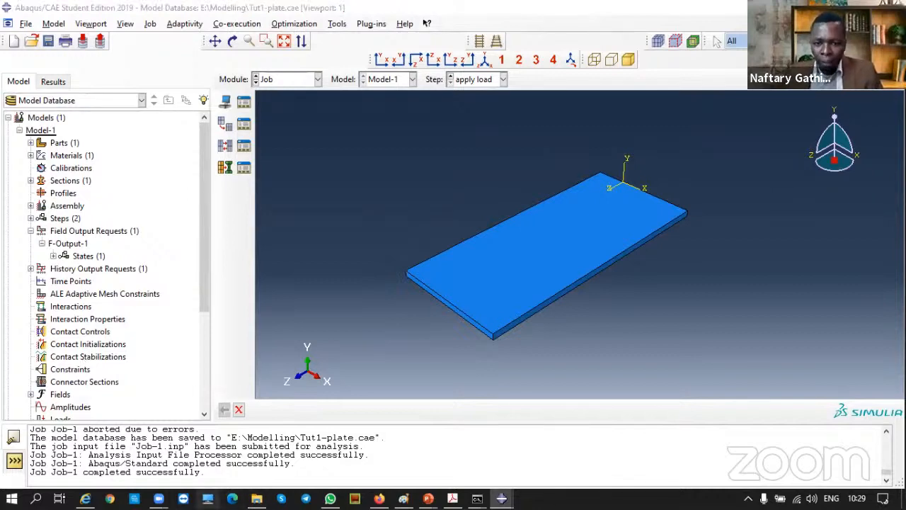
Switch to File Explorer and examine the saved files in the Modelling folder on drive E:.
left_click(208, 498)
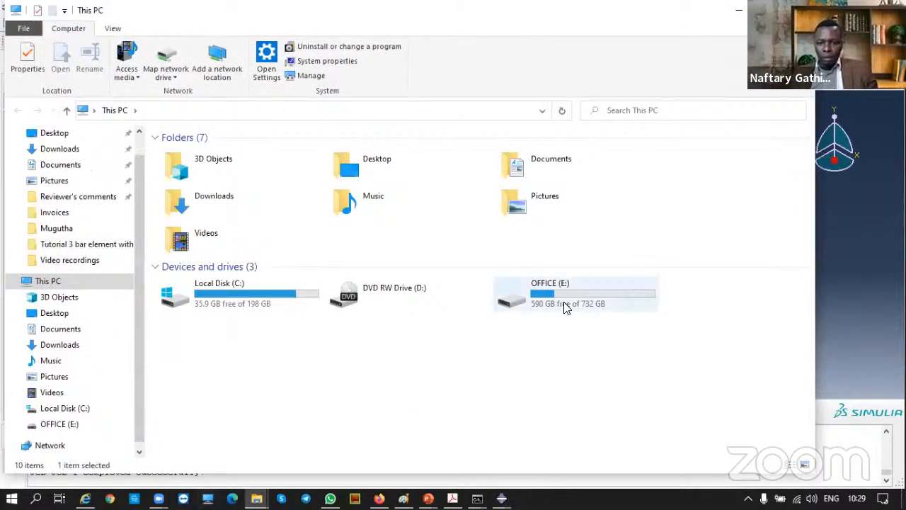
key("Return")
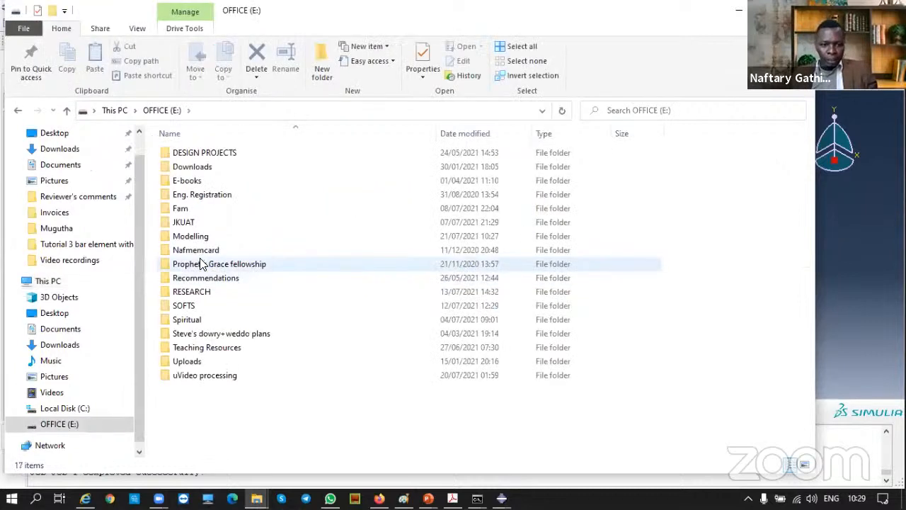
double_click(193, 237)
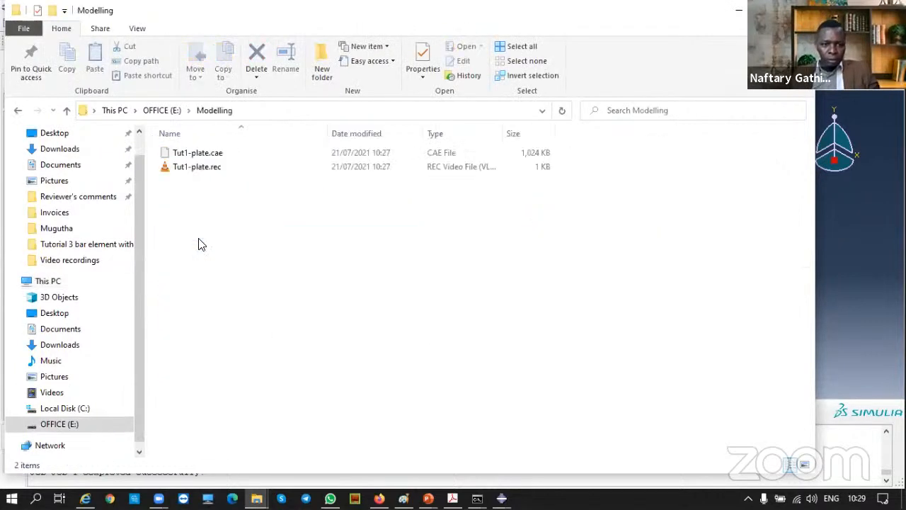
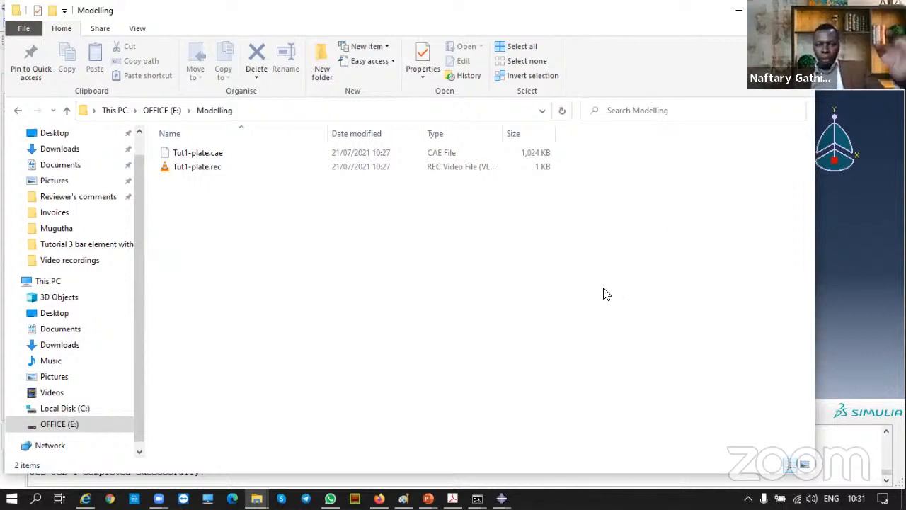
Switch back to Abaqus/CAE, edit F-Output-1 for the apply load step, and exclude all Contact variables from its output.
left_click(501, 499)
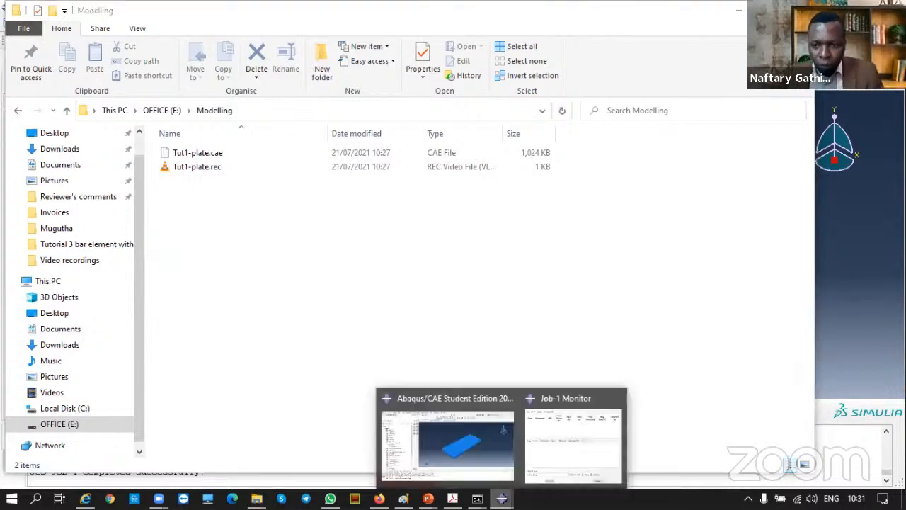
left_click(447, 439)
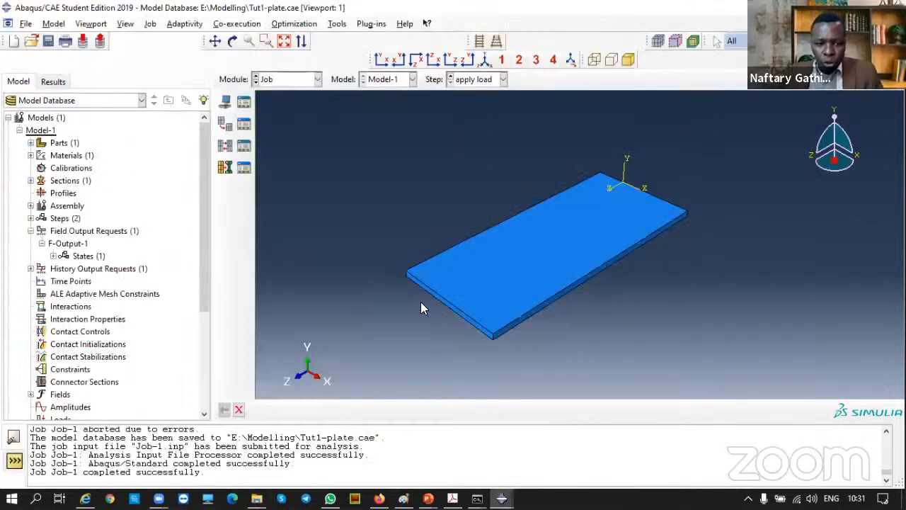
left_click(53, 256)
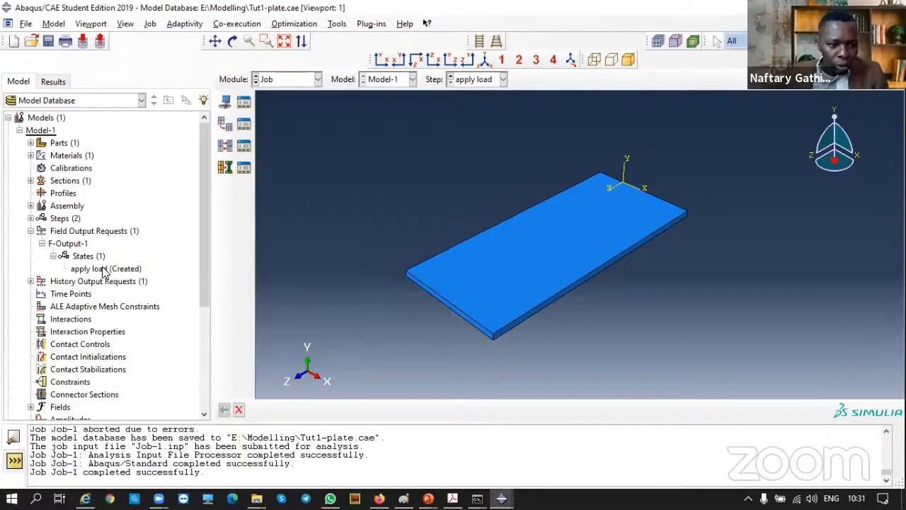
left_click(104, 270)
double_click(104, 270)
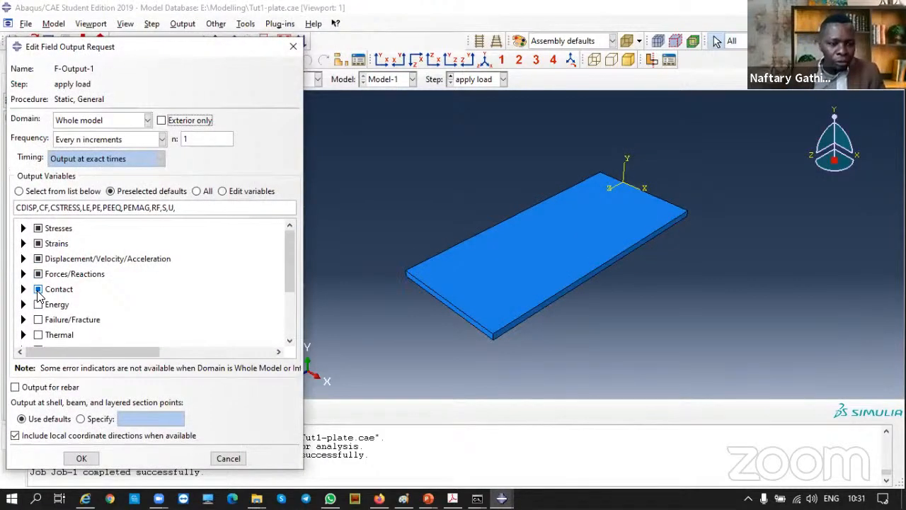
left_click_drag(177, 208, 15, 207)
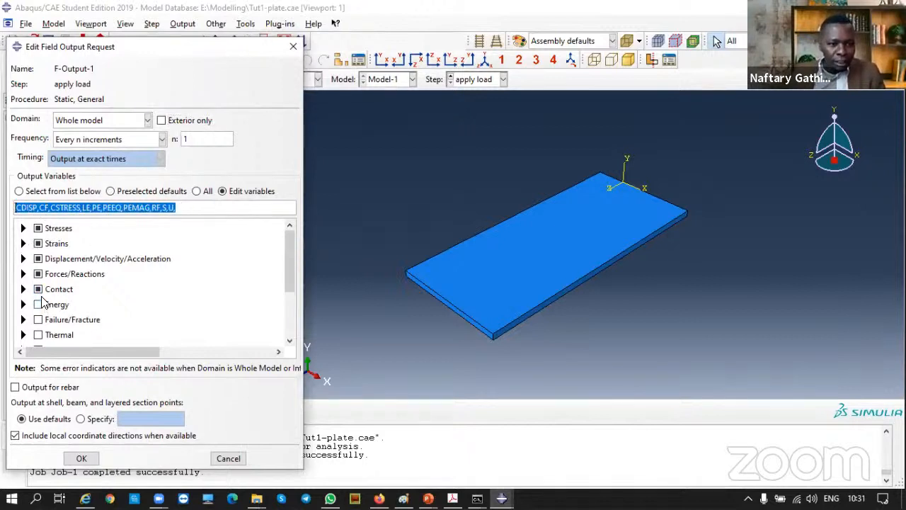
left_click(38, 289)
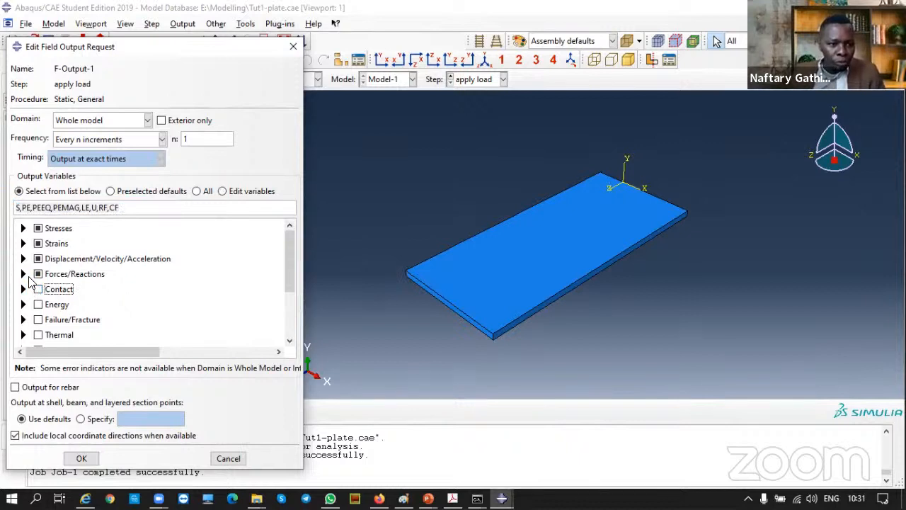
Under Forces/Reactions, deselect CF and RF, and request RT, Reaction forces, instead.
left_click(22, 275)
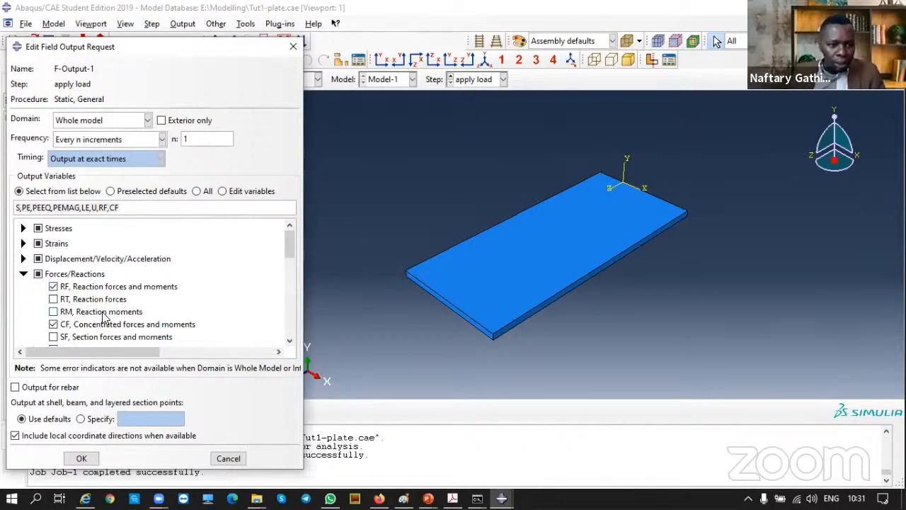
left_click(53, 324)
scroll(130, 334, "down", 2)
scroll(131, 326, "up", 1)
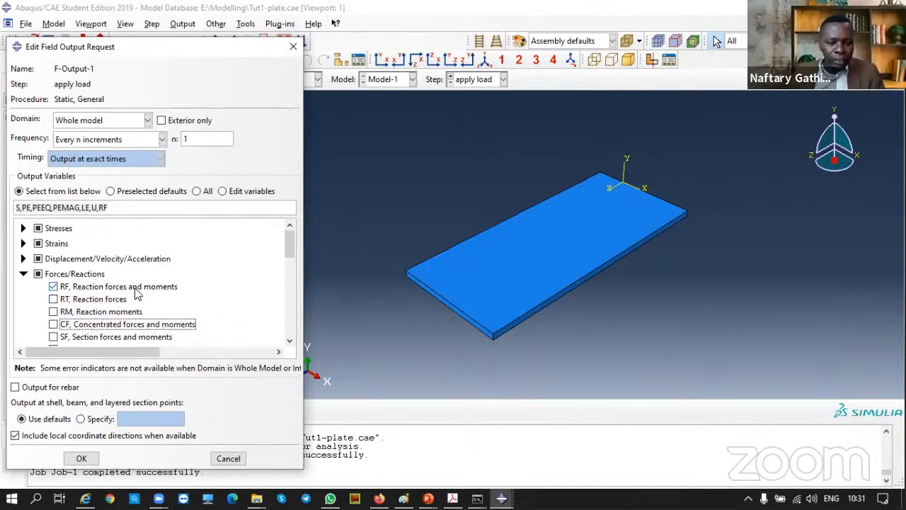
scroll(138, 300, "down", 4)
scroll(138, 300, "up", 4)
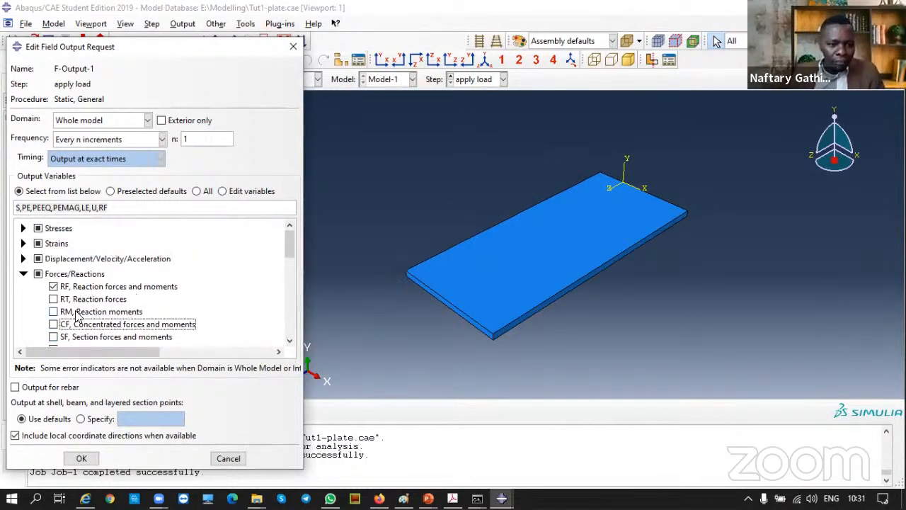
left_click(53, 298)
left_click(54, 286)
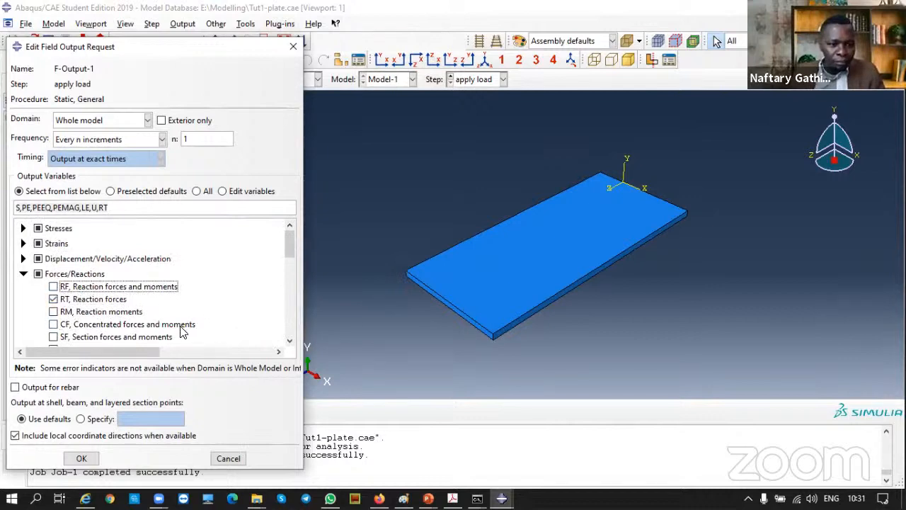
scroll(169, 333, "down", 3)
scroll(169, 333, "up", 3)
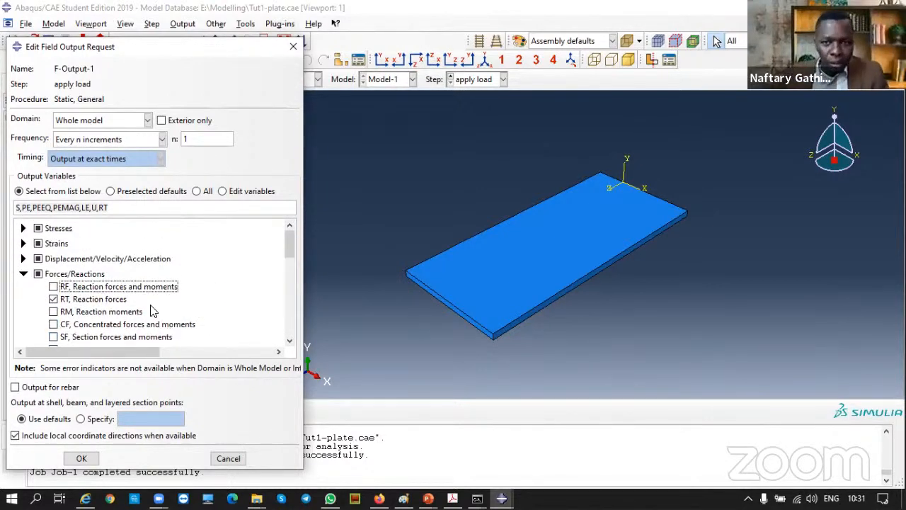
Look through the remaining Forces/Reactions output variables, and collapse that group.
scroll(167, 308, "down", 1)
scroll(167, 307, "down", 4)
scroll(169, 306, "up", 1)
scroll(170, 304, "down", 4)
scroll(156, 297, "up", 6)
scroll(142, 294, "up", 1)
left_click(23, 273)
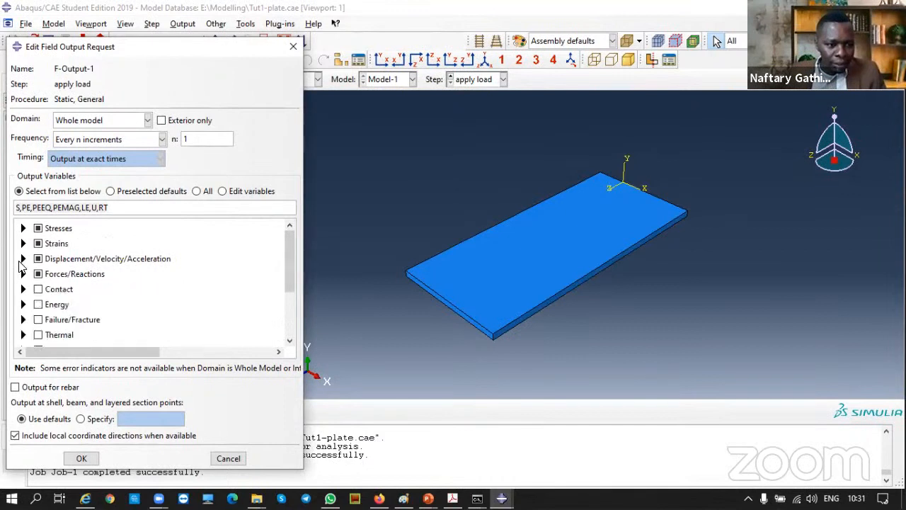
Under Displacement/Velocity/Acceleration, request UT, Translations, in place of U, Translations and rotations.
left_click(22, 259)
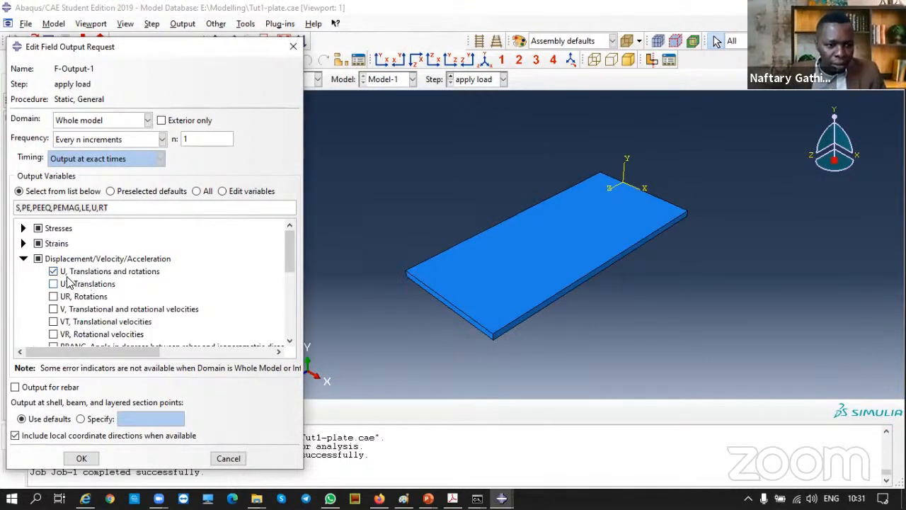
left_click(53, 284)
left_click(53, 272)
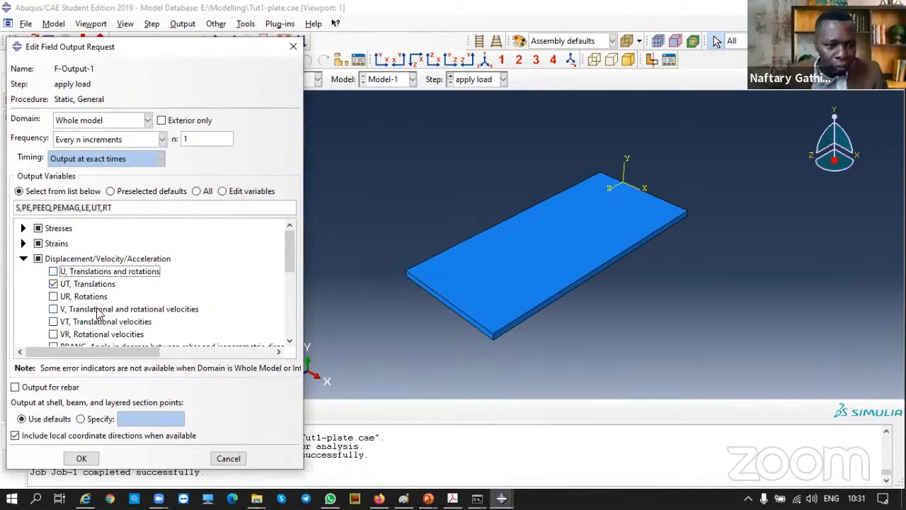
scroll(98, 313, "down", 2)
scroll(89, 317, "up", 2)
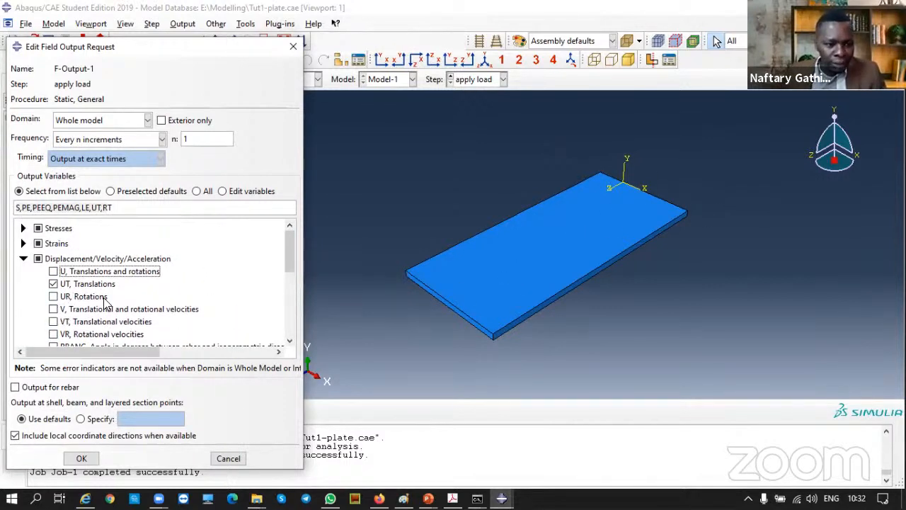
left_click(24, 259)
Under Strains, deselect PE, PEEQ and PEMAG from the field output.
left_click(24, 243)
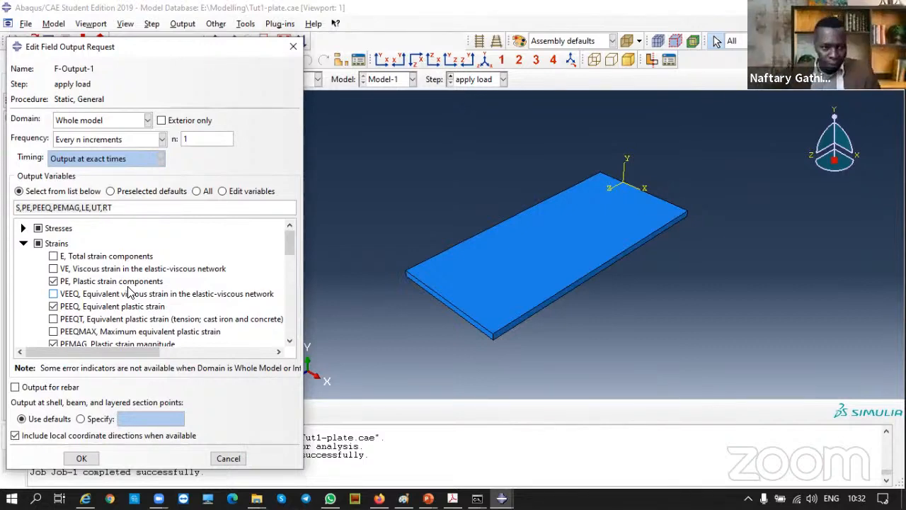
left_click(53, 281)
left_click(54, 306)
scroll(57, 312, "down", 1)
left_click(56, 306)
scroll(59, 312, "down", 1)
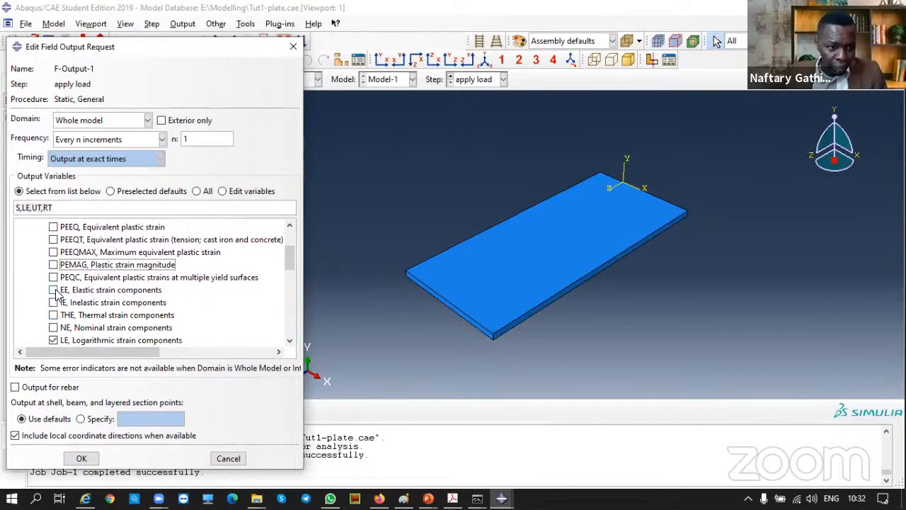
Request EE, Elastic strain components, deselect LE, Logarithmic strain components, and collapse the Strains group.
left_click(54, 291)
scroll(57, 297, "down", 3)
left_click(54, 301)
scroll(66, 318, "down", 5)
scroll(77, 322, "up", 5)
scroll(80, 322, "up", 5)
left_click(23, 242)
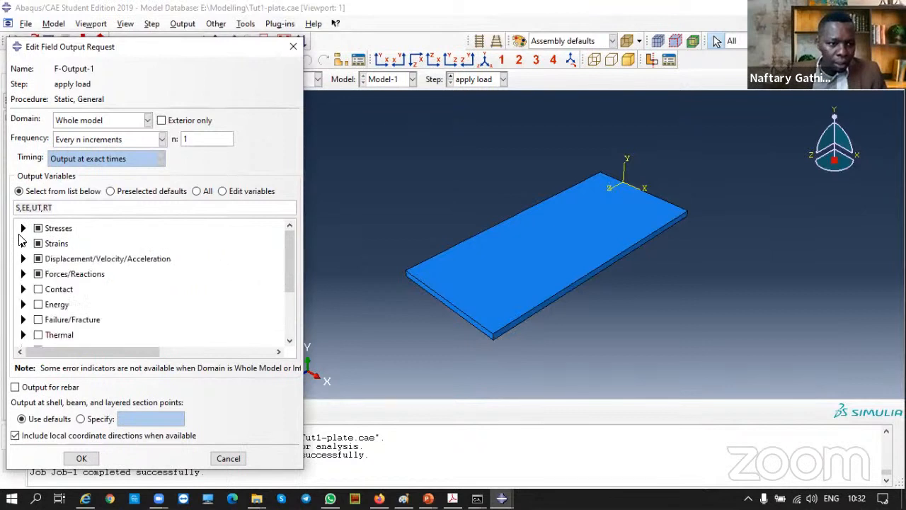
Review the Stresses variables and the domain options, and accept F-Output-1 with S, EE, UT and RT for the whole model.
left_click(23, 230)
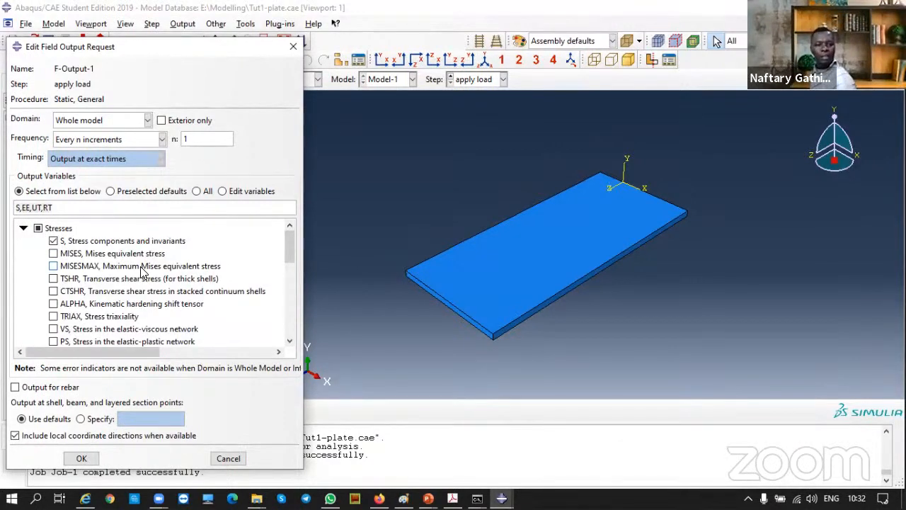
scroll(141, 272, "down", 3)
scroll(107, 270, "up", 3)
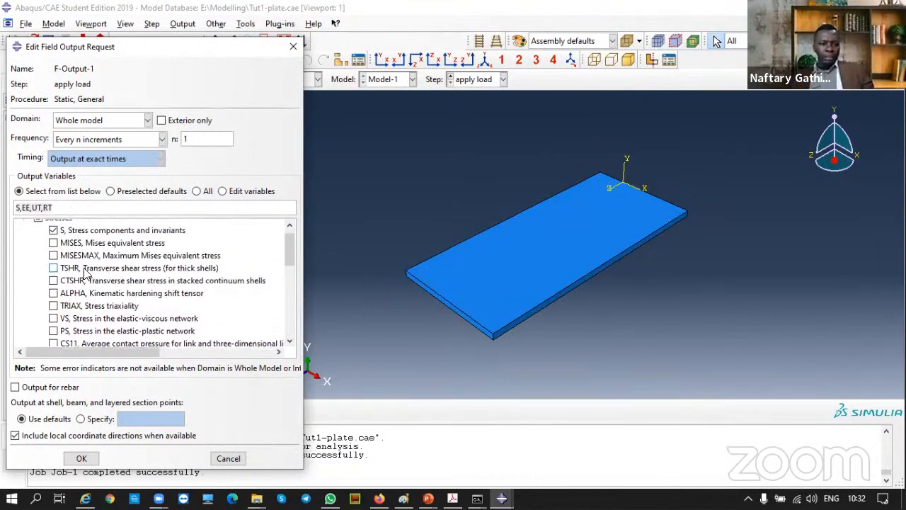
left_click(23, 228)
left_click_drag(53, 207, 15, 208)
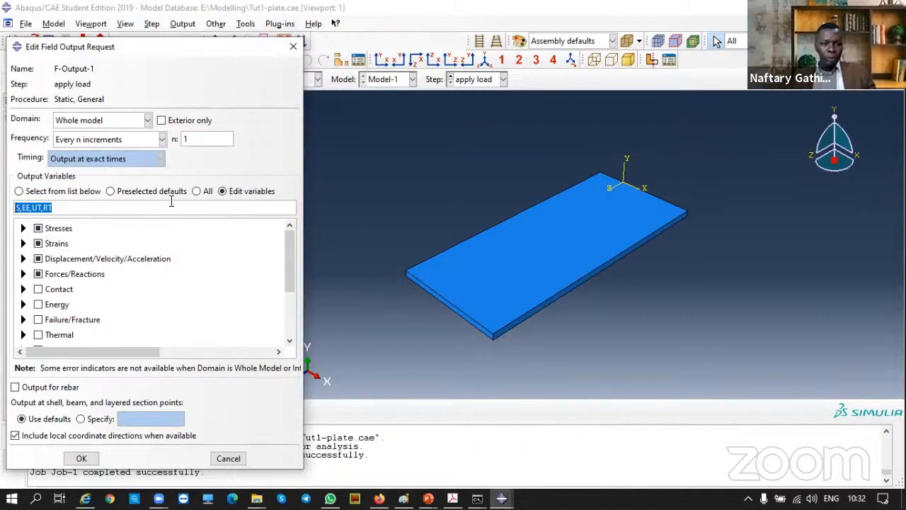
left_click(147, 120)
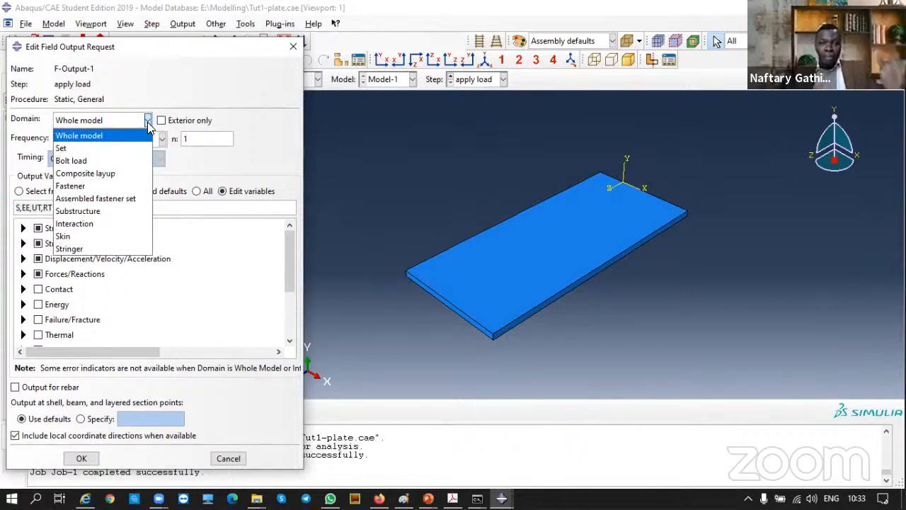
left_click(147, 122)
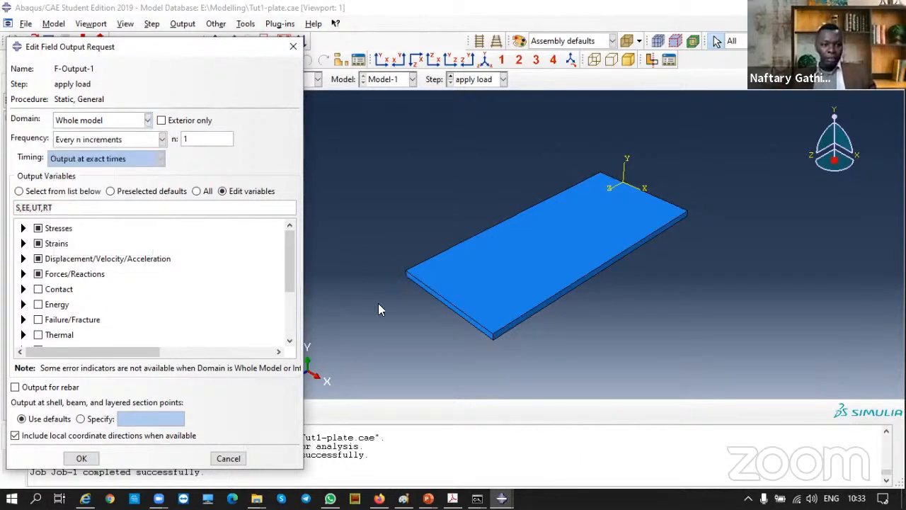
left_click(83, 458)
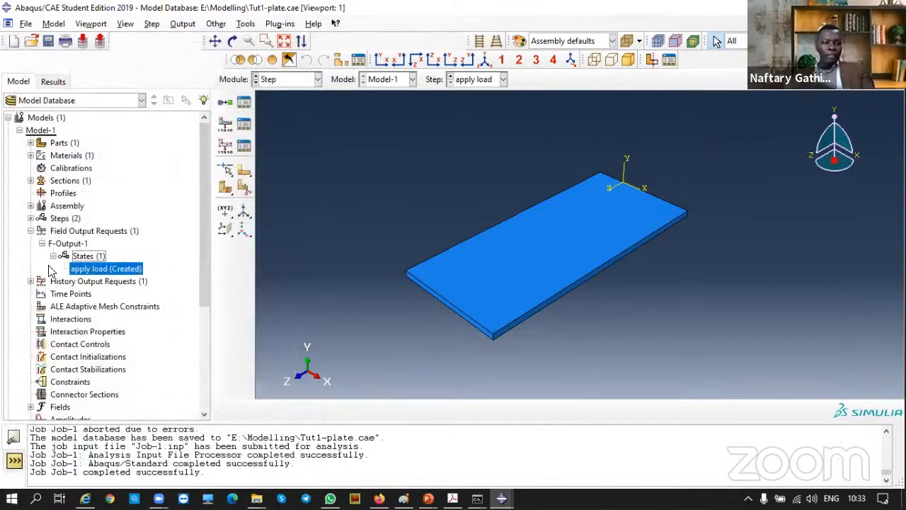
Expand the history output requests in the model tree and open H-Output-1's apply load state for editing.
scroll(150, 296, "down", 1)
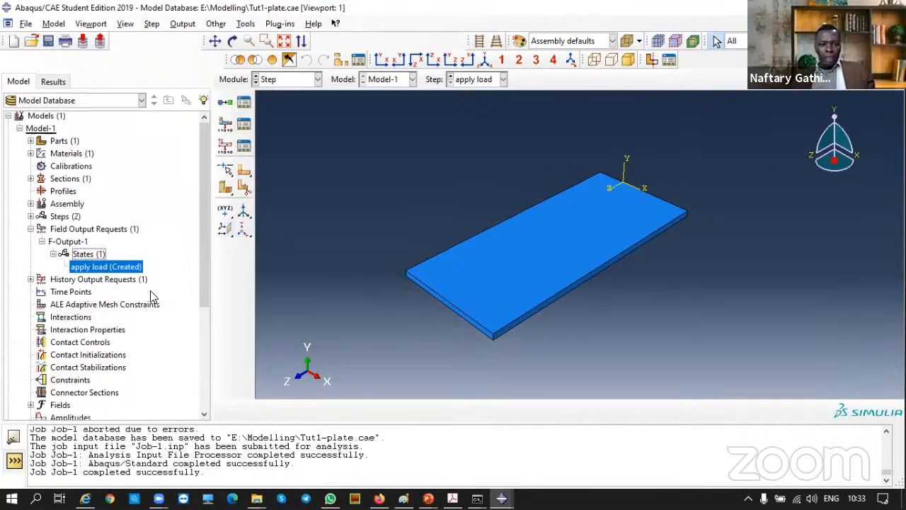
scroll(150, 296, "down", 2)
left_click(31, 205)
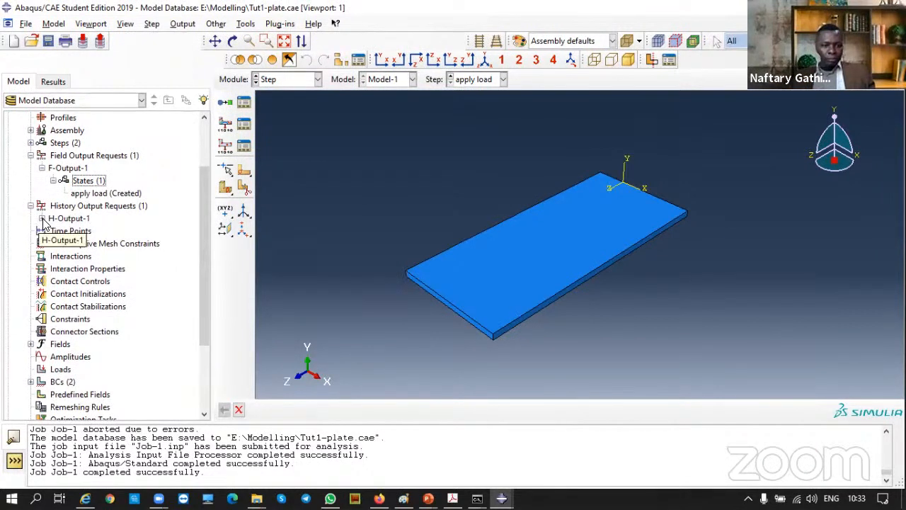
left_click(42, 218)
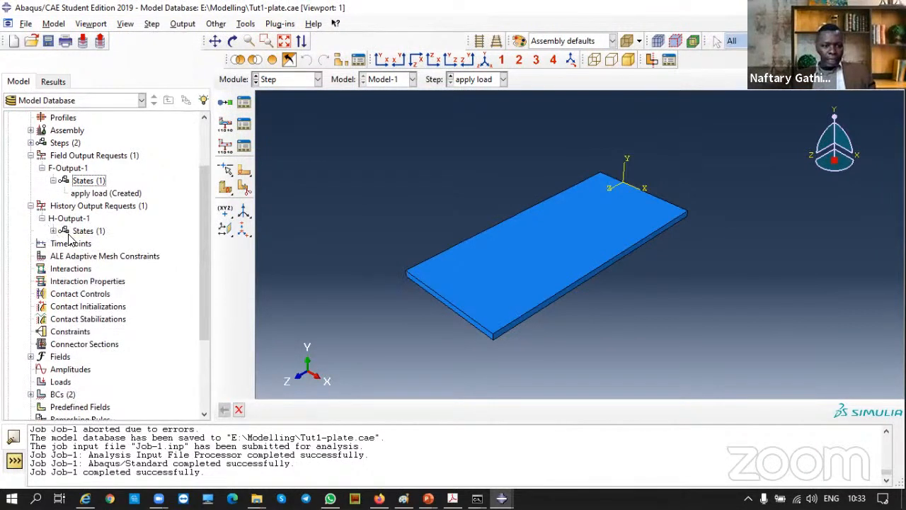
left_click(53, 231)
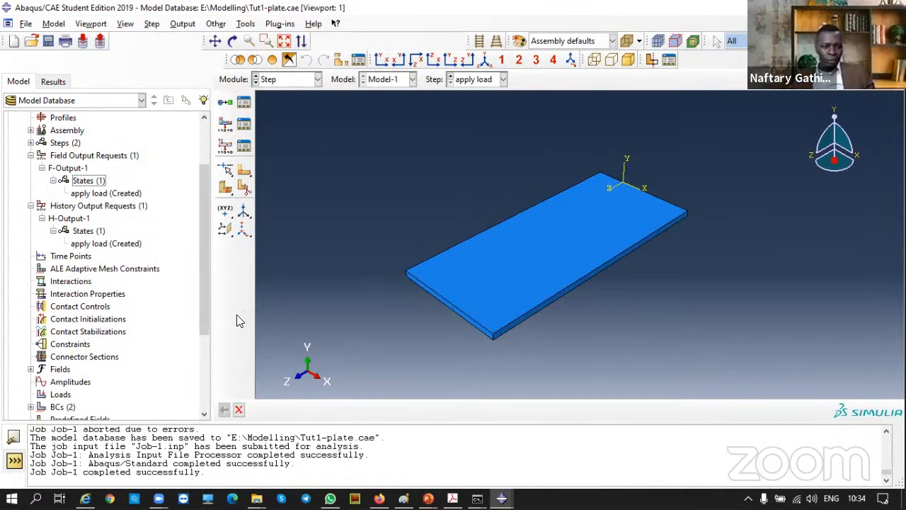
left_click(98, 245)
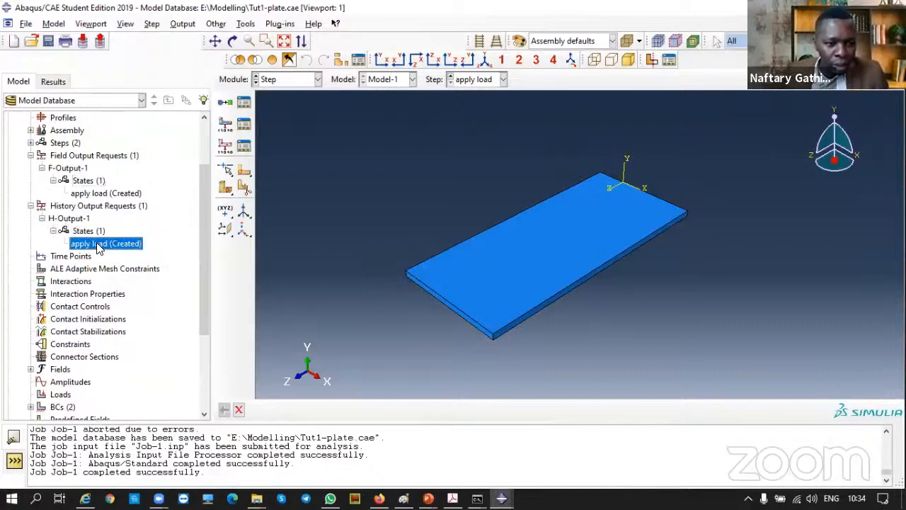
double_click(98, 244)
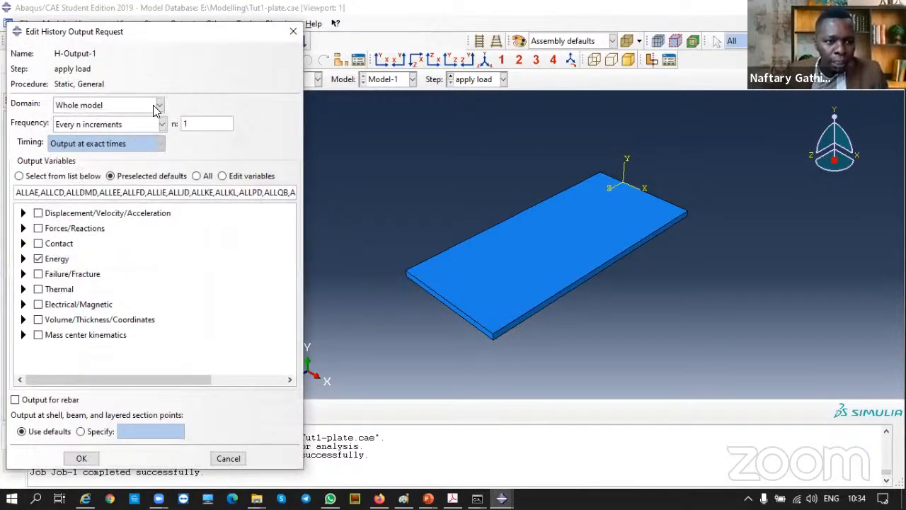
Set the H-Output-1 domain to the set end1.
left_click(160, 105)
left_click(116, 133)
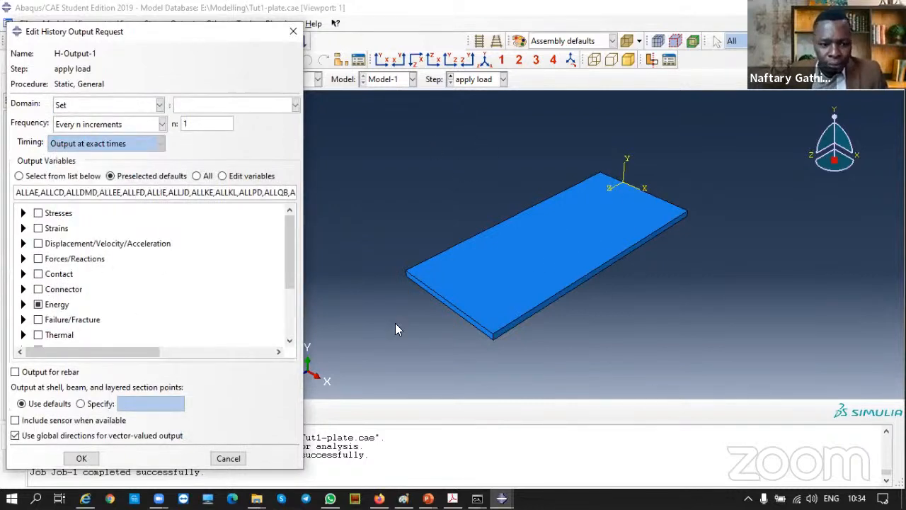
left_click(295, 105)
left_click(240, 124)
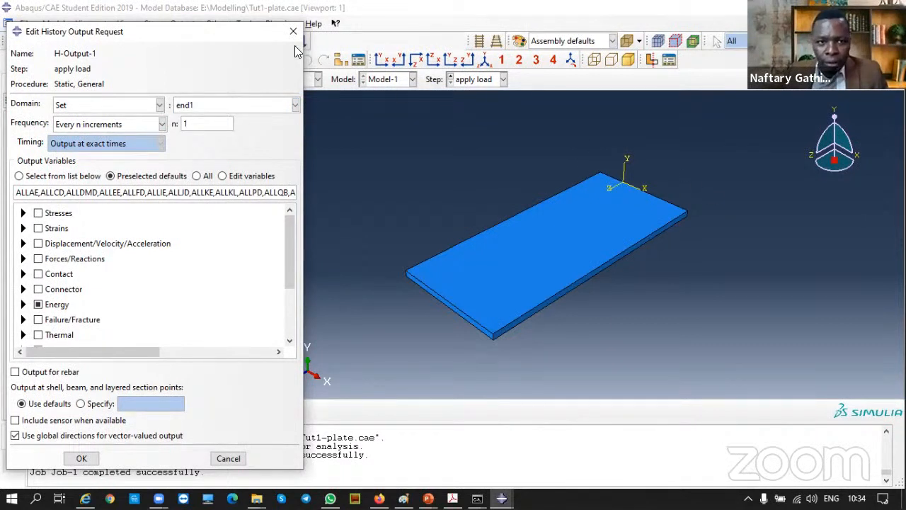
left_click_drag(233, 41, 277, 45)
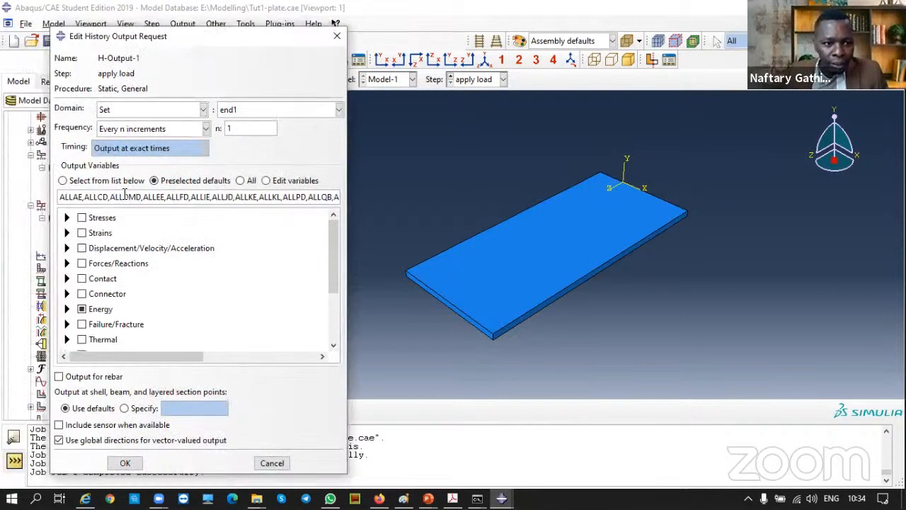
Remove the Energy variables from H-Output-1, request RT, Reaction forces, and accept the request.
left_click(83, 310)
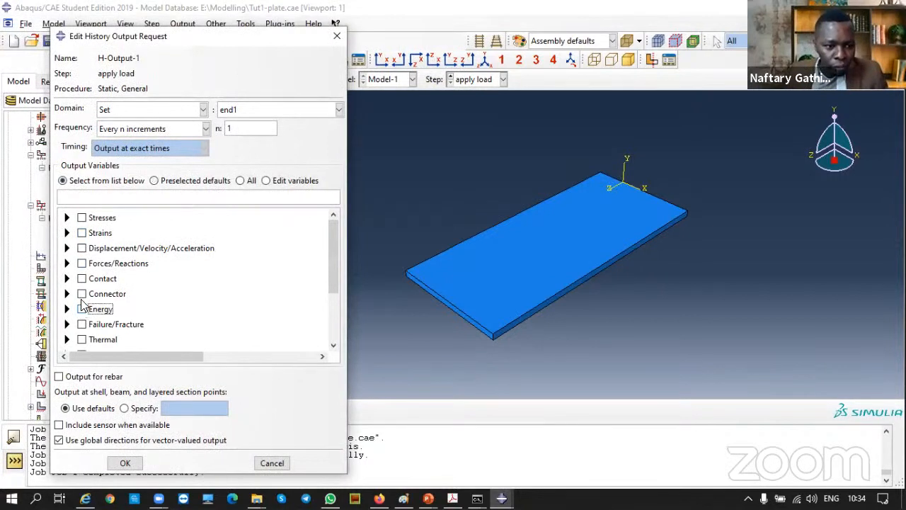
left_click(66, 264)
scroll(101, 298, "down", 1)
left_click(97, 249)
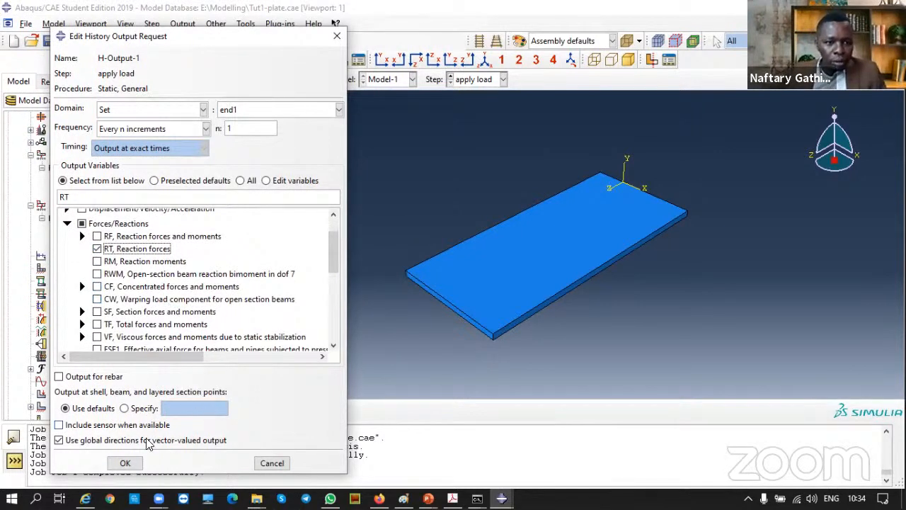
left_click(122, 464)
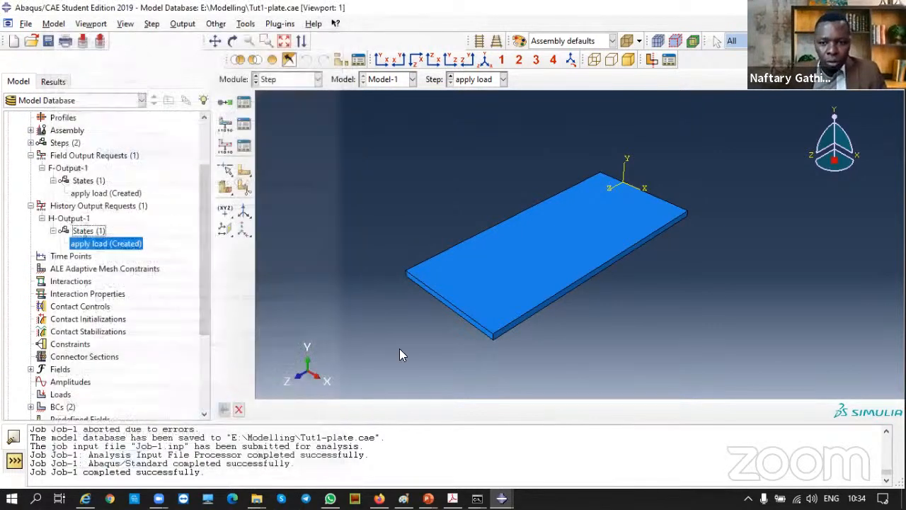
Edit H-Output-1 again, changing its set to end2 and requesting UT, Translations, in place of RT.
double_click(69, 220)
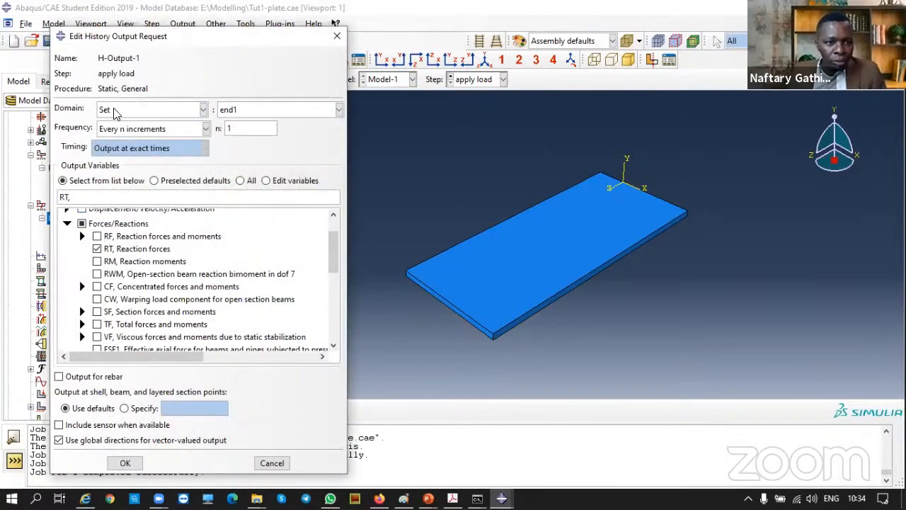
left_click(332, 110)
left_click(249, 138)
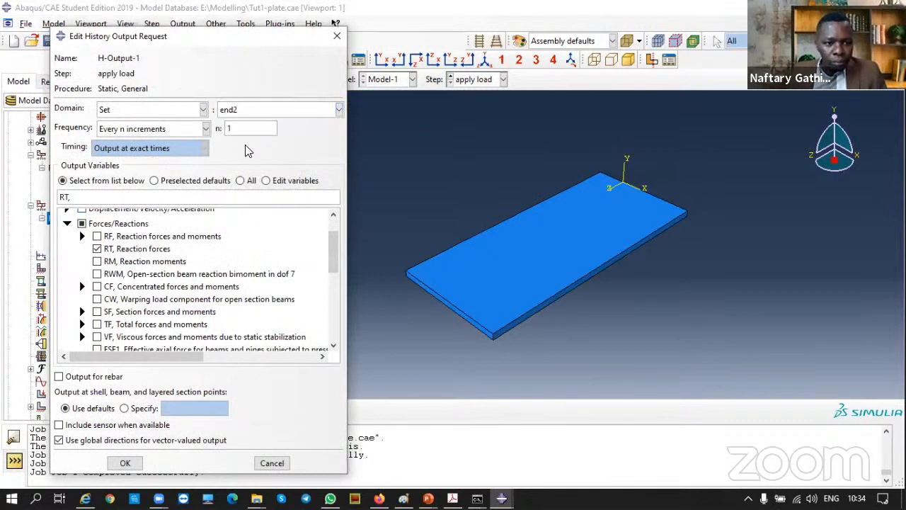
left_click(97, 248)
left_click(67, 223)
scroll(71, 244, "up", 1)
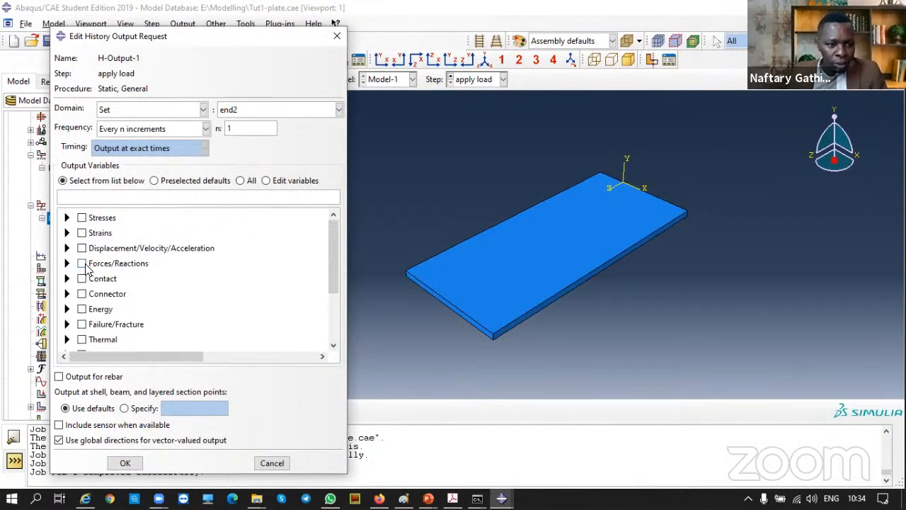
left_click(66, 248)
left_click(97, 274)
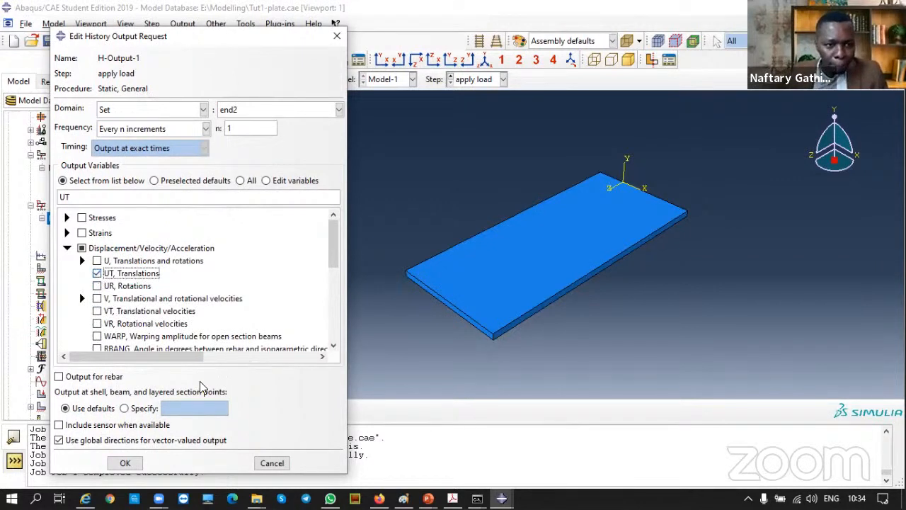
left_click(125, 464)
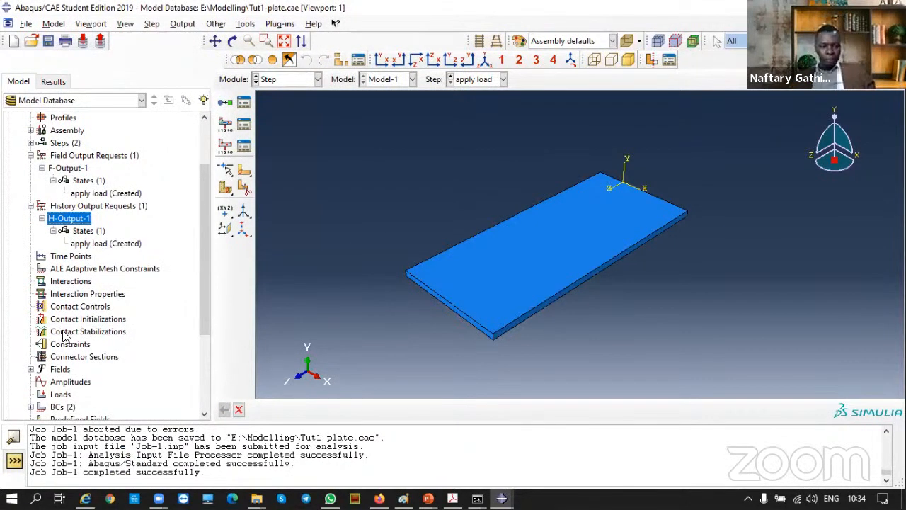
Locate Job-1 in the model tree and save the model database.
scroll(62, 332, "down", 4)
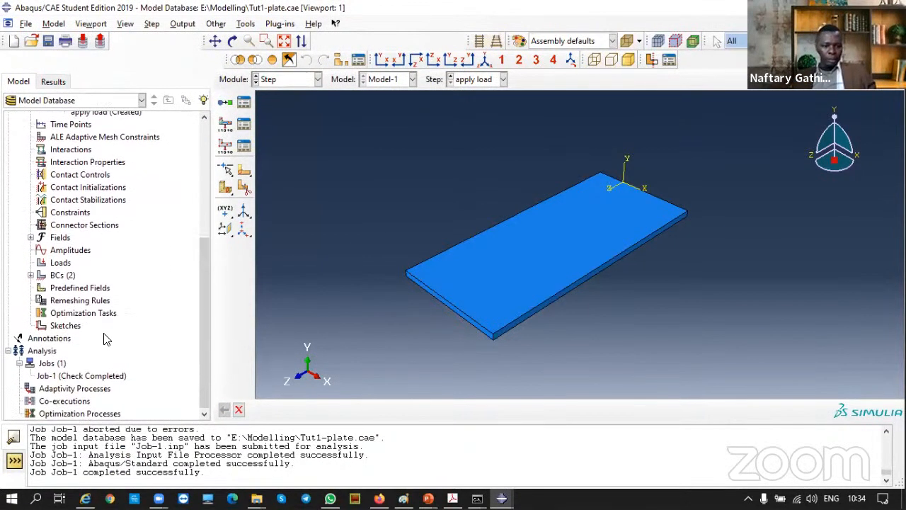
left_click(90, 381)
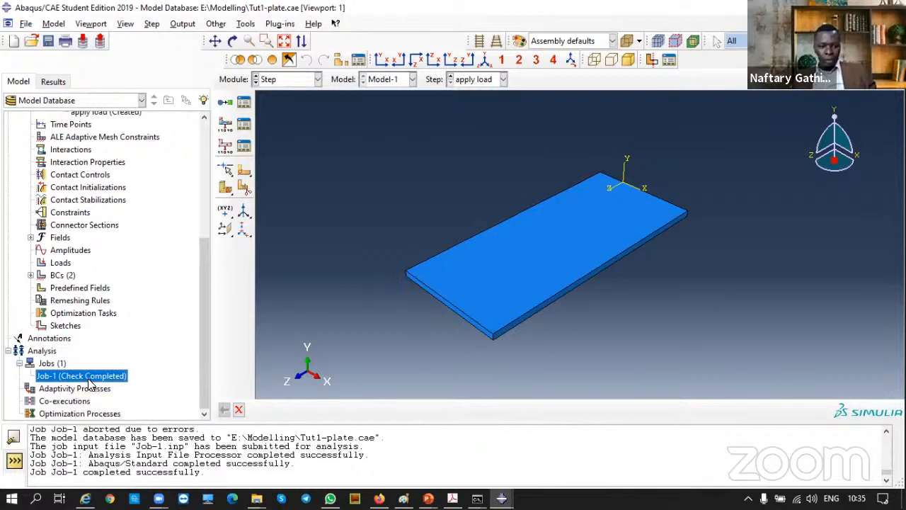
right_click(90, 379)
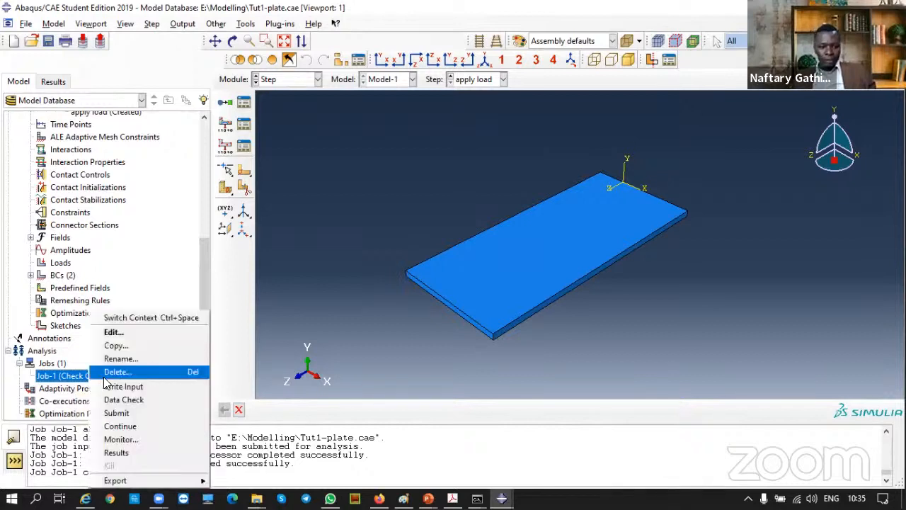
left_click(310, 319)
left_click(47, 40)
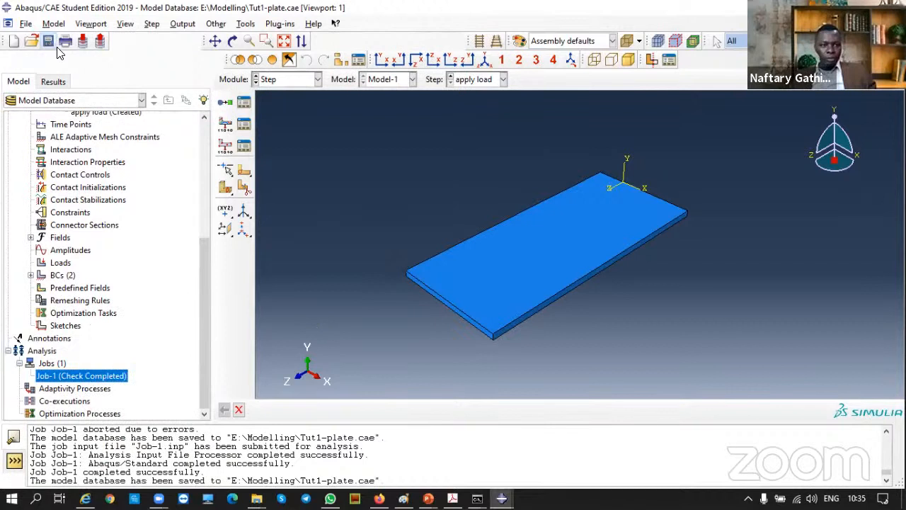
Run a data check on Job-1, overwriting its existing job files.
right_click(80, 377)
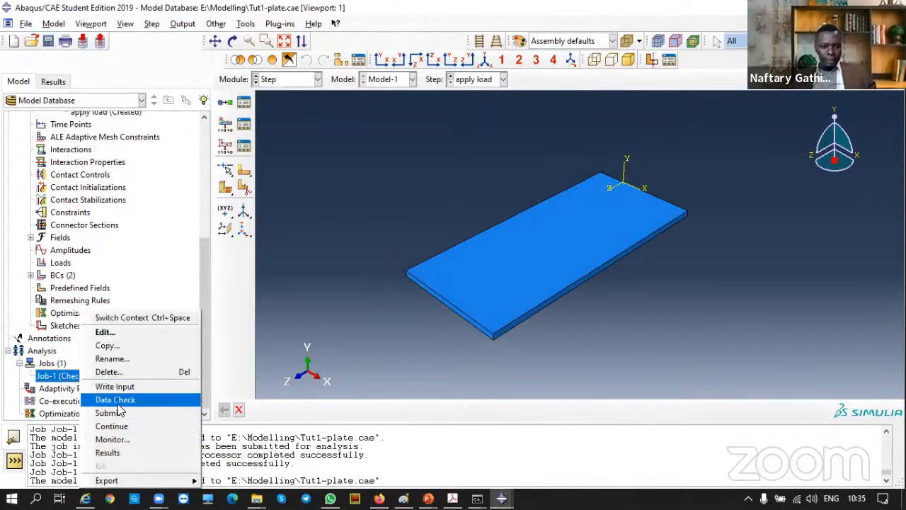
left_click(115, 400)
left_click(41, 157)
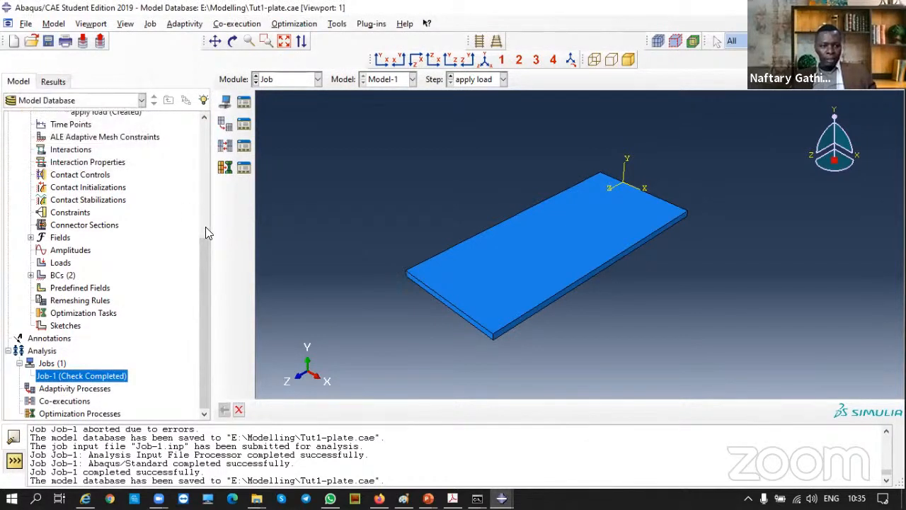
Monitor Job-1's data check, review its warnings and errors, and close the monitor.
right_click(88, 380)
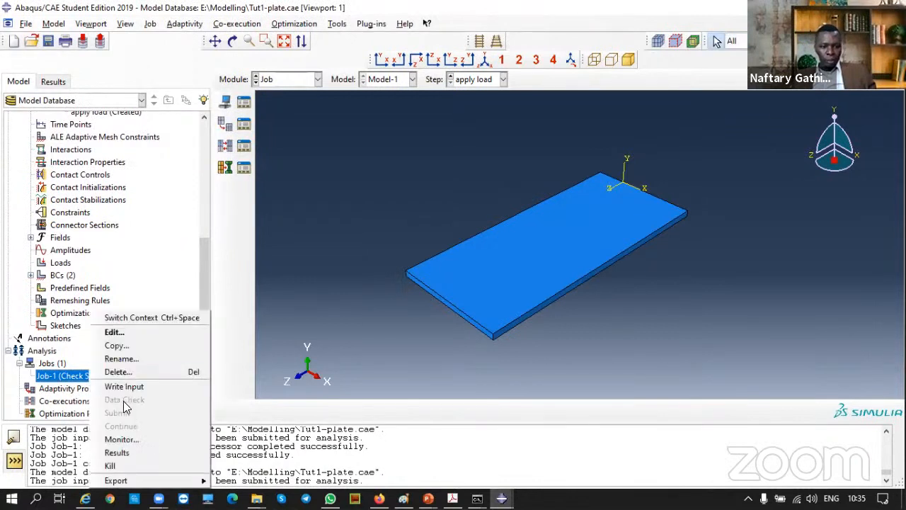
left_click(122, 439)
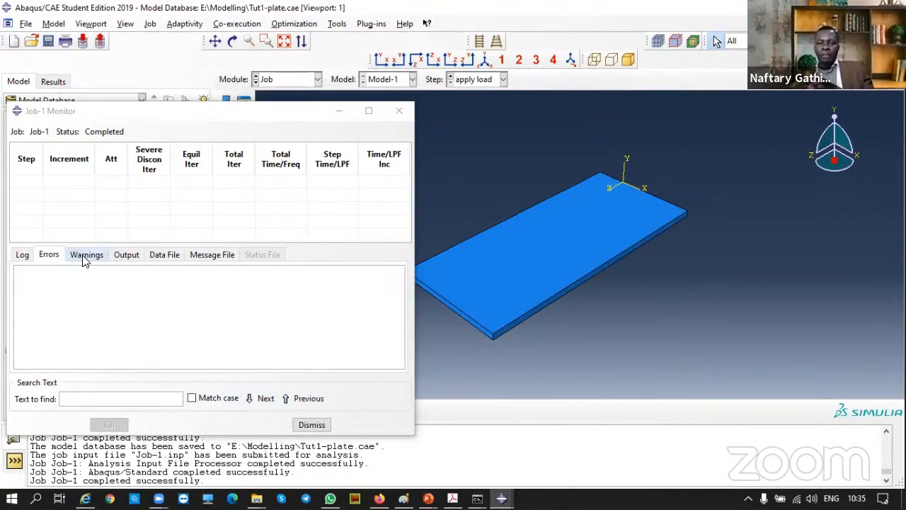
left_click(83, 259)
left_click(50, 256)
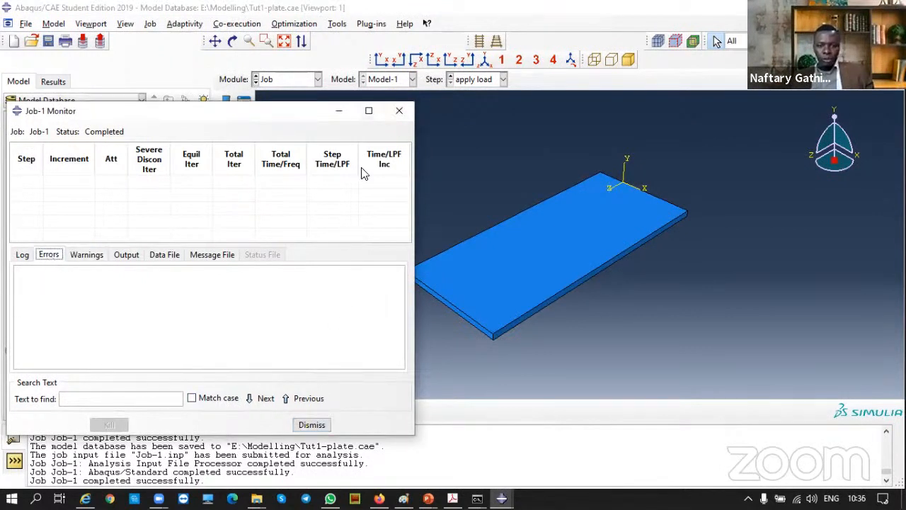
left_click(312, 426)
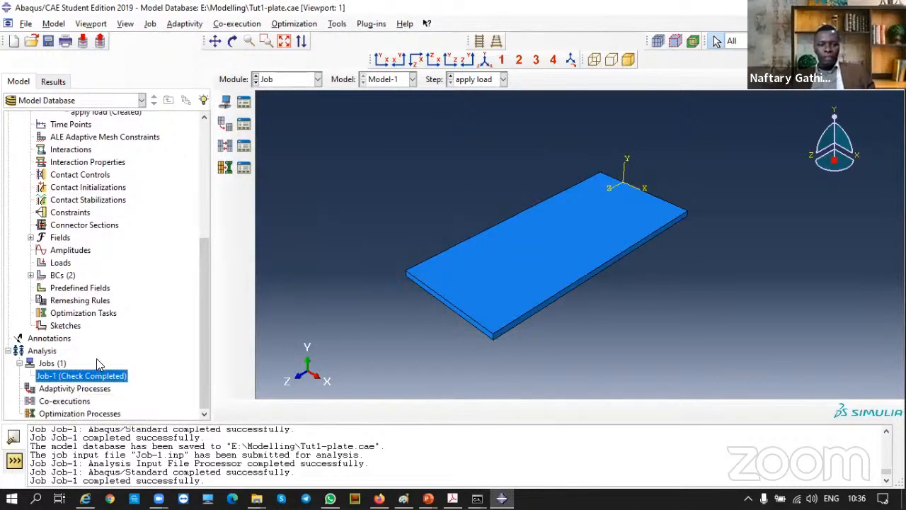
Submit Job-1 for full analysis, overwriting its existing job files.
scroll(96, 360, "up", 4)
scroll(96, 361, "down", 2)
scroll(98, 364, "down", 2)
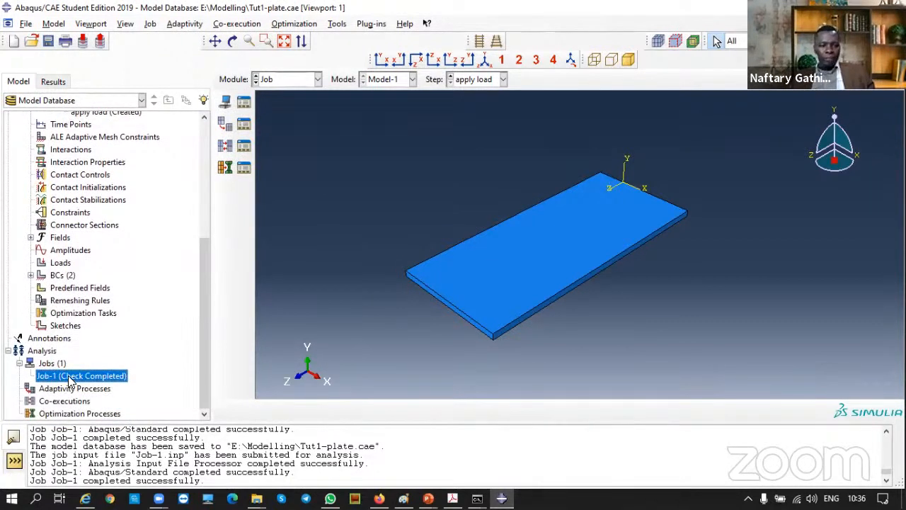
right_click(70, 381)
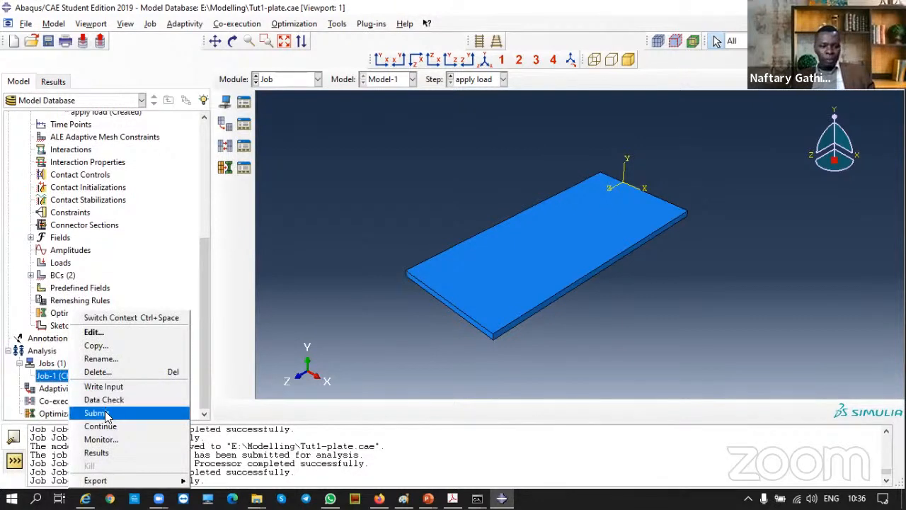
left_click(96, 412)
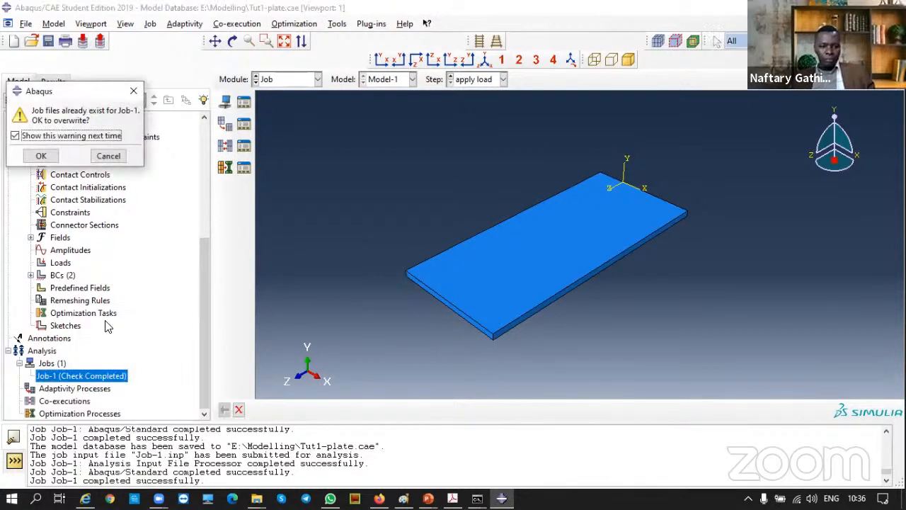
left_click(41, 157)
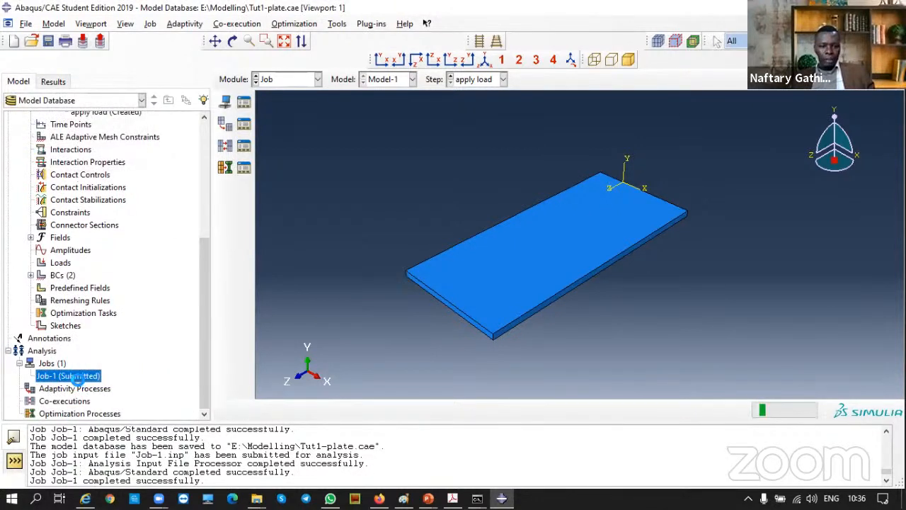
Monitor the submitted Job-1 run until it finishes, checking its errors and warnings, and close the monitor.
right_click(78, 381)
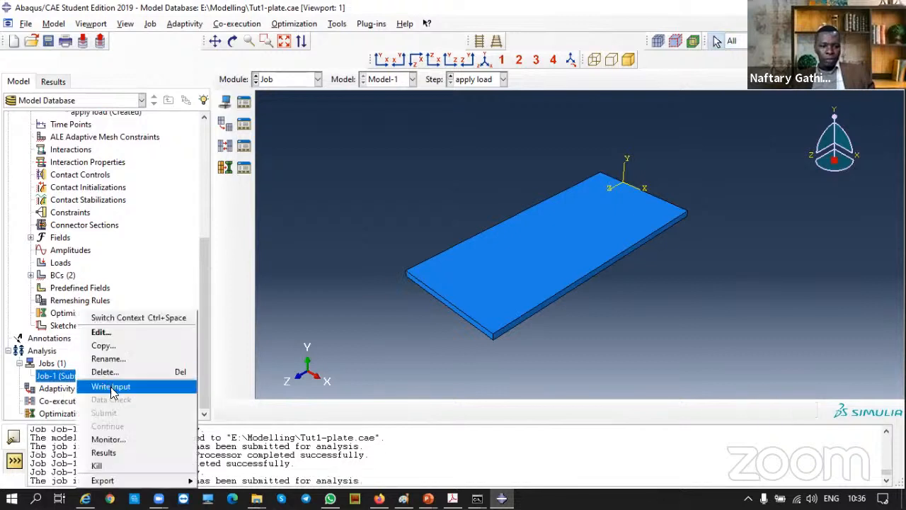
left_click(110, 440)
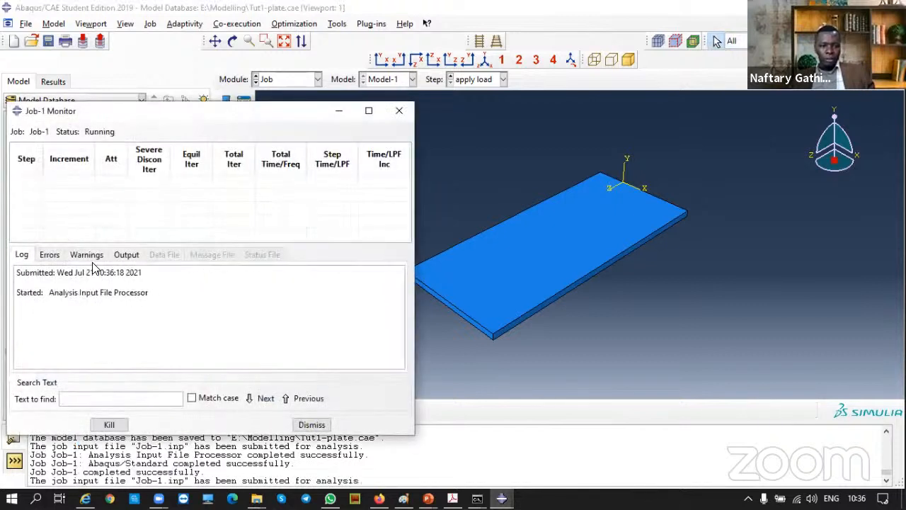
left_click(54, 256)
left_click(85, 256)
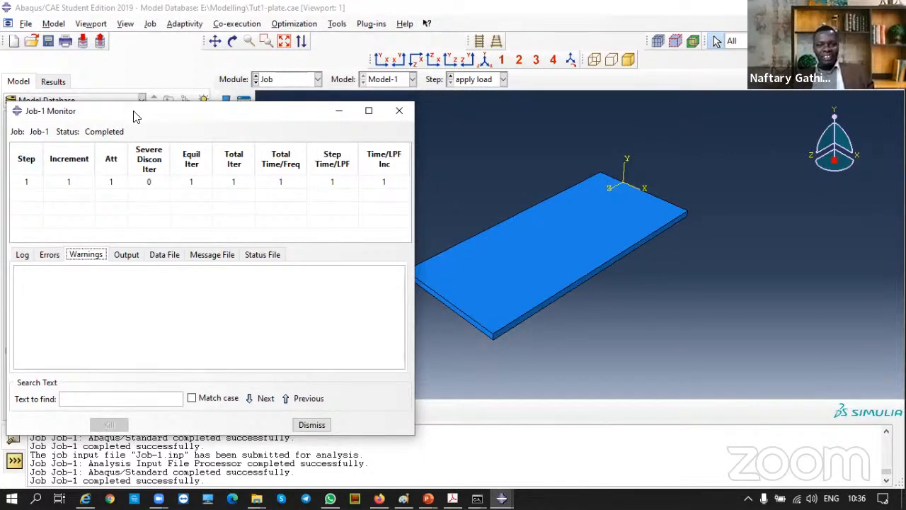
left_click_drag(137, 117, 432, 99)
scroll(83, 235, "up", 5)
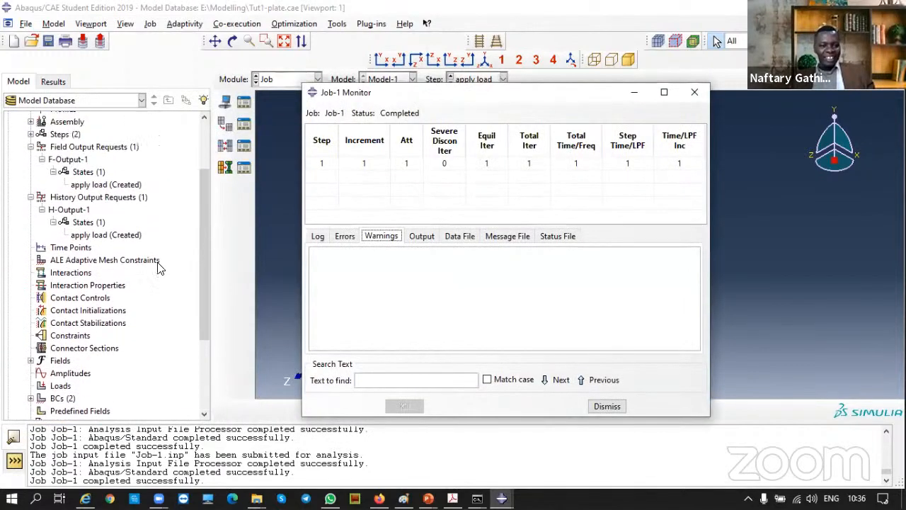
scroll(83, 235, "up", 1)
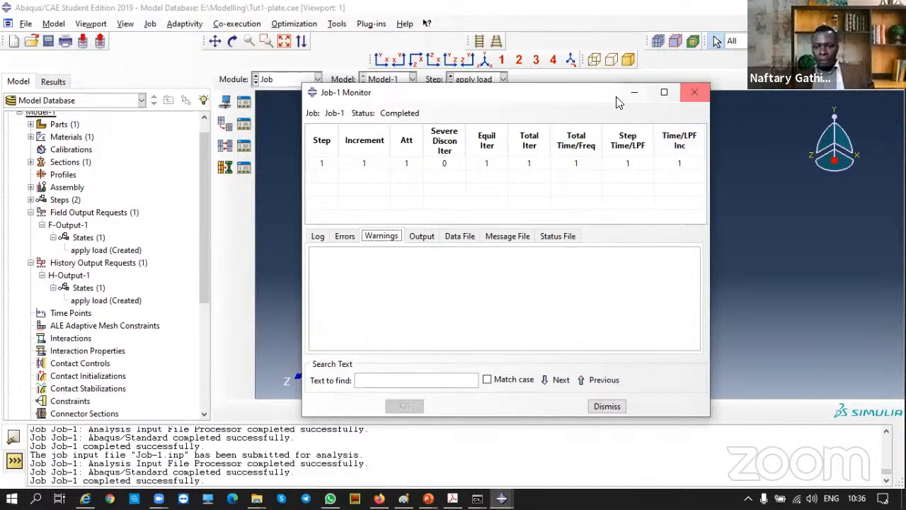
left_click_drag(588, 98, 542, 92)
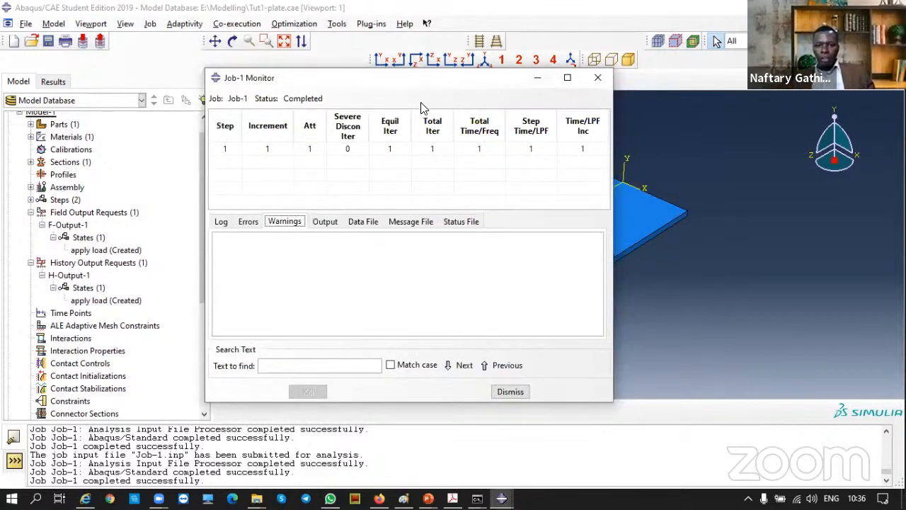
left_click(531, 93)
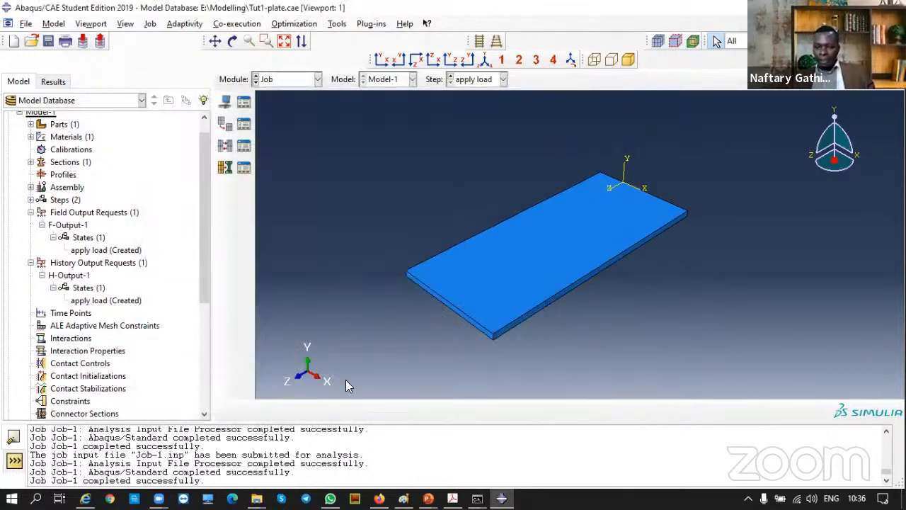
Open the results of Job-1 and plot the Mises stress contours on the deformed plate.
scroll(91, 415, "down", 5)
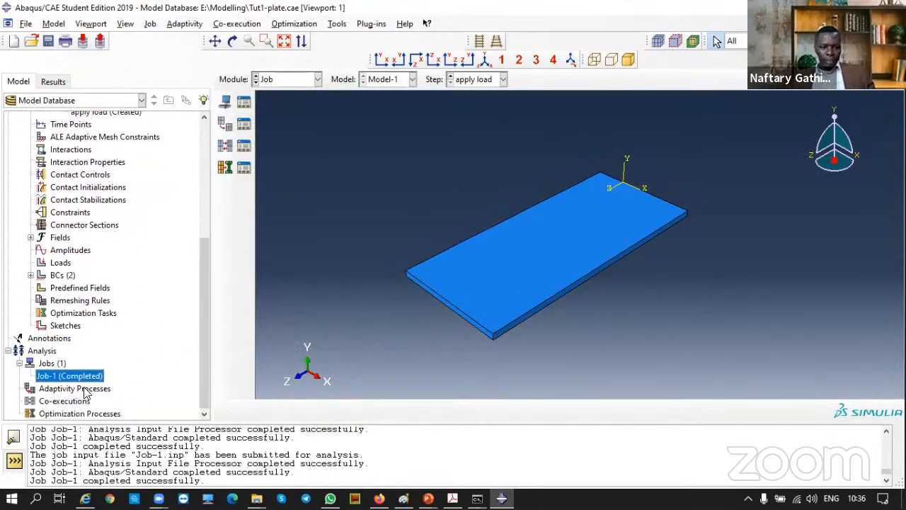
right_click(73, 380)
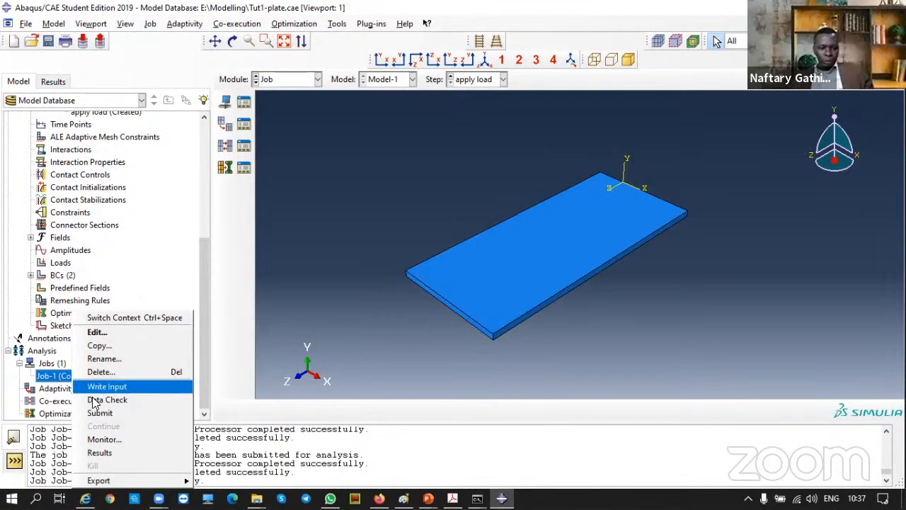
left_click(103, 455)
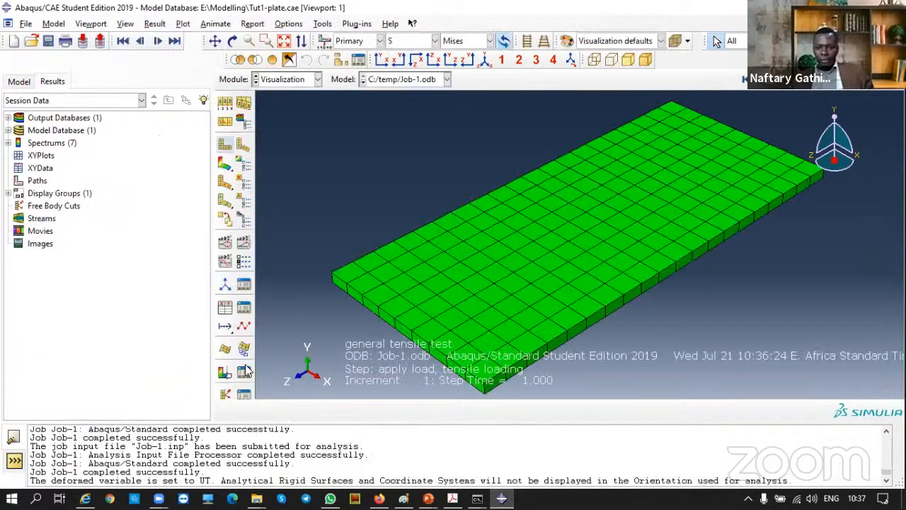
scroll(553, 256, "down", 3)
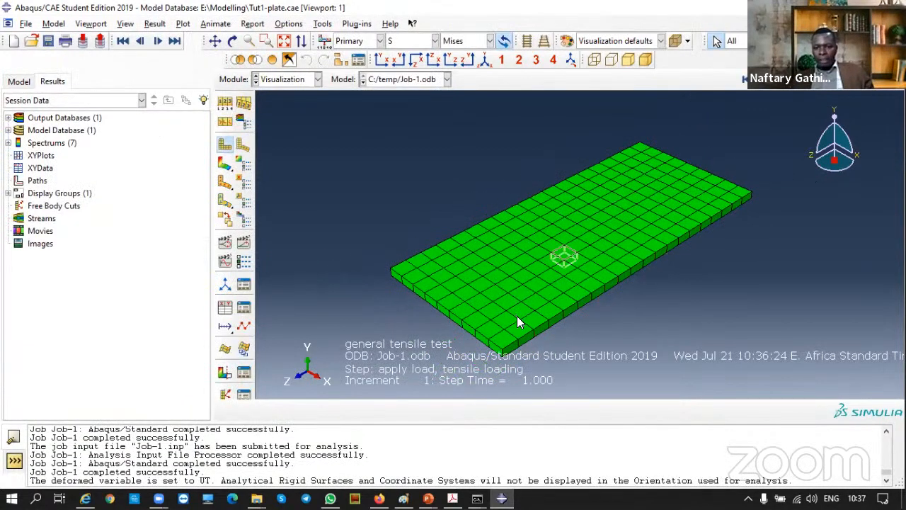
left_click(225, 164)
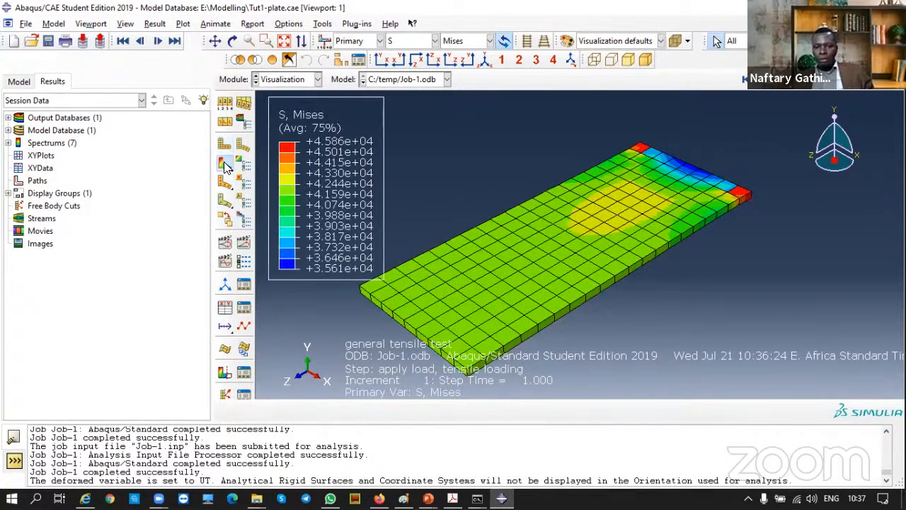
Animate the contour plot by scale factor and slow the looping playback to about a third of the frame rate range.
left_click(225, 243)
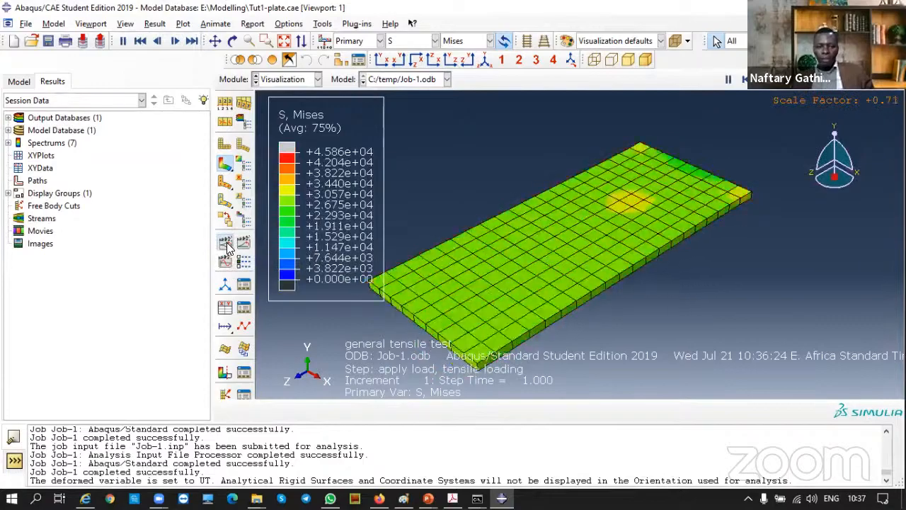
left_click(243, 260)
left_click_drag(205, 260, 133, 260)
left_click(106, 367)
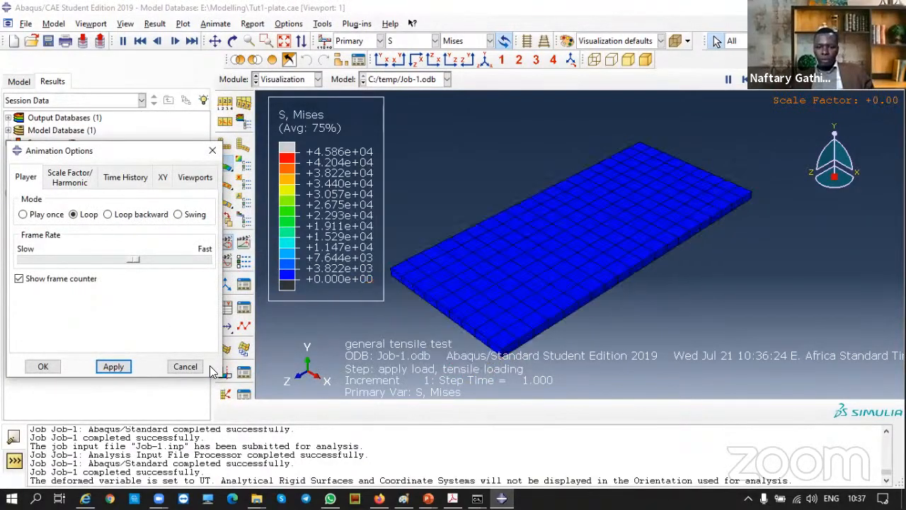
left_click_drag(133, 259, 85, 260)
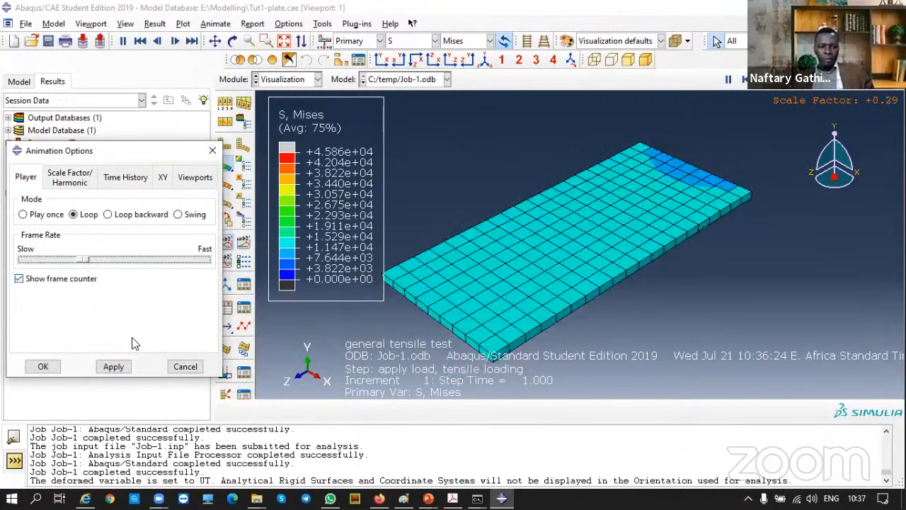
left_click(111, 366)
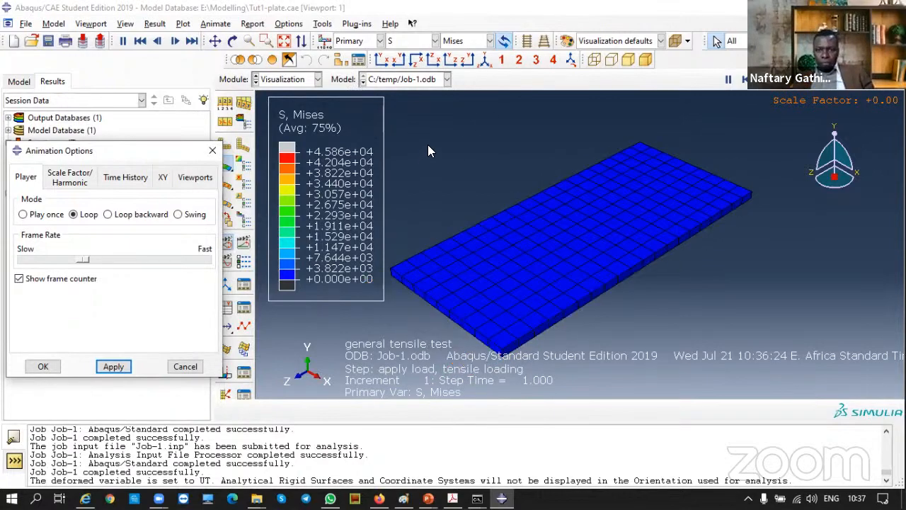
Change the contoured output variable to elastic strain EE and display its EE33 component.
left_click(317, 80)
left_click(317, 80)
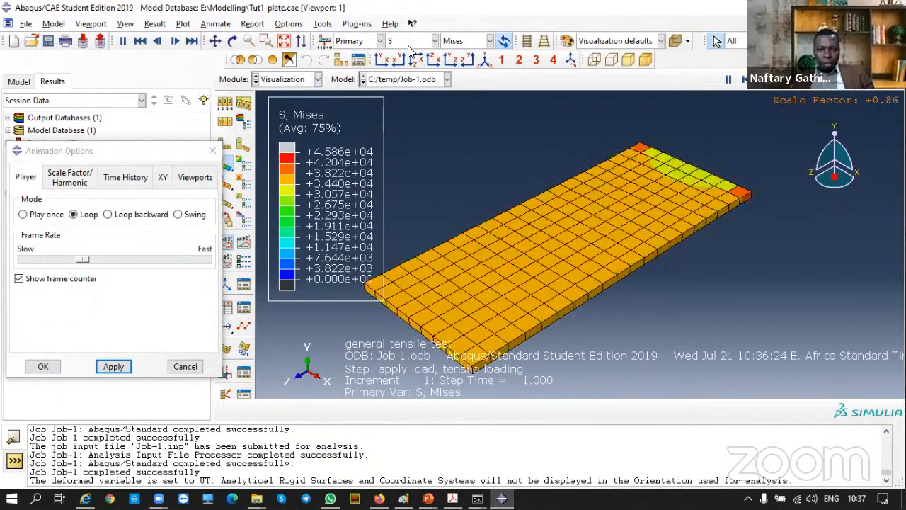
left_click(434, 41)
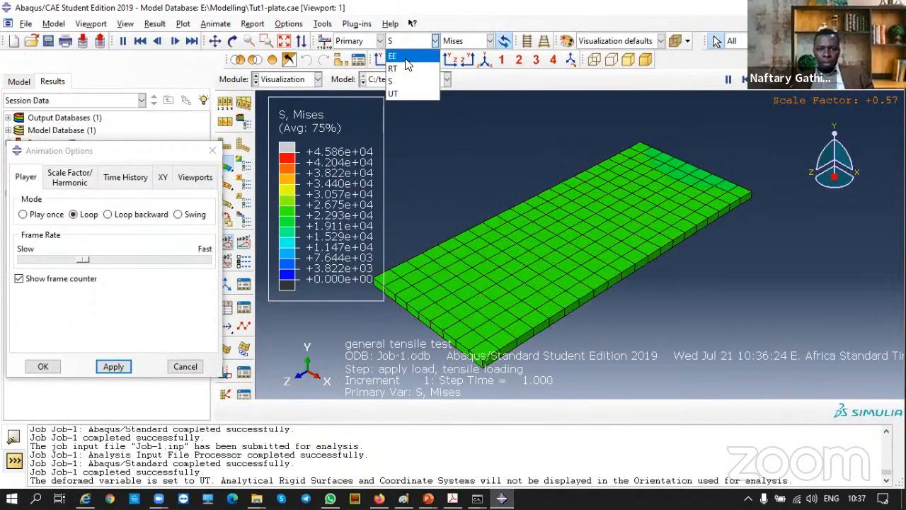
left_click(408, 63)
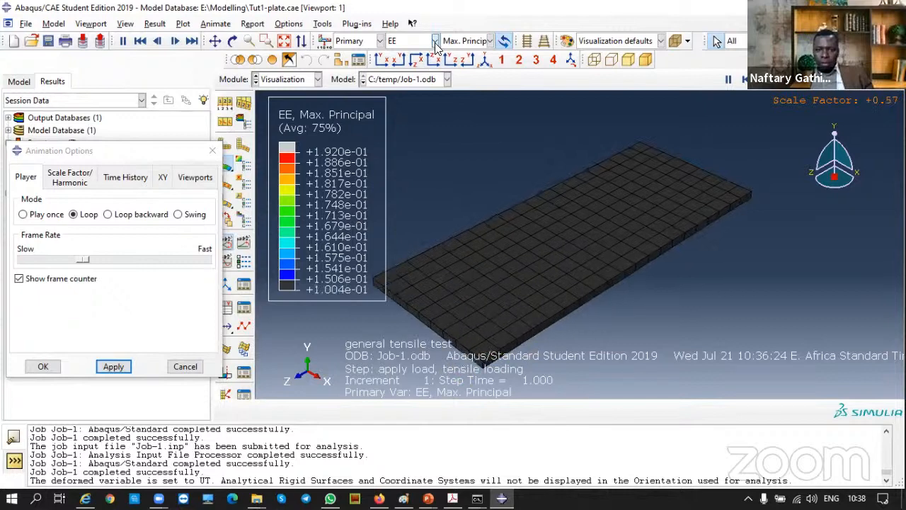
left_click(488, 41)
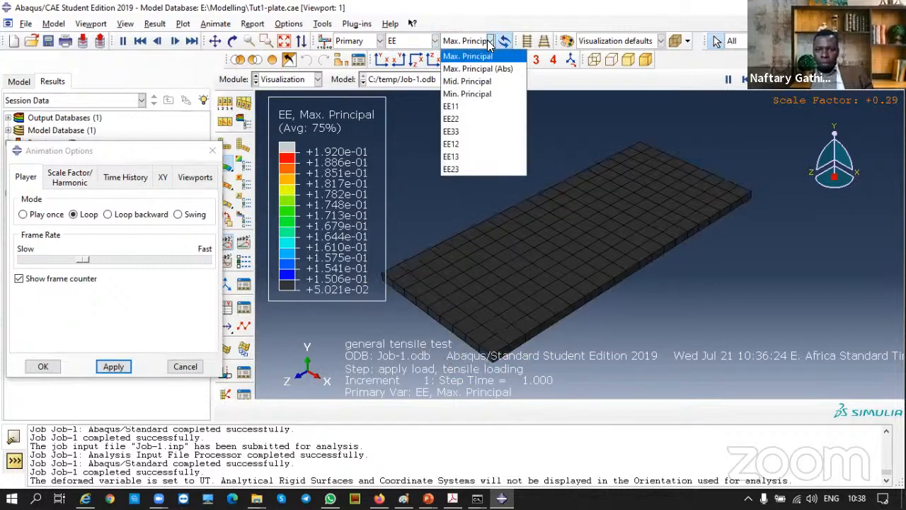
left_click(469, 133)
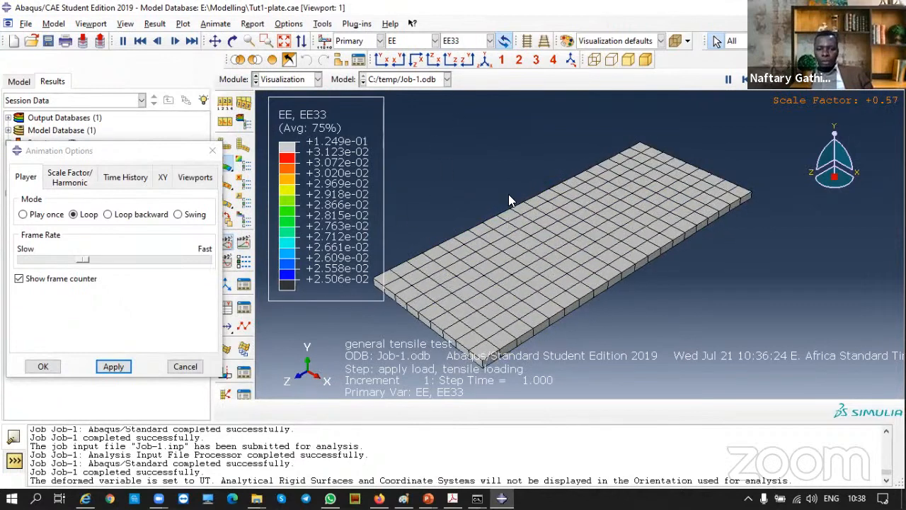
Change the contoured output variable to stress S and display its S33 component, followed by its S22 component.
left_click(435, 41)
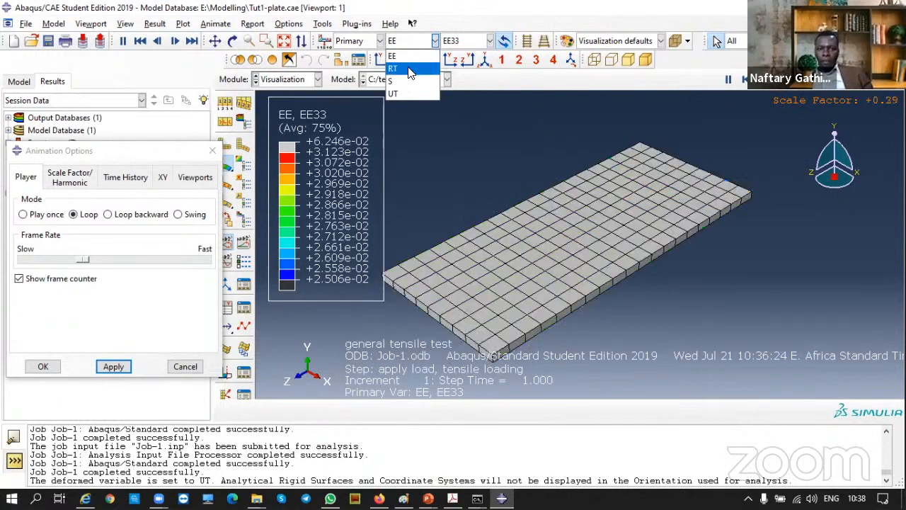
left_click(435, 42)
left_click(436, 42)
left_click(436, 42)
left_click(435, 43)
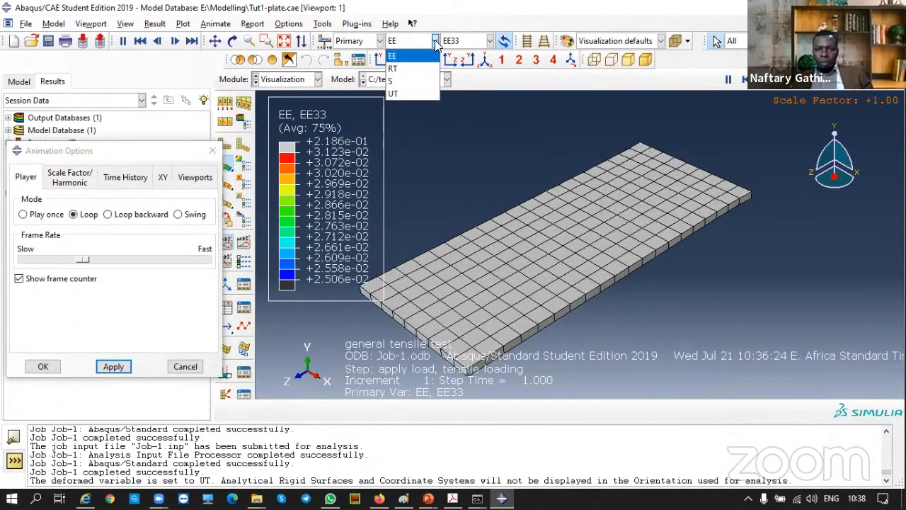
left_click(407, 83)
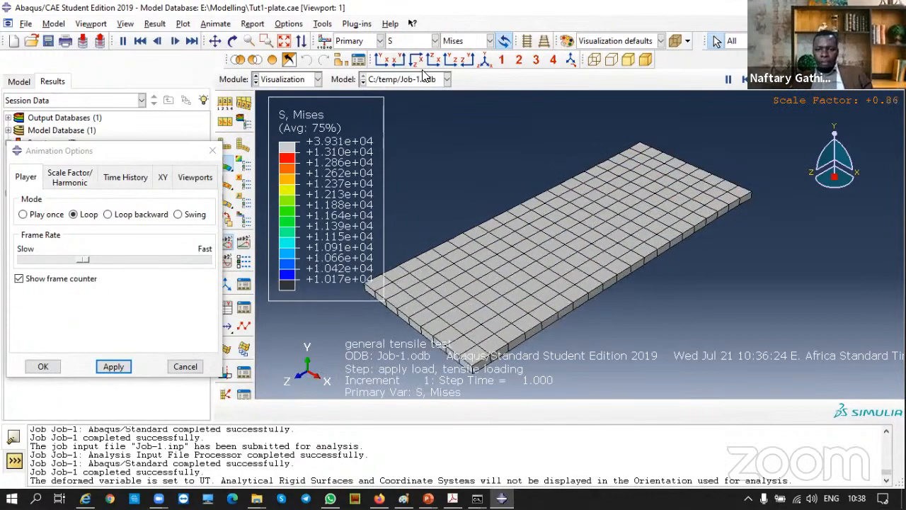
left_click(489, 41)
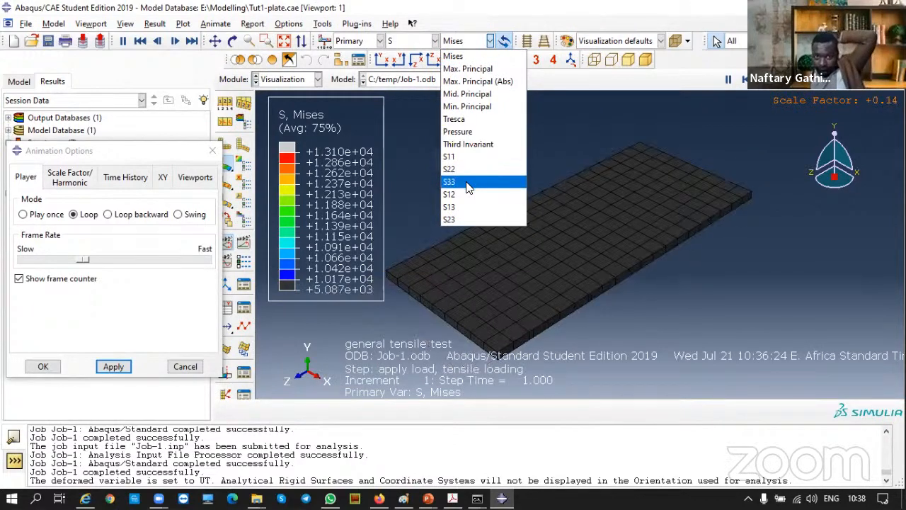
left_click(467, 184)
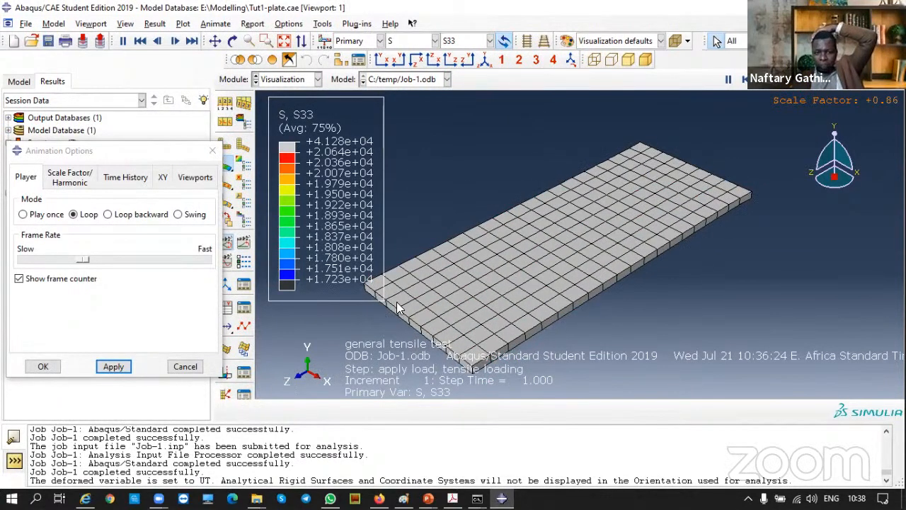
left_click(489, 40)
left_click(465, 169)
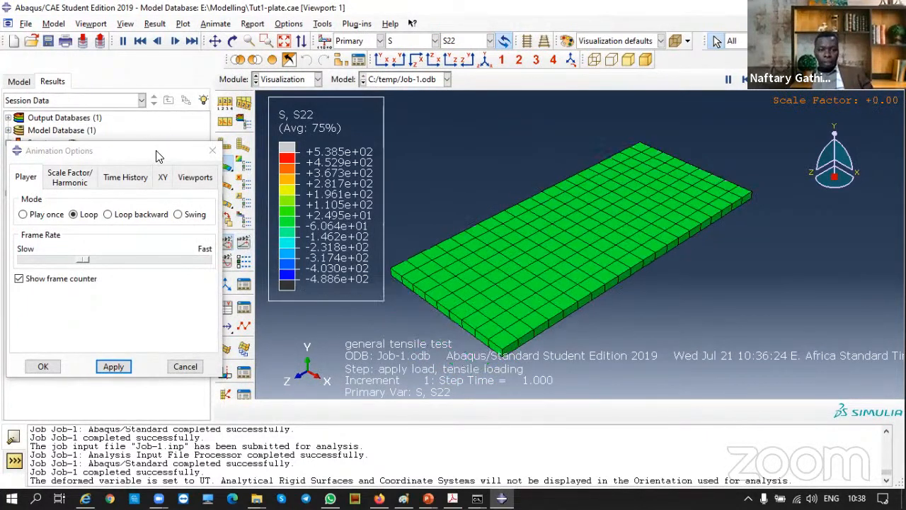
Compare the time history and scale factor animations of the stress contours, and stop the playback.
left_click(138, 155)
left_click_drag(138, 154, 71, 160)
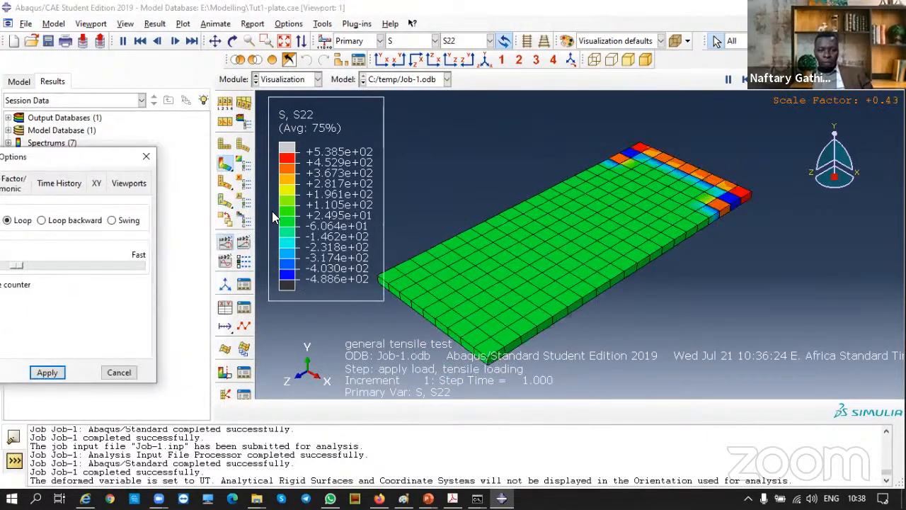
left_click(243, 243)
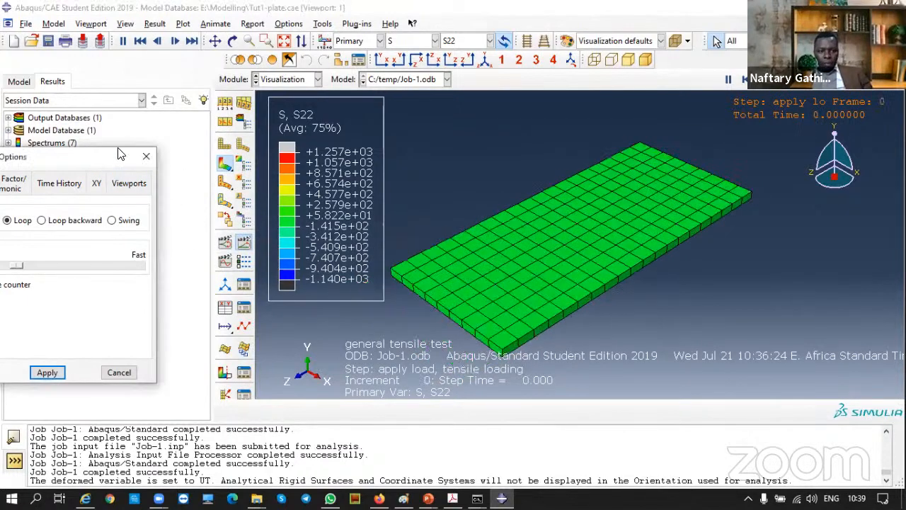
left_click_drag(121, 155, 149, 108)
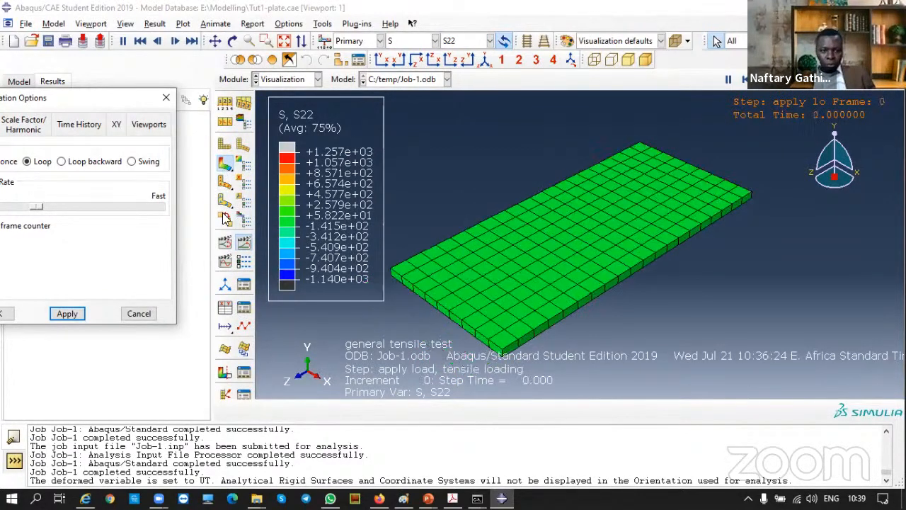
left_click(224, 243)
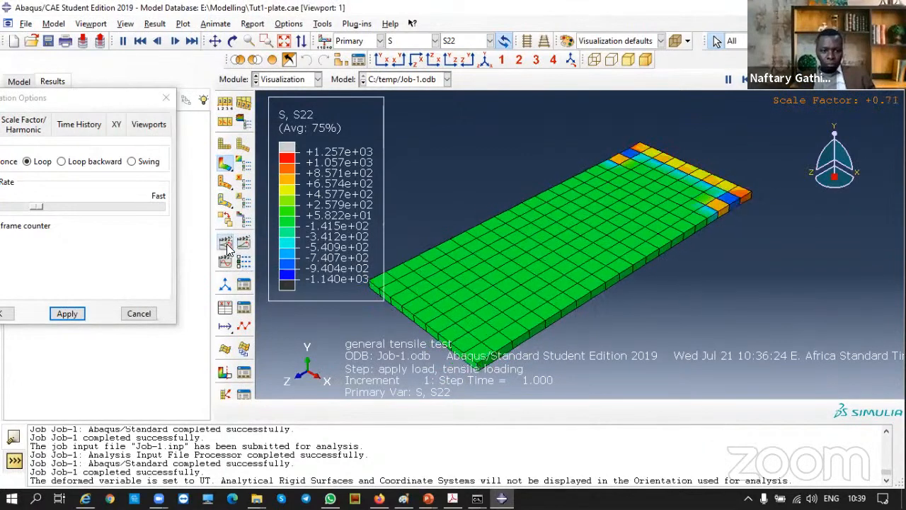
left_click(227, 245)
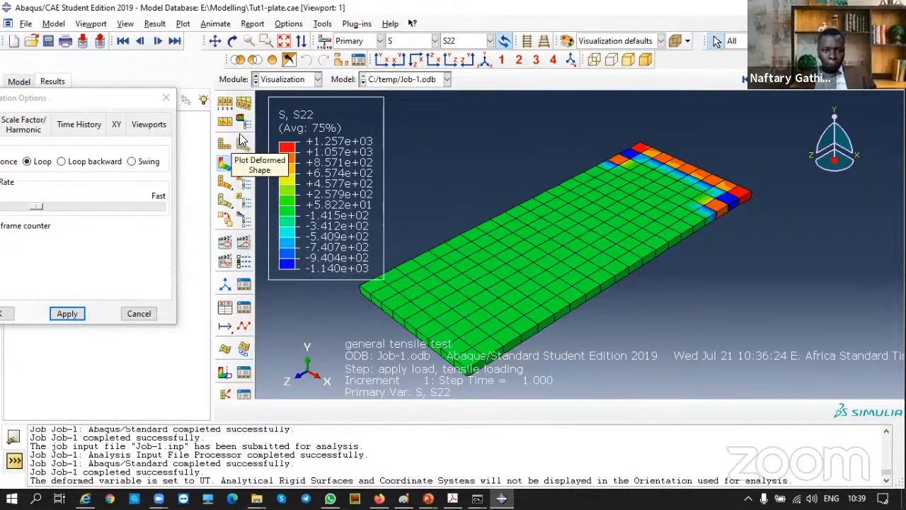
Examine the superimpose plot options and the common plot options, closing both without changes.
left_click(242, 105)
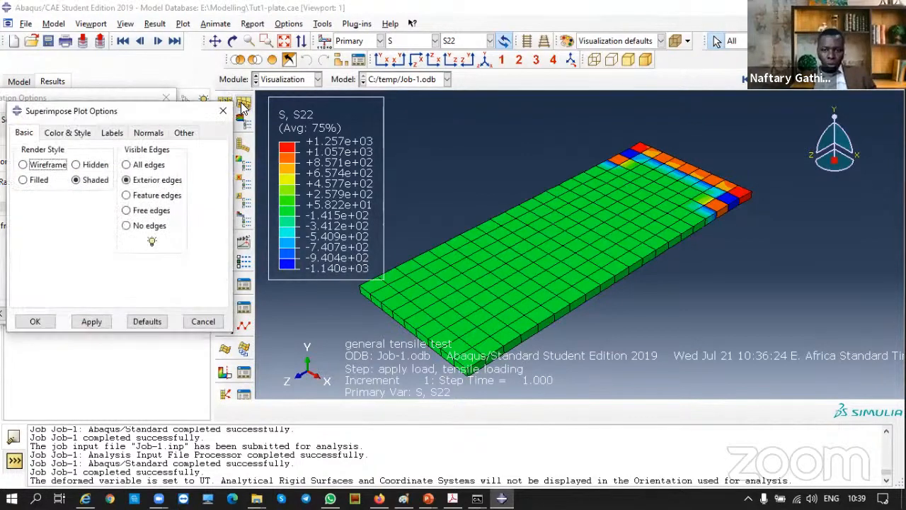
left_click(223, 112)
left_click(225, 103)
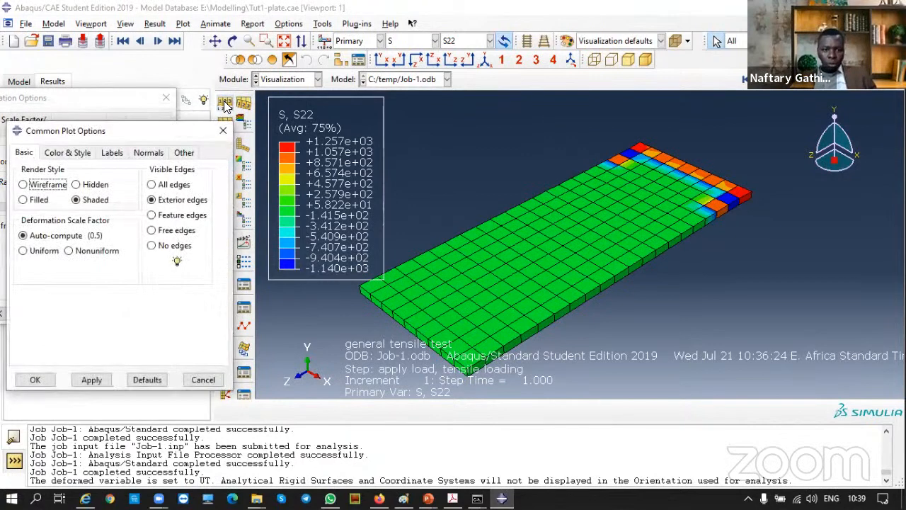
left_click(221, 132)
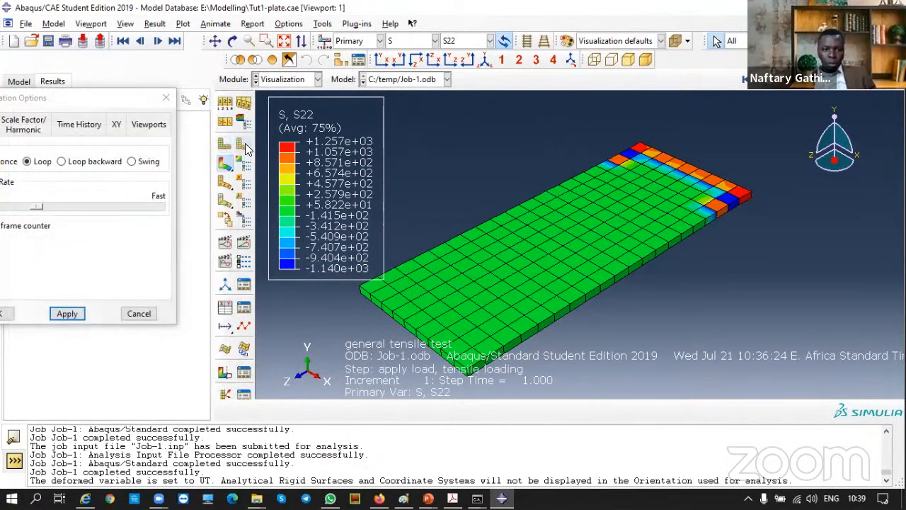
Compare the deformed and undeformed shape plots of the plate and return to the stress contours on the deformed shape.
left_click(244, 146)
left_click(225, 145)
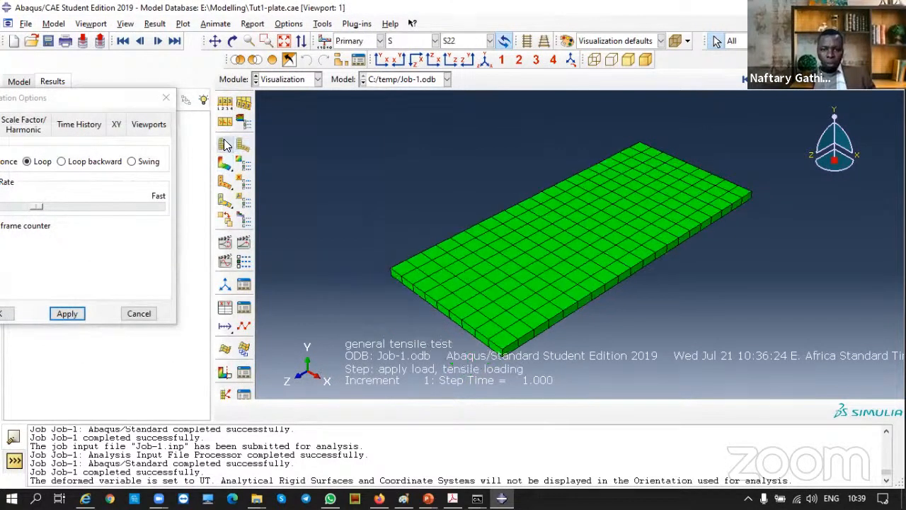
left_click(244, 145)
left_click(225, 145)
left_click(225, 163)
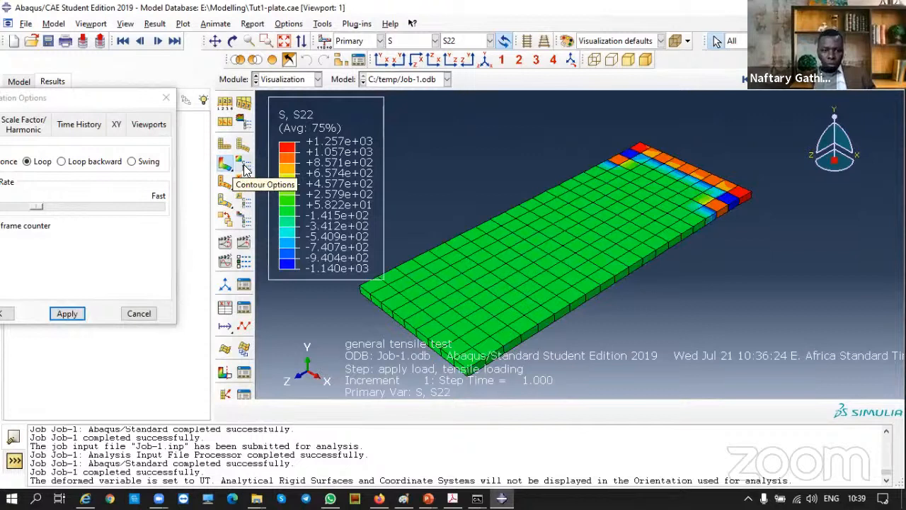
View the plate sectioned by the active view cut, close the animation options, and turn the cut off.
left_click(225, 373)
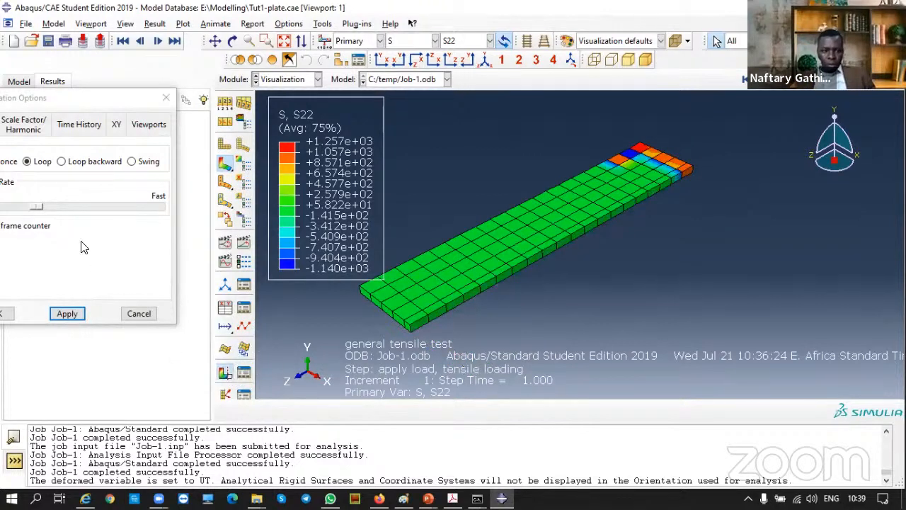
left_click_drag(64, 100, 142, 98)
left_click_drag(116, 207, 128, 206)
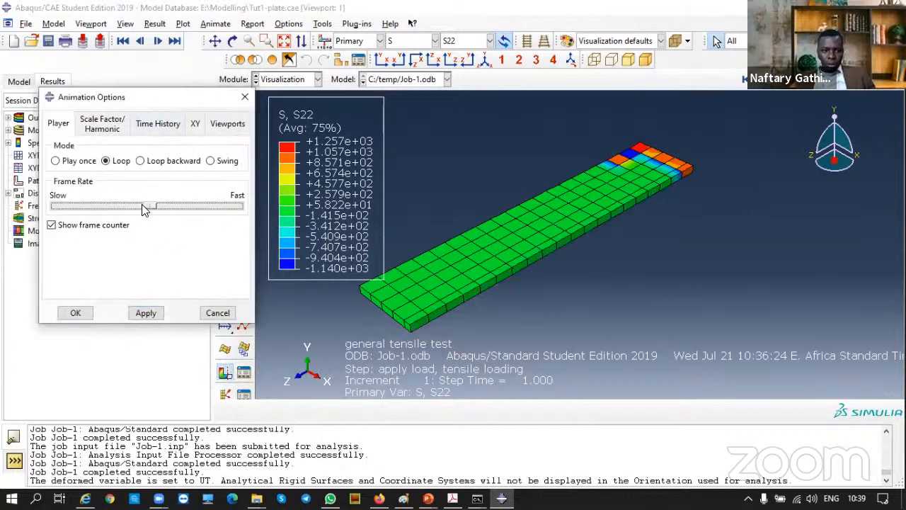
left_click(245, 98)
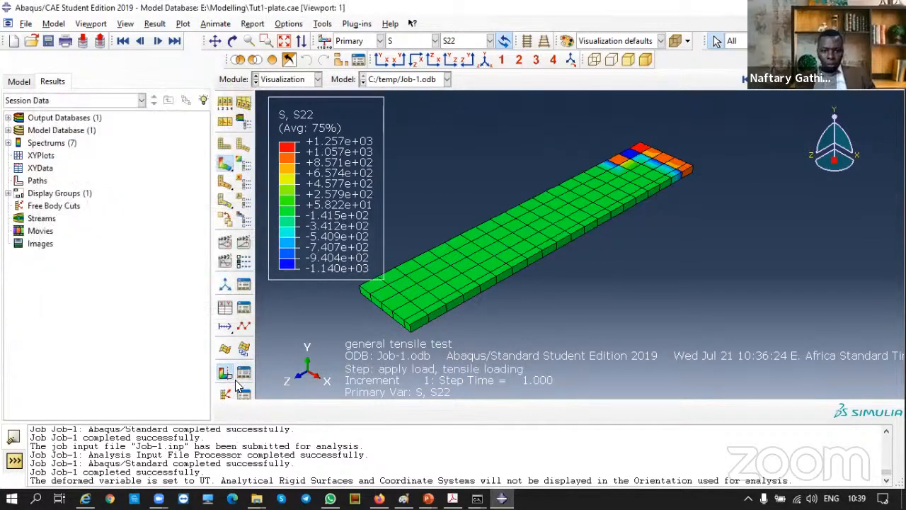
left_click(224, 374)
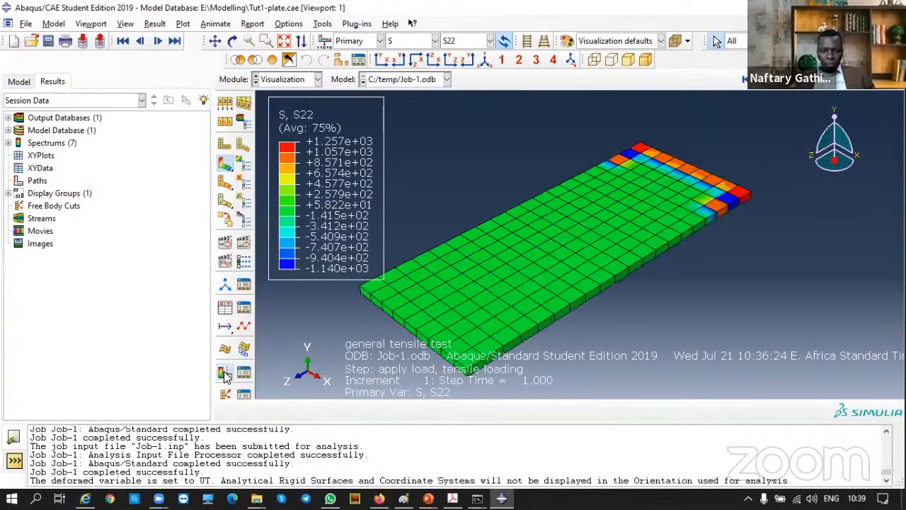
left_click(225, 394)
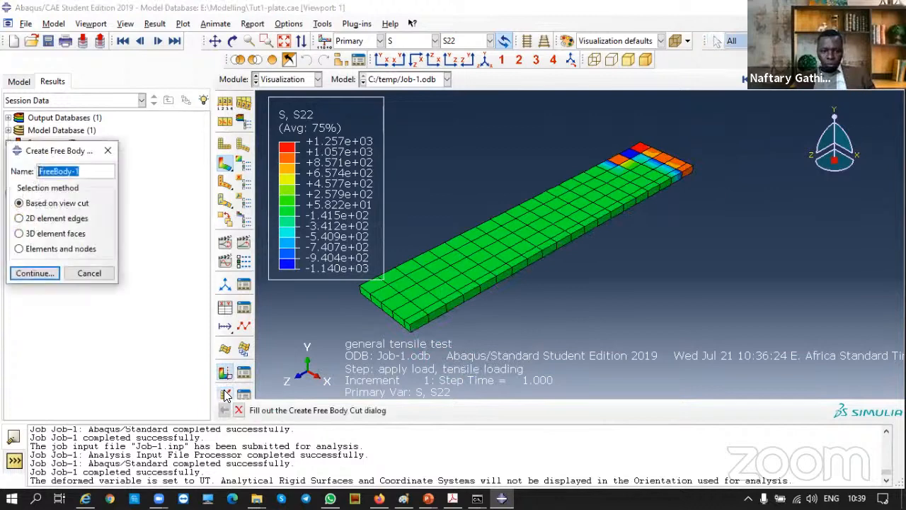
left_click(108, 150)
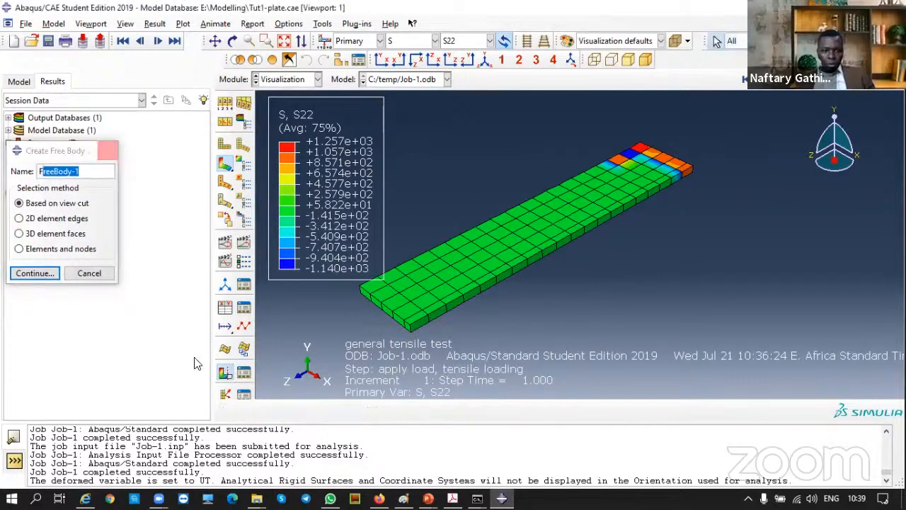
left_click(226, 375)
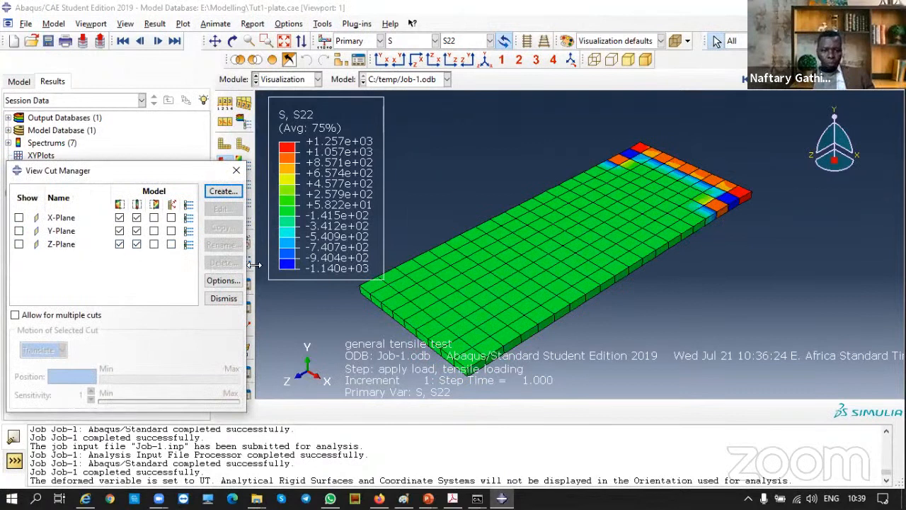
Disable the on-cut display of the Y-Plane, preview the Y-Plane and X-Plane cuts, and leave the Z-Plane cut shown.
left_click(136, 231)
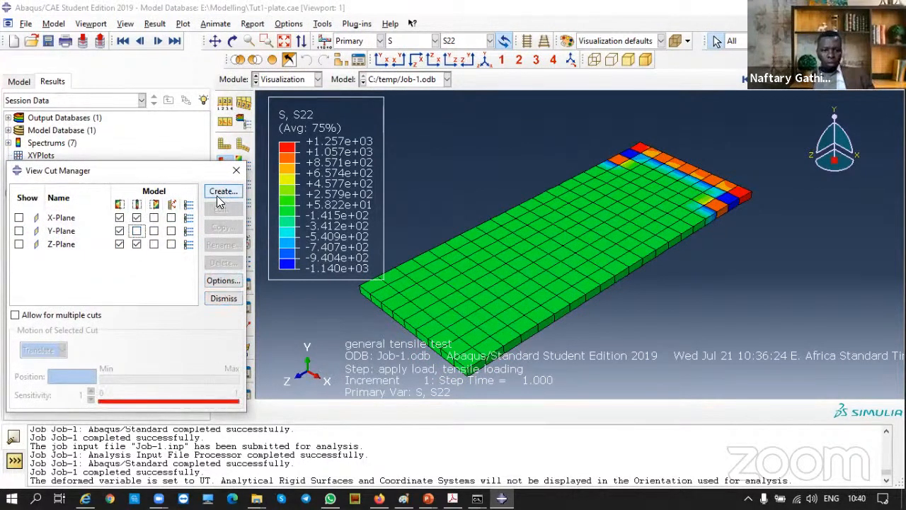
left_click(18, 231)
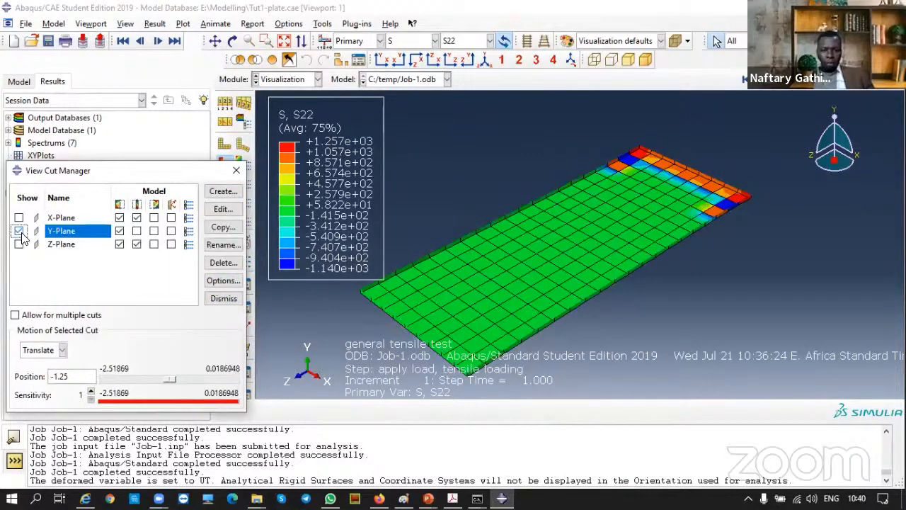
left_click(18, 218)
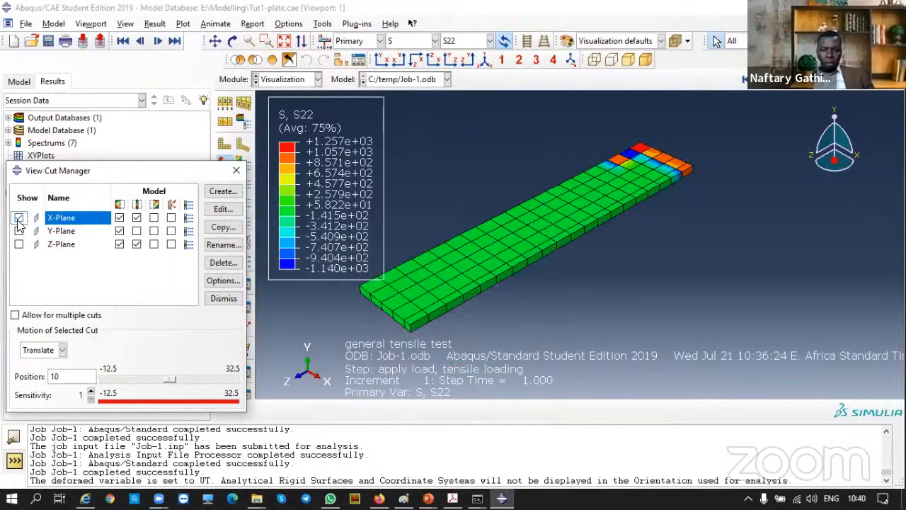
left_click(18, 230)
left_click(18, 245)
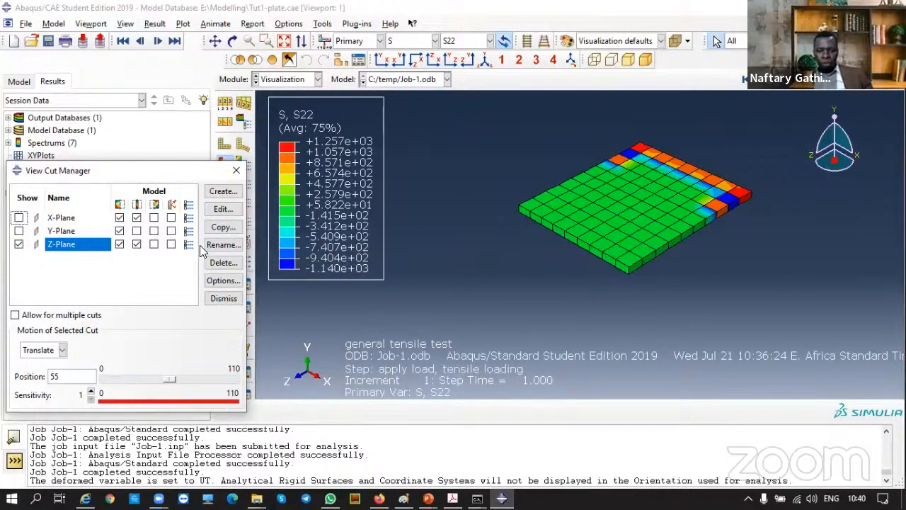
Close the View Cut Manager and start creating XY data.
left_click(236, 171)
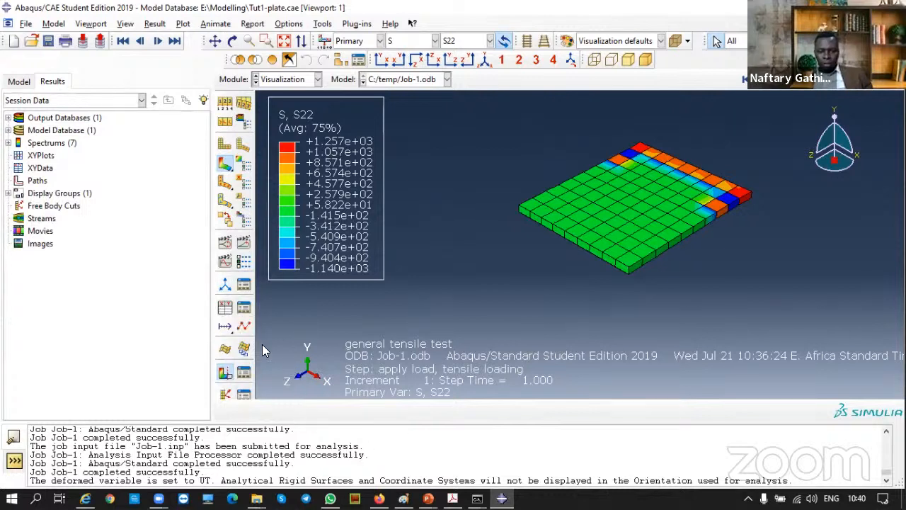
left_click(225, 306)
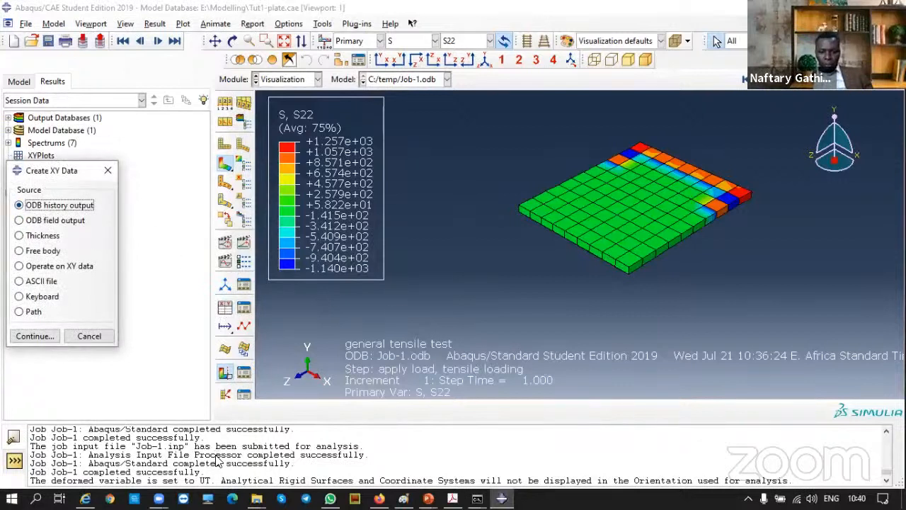
Save the model database, checking the Modelling folder on drive E in File Explorer before and after, and close the folder.
left_click(256, 499)
left_click(322, 466)
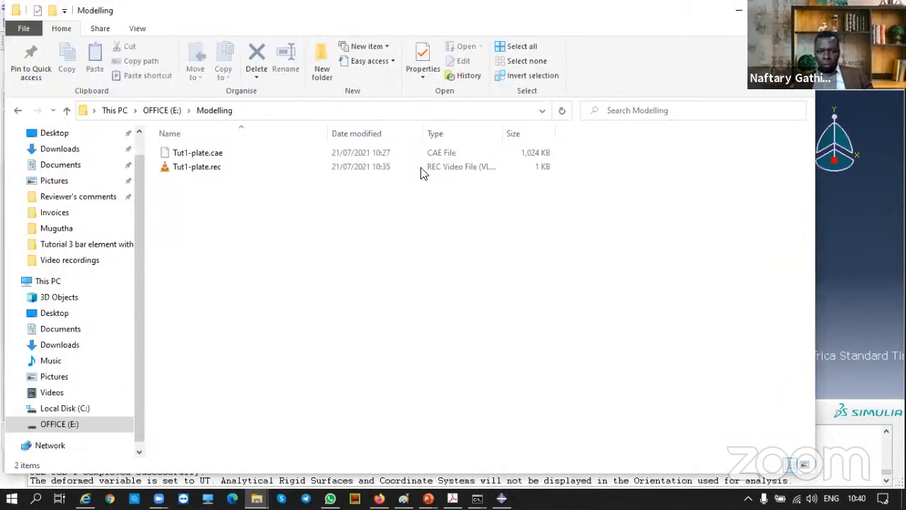
left_click(501, 498)
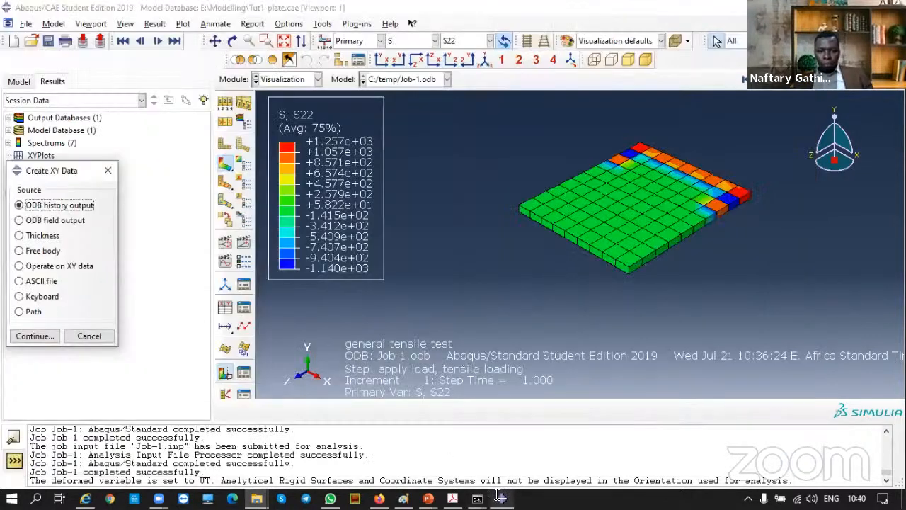
left_click(46, 43)
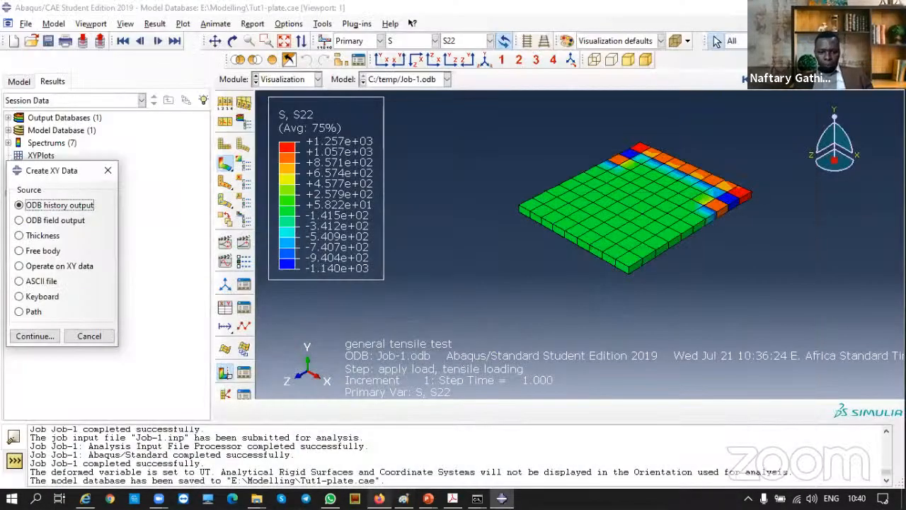
left_click(256, 499)
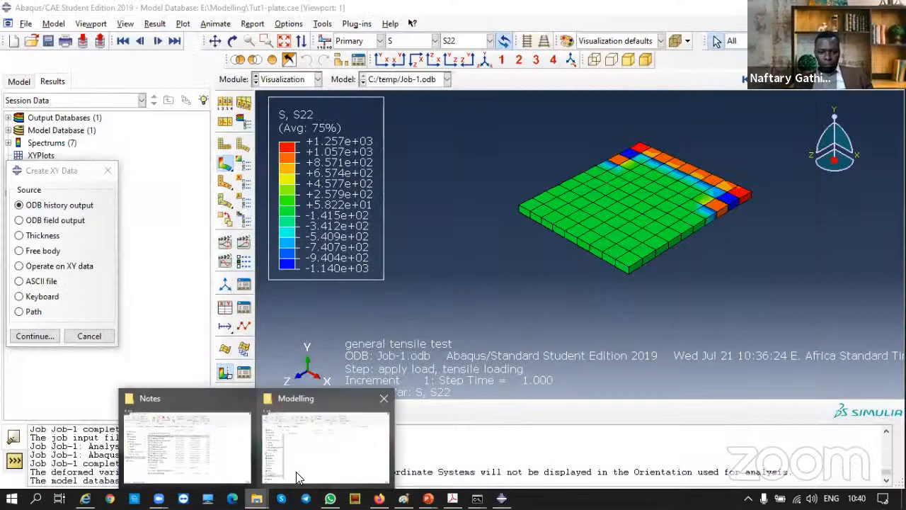
left_click(297, 479)
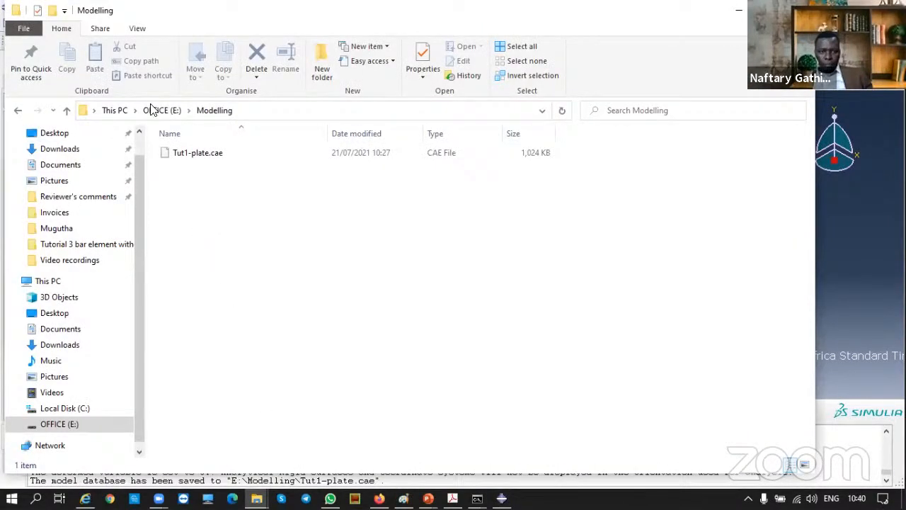
left_click(801, 10)
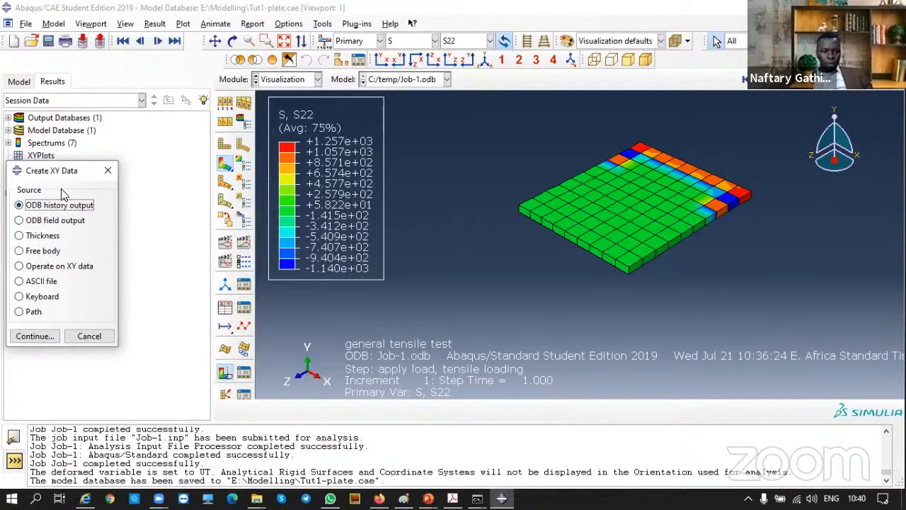
Examine the ODB history output variables available for XY data, close the list, and briefly check the XY Data Manager.
left_click(33, 336)
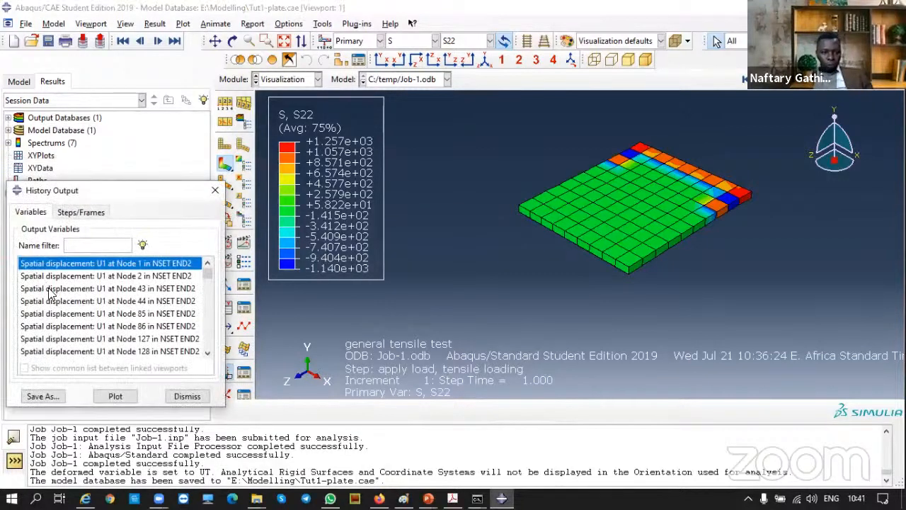
scroll(50, 297, "down", 5)
scroll(53, 301, "down", 2)
scroll(64, 306, "down", 5)
scroll(70, 309, "down", 10)
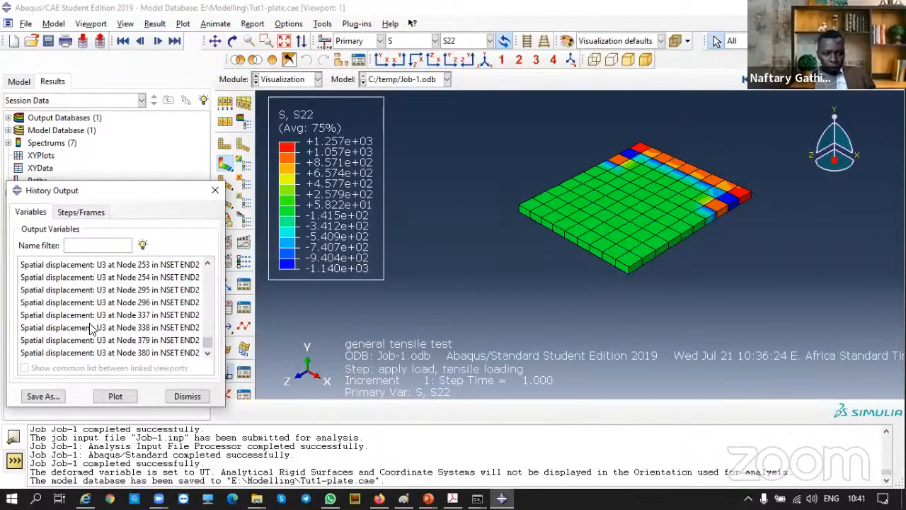
scroll(99, 338, "up", 15)
scroll(102, 336, "up", 5)
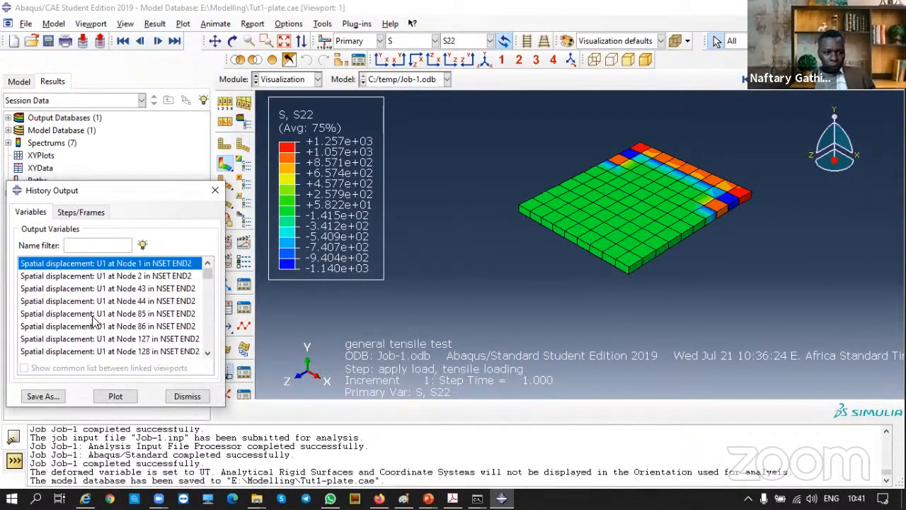
left_click(215, 190)
left_click(245, 311)
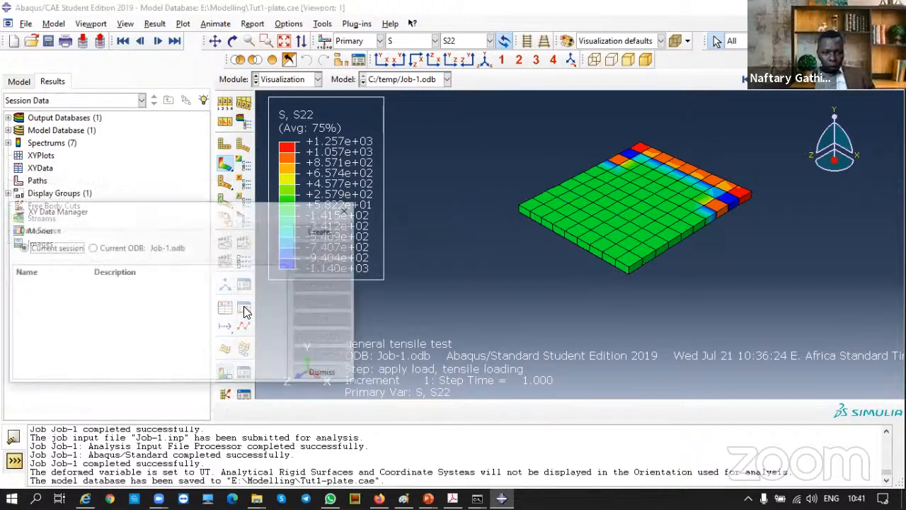
left_click(342, 210)
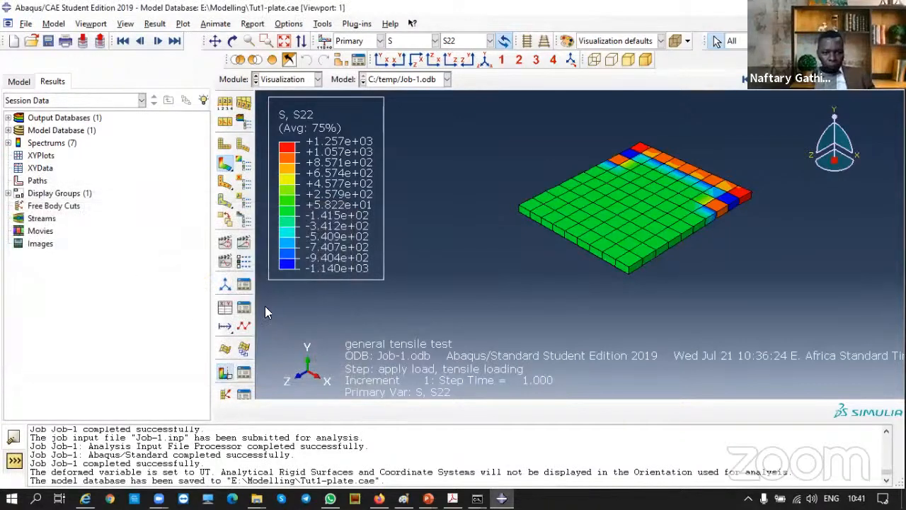
Start XY data from ODB history output again, check its steps and frames, review the displacement variables, and close it.
left_click(243, 324)
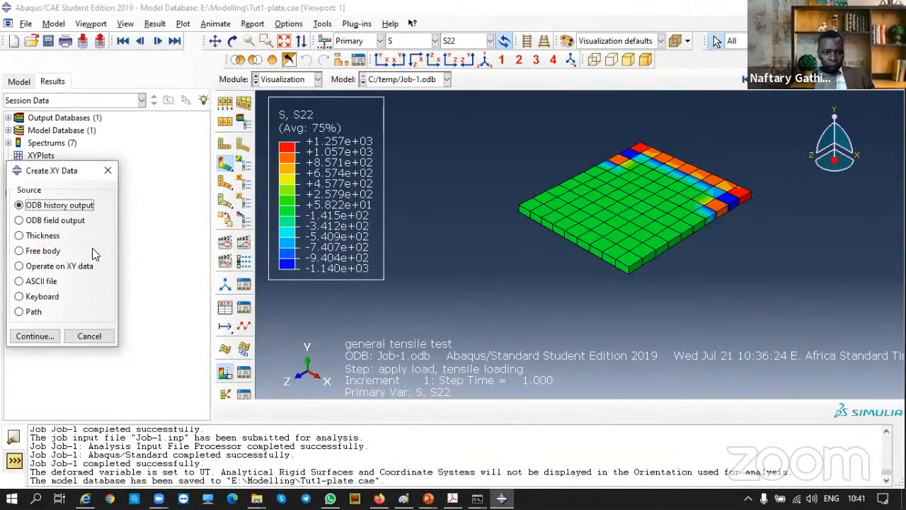
left_click(32, 337)
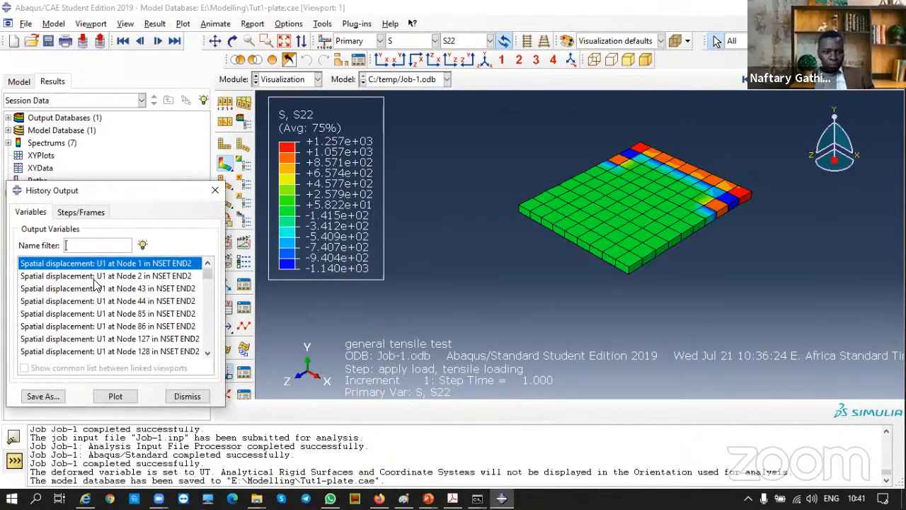
left_click(92, 213)
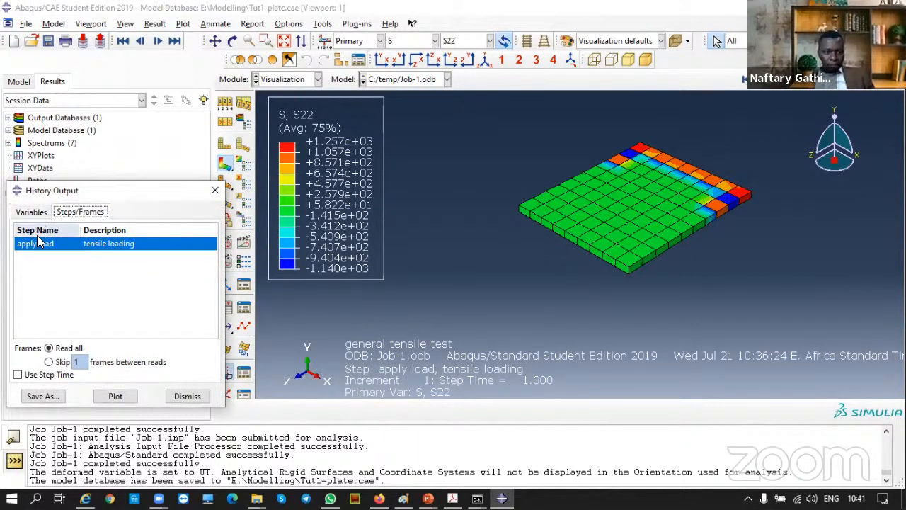
left_click(32, 212)
scroll(96, 332, "down", 8)
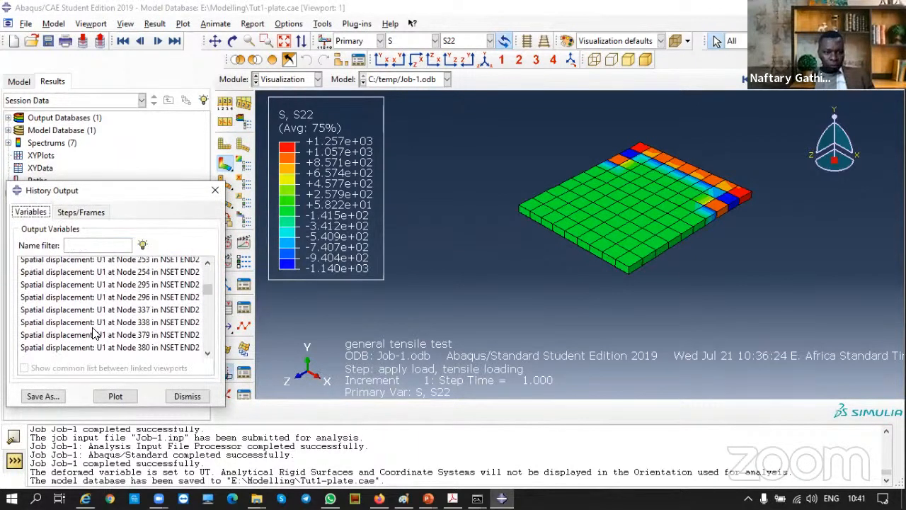
scroll(143, 345, "up", 6)
scroll(143, 345, "up", 2)
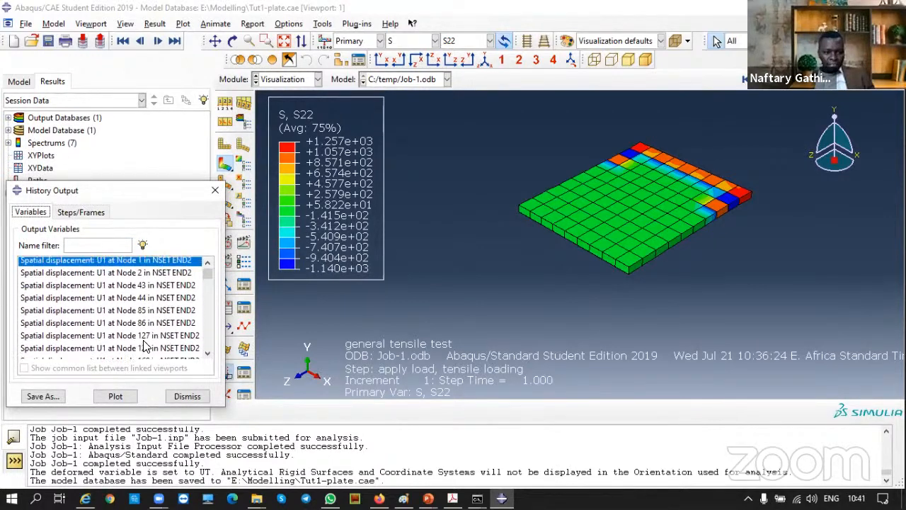
scroll(143, 345, "down", 15)
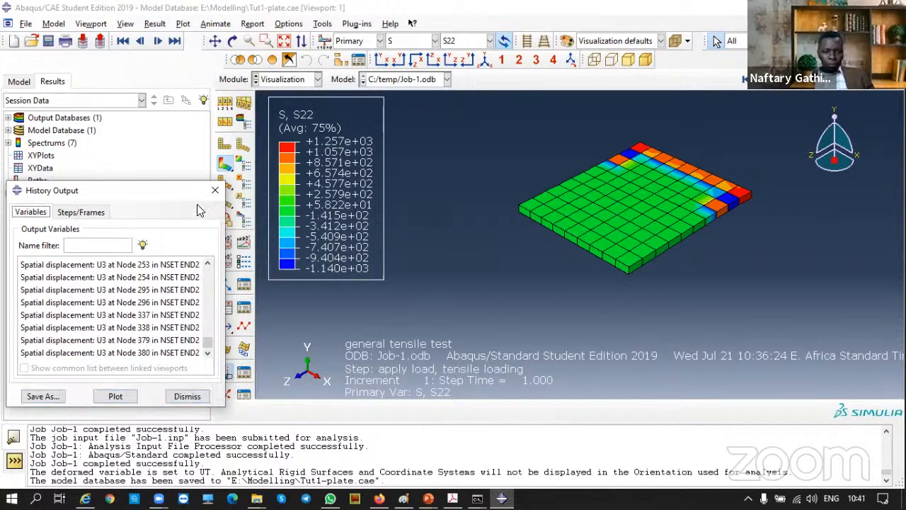
left_click(215, 190)
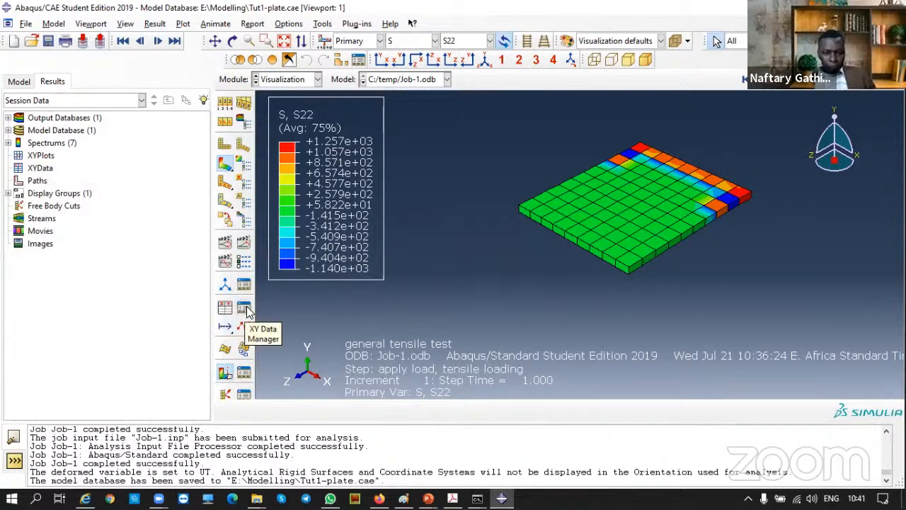
Check the XY Data Manager and the Coordinate System Manager, closing each one.
left_click(245, 309)
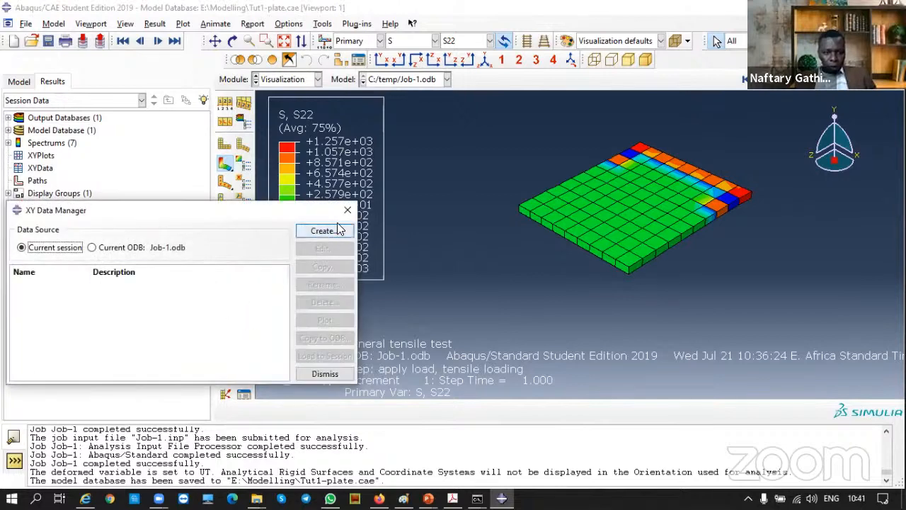
left_click(347, 210)
left_click(245, 287)
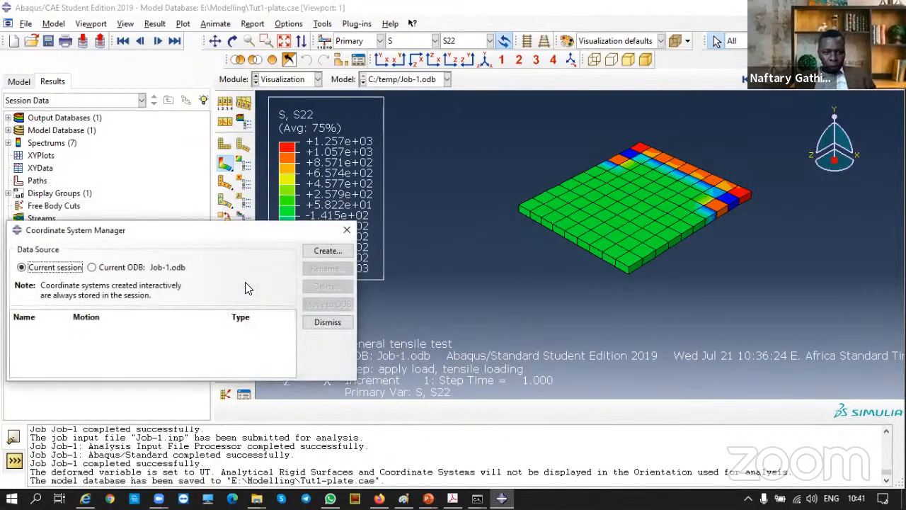
left_click(347, 230)
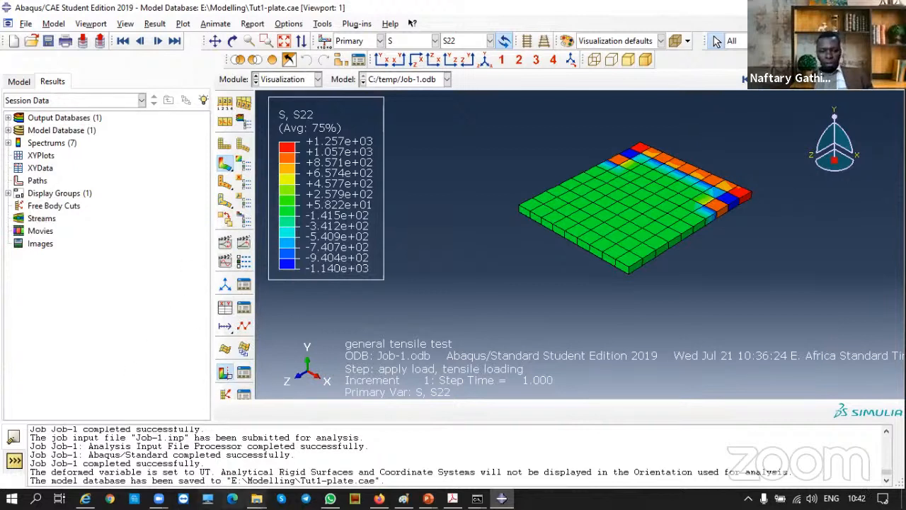
Sketch a pair of axes with a rising, flattening curve as a freehand screen annotation below the session data tree.
mouse_move(257, 499)
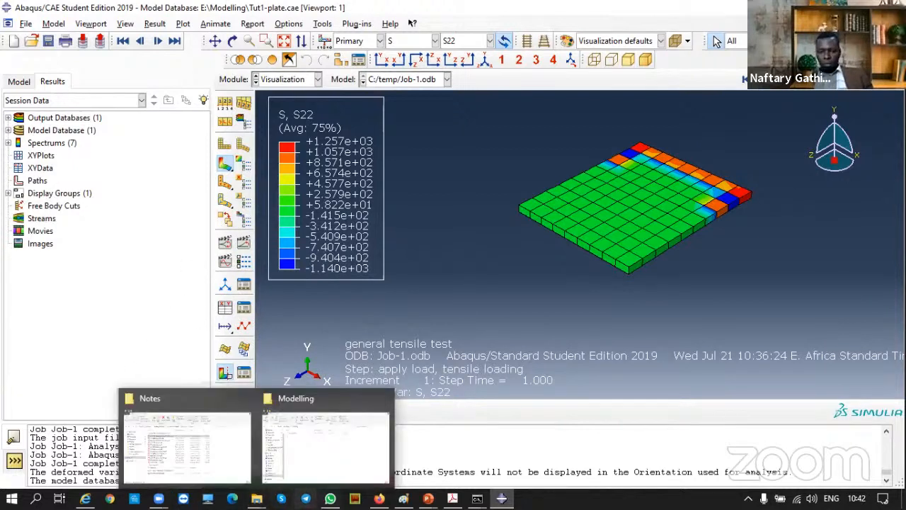
mouse_move(452, 498)
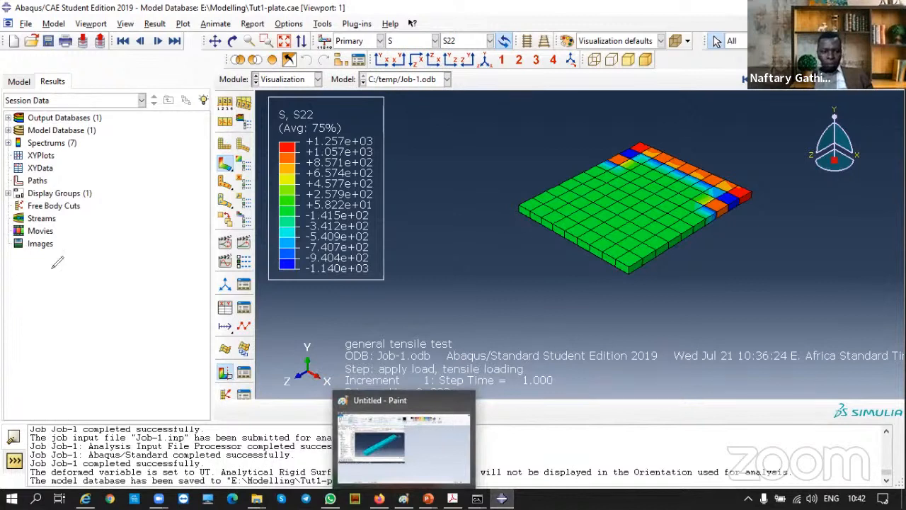
left_click_drag(40, 262, 212, 388)
mouse_move(27, 365)
left_mouse_down()
mouse_move(90, 274)
mouse_move(156, 257)
left_mouse_up()
mouse_move(14, 262)
left_mouse_down()
mouse_move(13, 288)
mouse_move(26, 261)
left_mouse_up()
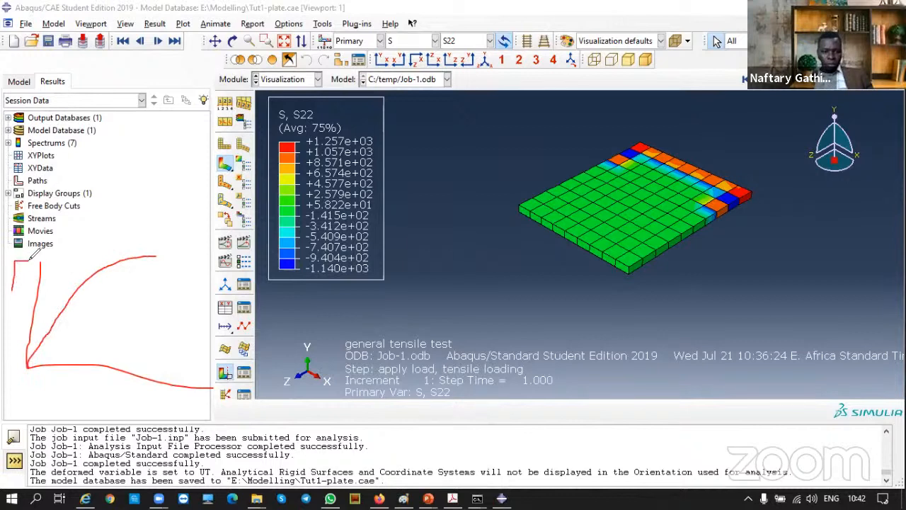
mouse_move(109, 386)
left_mouse_down()
mouse_move(97, 390)
mouse_move(126, 381)
left_mouse_up()
left_click_drag(157, 256, 278, 276)
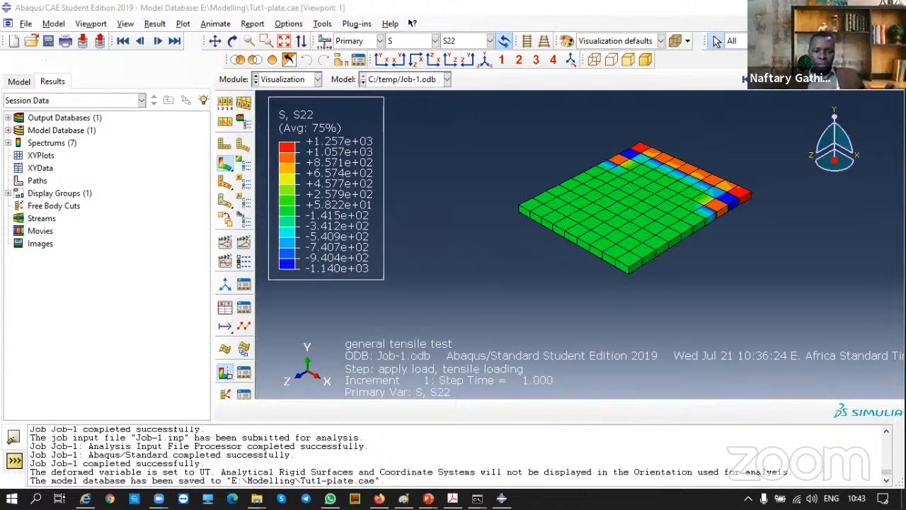
Examine the field and history output requests of Model-1 in the model tree.
left_click(7, 85)
scroll(85, 138, "up", 2)
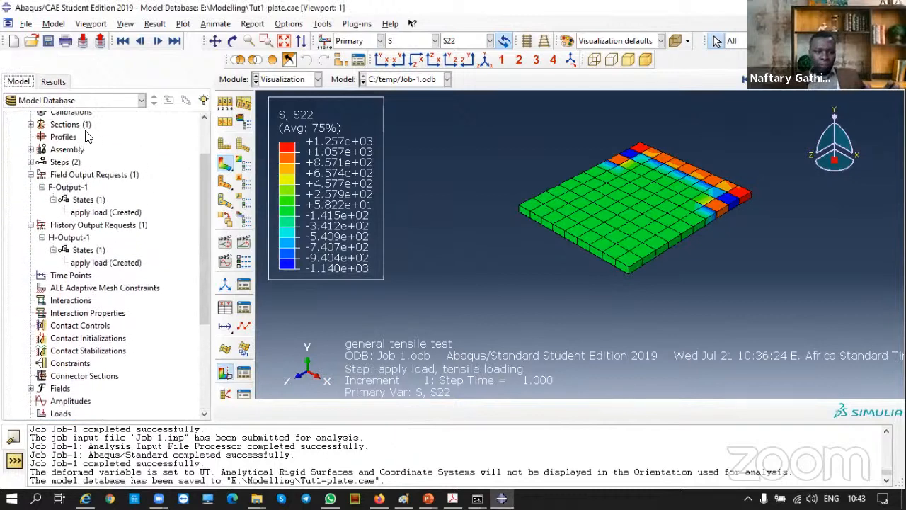
scroll(88, 333, "up", 2)
scroll(103, 382, "down", 1)
scroll(102, 382, "up", 2)
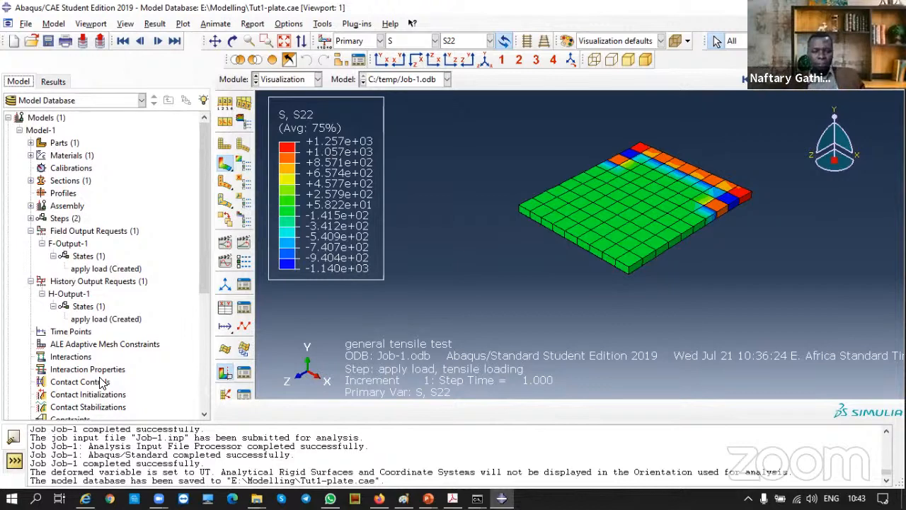
scroll(117, 394, "down", 1)
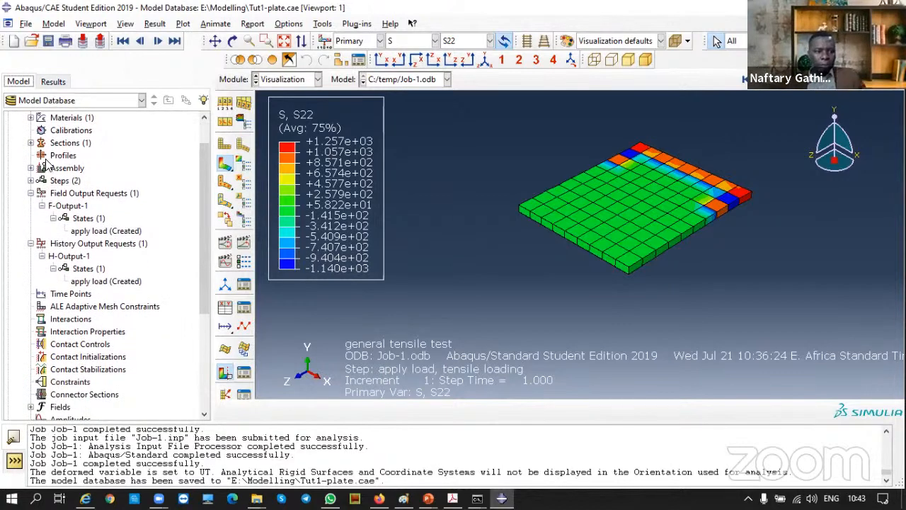
scroll(89, 269, "up", 1)
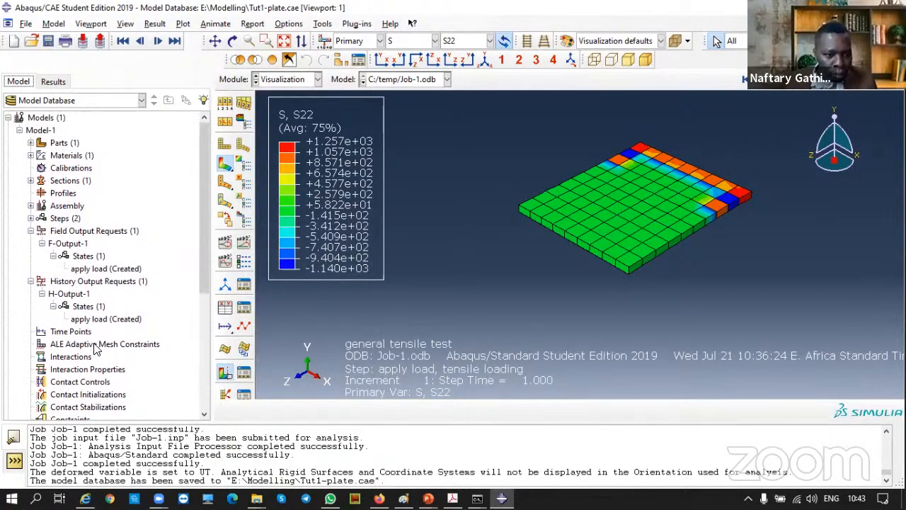
Inspect the output variables of history output request H-Output-1 in the apply load step and close it without changes.
left_click(99, 319)
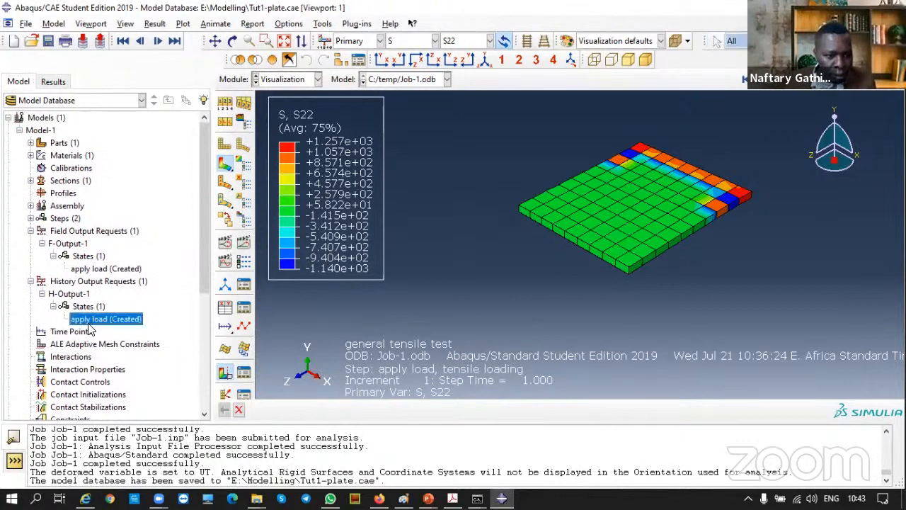
scroll(92, 326, "down", 2)
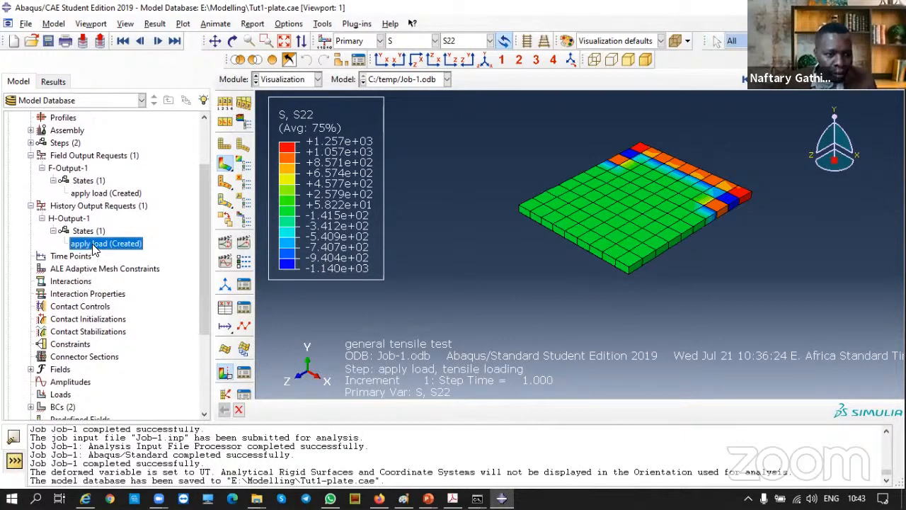
double_click(92, 244)
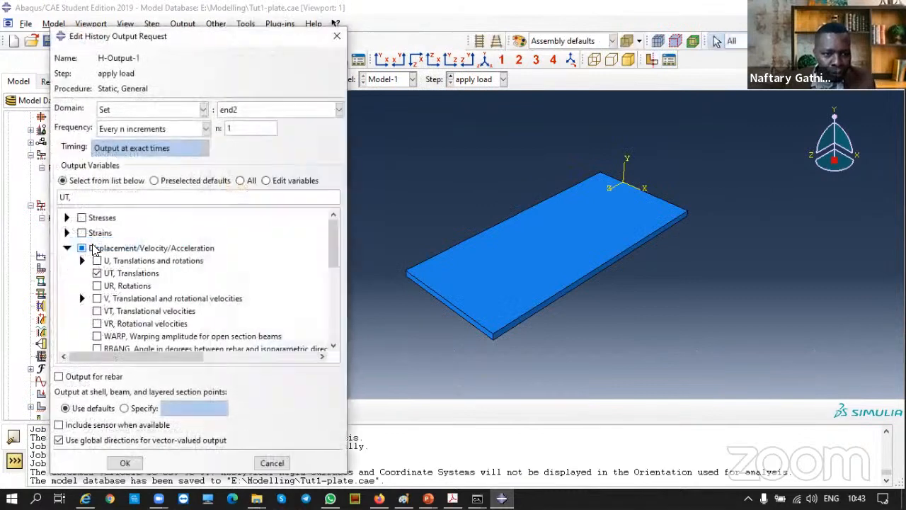
scroll(113, 290, "down", 2)
scroll(117, 292, "up", 2)
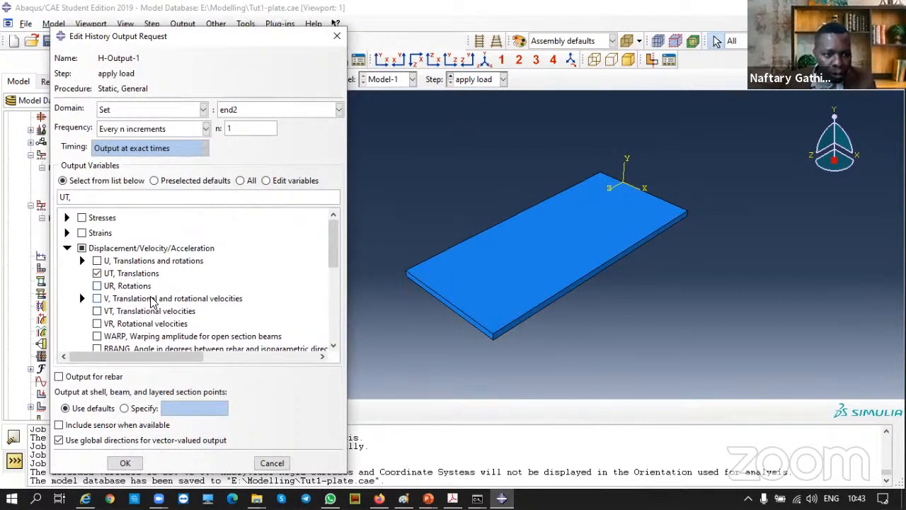
scroll(151, 302, "down", 2)
scroll(152, 303, "up", 1)
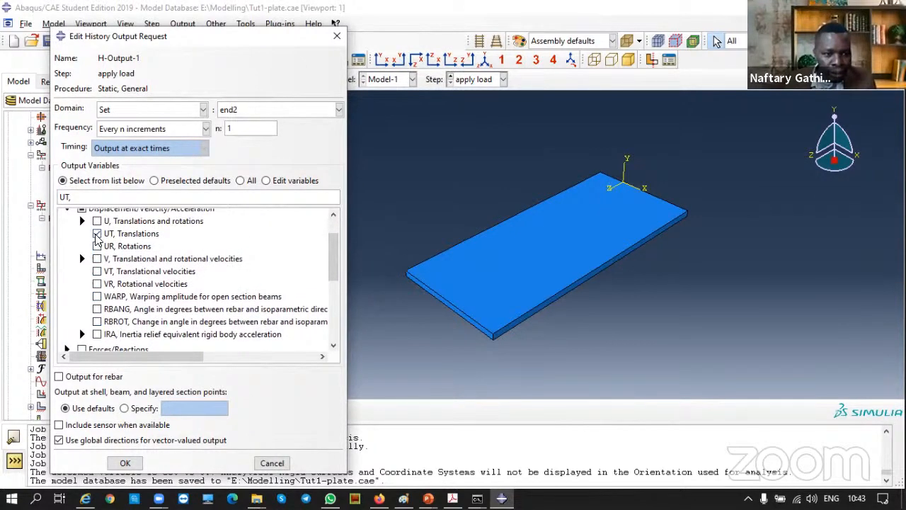
left_click(337, 35)
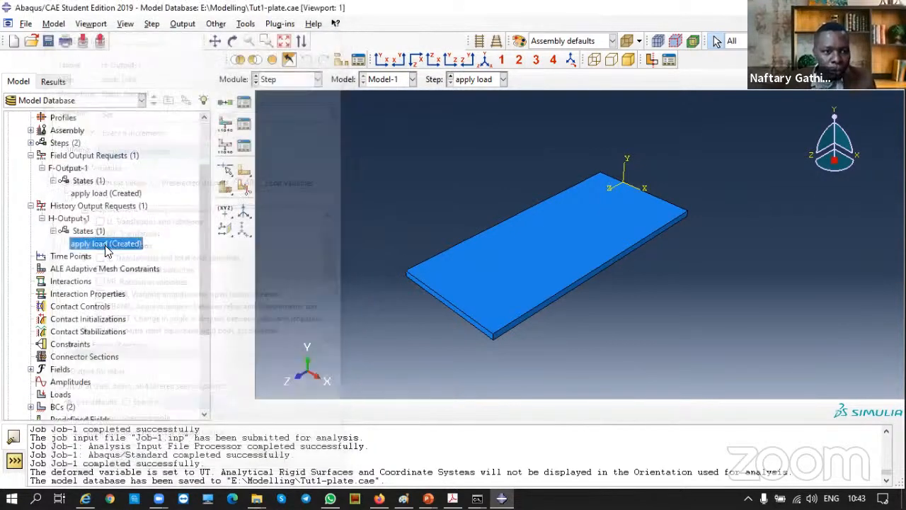
left_click(70, 218)
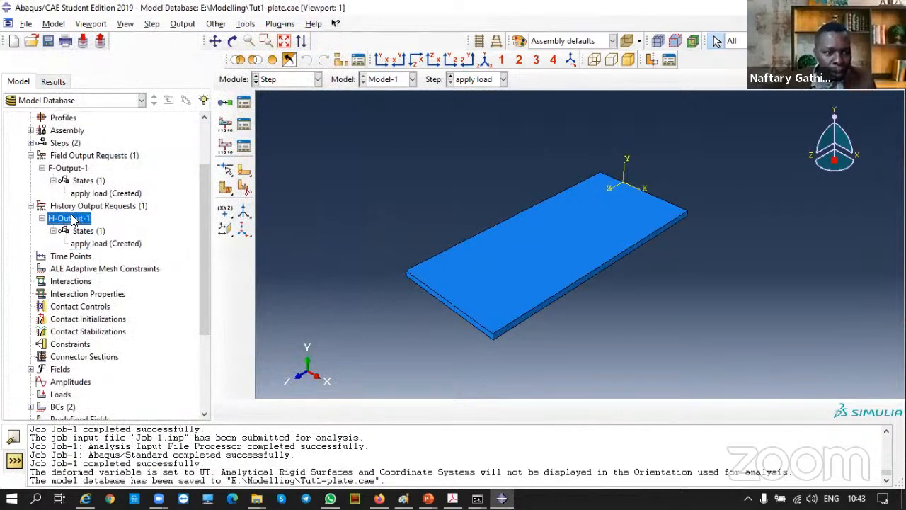
left_click(71, 207)
double_click(72, 207)
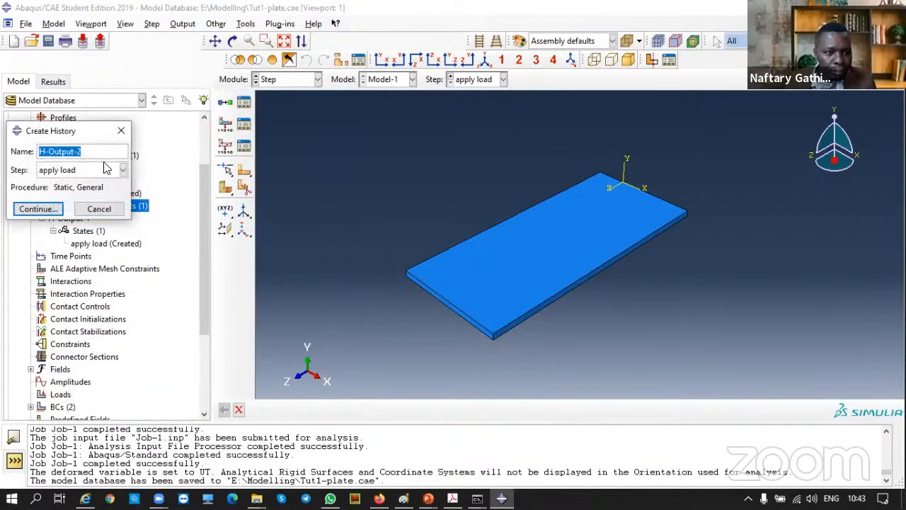
left_click(39, 209)
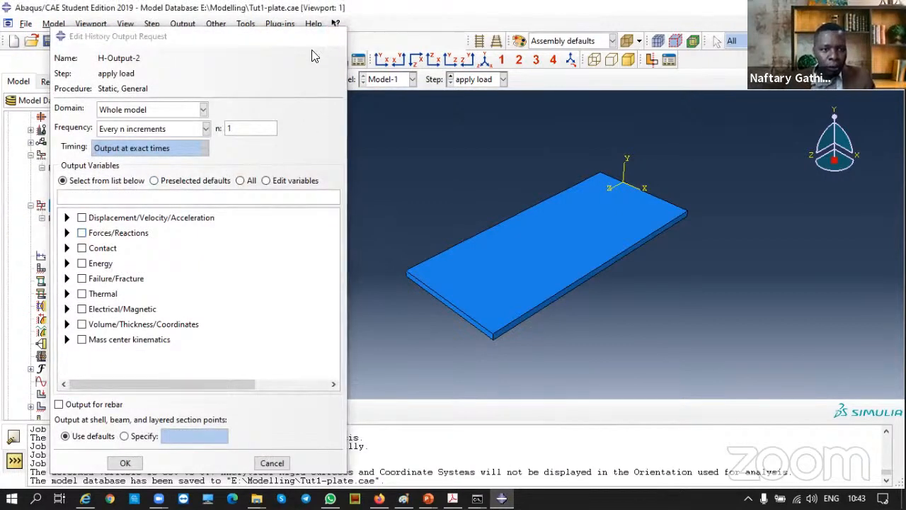
left_click(337, 37)
Change history output request H-Output-1 to cover set end1 and output only RT, Reaction forces, instead of displacements.
left_click(93, 244)
double_click(93, 243)
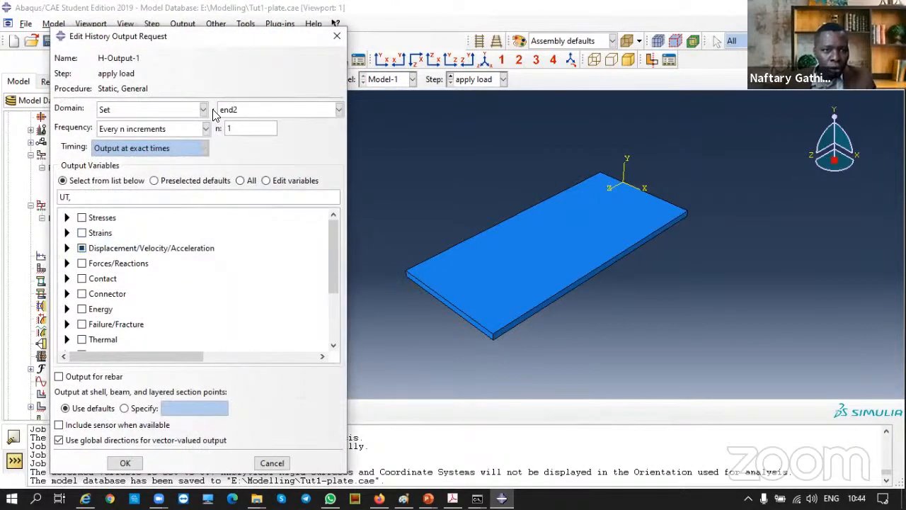
left_click(340, 109)
left_click(268, 125)
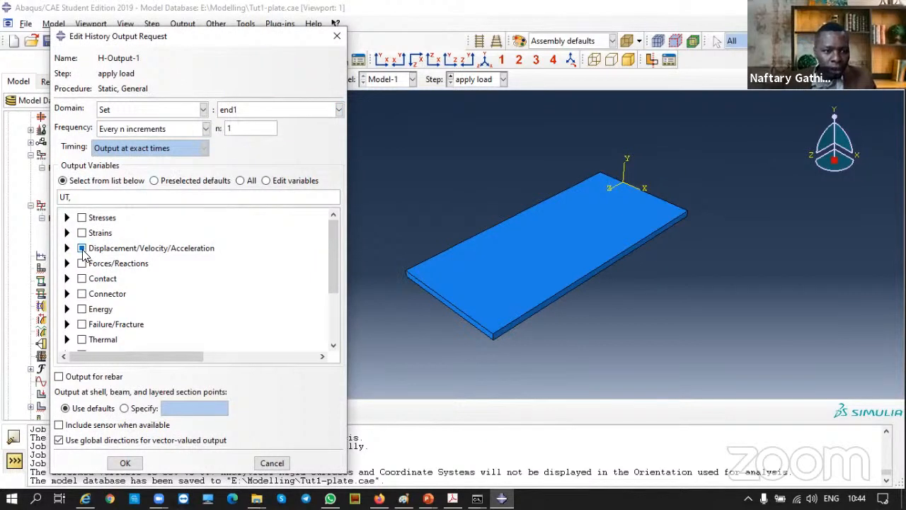
left_click(82, 249)
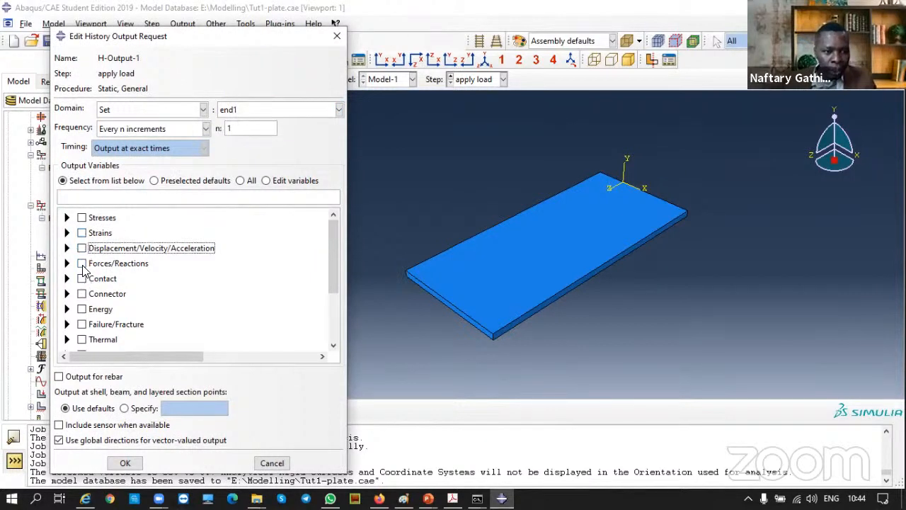
left_click(67, 263)
scroll(99, 286, "down", 1)
scroll(102, 287, "down", 1)
left_click(97, 249)
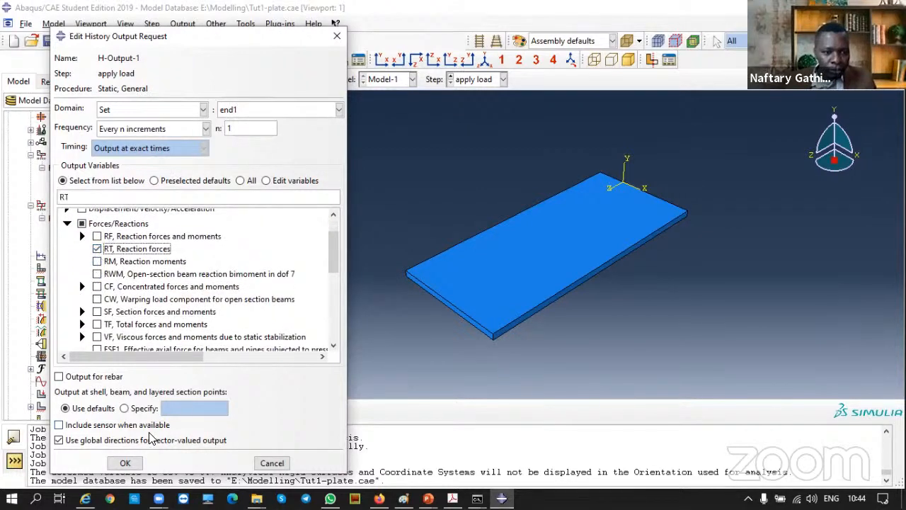
left_click(124, 463)
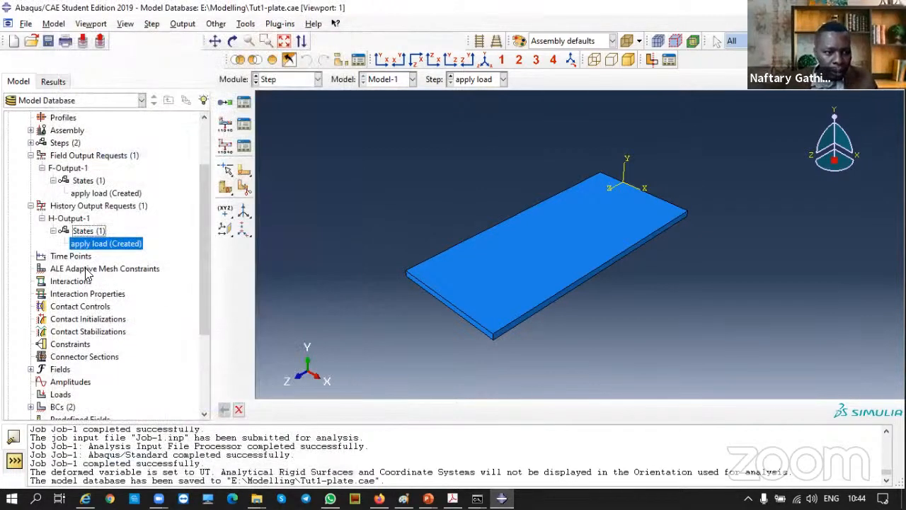
Create a second history output request in the apply load step for set end2 that outputs UT, Translations.
double_click(67, 206)
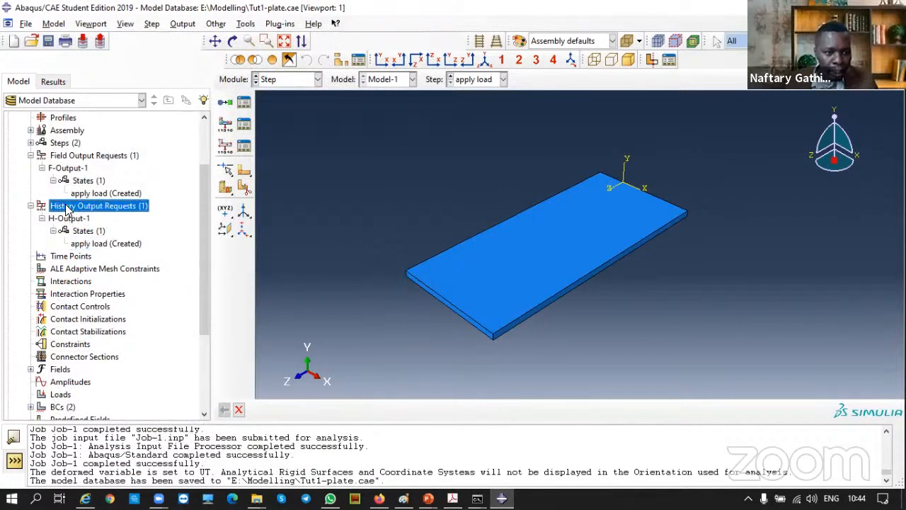
left_click(40, 208)
left_click(203, 110)
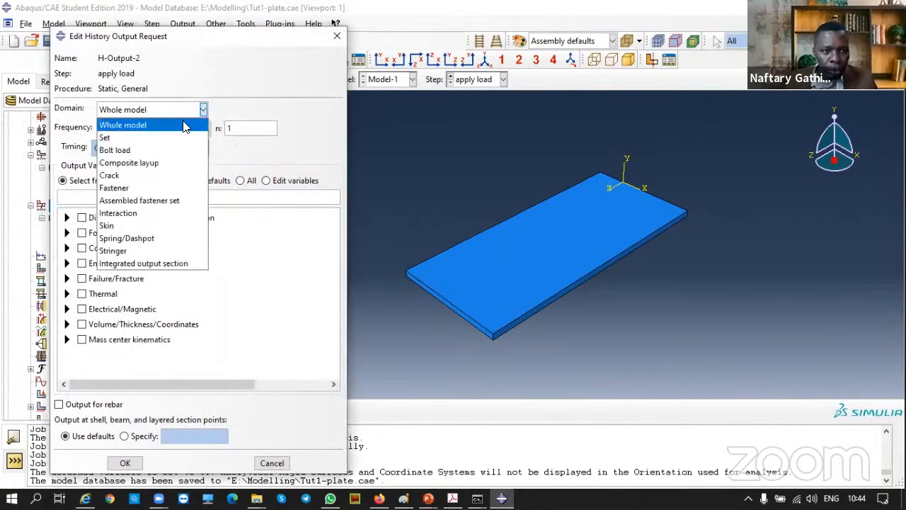
left_click(177, 139)
left_click(338, 109)
left_click(234, 137)
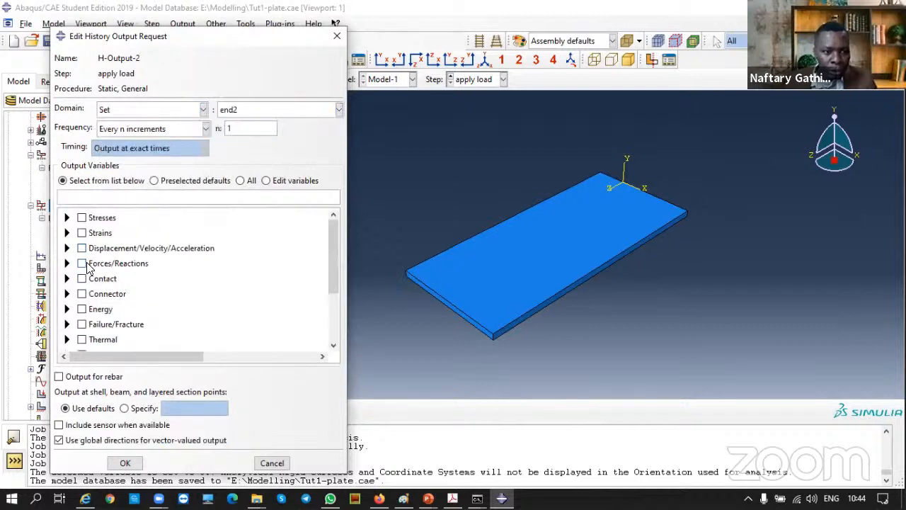
left_click(66, 247)
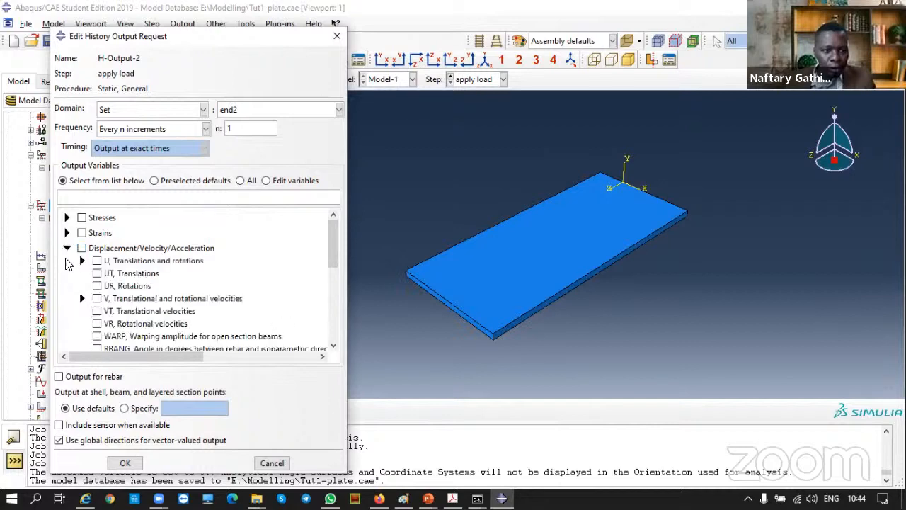
left_click(97, 273)
left_click(141, 464)
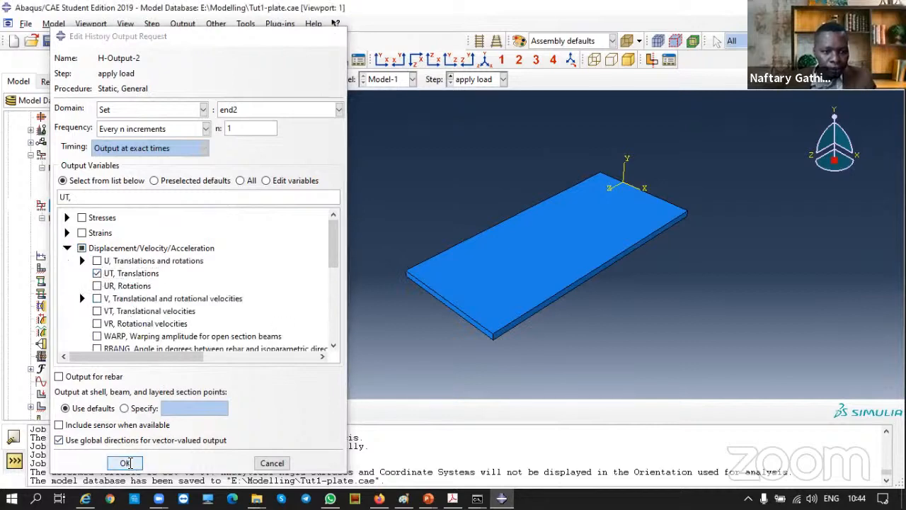
Resubmit Job-1 for analysis, overwriting its existing job files.
scroll(144, 357, "down", 2)
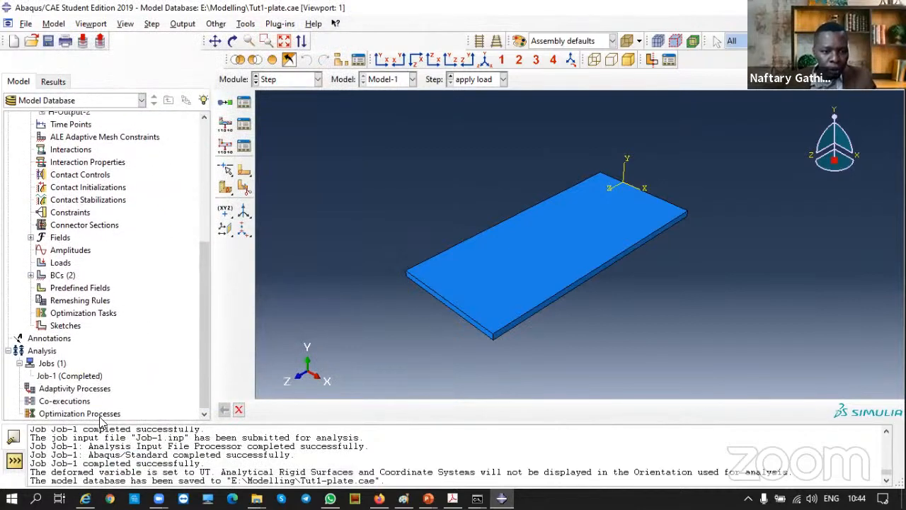
right_click(66, 377)
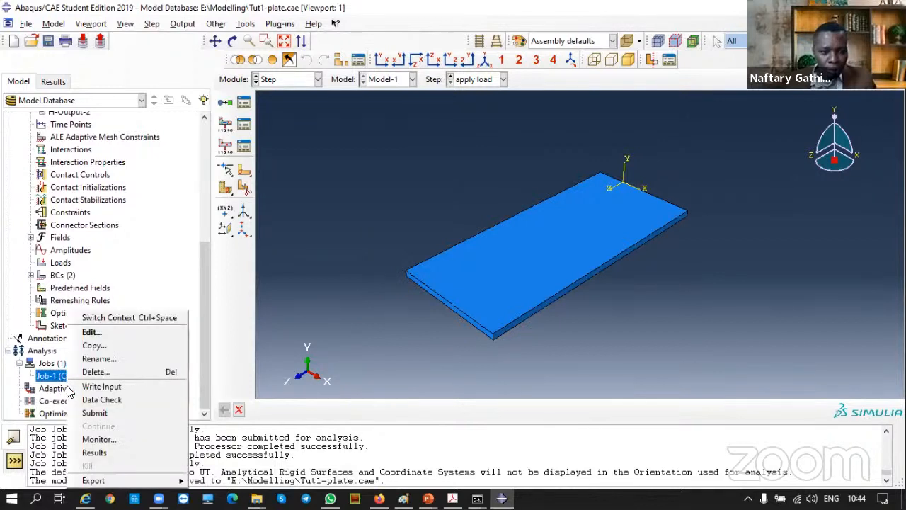
left_click(89, 418)
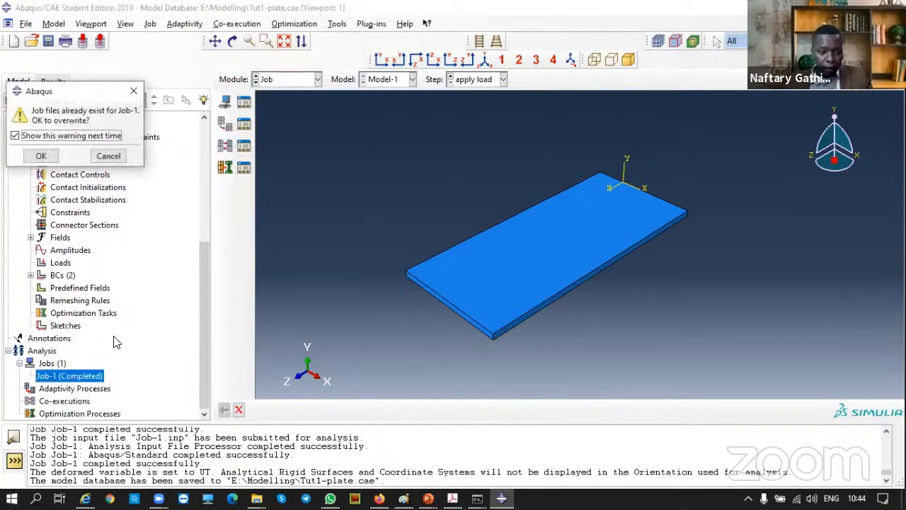
left_click(41, 156)
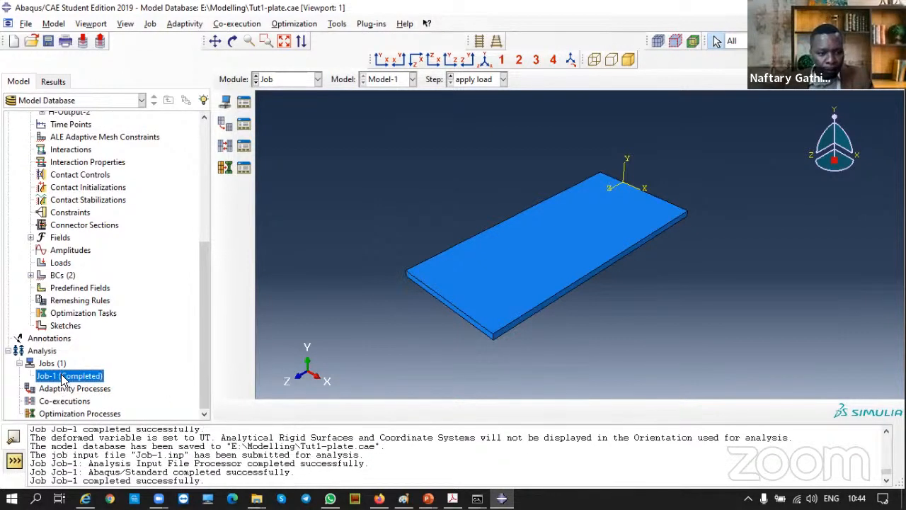
Check the progress and warnings of Job-1 in the job monitor, closing it again.
right_click(64, 379)
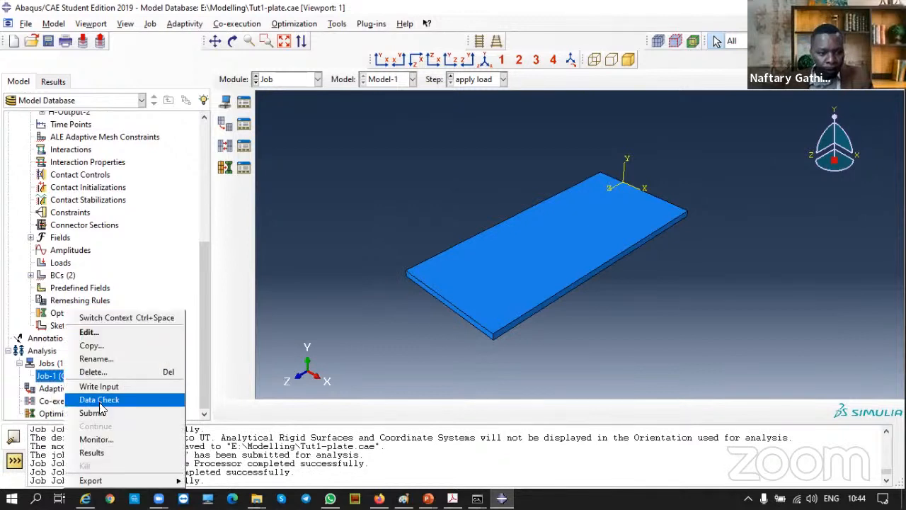
left_click(104, 440)
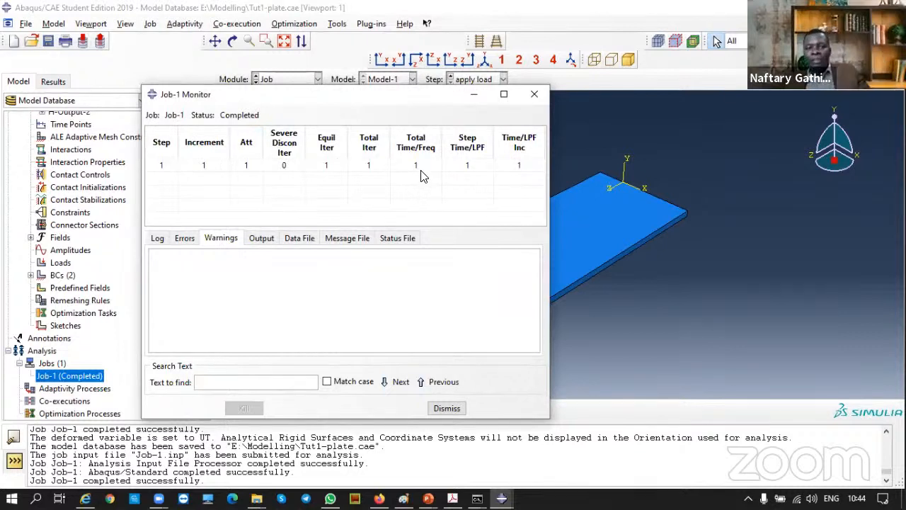
left_click(535, 93)
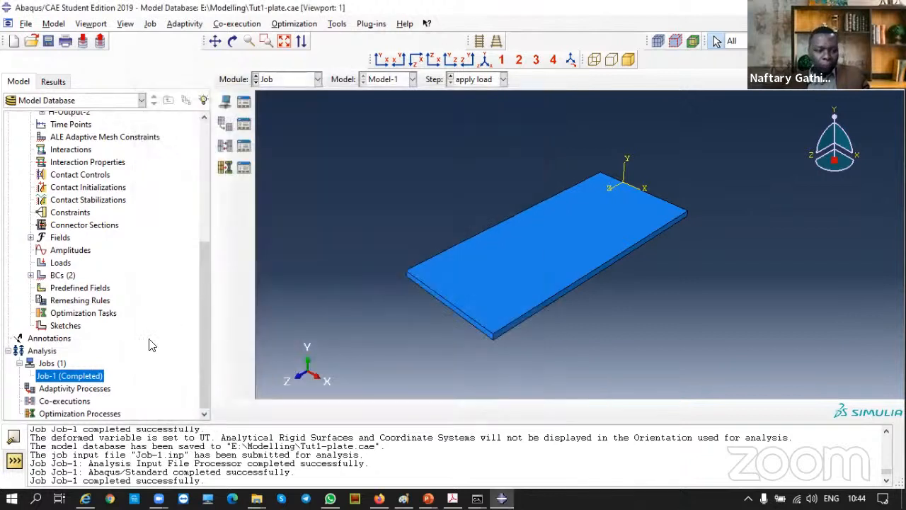
Open the results of Job-1 and browse the ODB history output variables available for creating XY data.
right_click(79, 377)
left_click(102, 453)
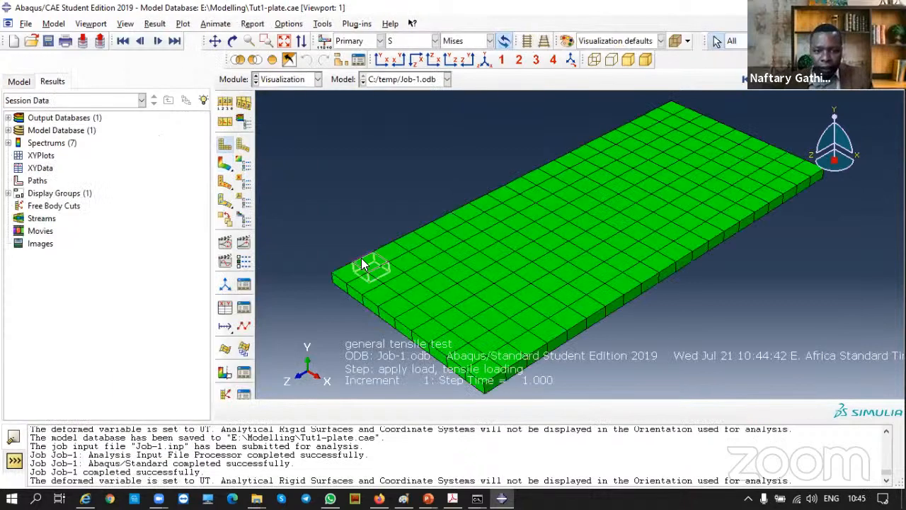
left_click(224, 308)
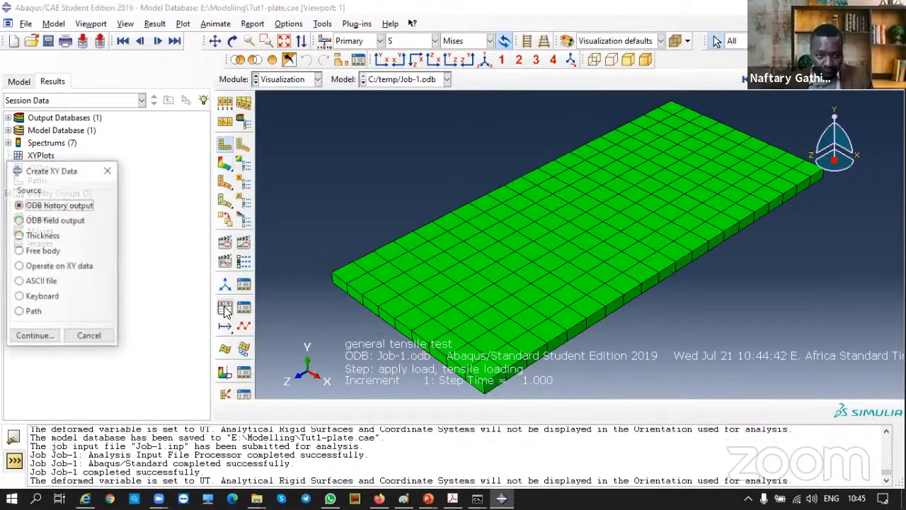
left_click(33, 337)
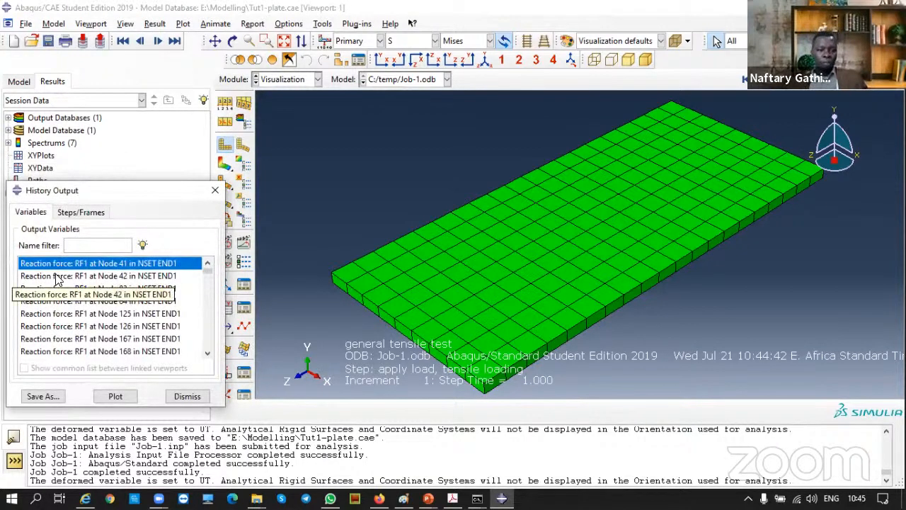
scroll(60, 290, "down", 10)
scroll(62, 296, "down", 15)
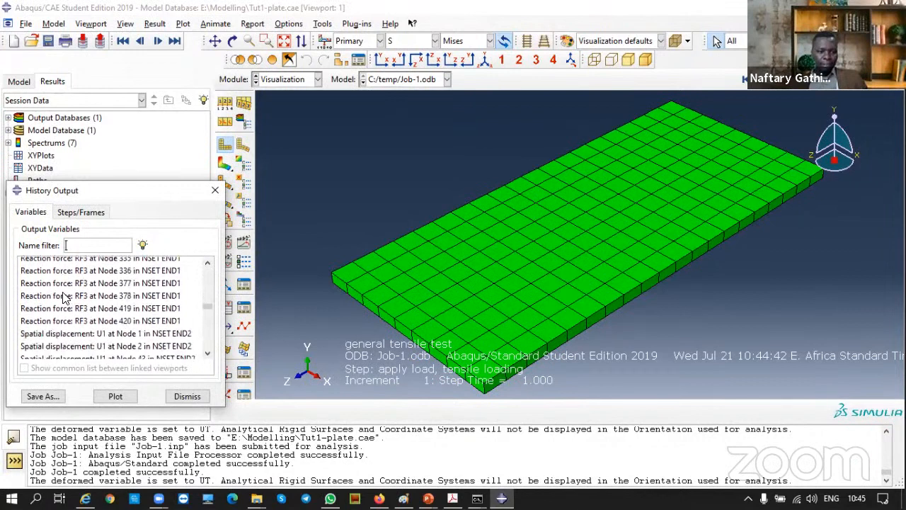
scroll(64, 300, "up", 10)
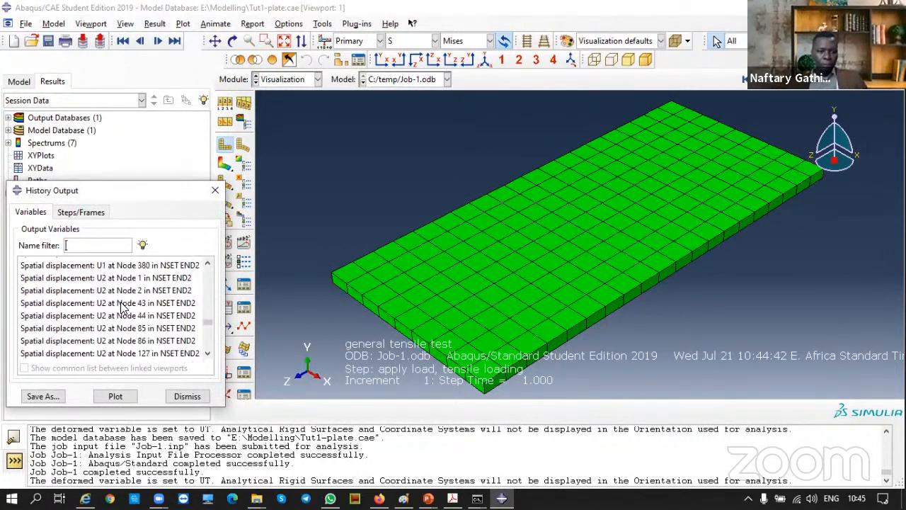
left_click_drag(212, 301, 211, 272)
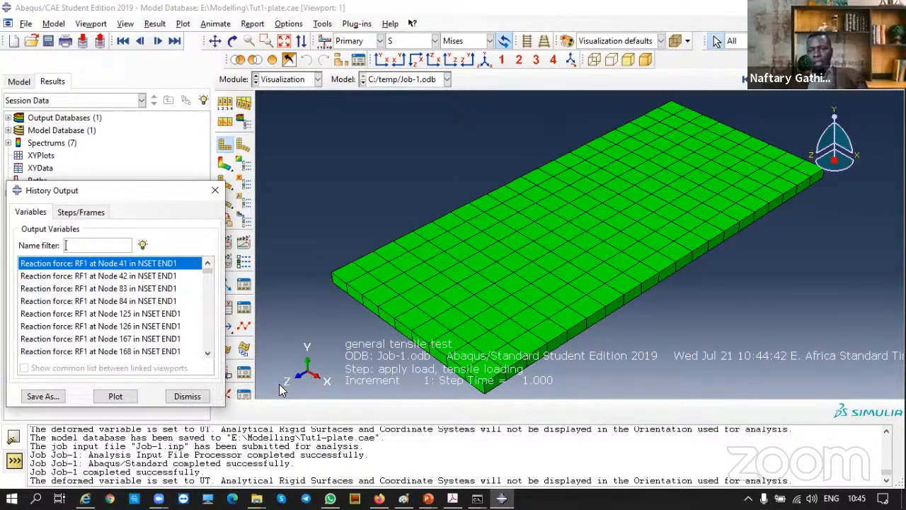
Select the RF3 reaction force variables of node set END1, ending with Node 420.
scroll(74, 332, "down", 3)
scroll(75, 329, "down", 4)
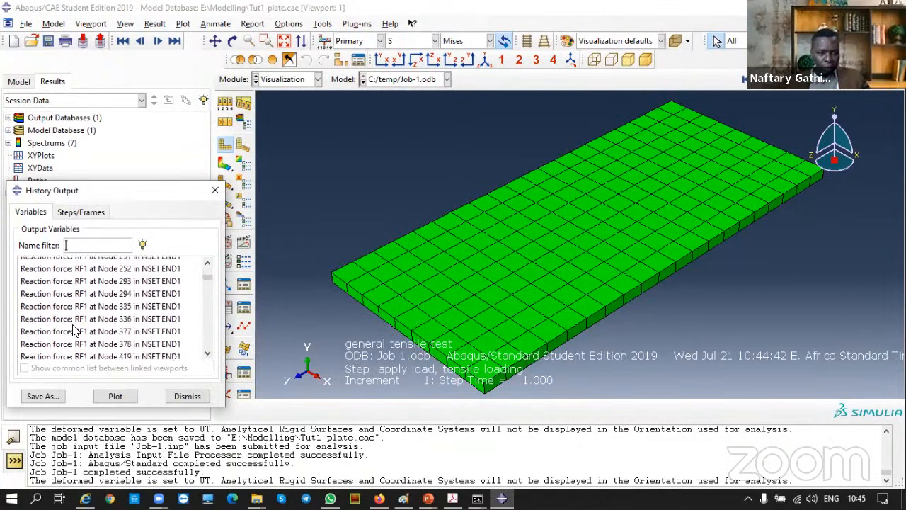
scroll(79, 324, "down", 4)
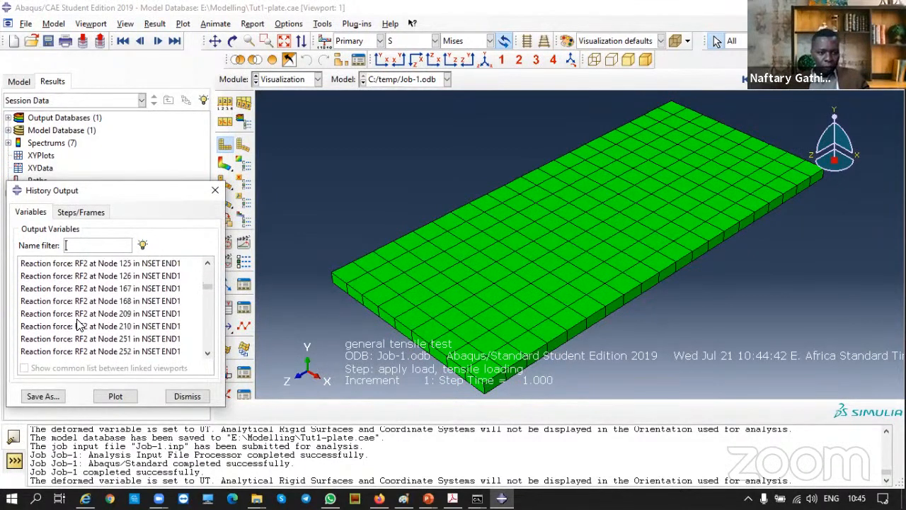
scroll(79, 324, "down", 4)
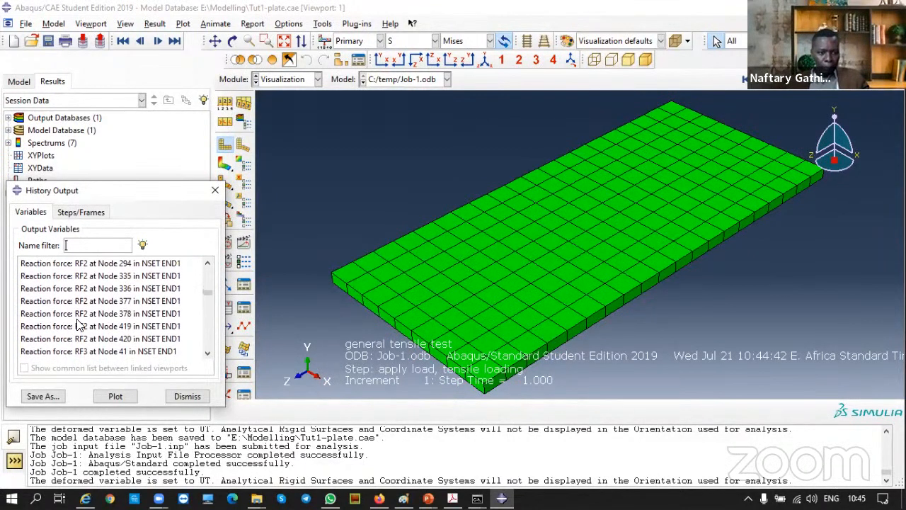
left_click(79, 315)
scroll(79, 320, "down", 3)
scroll(80, 319, "down", 5)
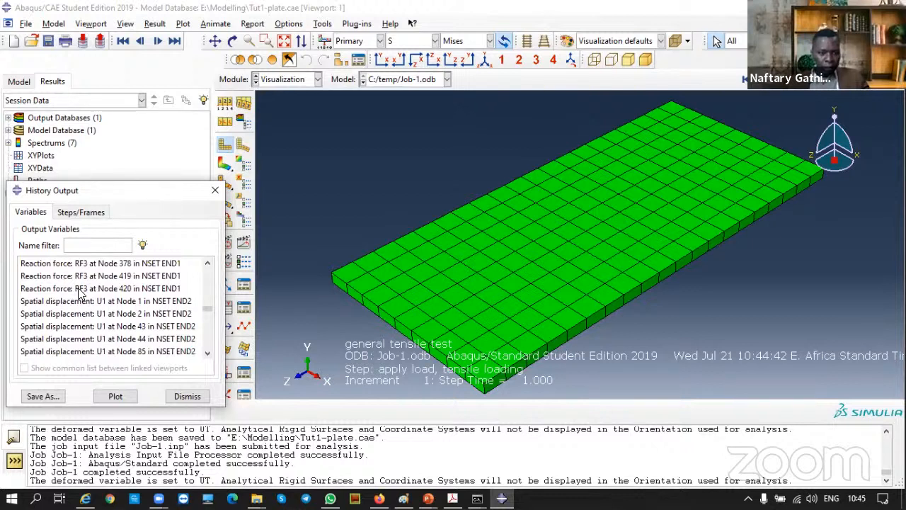
left_click(79, 288, "shift")
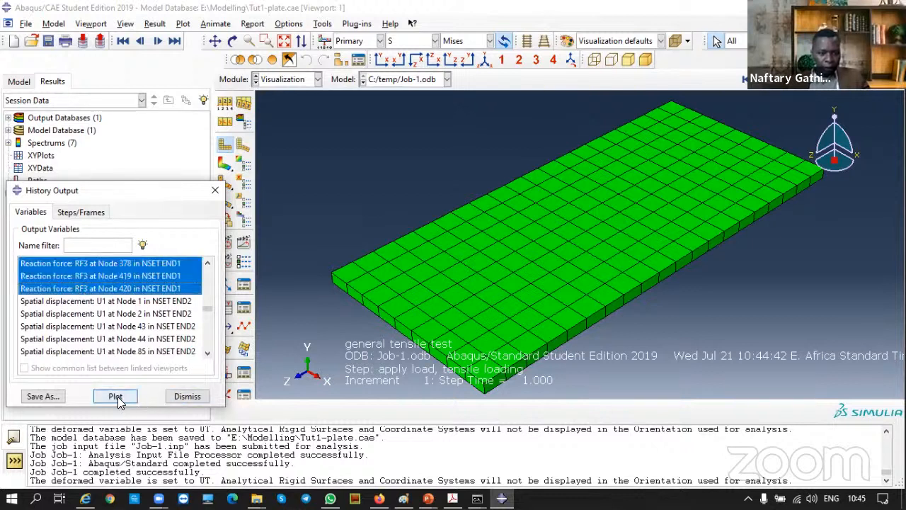
Save the sum of the selected reaction forces as XY data named Reaction and plot the curve.
left_click(44, 397)
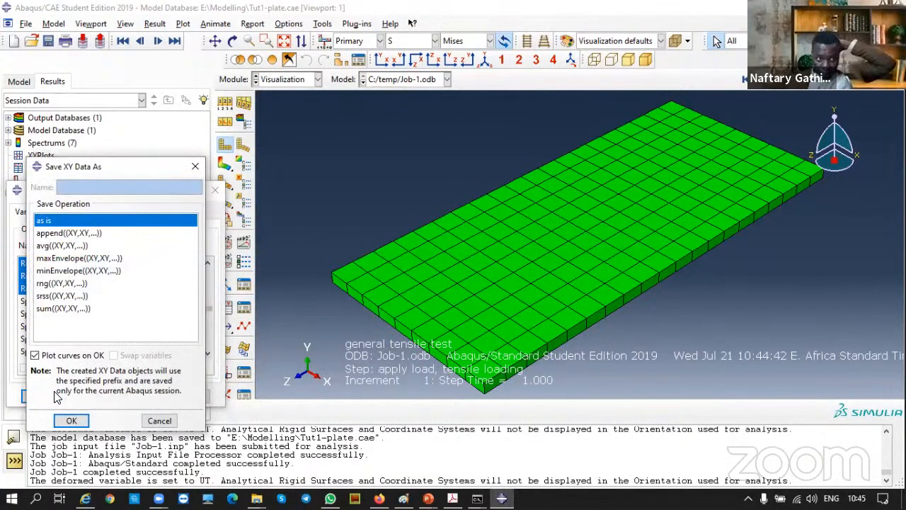
left_click(45, 310)
left_click_drag(99, 187, 36, 182)
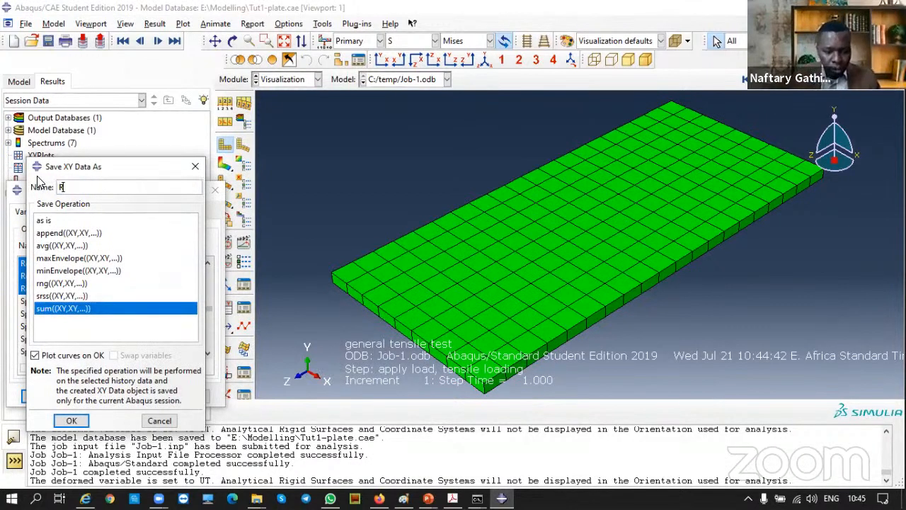
type("eaction")
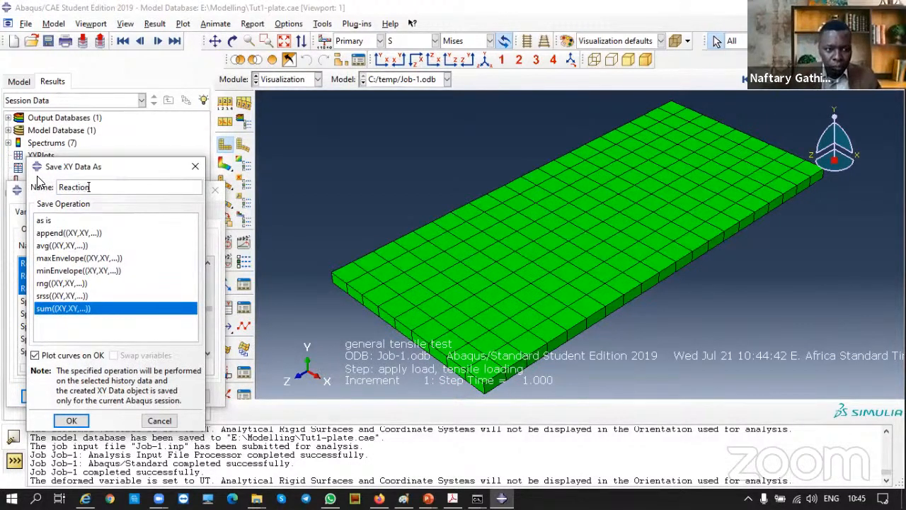
left_click(80, 423)
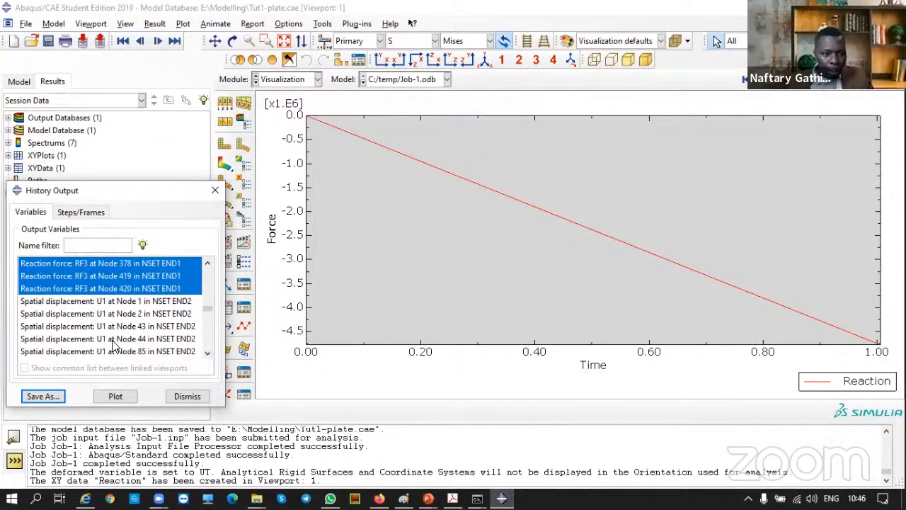
Select all U3 spatial displacement variables of node set END2, from Node 1 through Node 380.
scroll(85, 330, "down", 3)
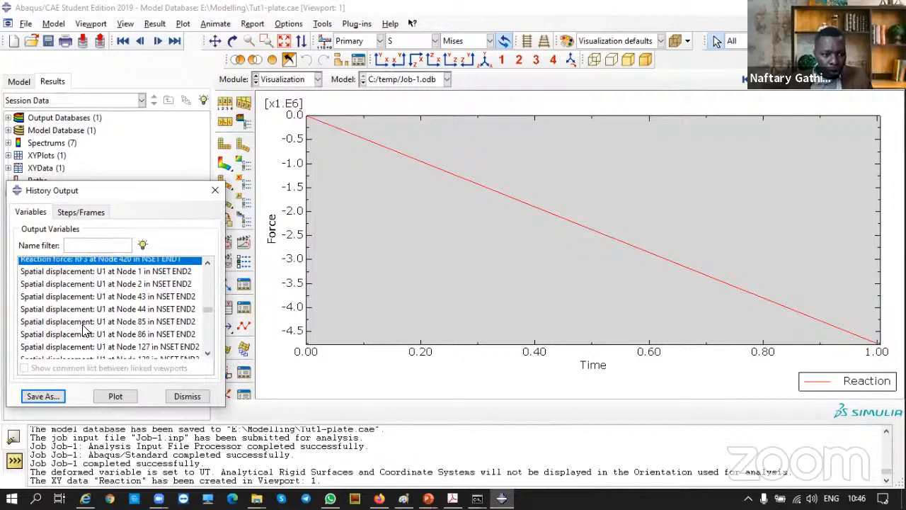
scroll(85, 330, "down", 2)
scroll(117, 327, "down", 3)
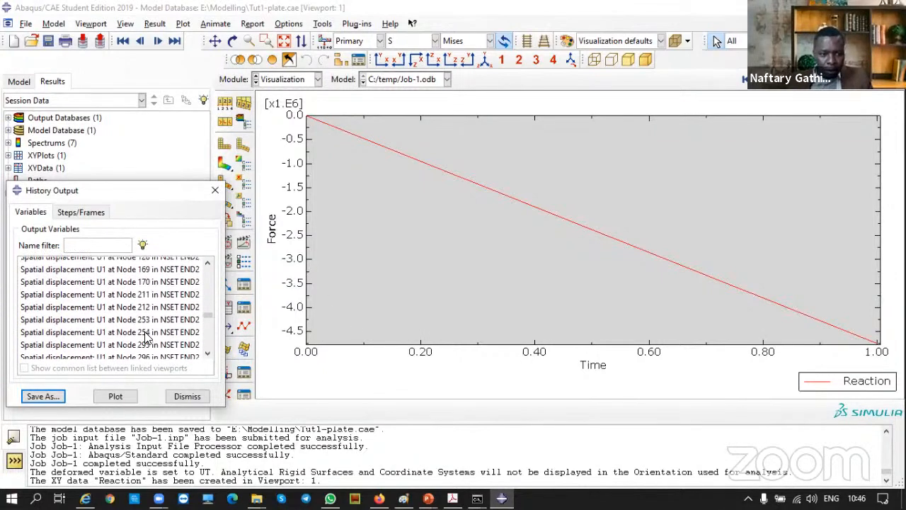
scroll(117, 327, "down", 5)
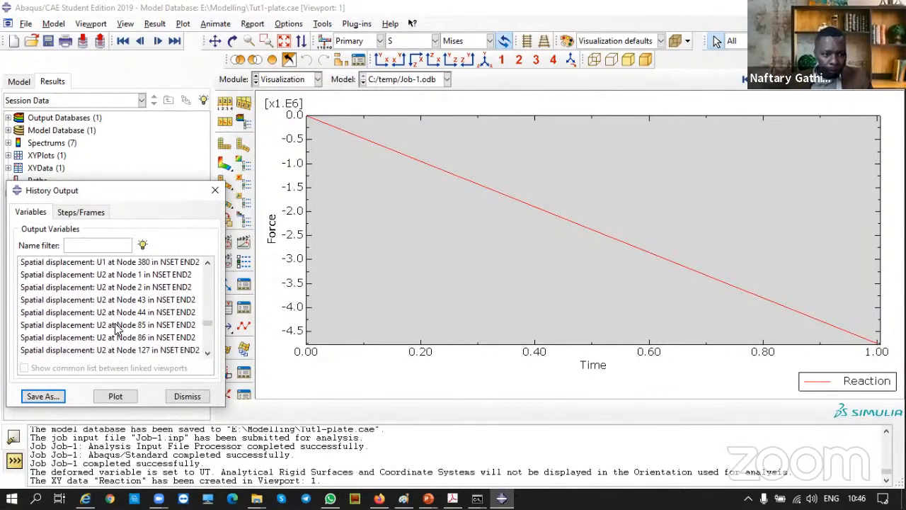
scroll(117, 328, "down", 5)
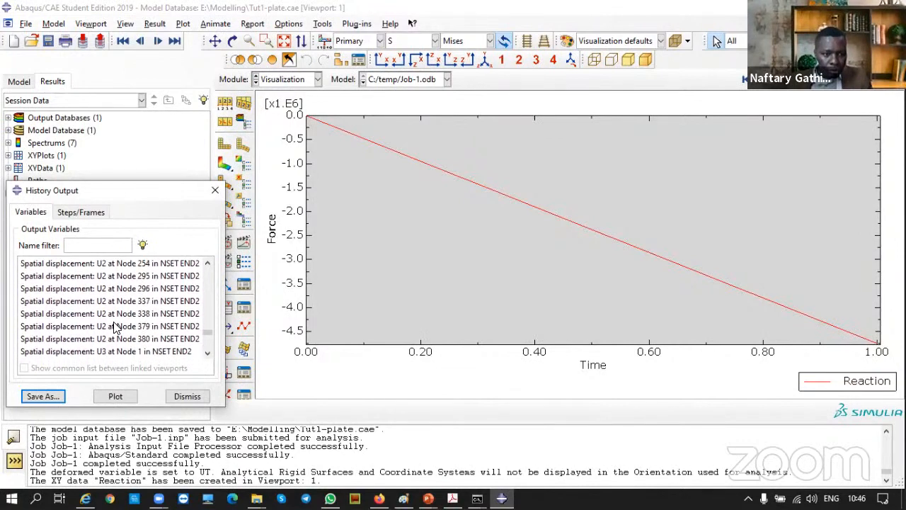
scroll(117, 327, "down", 1)
scroll(112, 322, "up", 2)
left_click(108, 316)
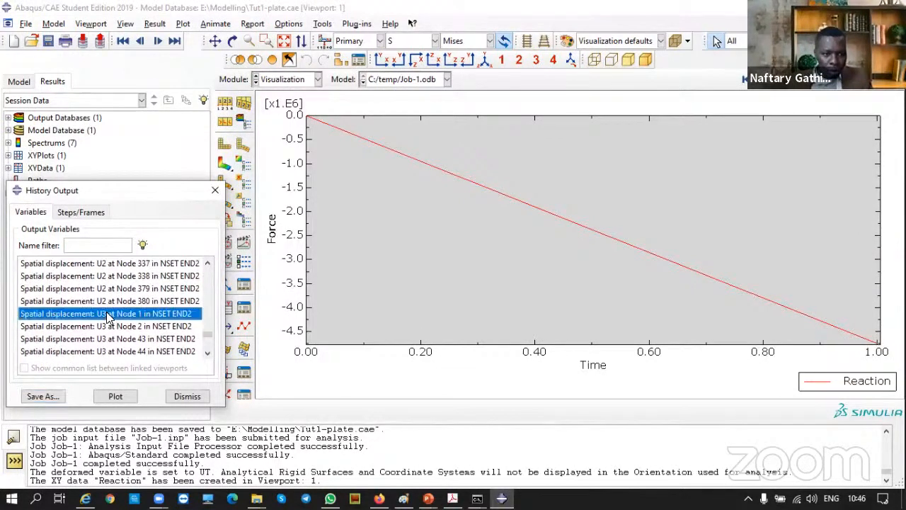
scroll(108, 318, "down", 4)
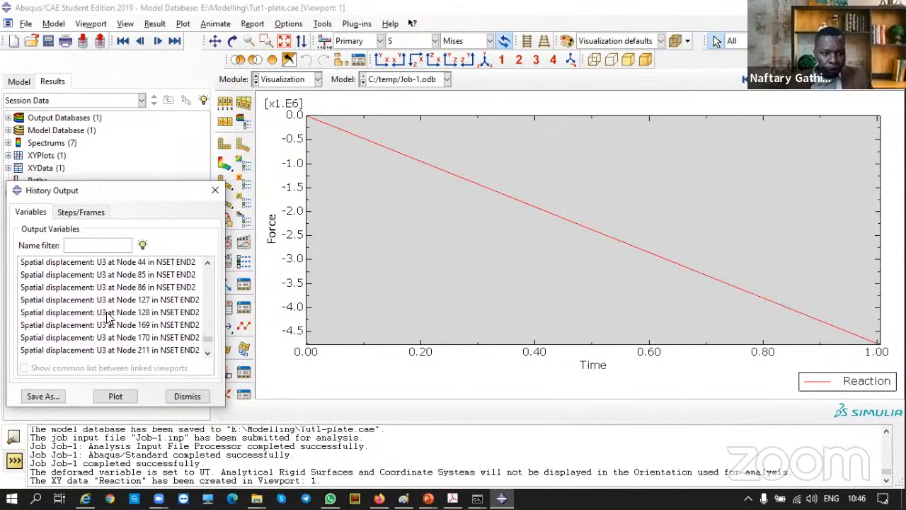
scroll(108, 318, "down", 2)
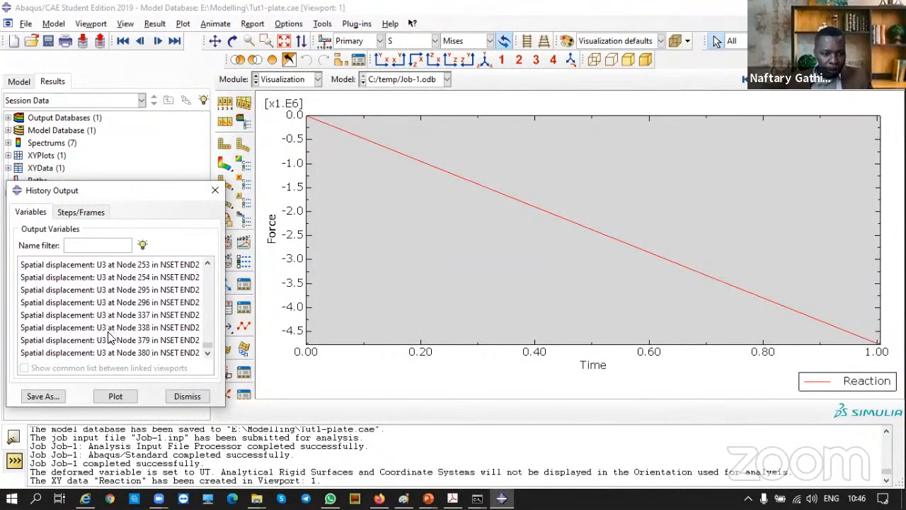
left_click(101, 352, "shift")
scroll(104, 354, "up", 5)
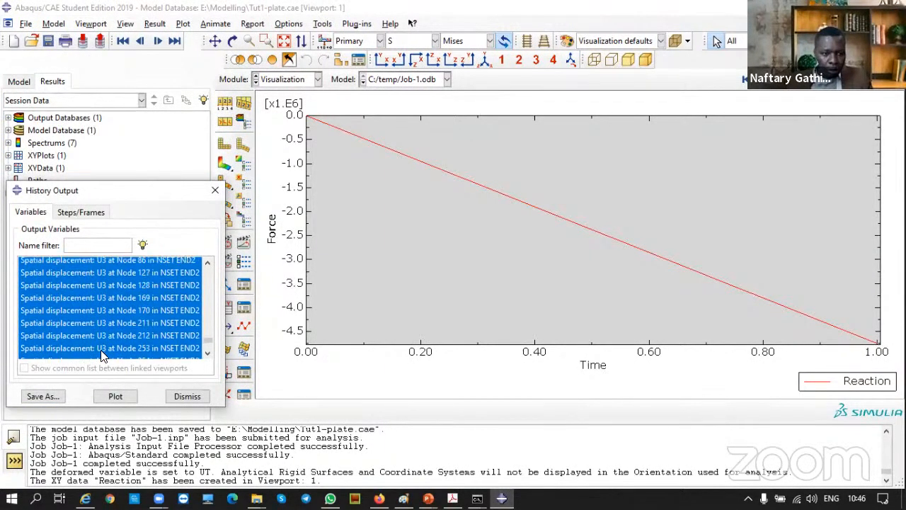
scroll(104, 354, "down", 5)
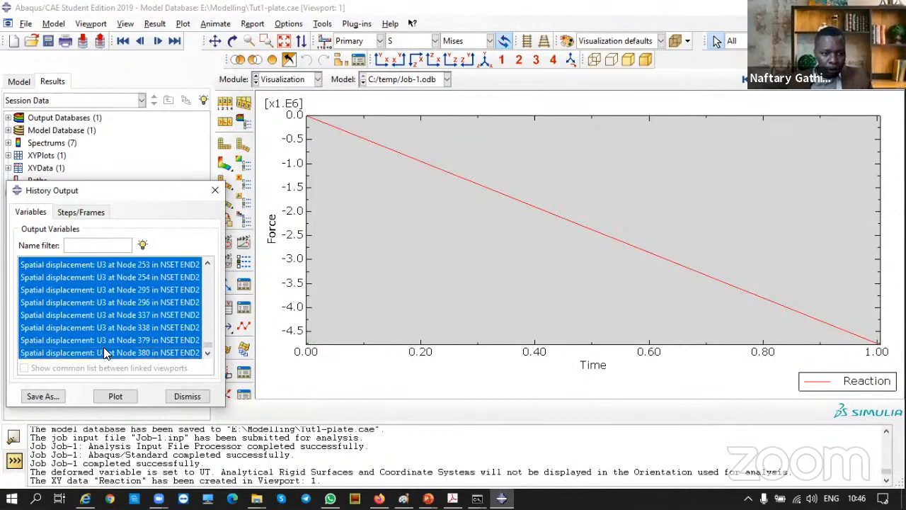
Save the sum of the selected displacements as XY data named deformation, plot the curve and close the history output.
left_click(43, 395)
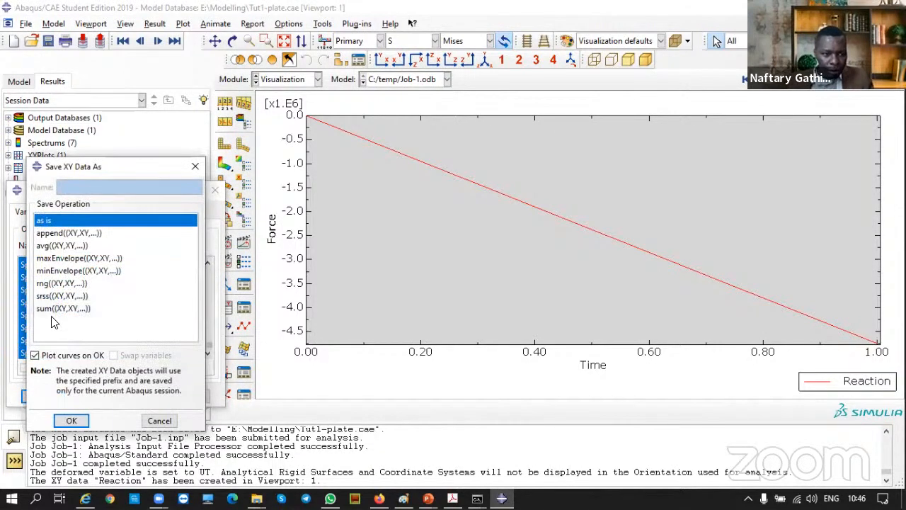
left_click(65, 309)
left_click_drag(110, 185, 34, 192)
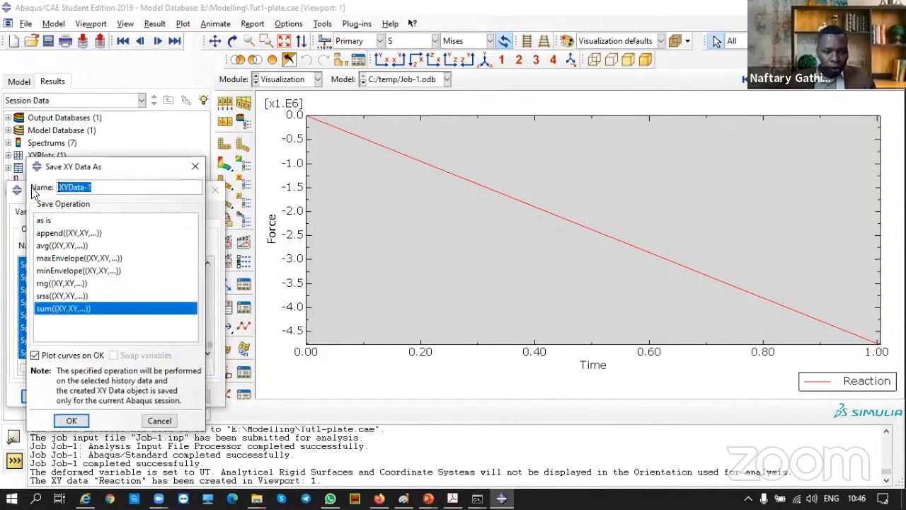
type("deformat")
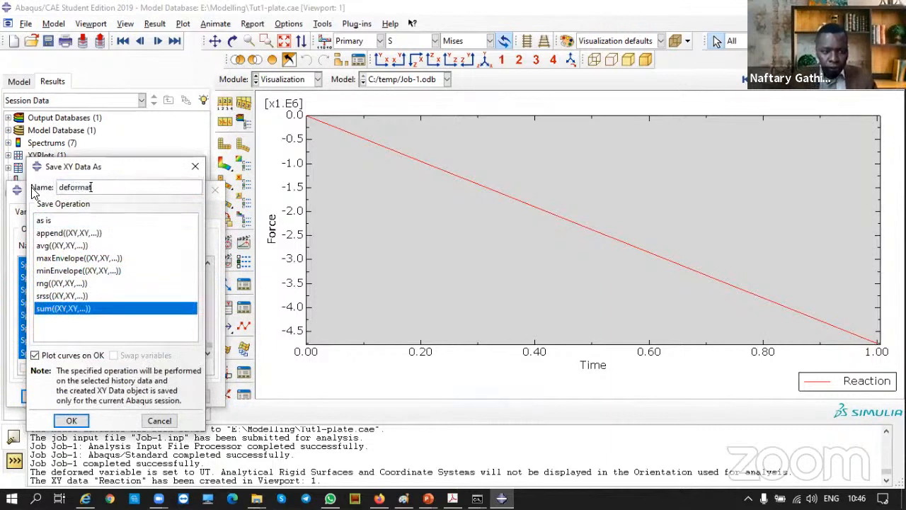
type("ion")
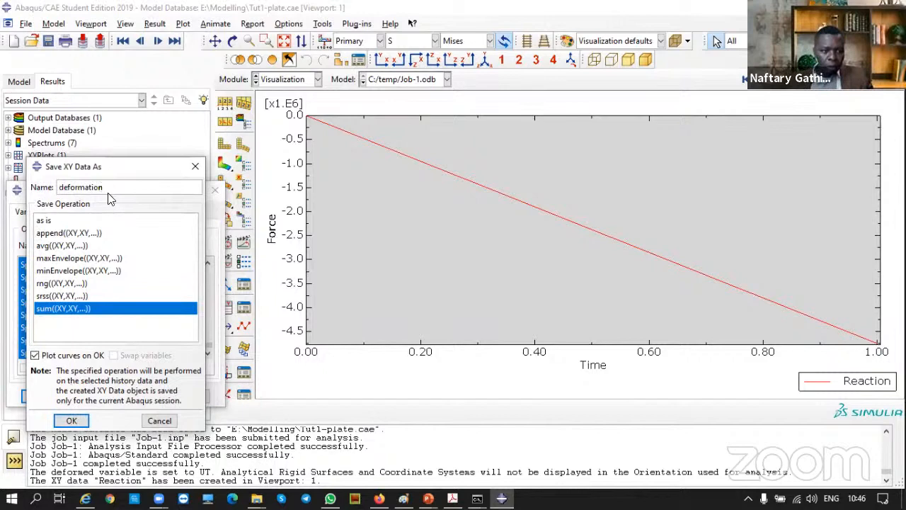
left_click(69, 422)
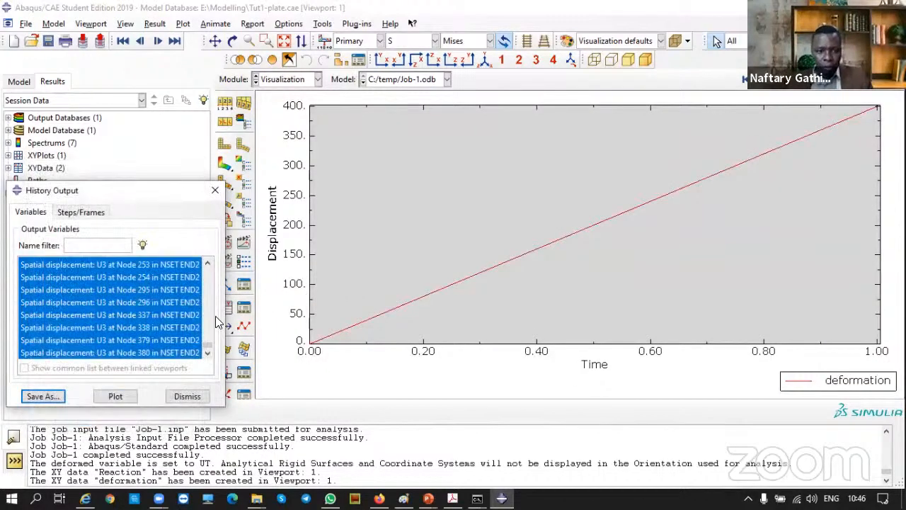
left_click(186, 397)
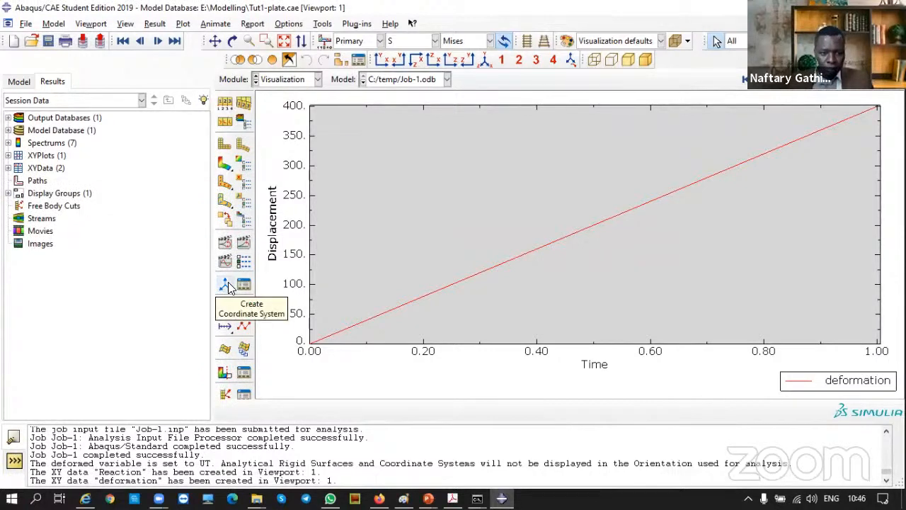
Start a new XY data operation on the existing XY data and locate the combine operator.
left_click(225, 306)
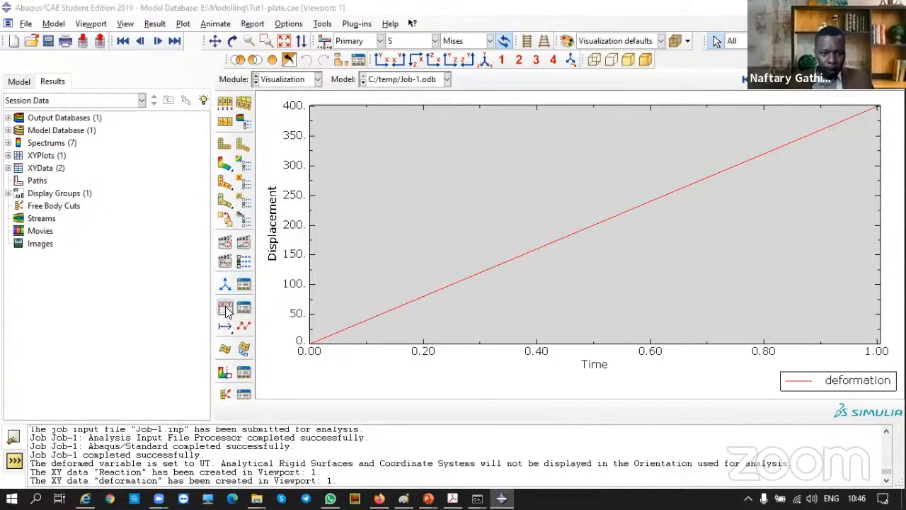
left_click(26, 268)
left_click(32, 338)
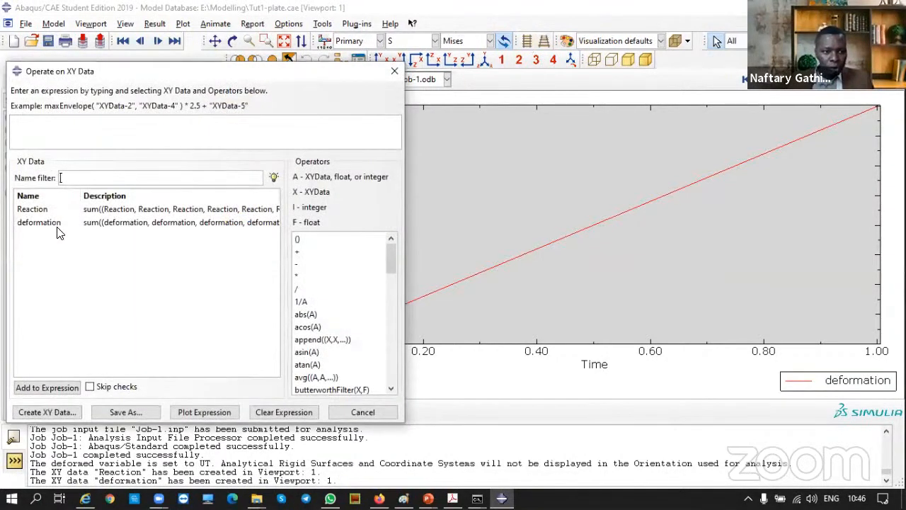
left_click(34, 211)
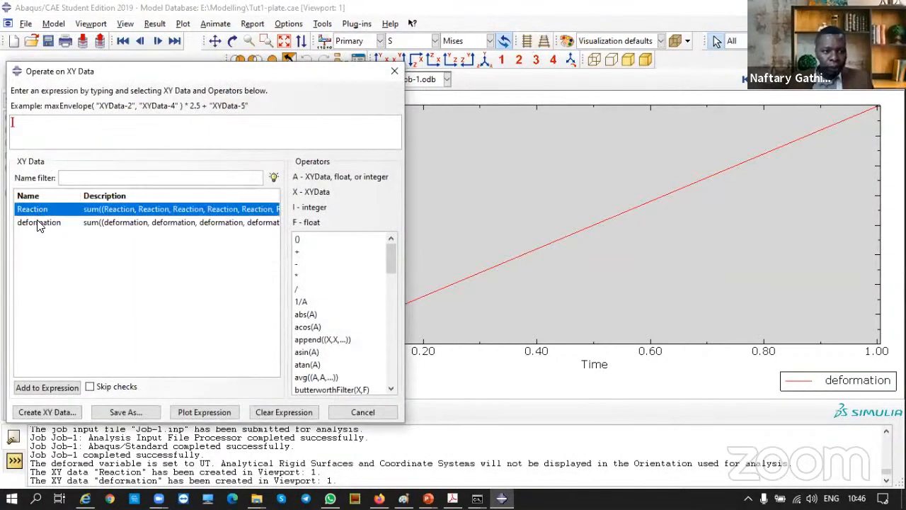
left_click(44, 223)
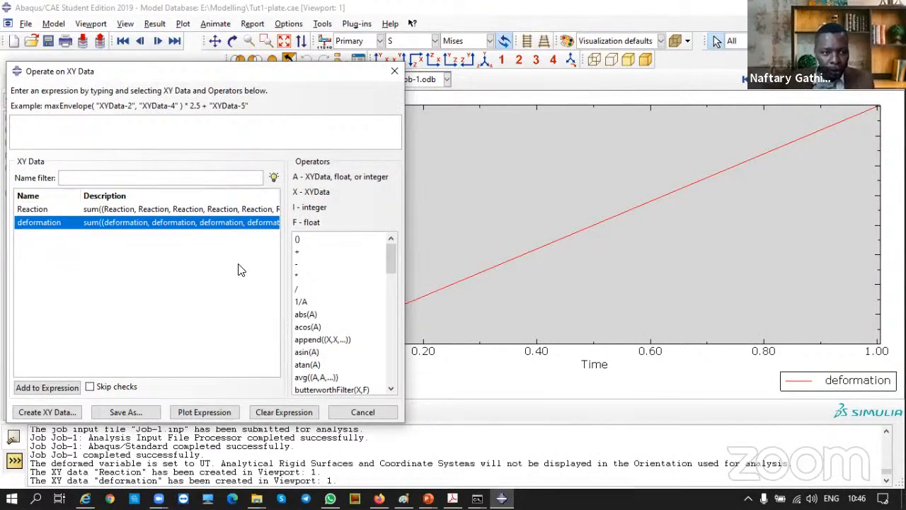
left_click(48, 206)
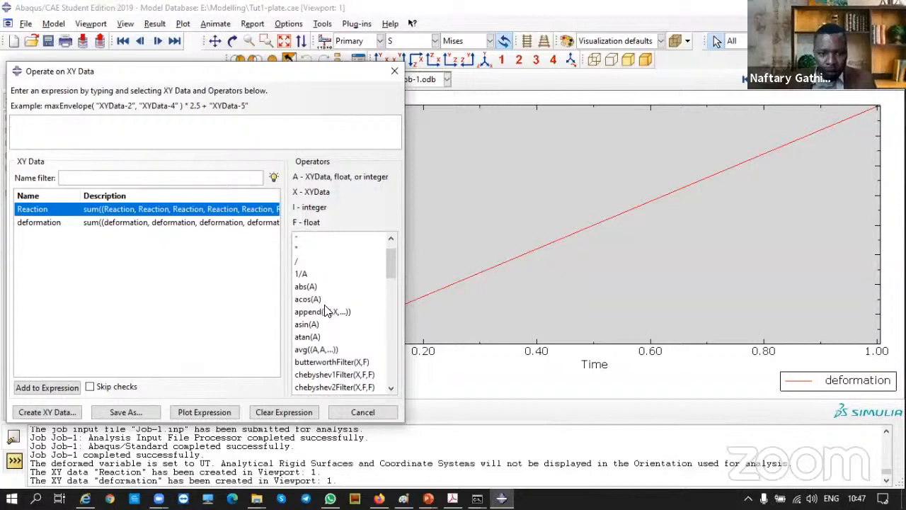
scroll(327, 313, "down", 3)
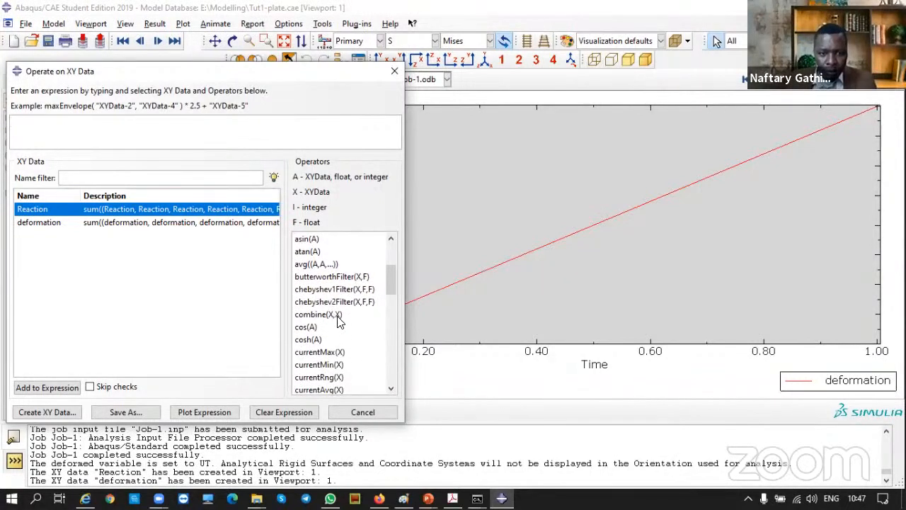
scroll(339, 322, "down", 1)
double_click(323, 279)
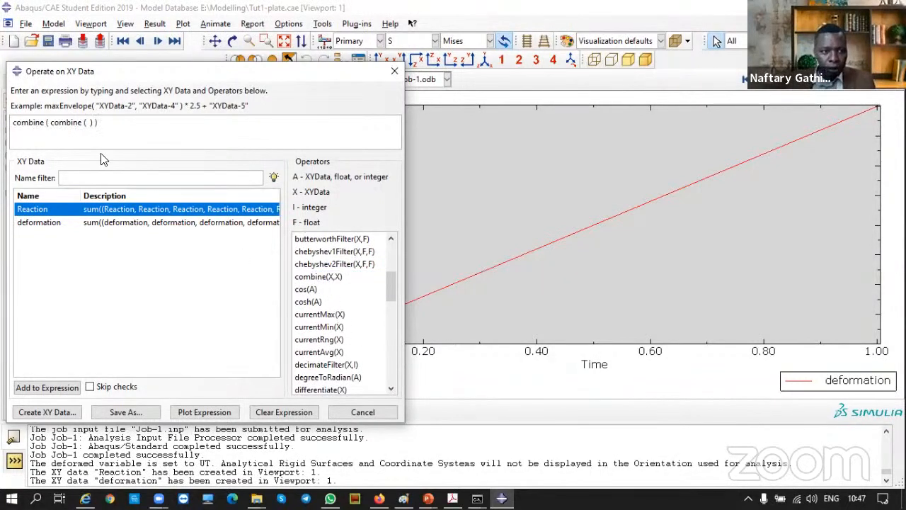
left_click_drag(104, 123, 4, 128)
key("BackSpace")
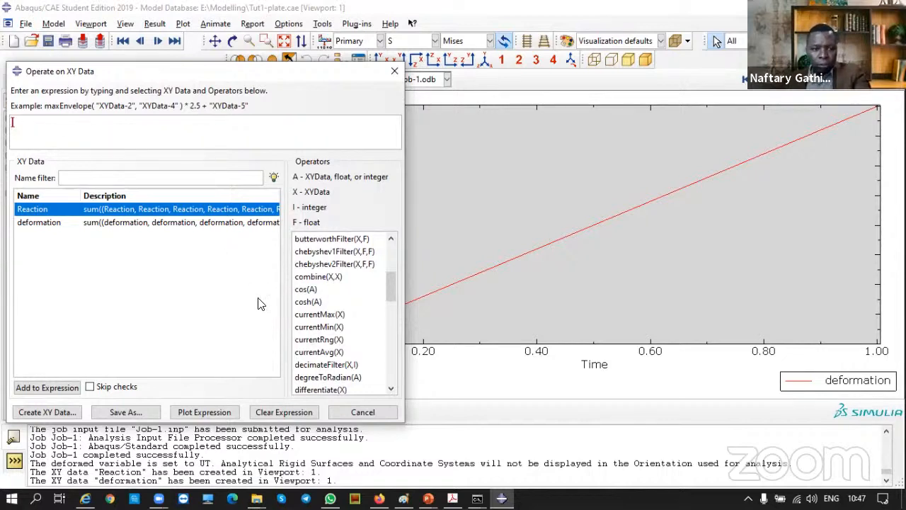
Build the expression combine("deformation",-1*"Reaction") and plot it as a force-displacement curve.
left_click(312, 278)
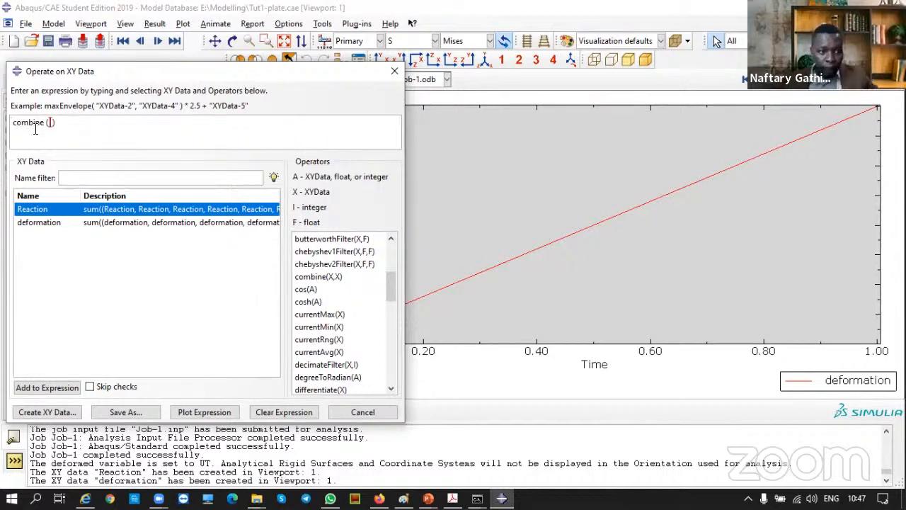
left_click(104, 224)
double_click(104, 223)
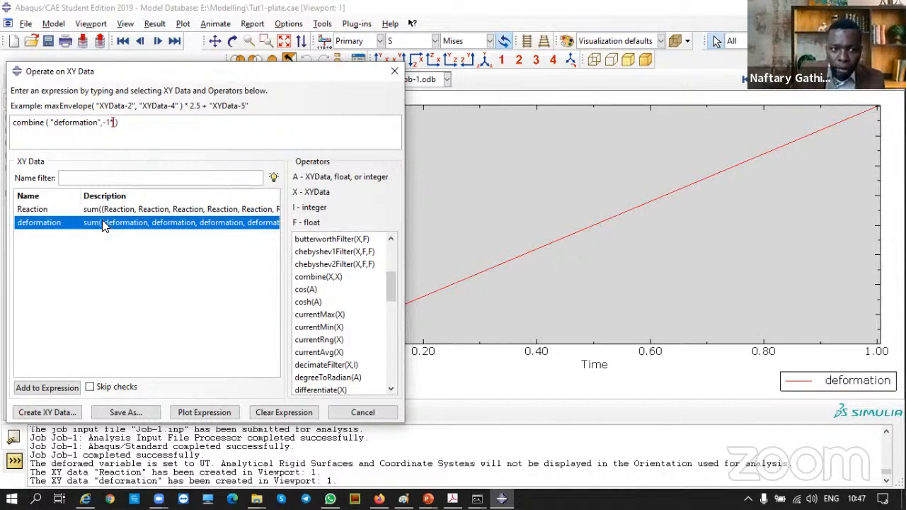
double_click(102, 211)
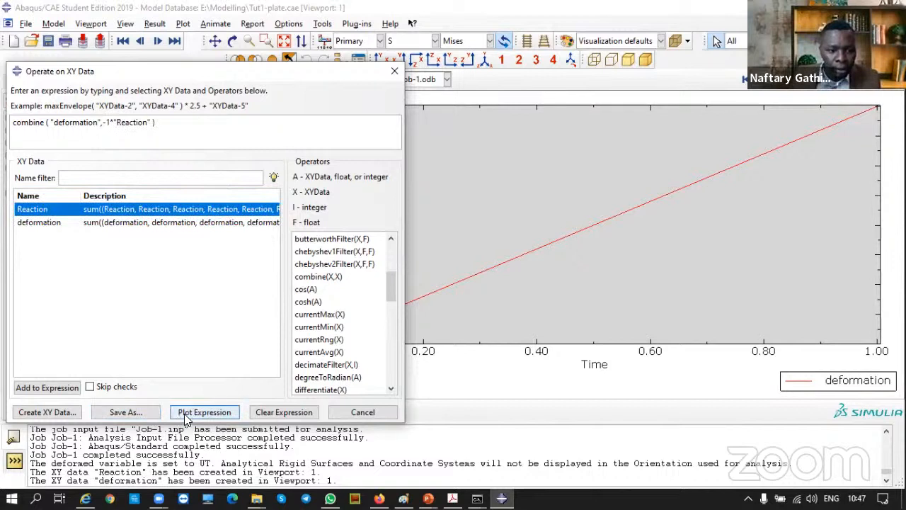
left_click(186, 412)
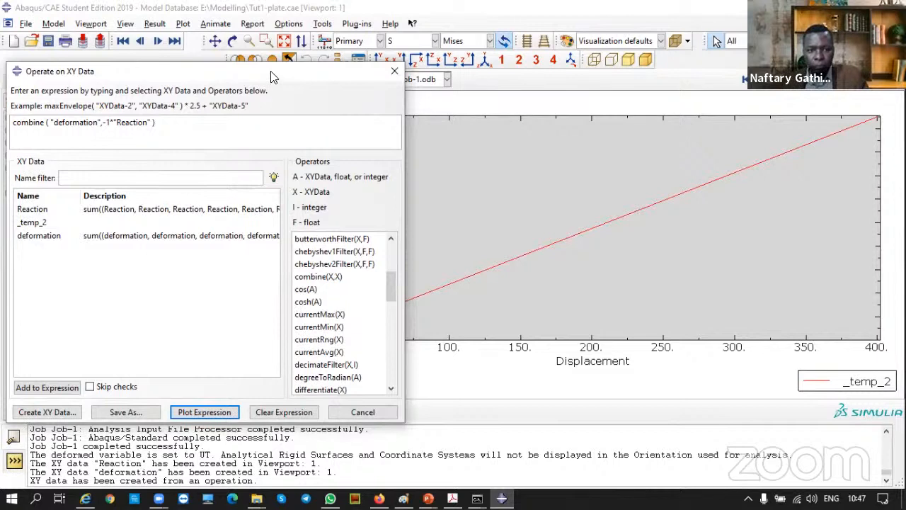
Move the expression dialog off the plot and annotate it with a freehand curve rising, levelling near 3.5E6 force and rising again.
left_click_drag(274, 76, 309, 79)
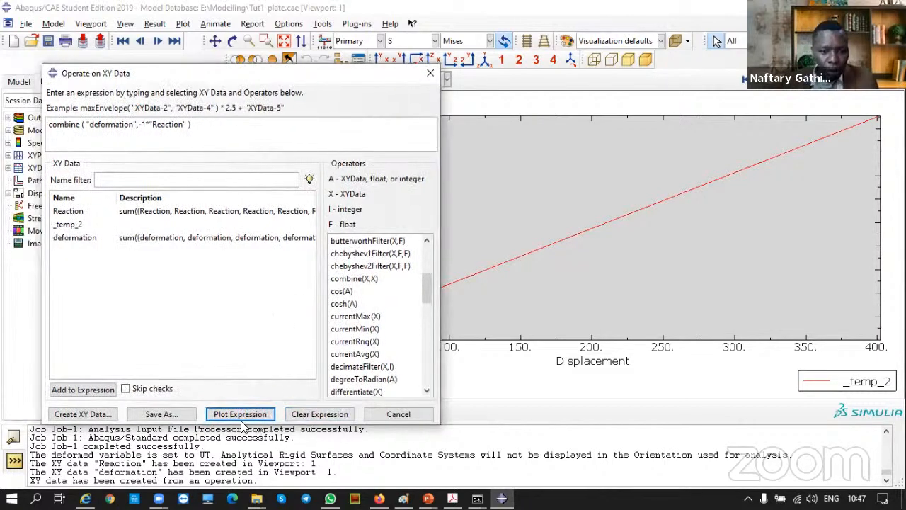
double_click(333, 80)
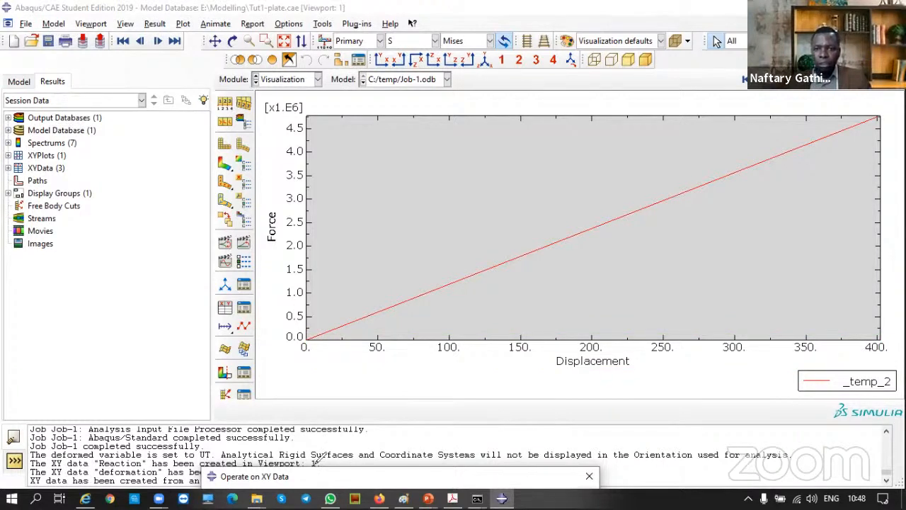
left_click(378, 88)
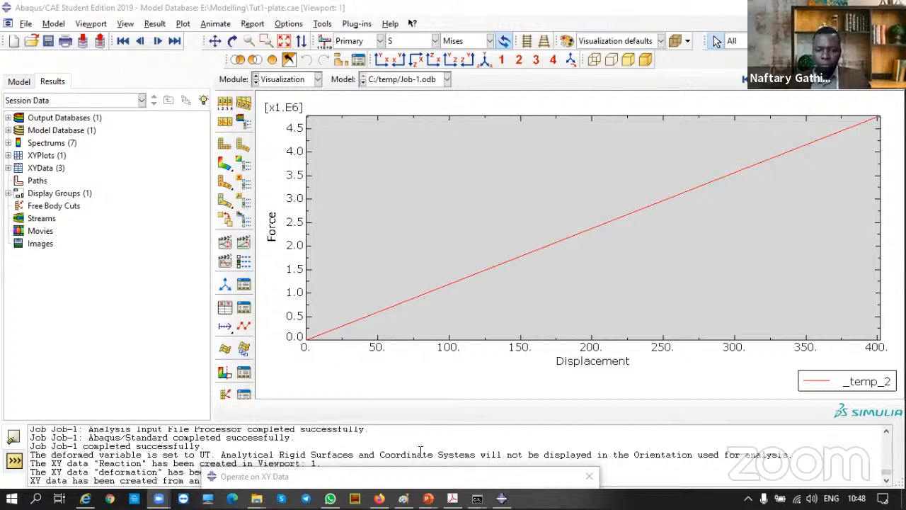
mouse_move(307, 337)
left_mouse_down()
mouse_move(467, 179)
mouse_move(738, 182)
left_mouse_up()
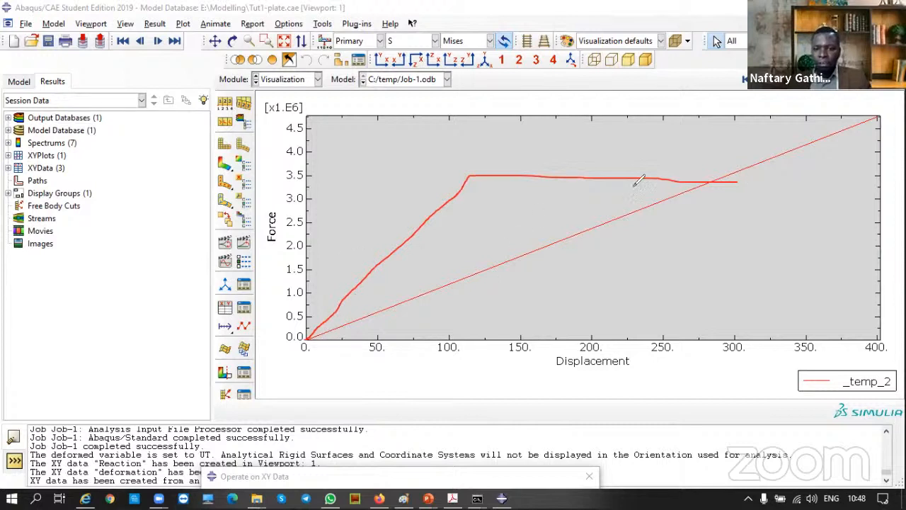
left_click_drag(684, 179, 753, 124)
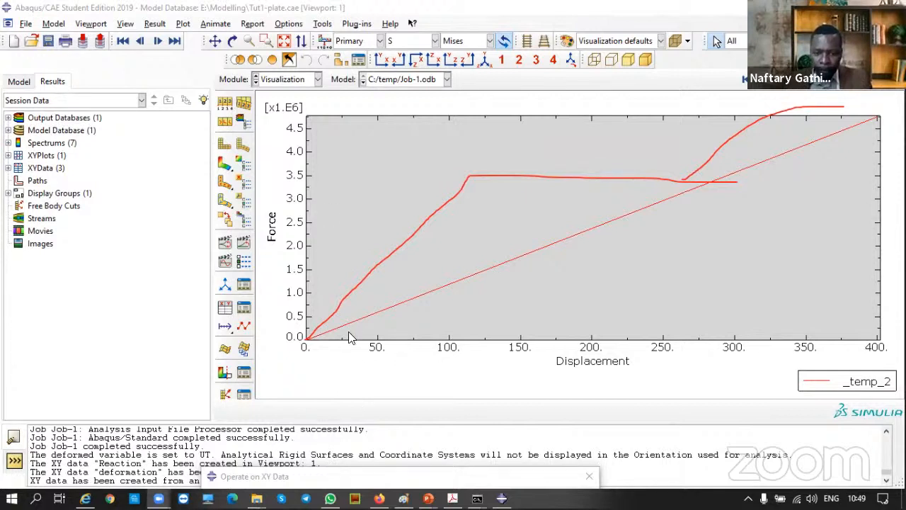
Restore the XY data operation dialog and save the combined expression as XY data named Load-def curve.
left_click(580, 480)
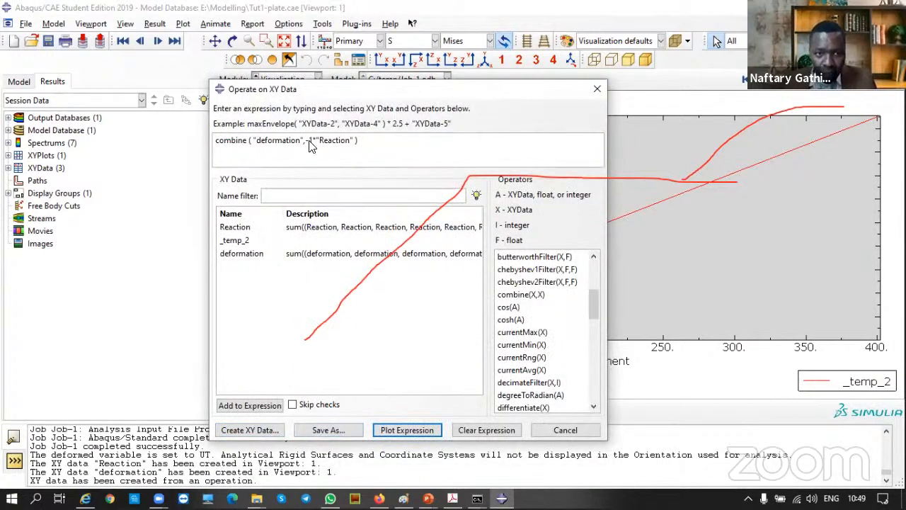
left_click(252, 430)
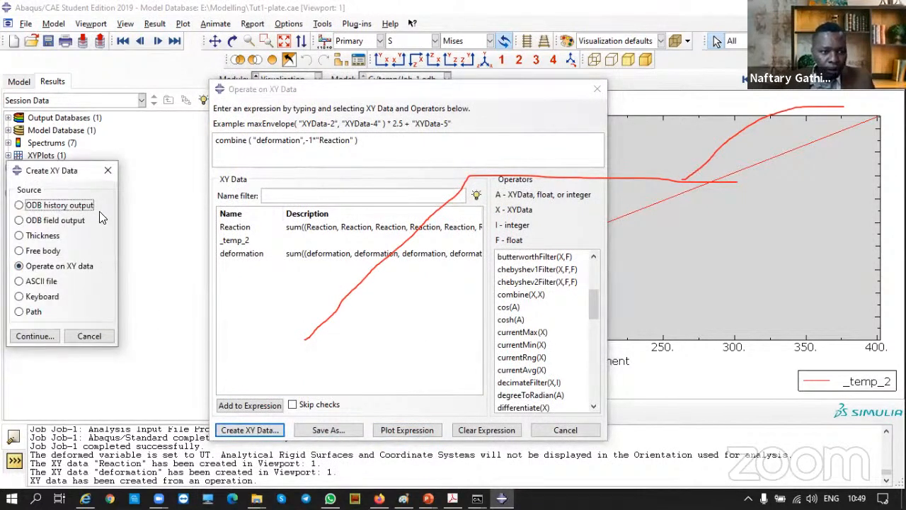
left_click(108, 169)
left_click(349, 430)
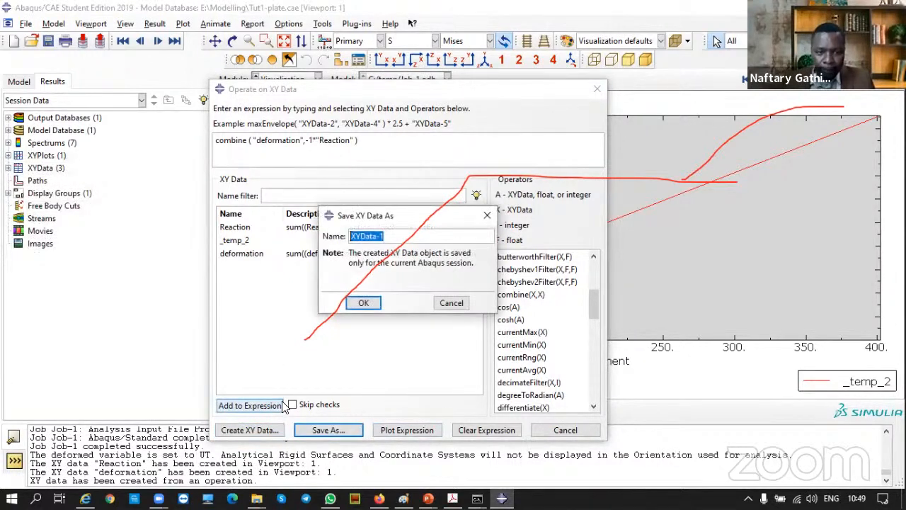
type("data1")
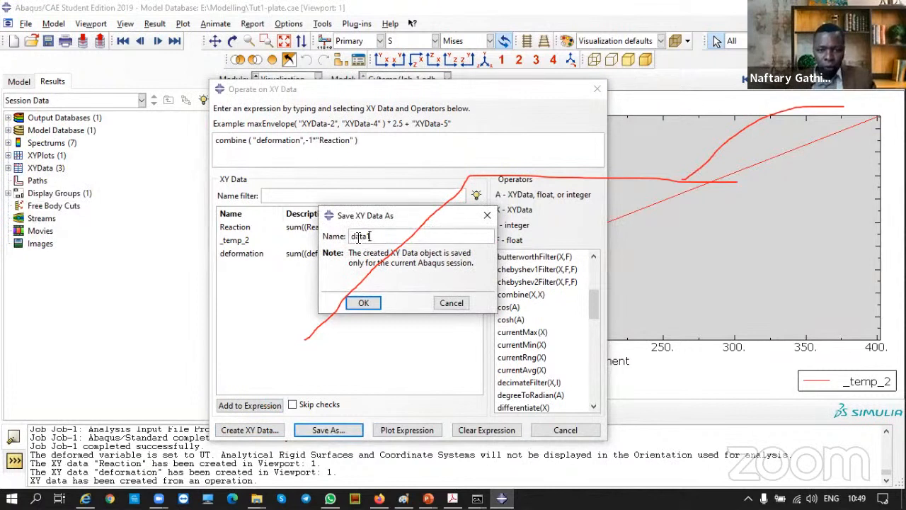
left_click(350, 236)
key("Delete")
key("Delete")
key("Delete")
key("Delete")
key("Delete")
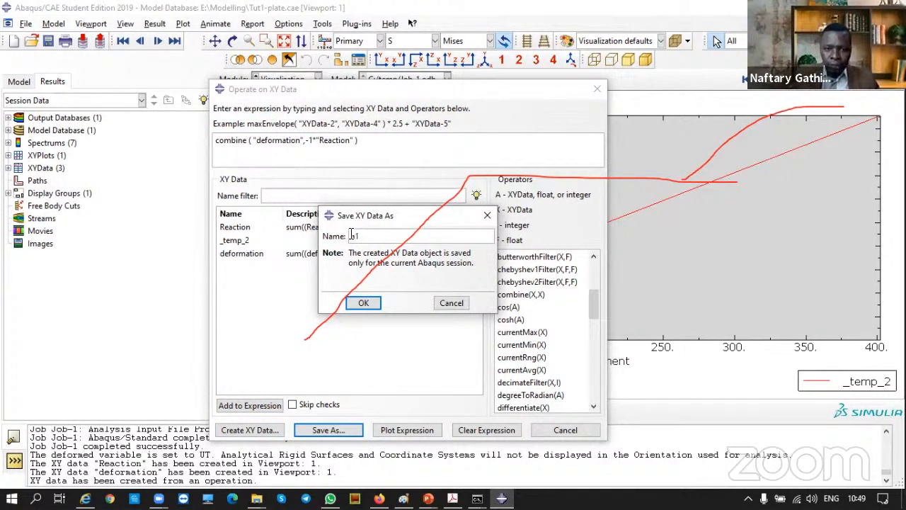
type("Lo")
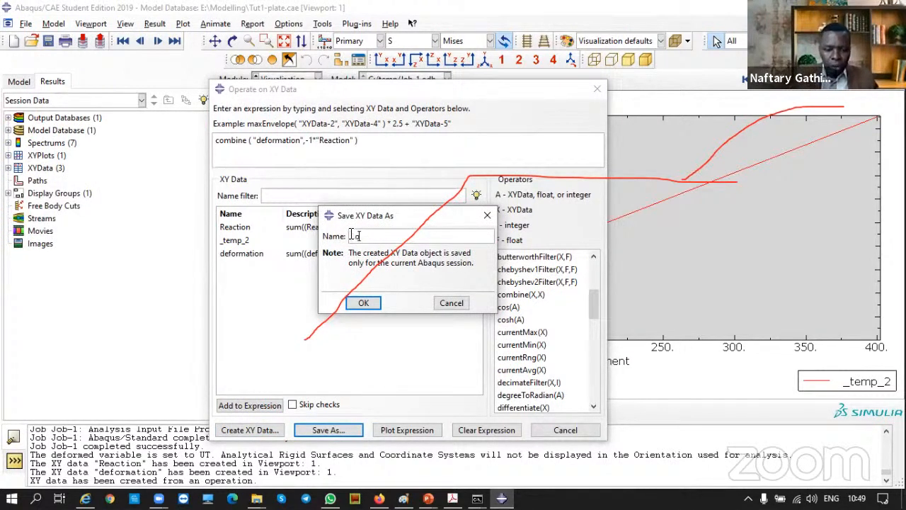
type("ad-def")
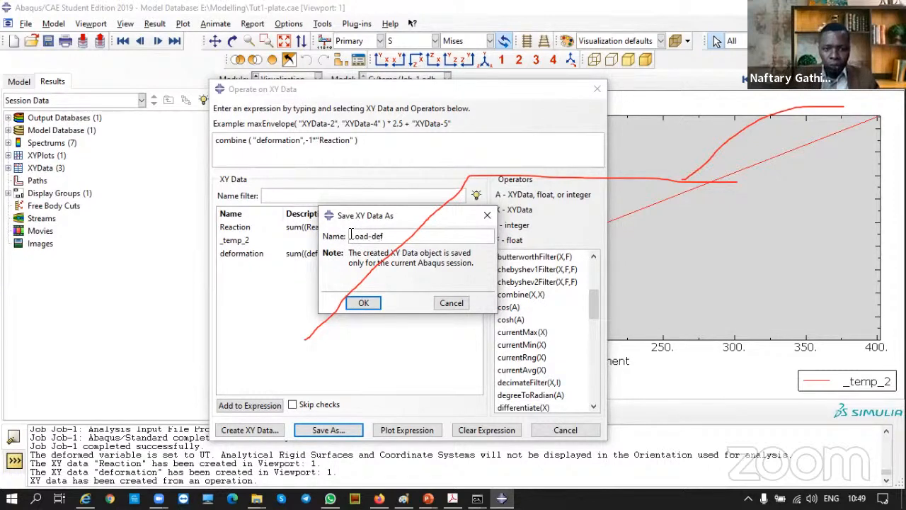
type(" curve")
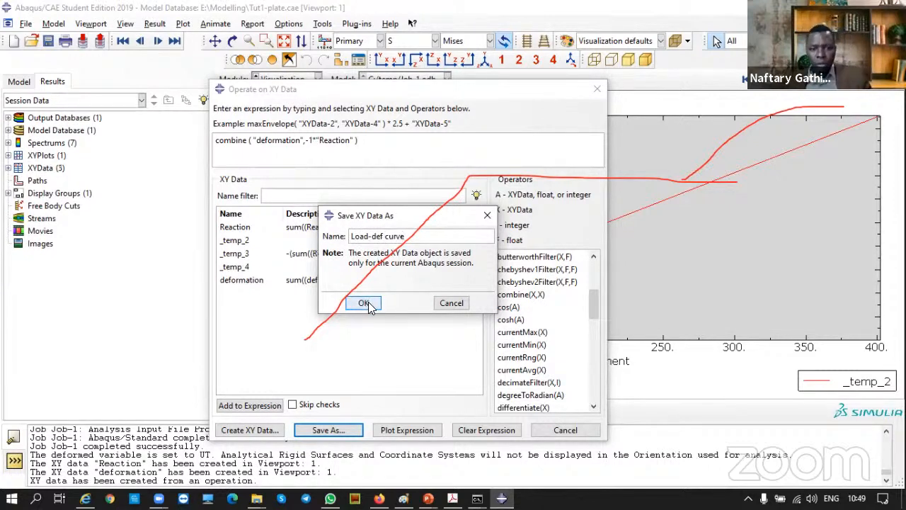
left_click(365, 303)
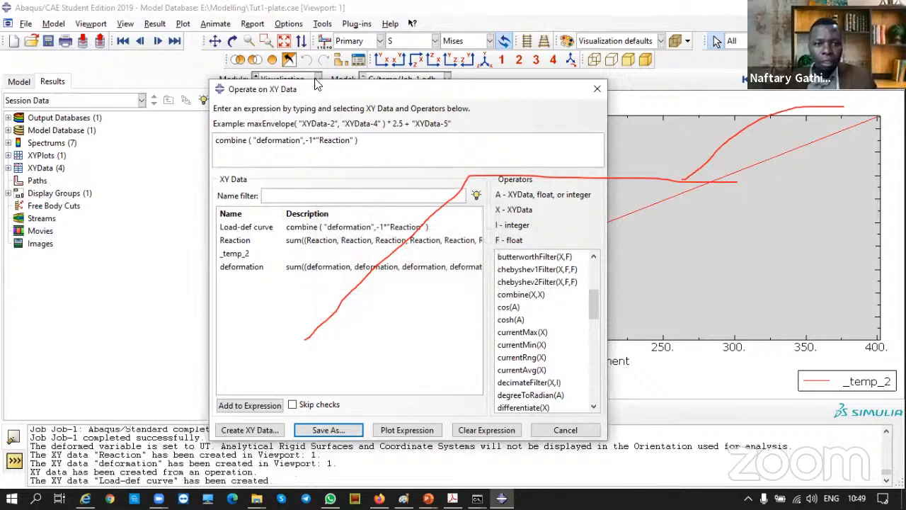
Open the Load-def curve XY data for editing and copy the X and Y values in rows 1 and 2.
left_click(323, 23)
mouse_move(368, 90)
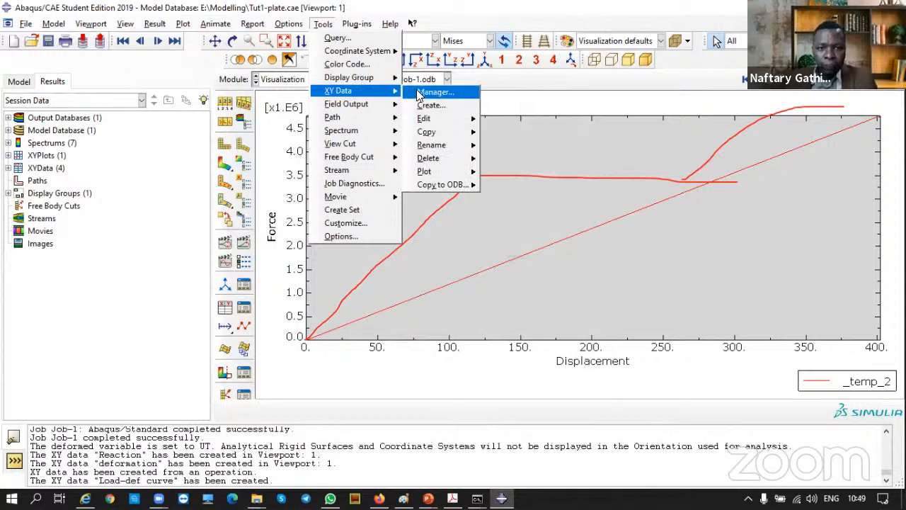
mouse_move(476, 122)
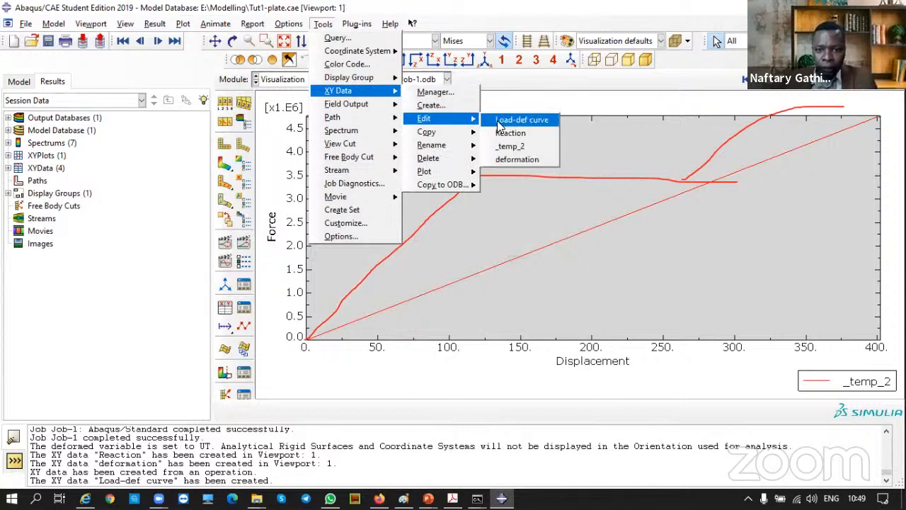
left_click(504, 121)
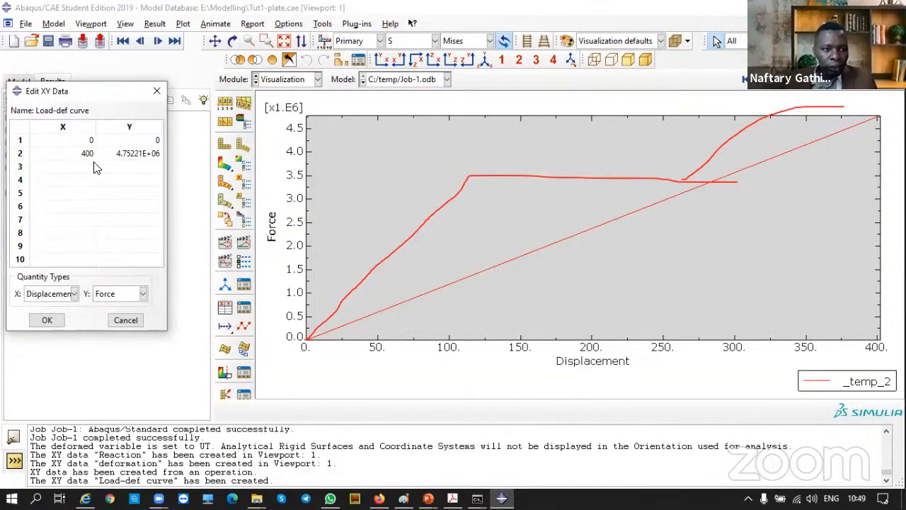
left_click(86, 142)
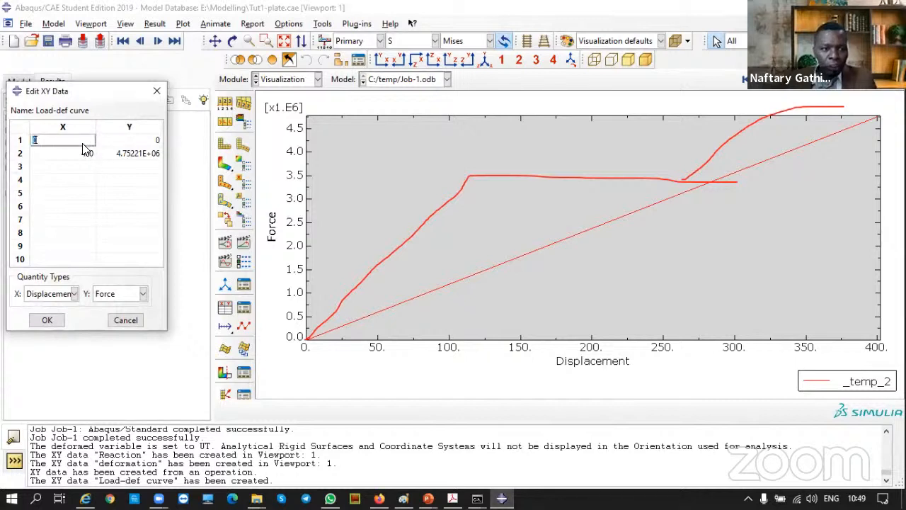
left_click(58, 170)
left_click_drag(46, 146, 148, 153)
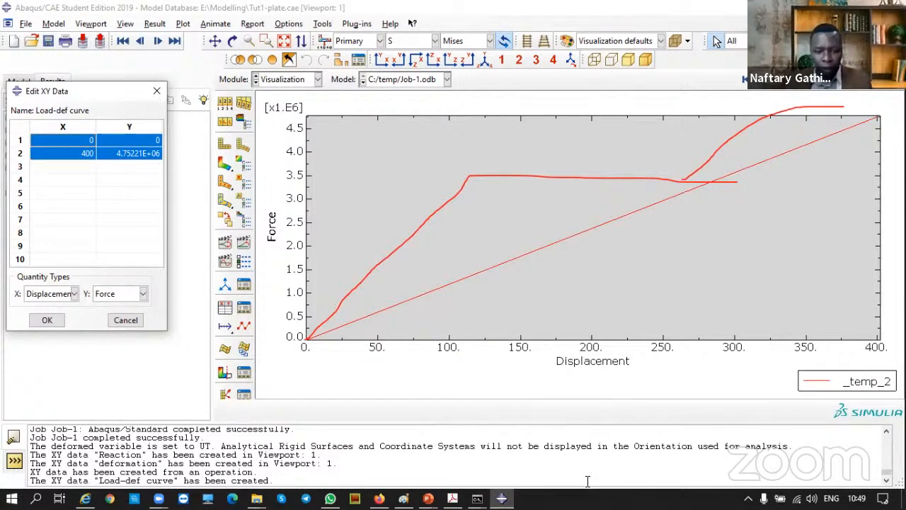
Switch to the Modelling folder in File Explorer, create a Microsoft Excel worksheet there with the default name and open it.
mouse_move(257, 499)
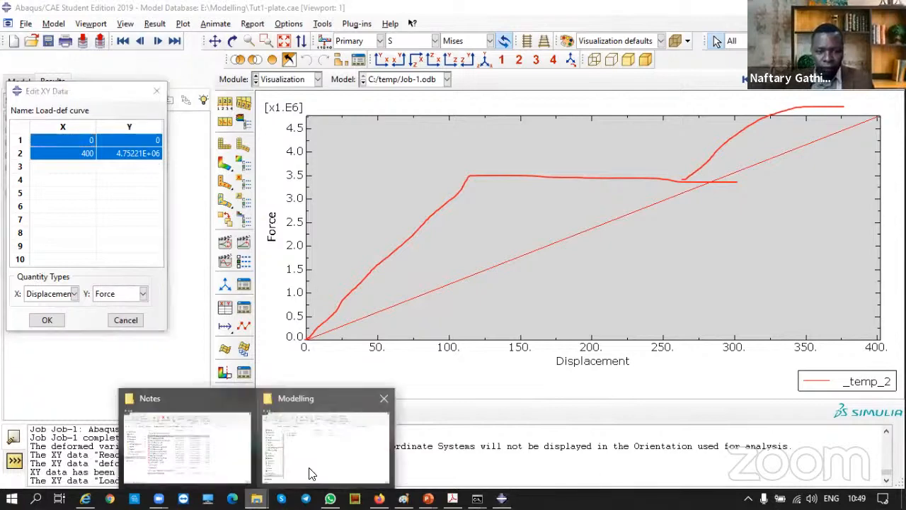
left_click(309, 468)
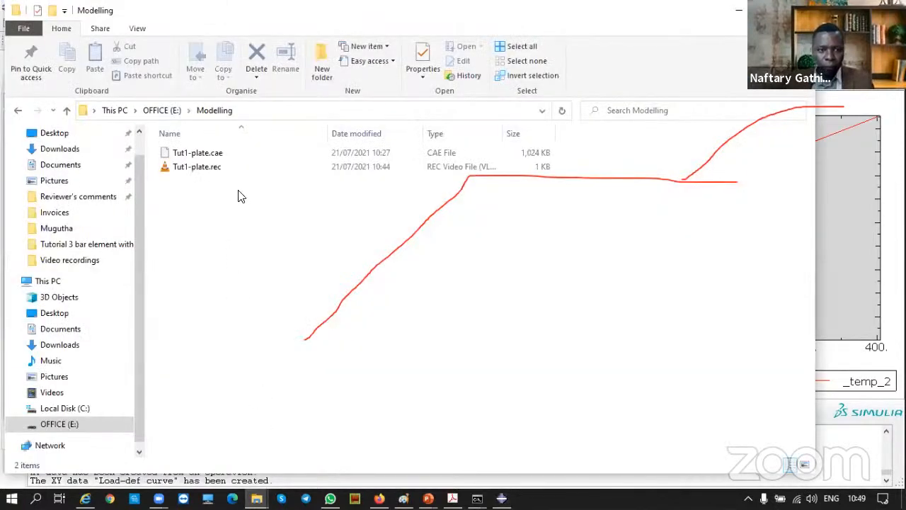
right_click(375, 346)
mouse_move(386, 346)
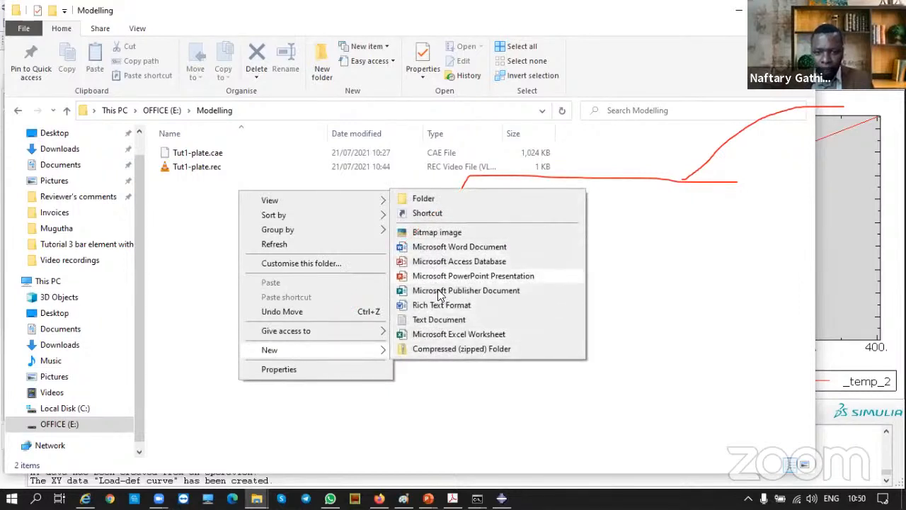
left_click(458, 334)
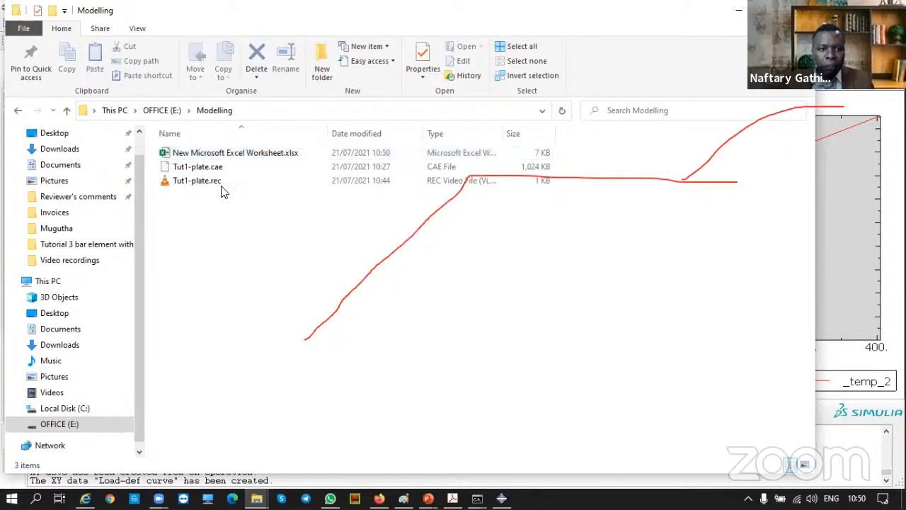
key("Return")
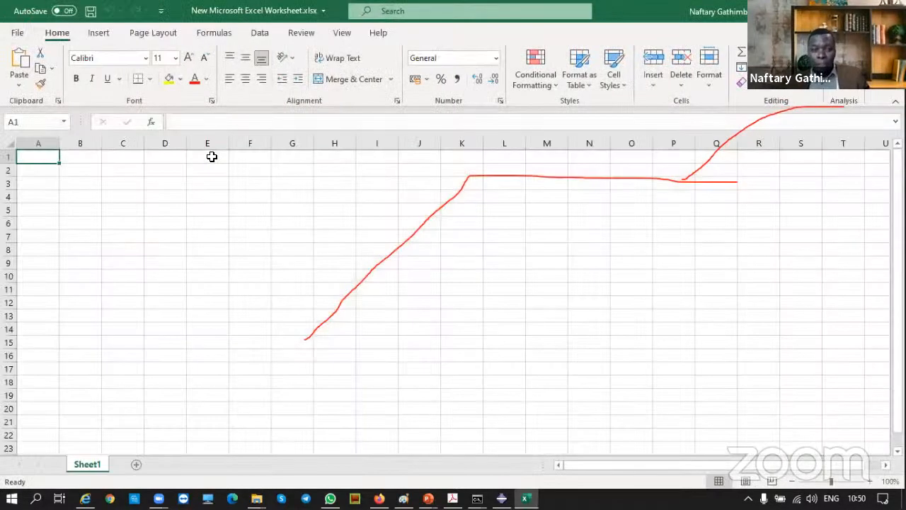
Paste the copied displacement and force values into cells B2:C3 of Sheet1.
left_click(78, 170)
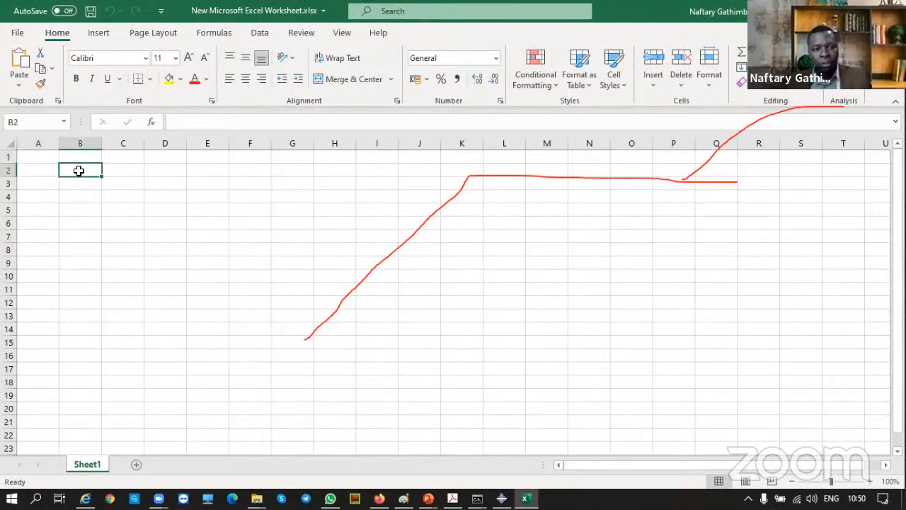
type("0\t0 400\t4.75E+06")
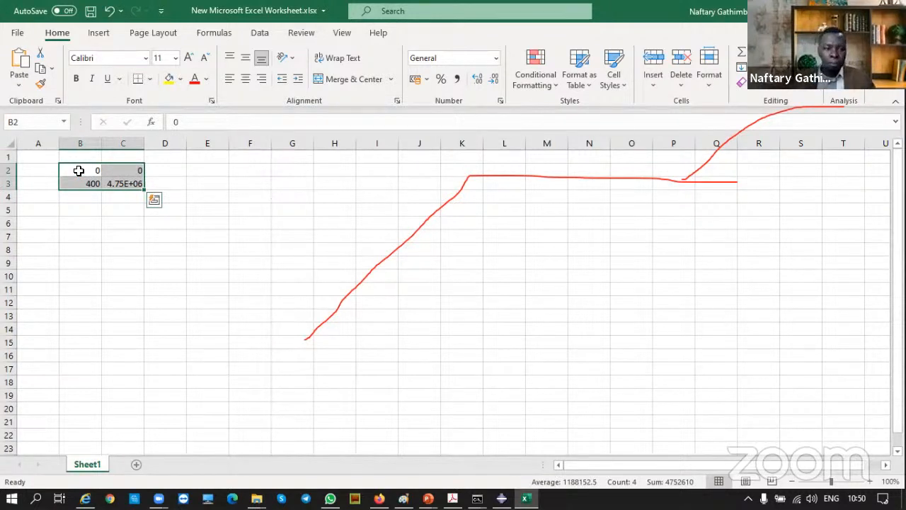
left_click(196, 173)
left_click(154, 214)
left_click(106, 171)
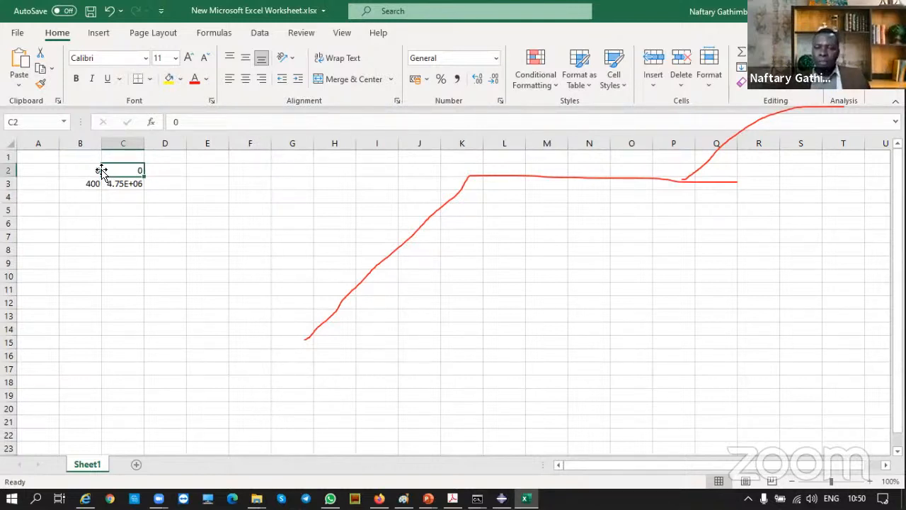
Switch back to Abaqus/CAE and display the von Mises stress contours on the deformed plate.
left_click(526, 498)
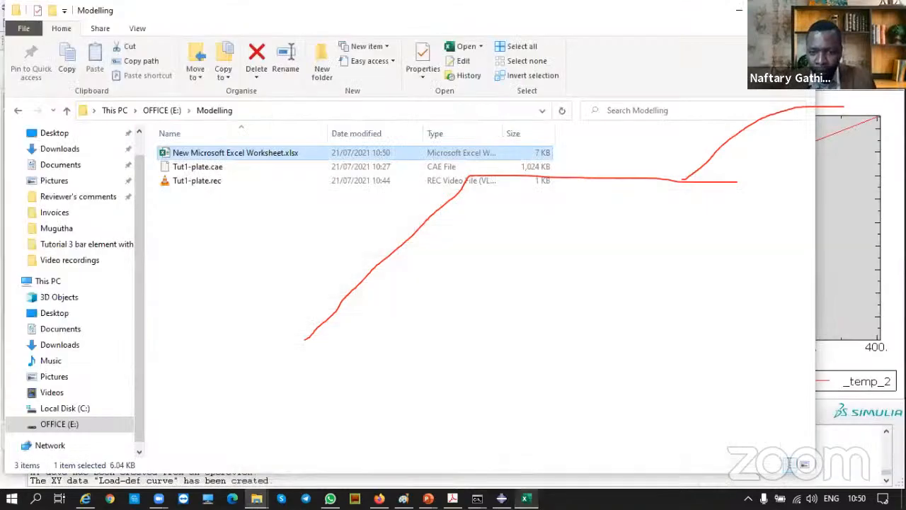
left_click(501, 498)
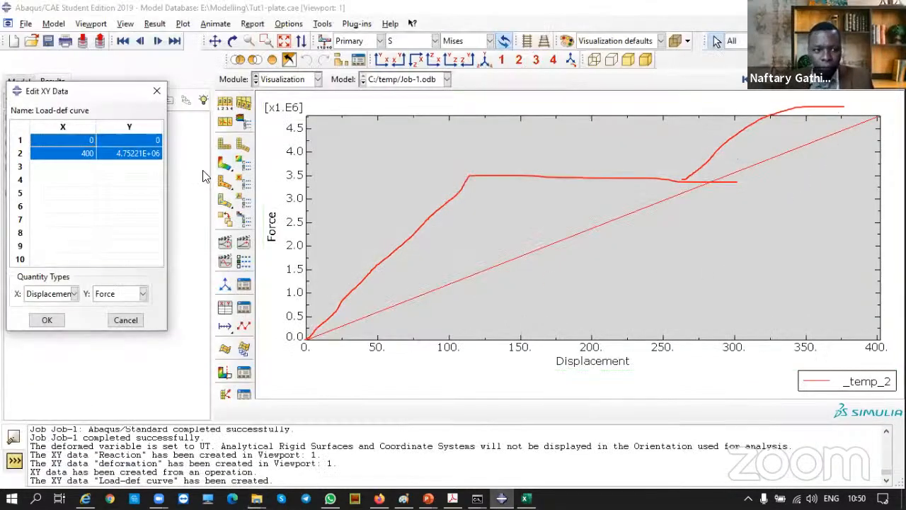
left_click(224, 163)
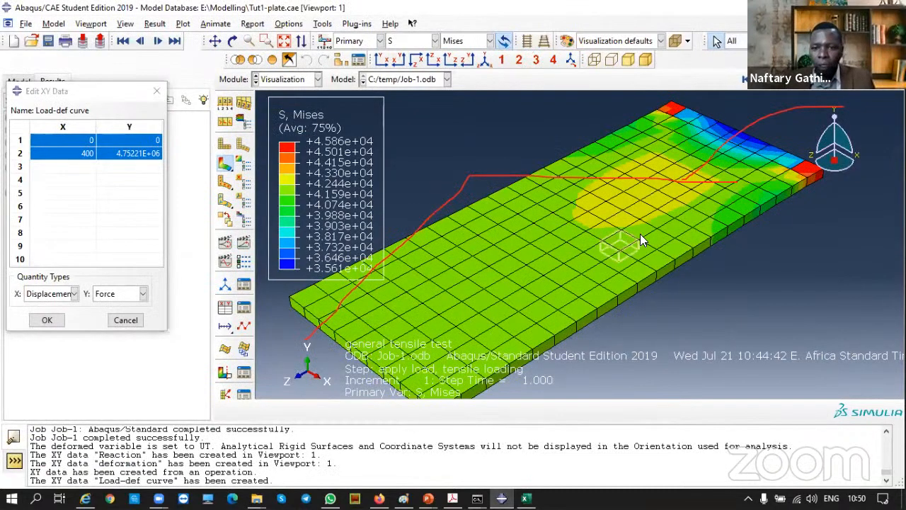
scroll(640, 234, "down", 1)
scroll(640, 235, "up", 2)
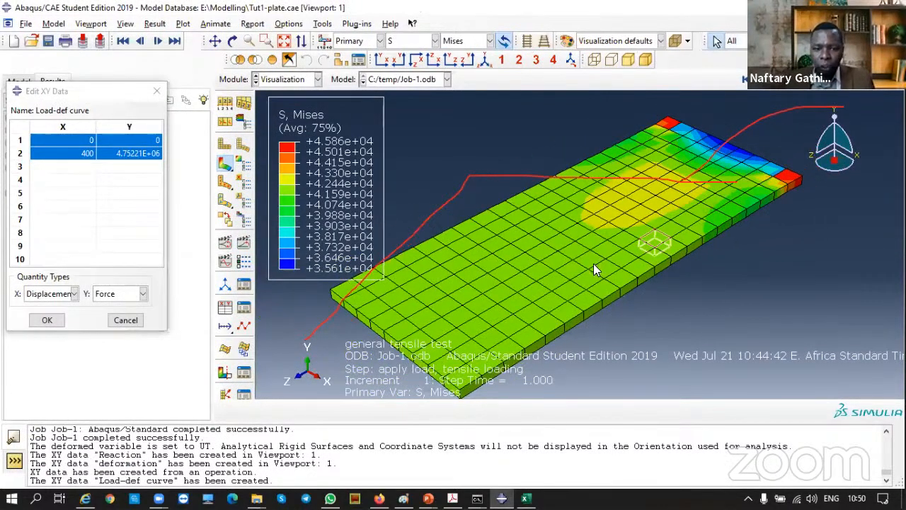
scroll(594, 263, "up", 1)
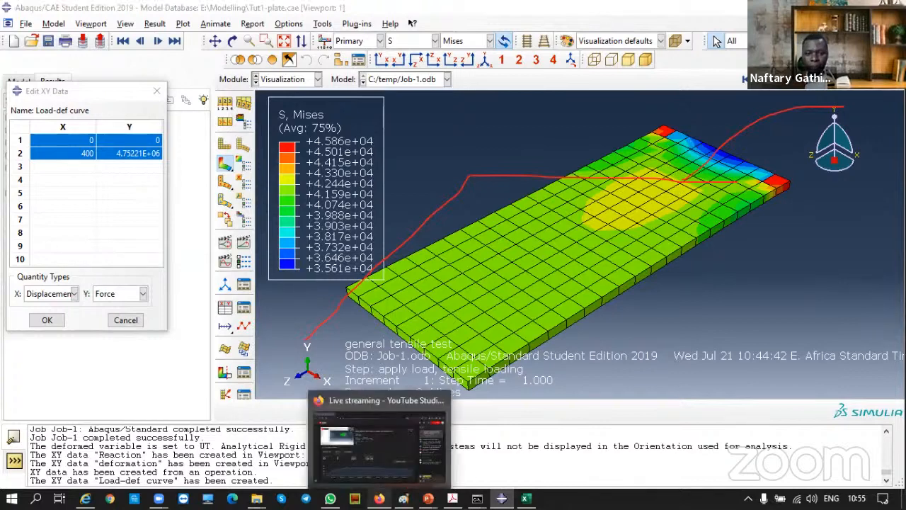
Switch to YouTube Studio in Firefox and end the live stream.
left_click(379, 498)
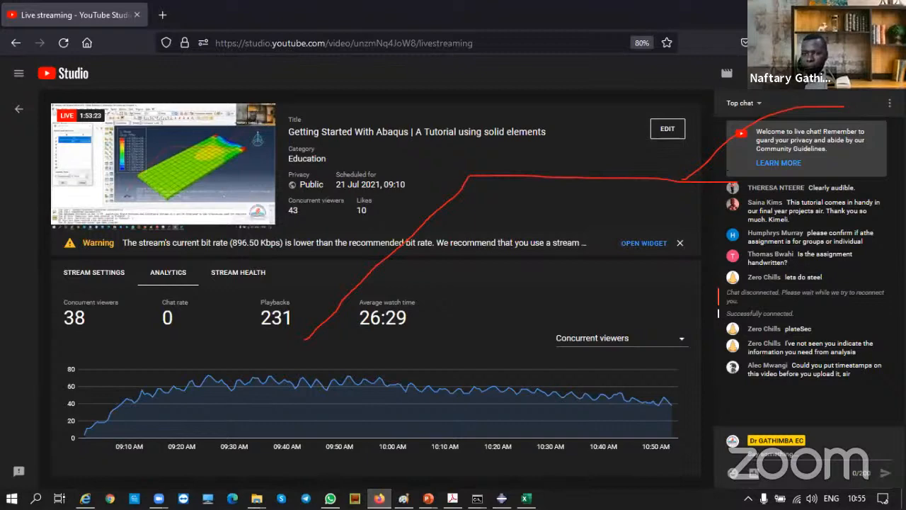
left_click(814, 73)
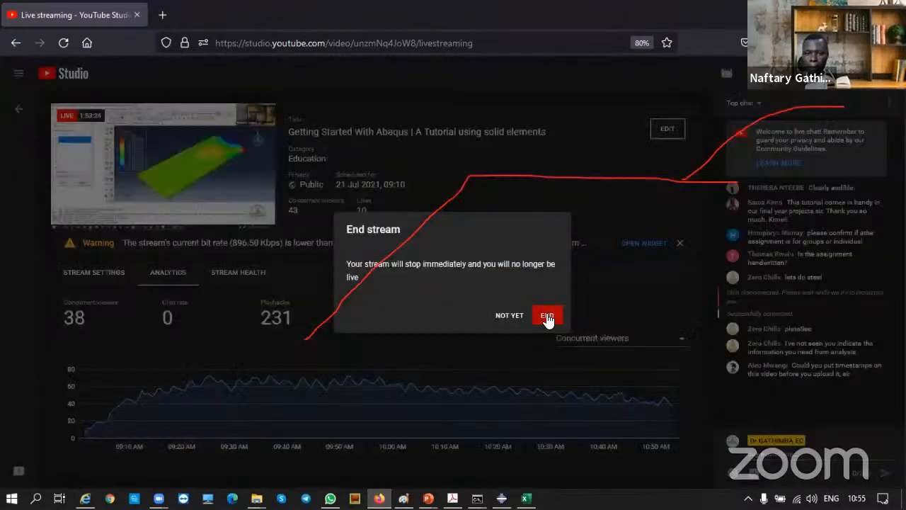